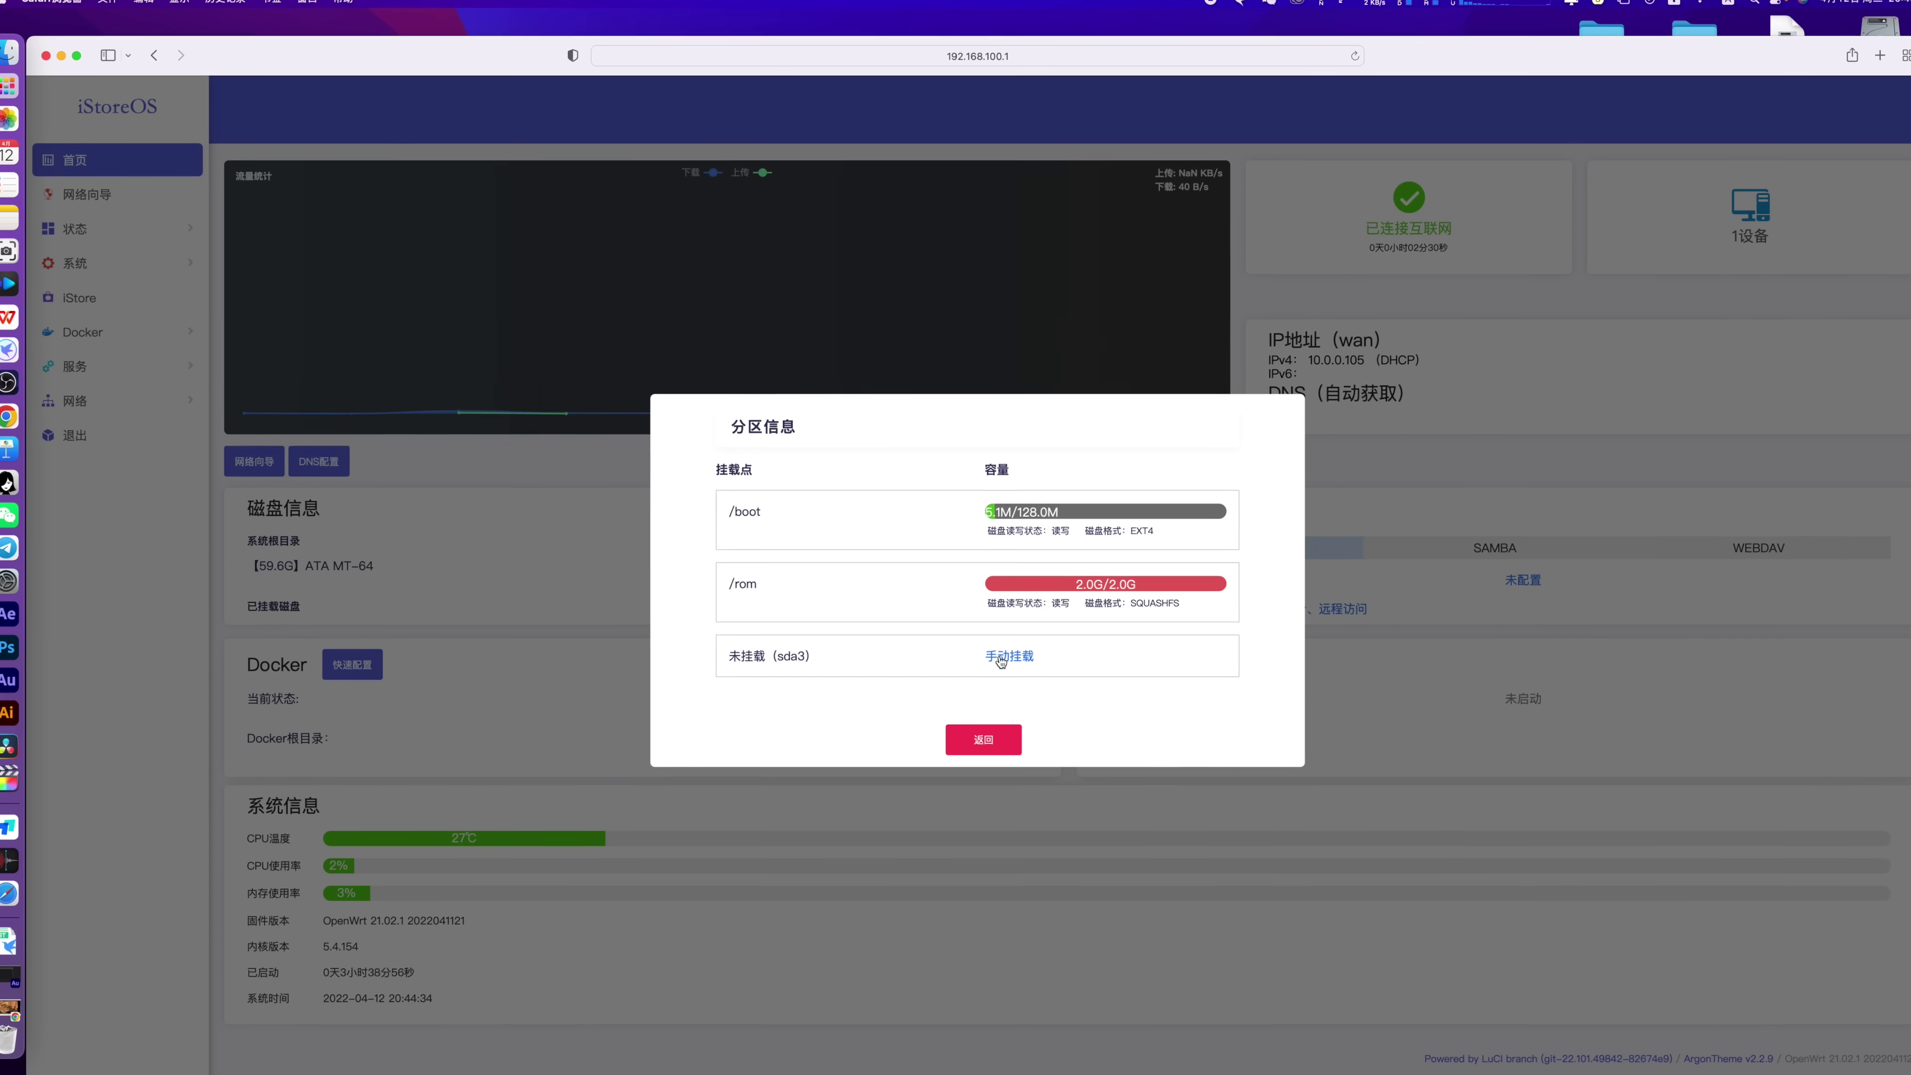
Open 固件更新 and check for newer firmware, loading its file name, checksums and changelog
{"action": "left_click", "coordinate": [1007, 653]}
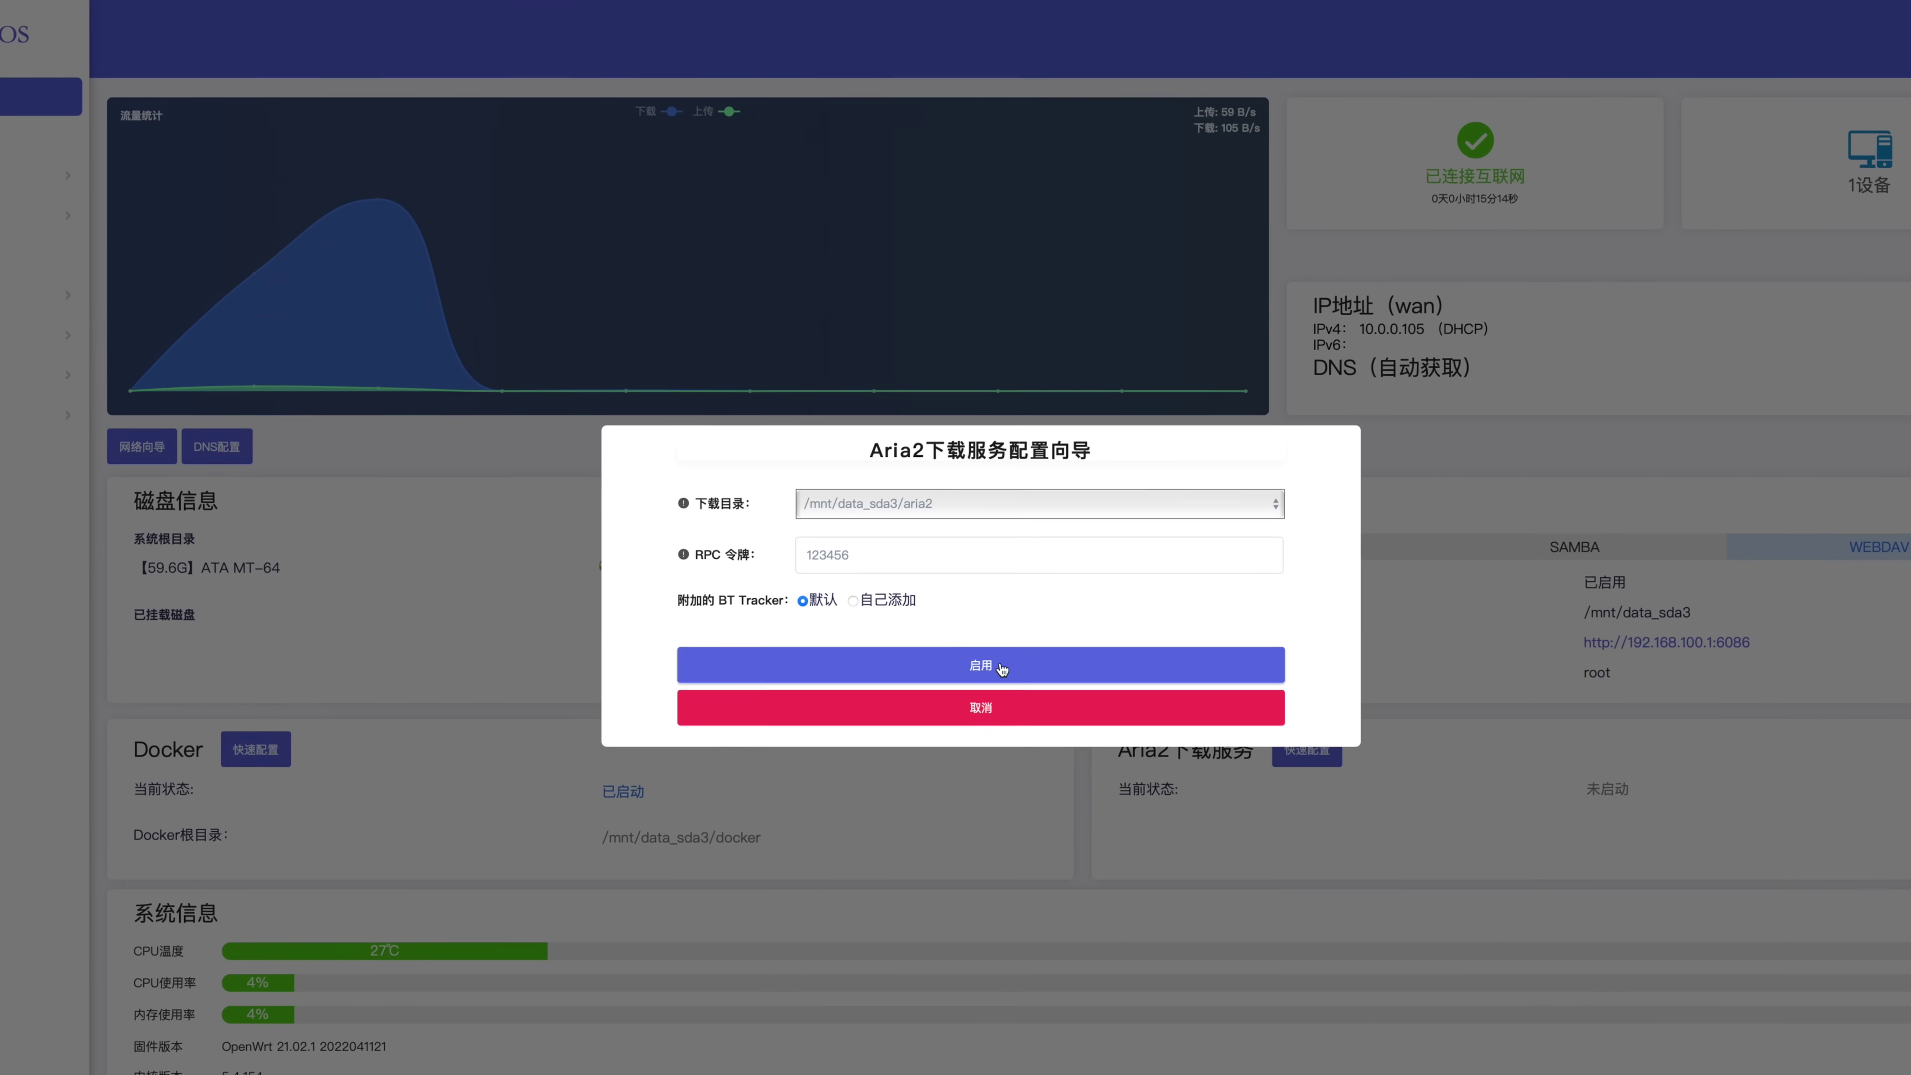
{"action": "left_click", "coordinate": [998, 667]}
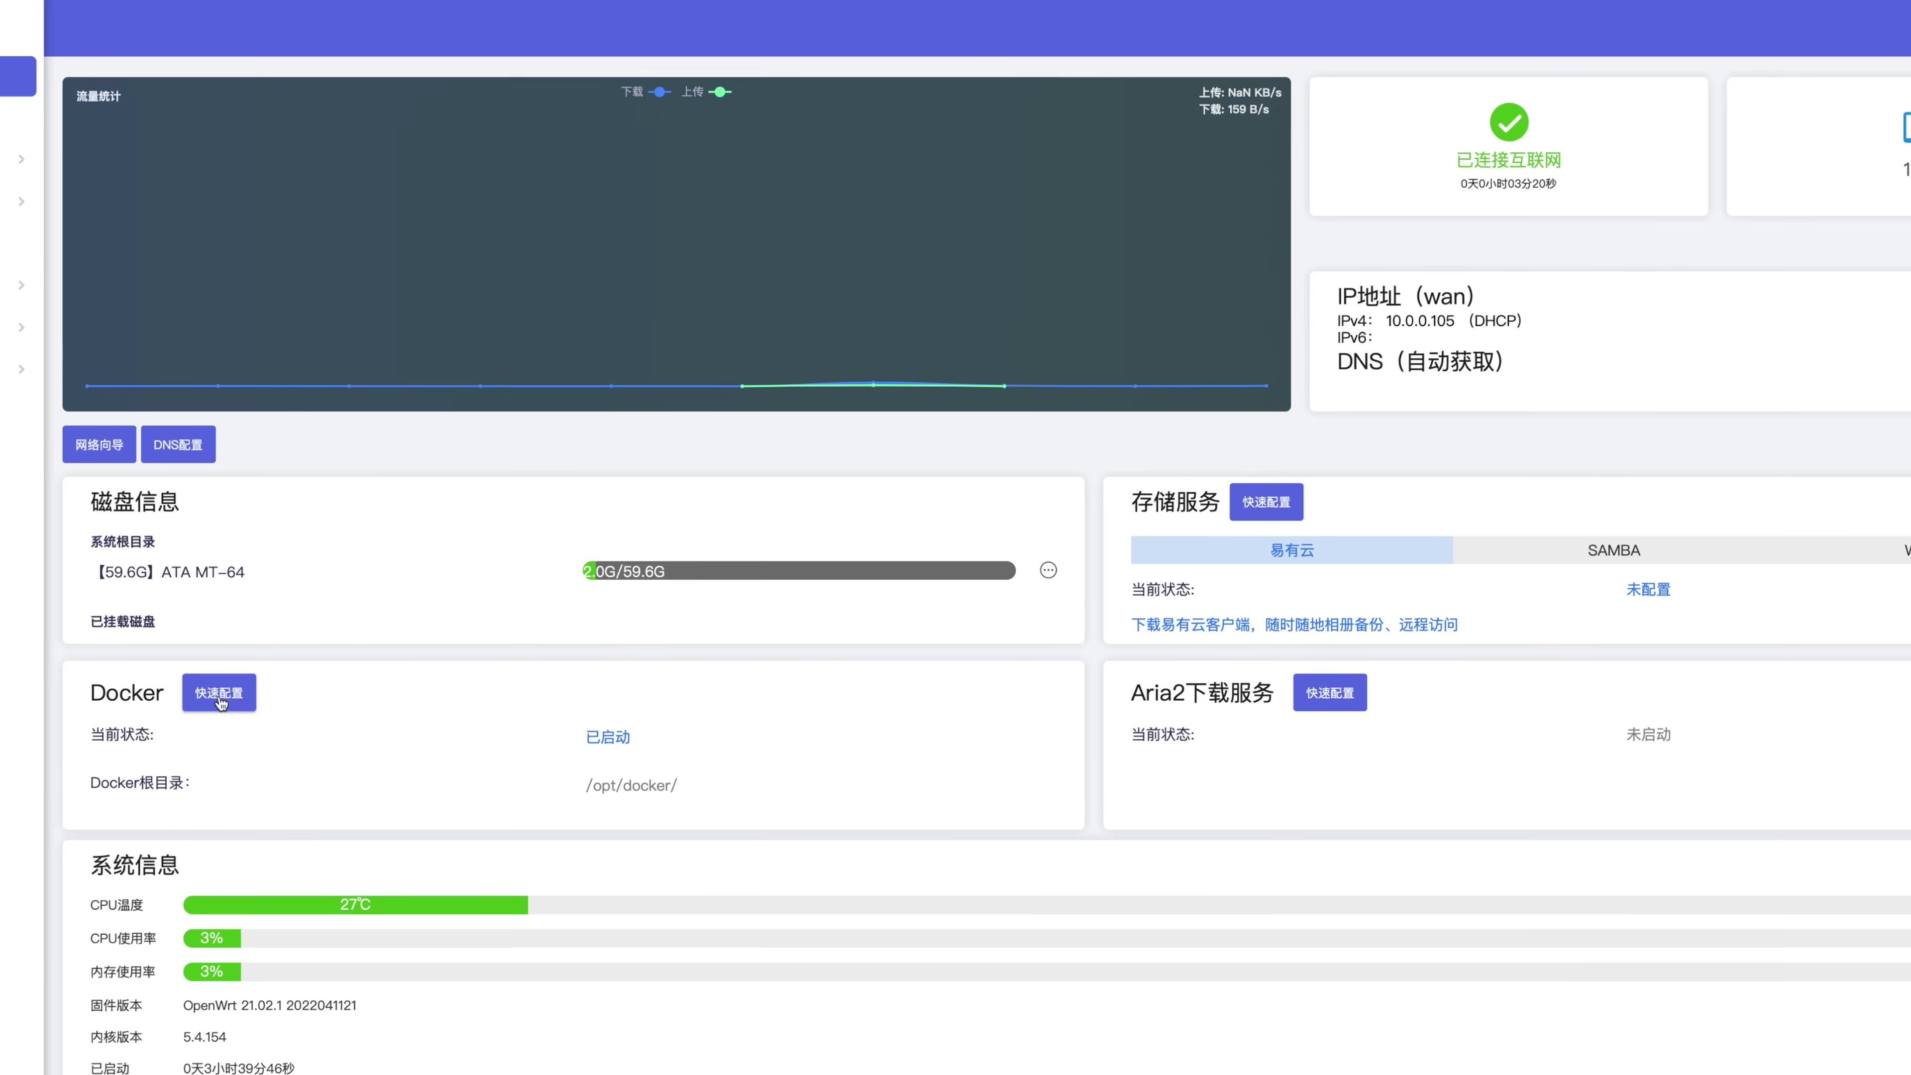
{"action": "left_click", "coordinate": [219, 693]}
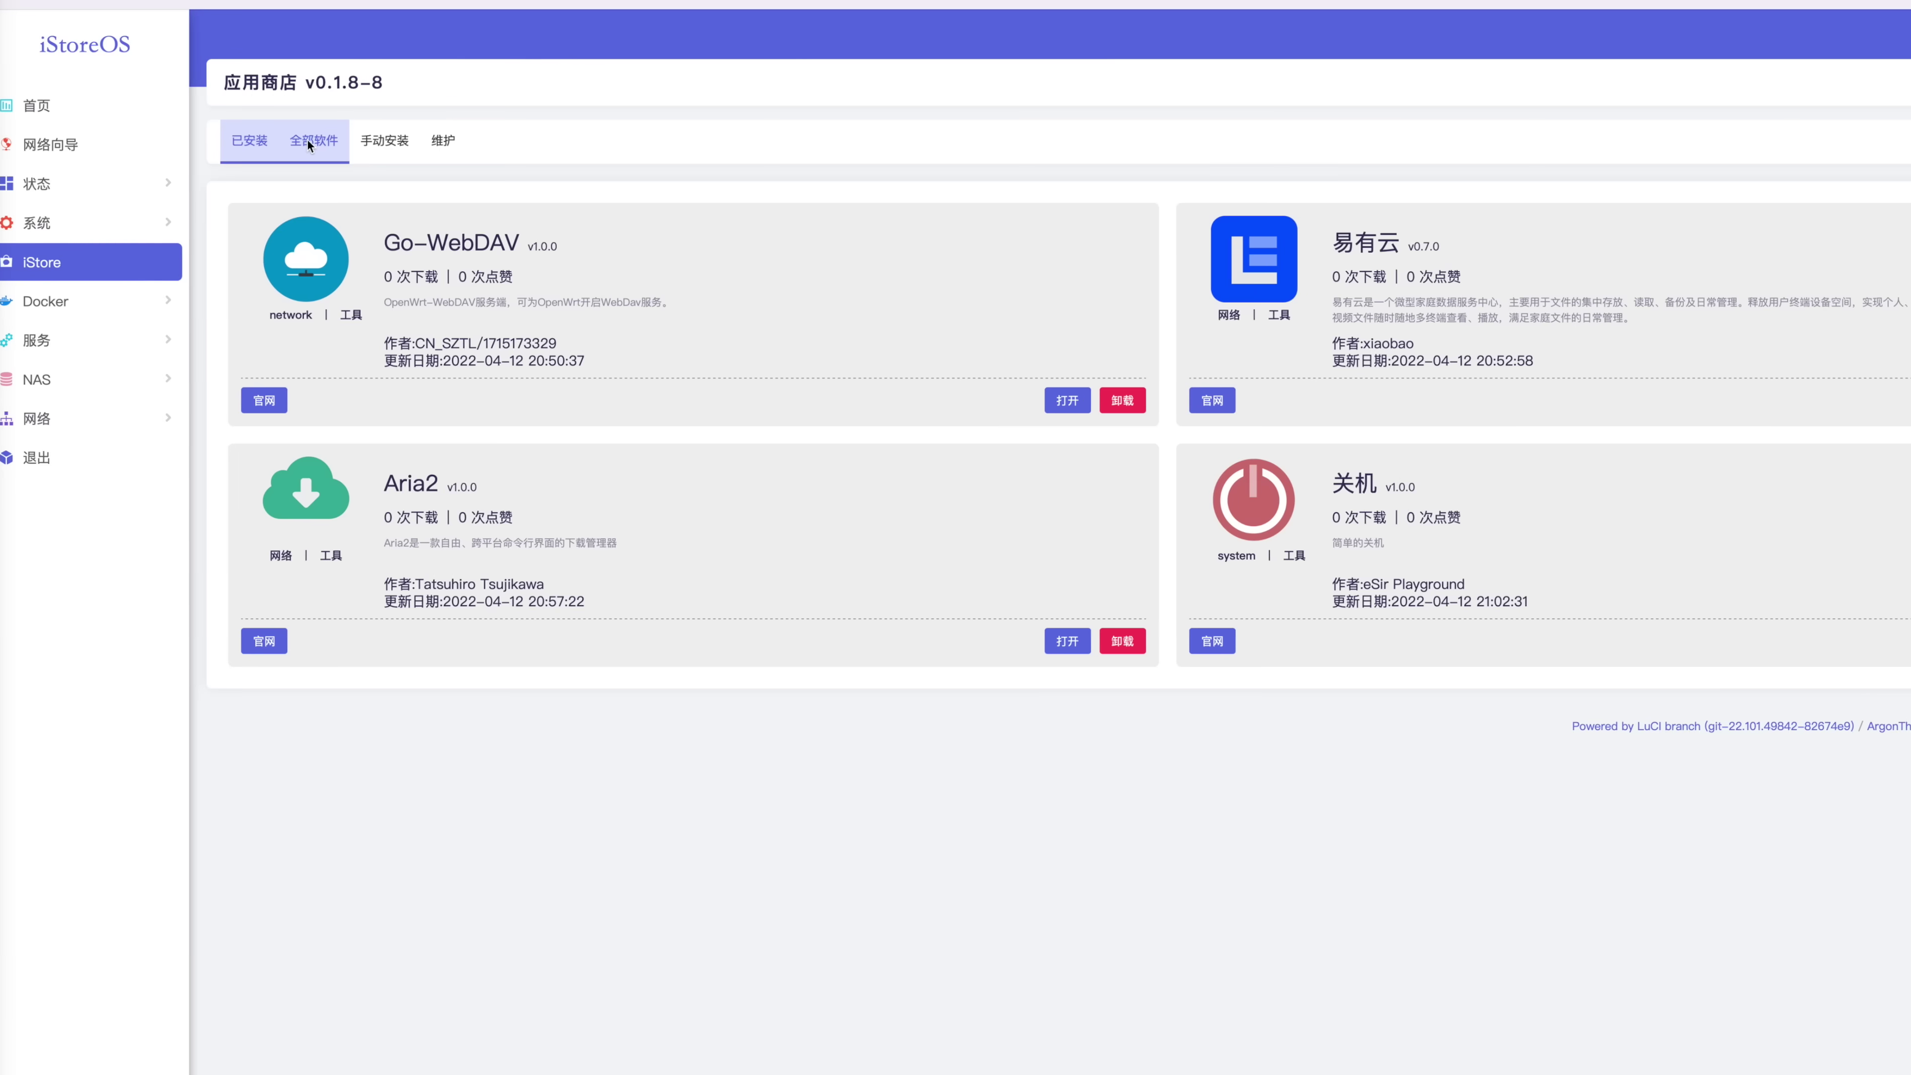
{"action": "left_click", "coordinate": [308, 143]}
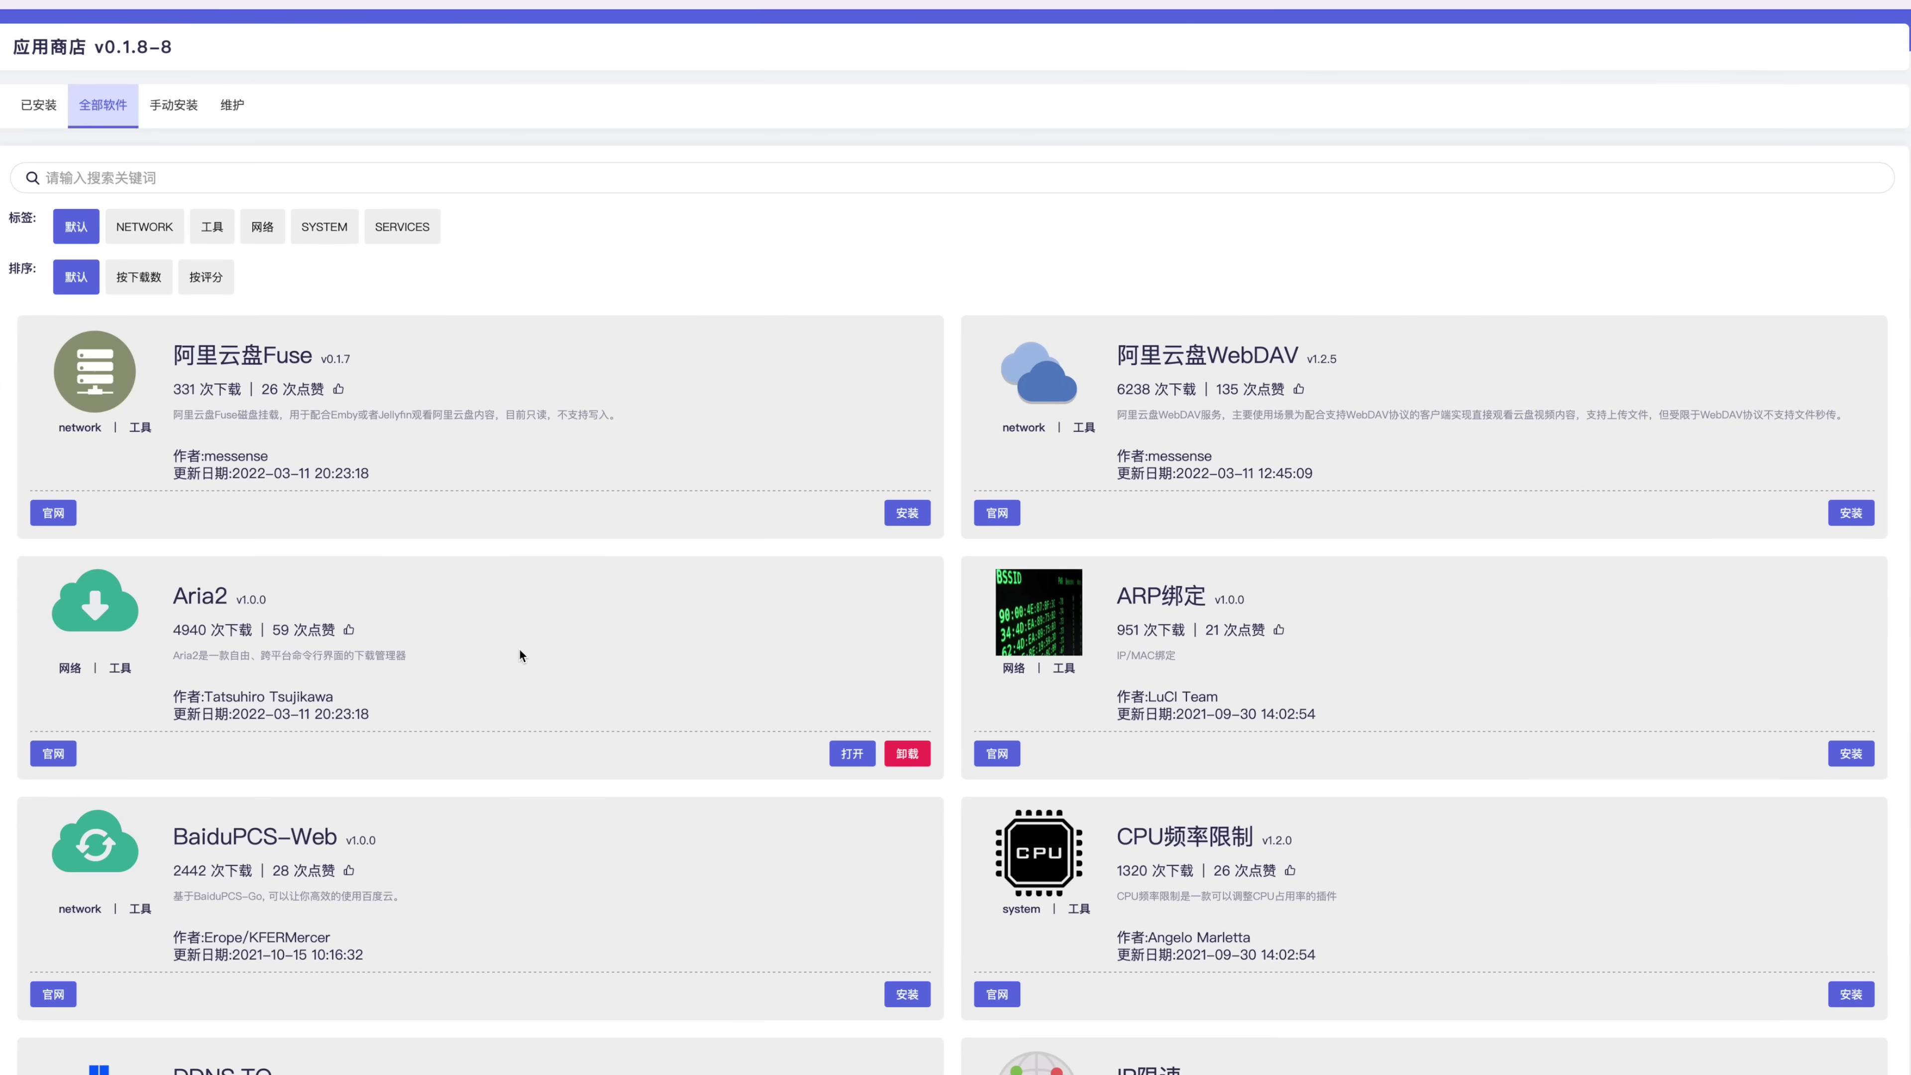
{"action": "scroll", "coordinate": [520, 648], "scroll_direction": "down", "scroll_amount": 2}
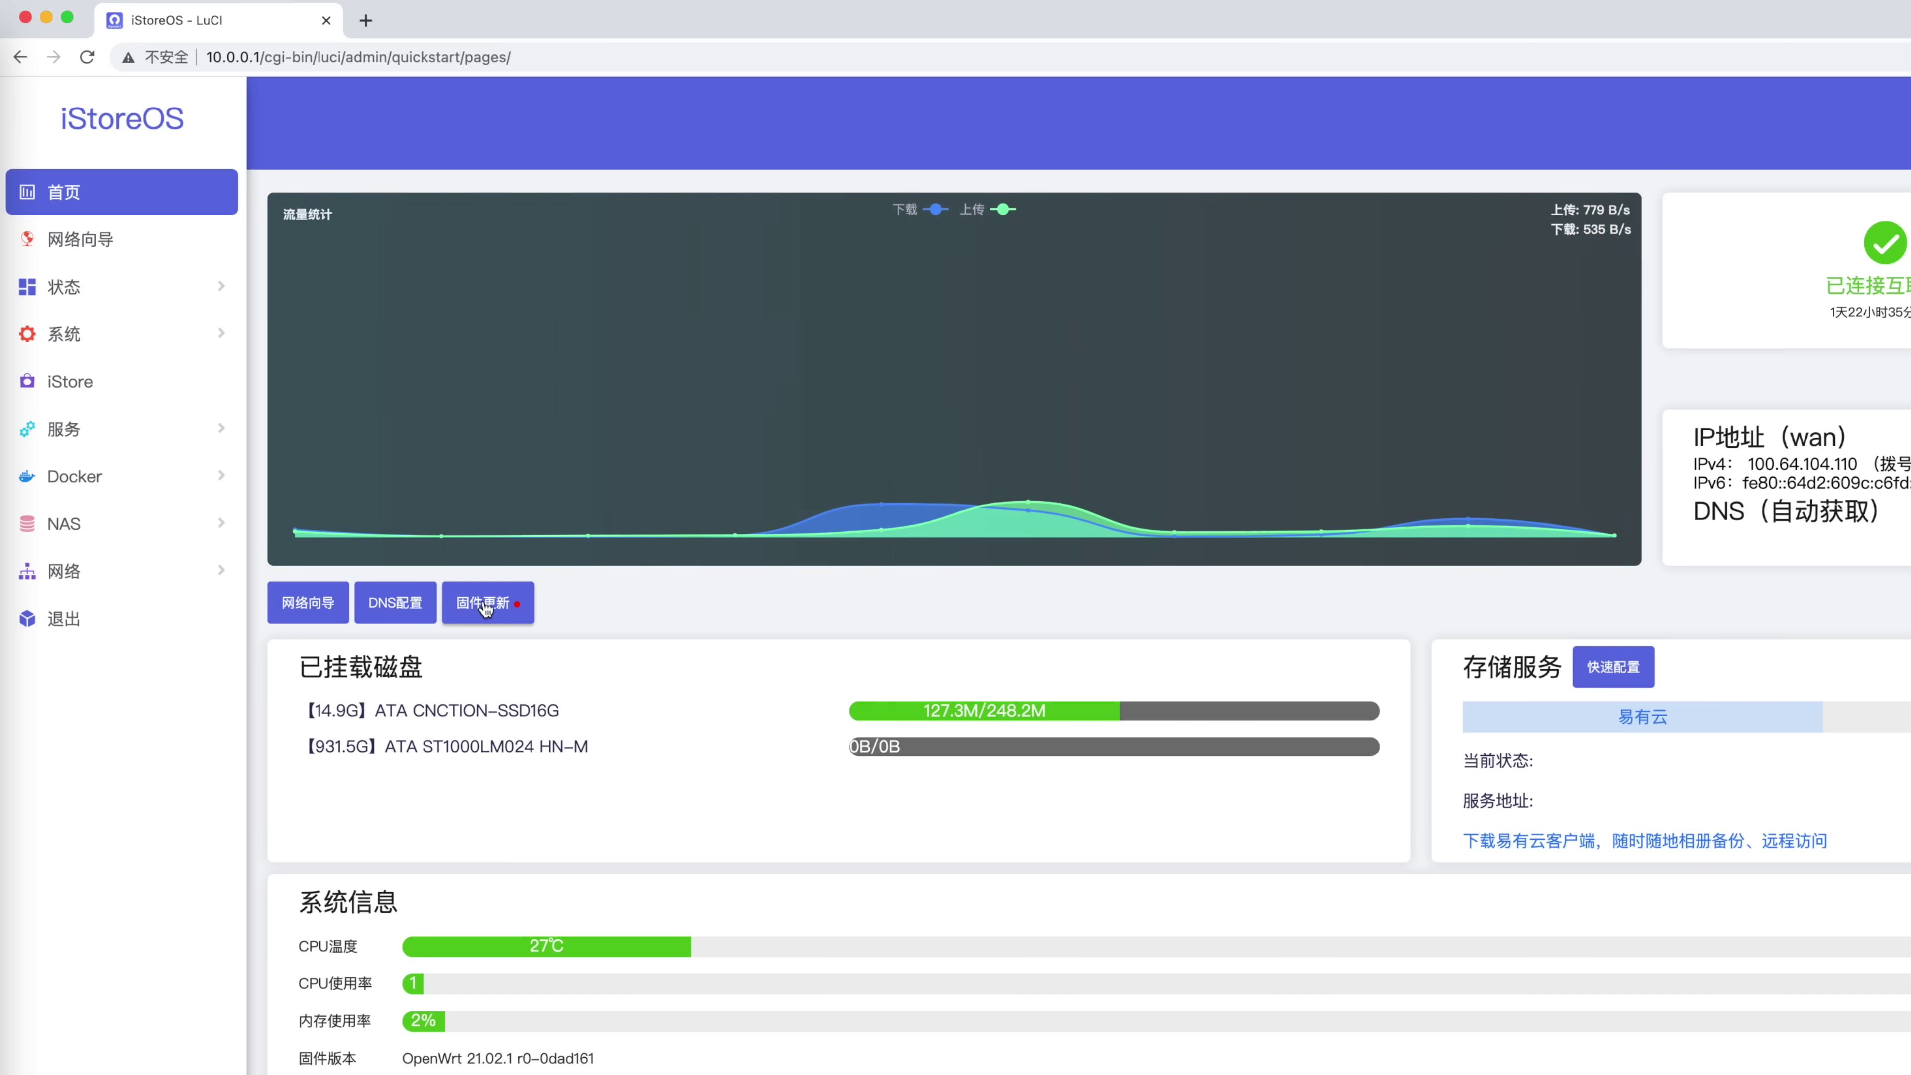
{"action": "left_click", "coordinate": [485, 606]}
{"action": "left_click", "coordinate": [706, 303]}
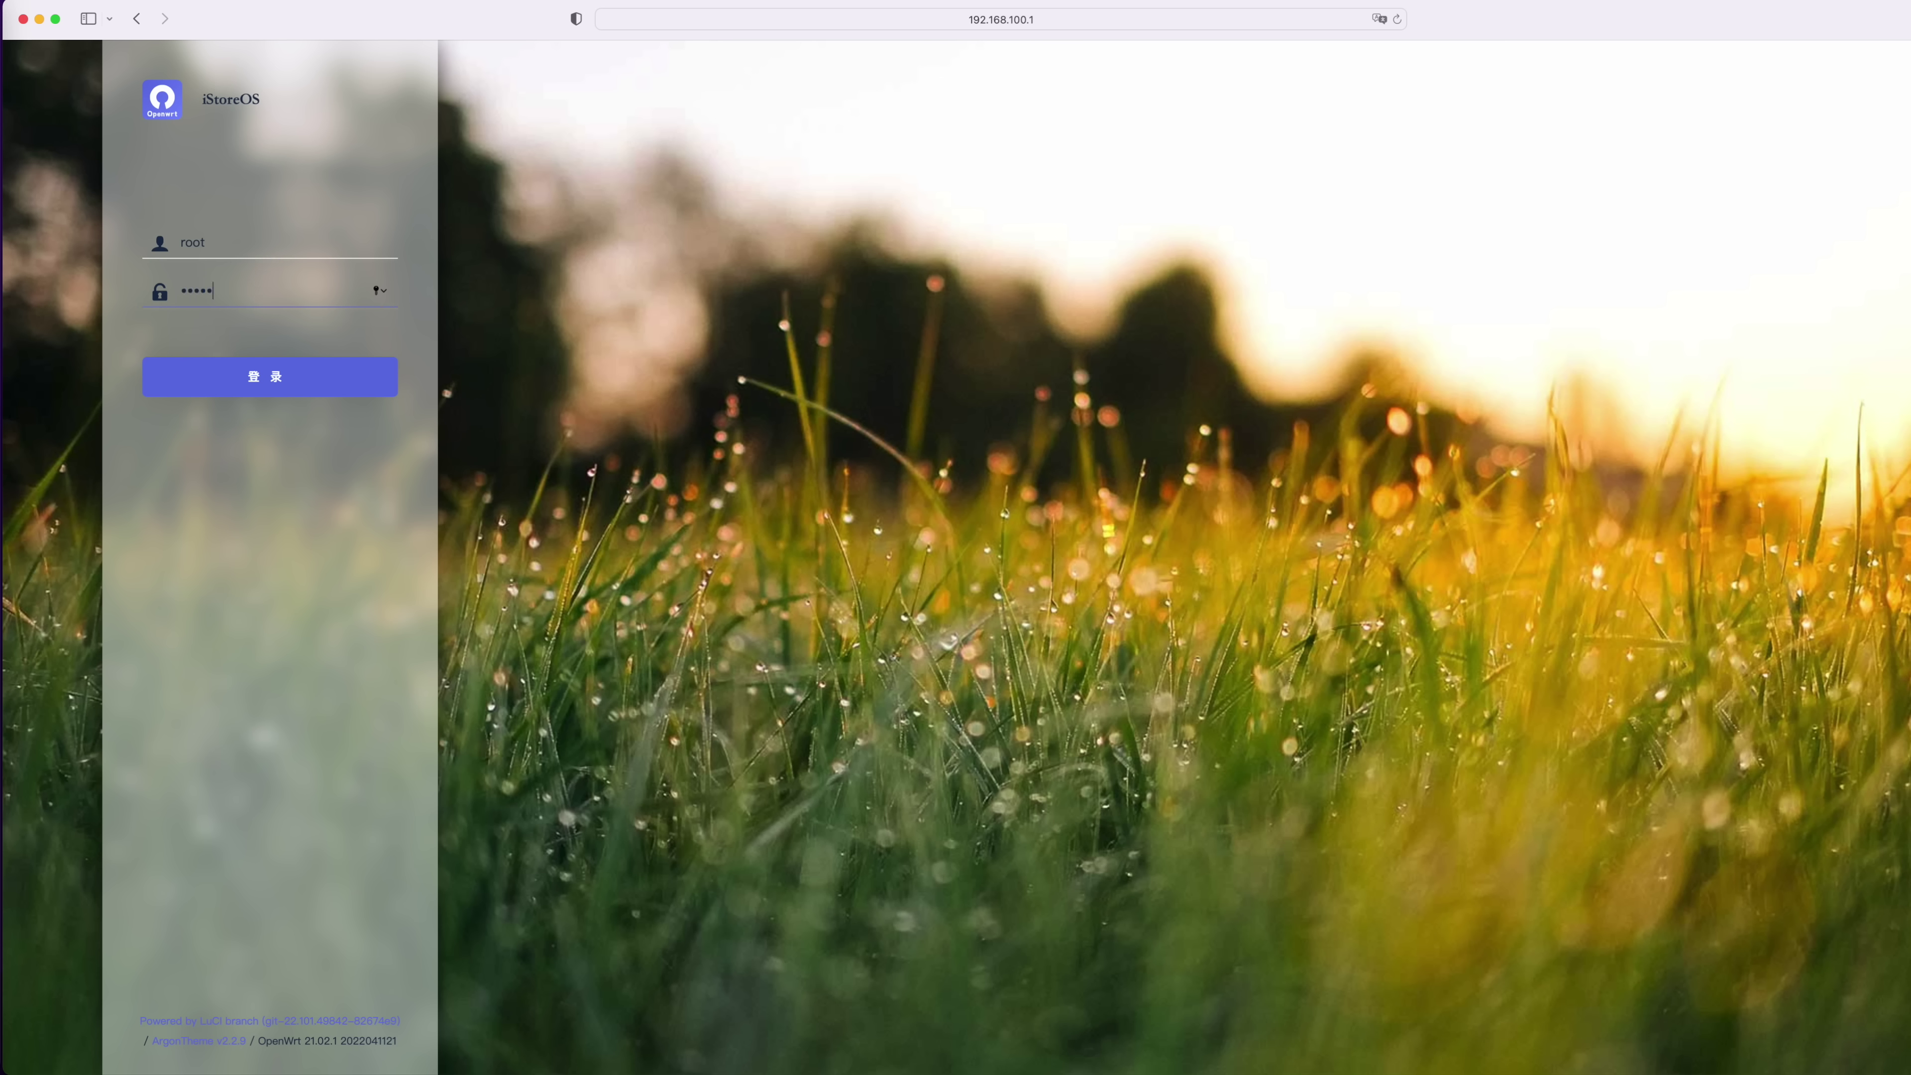
Sign in to iStoreOS as root with the entered password
{"action": "key", "text": "Return"}
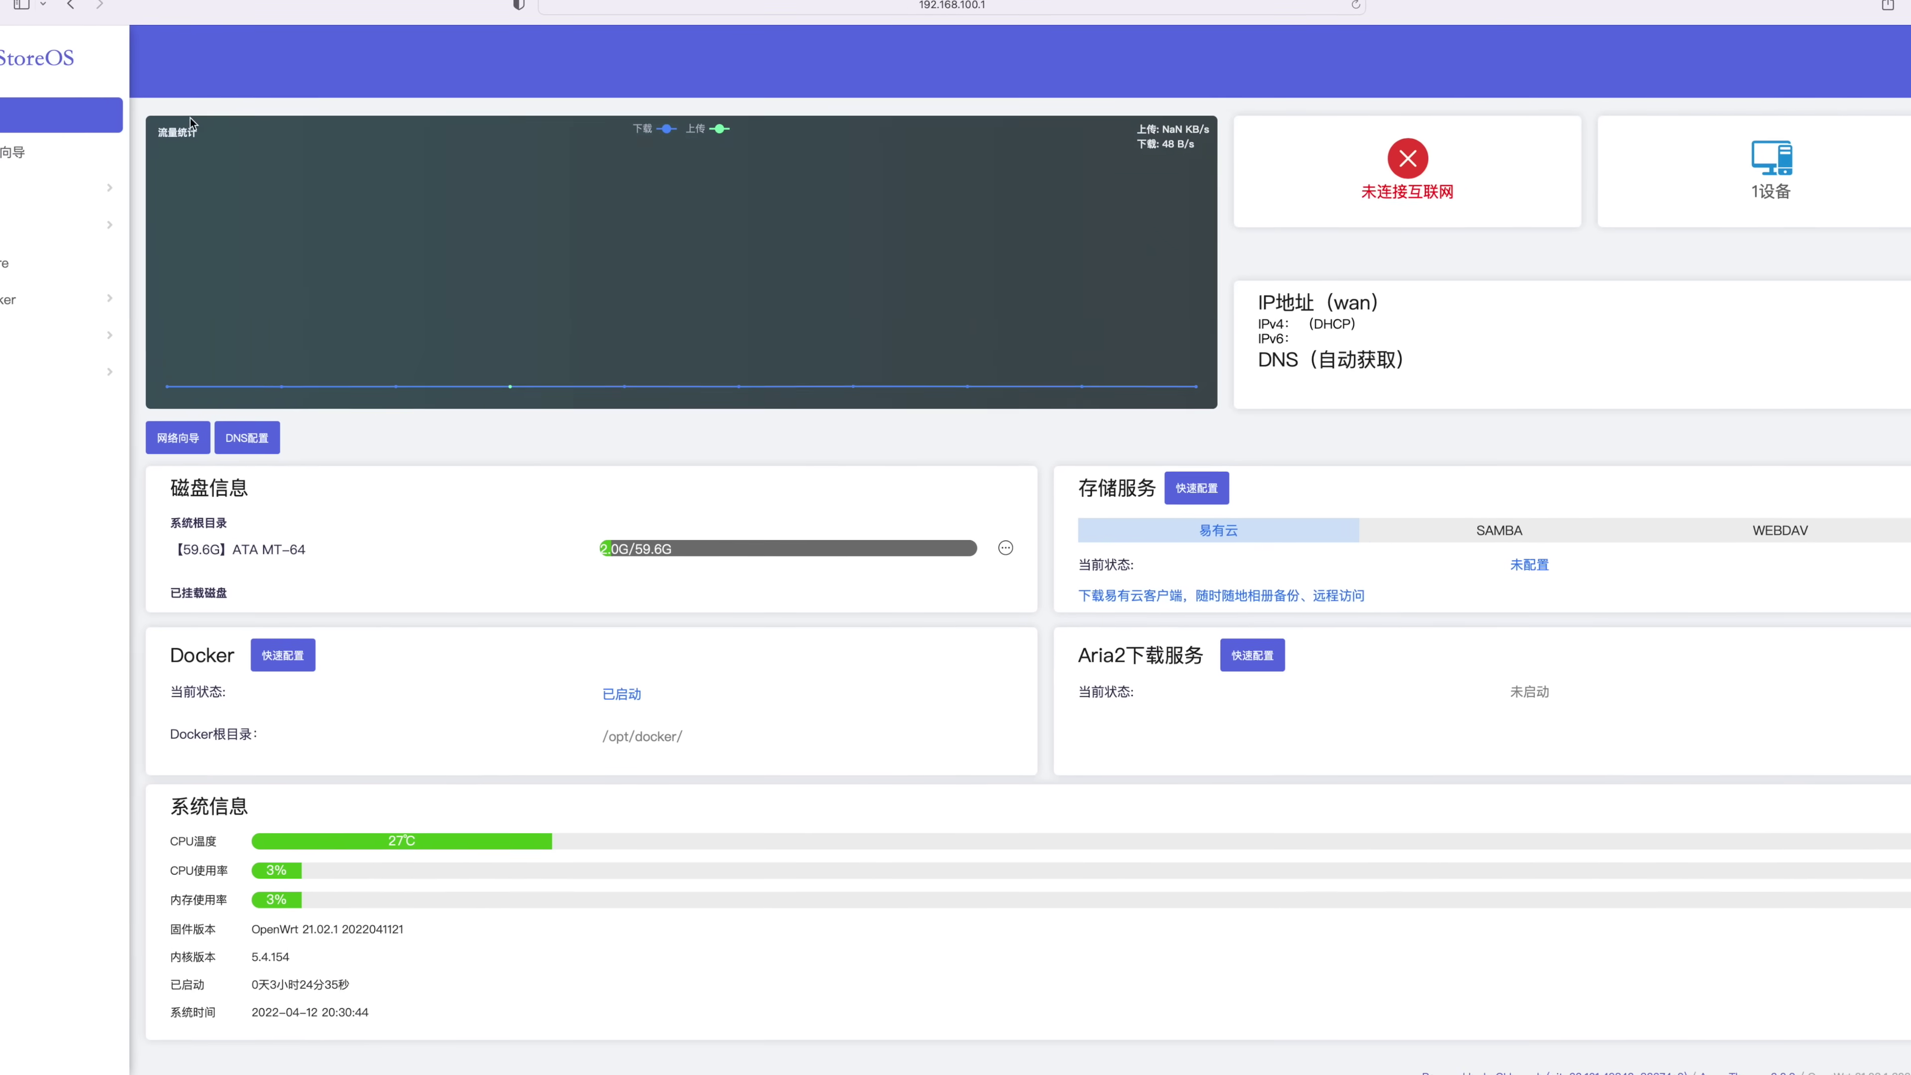
Finish the dashboard introduction tour and show iStore's 全部软件 list
{"action": "mouse_move", "coordinate": [1106, 291]}
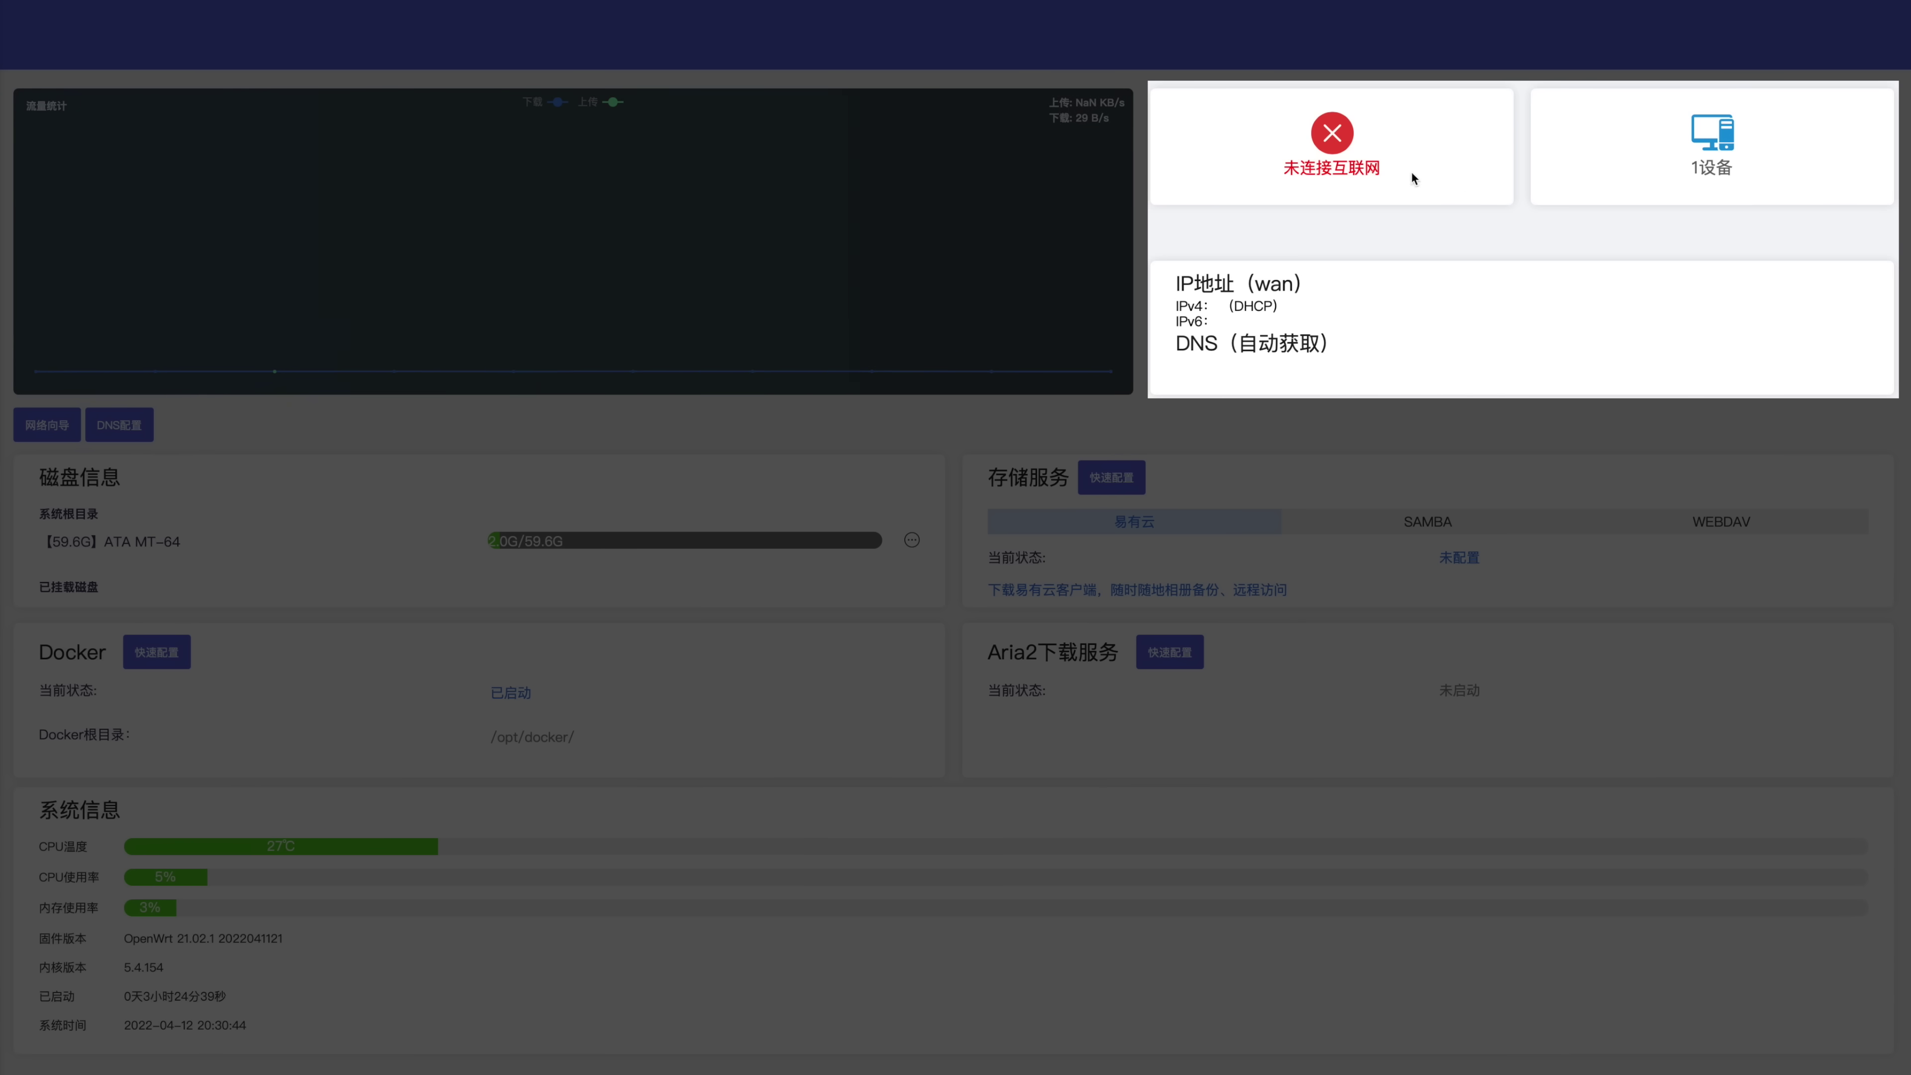
{"action": "left_click", "coordinate": [1695, 527]}
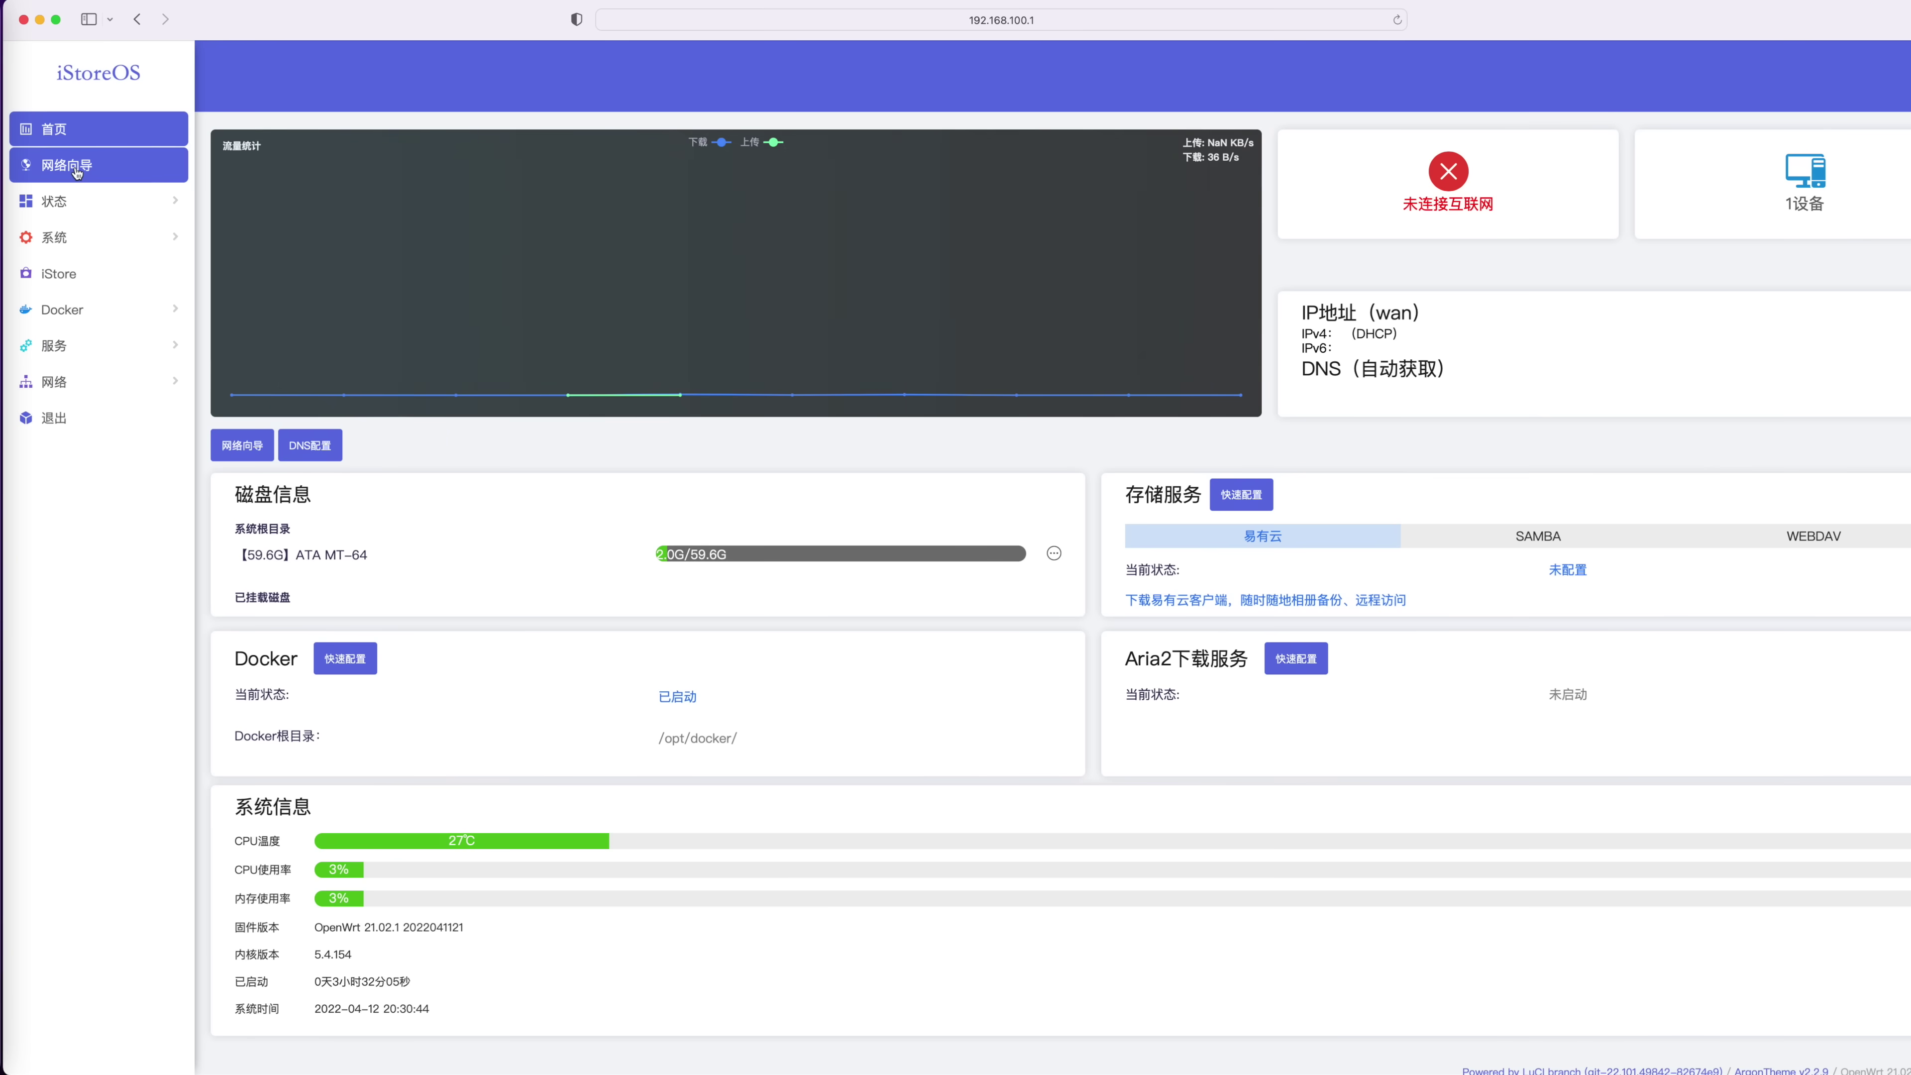
{"action": "left_click", "coordinate": [75, 172]}
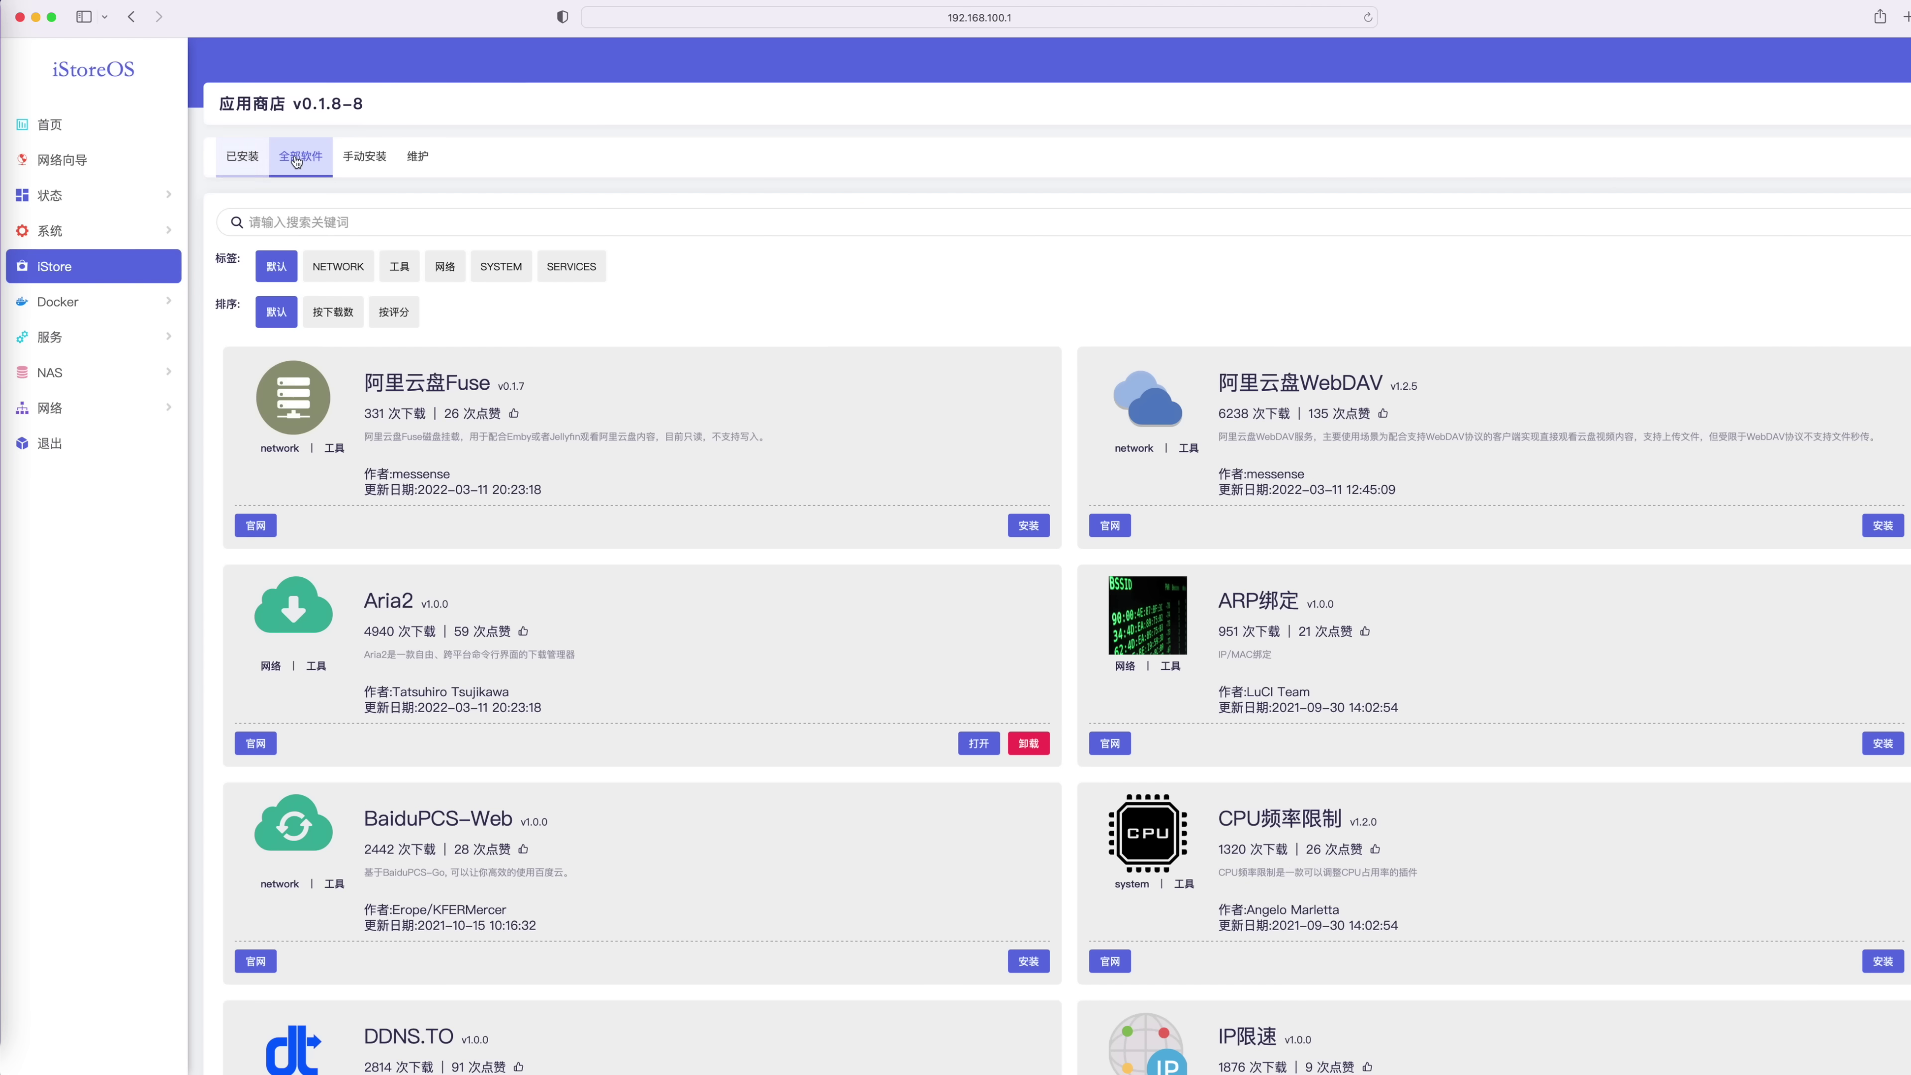
Scroll down to the Home Assistant card and install it
{"action": "scroll", "coordinate": [670, 624], "scroll_direction": "down", "scroll_amount": 1}
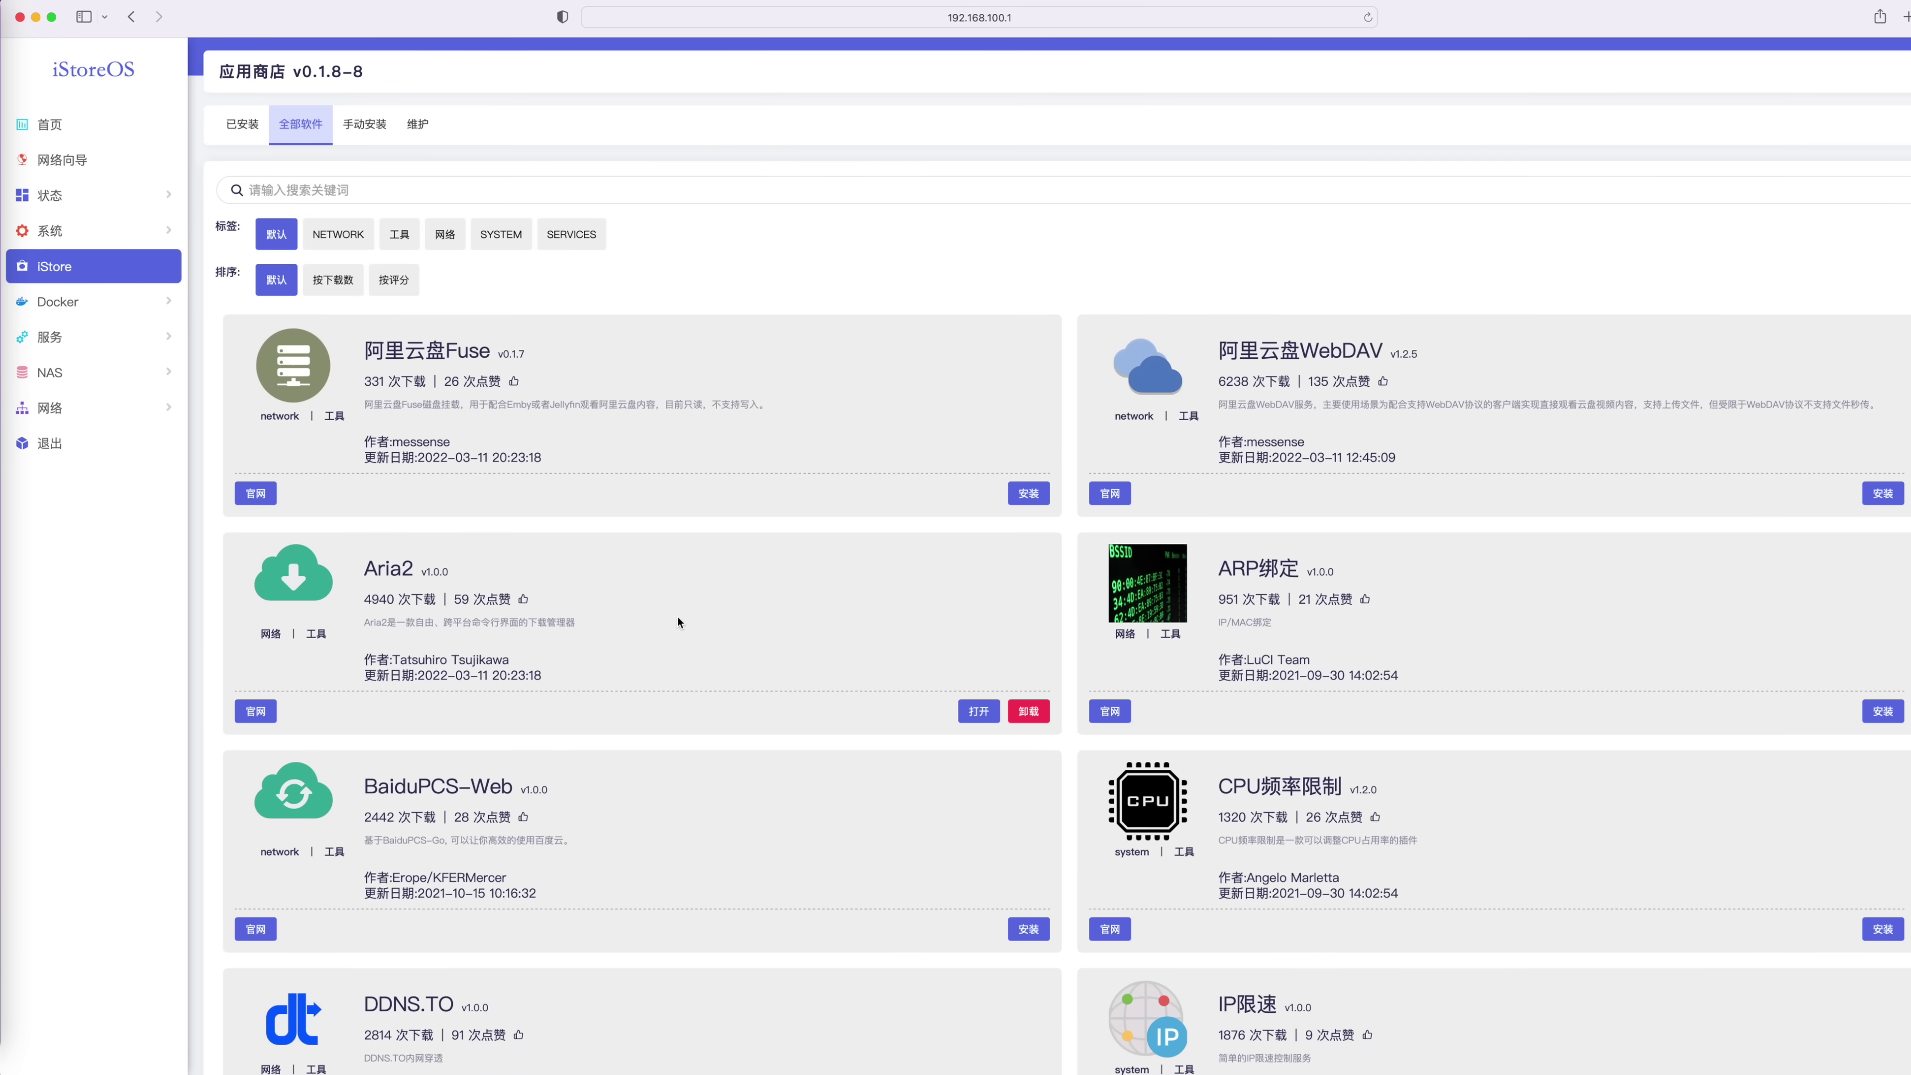
{"action": "scroll", "coordinate": [678, 623], "scroll_direction": "down", "scroll_amount": 15}
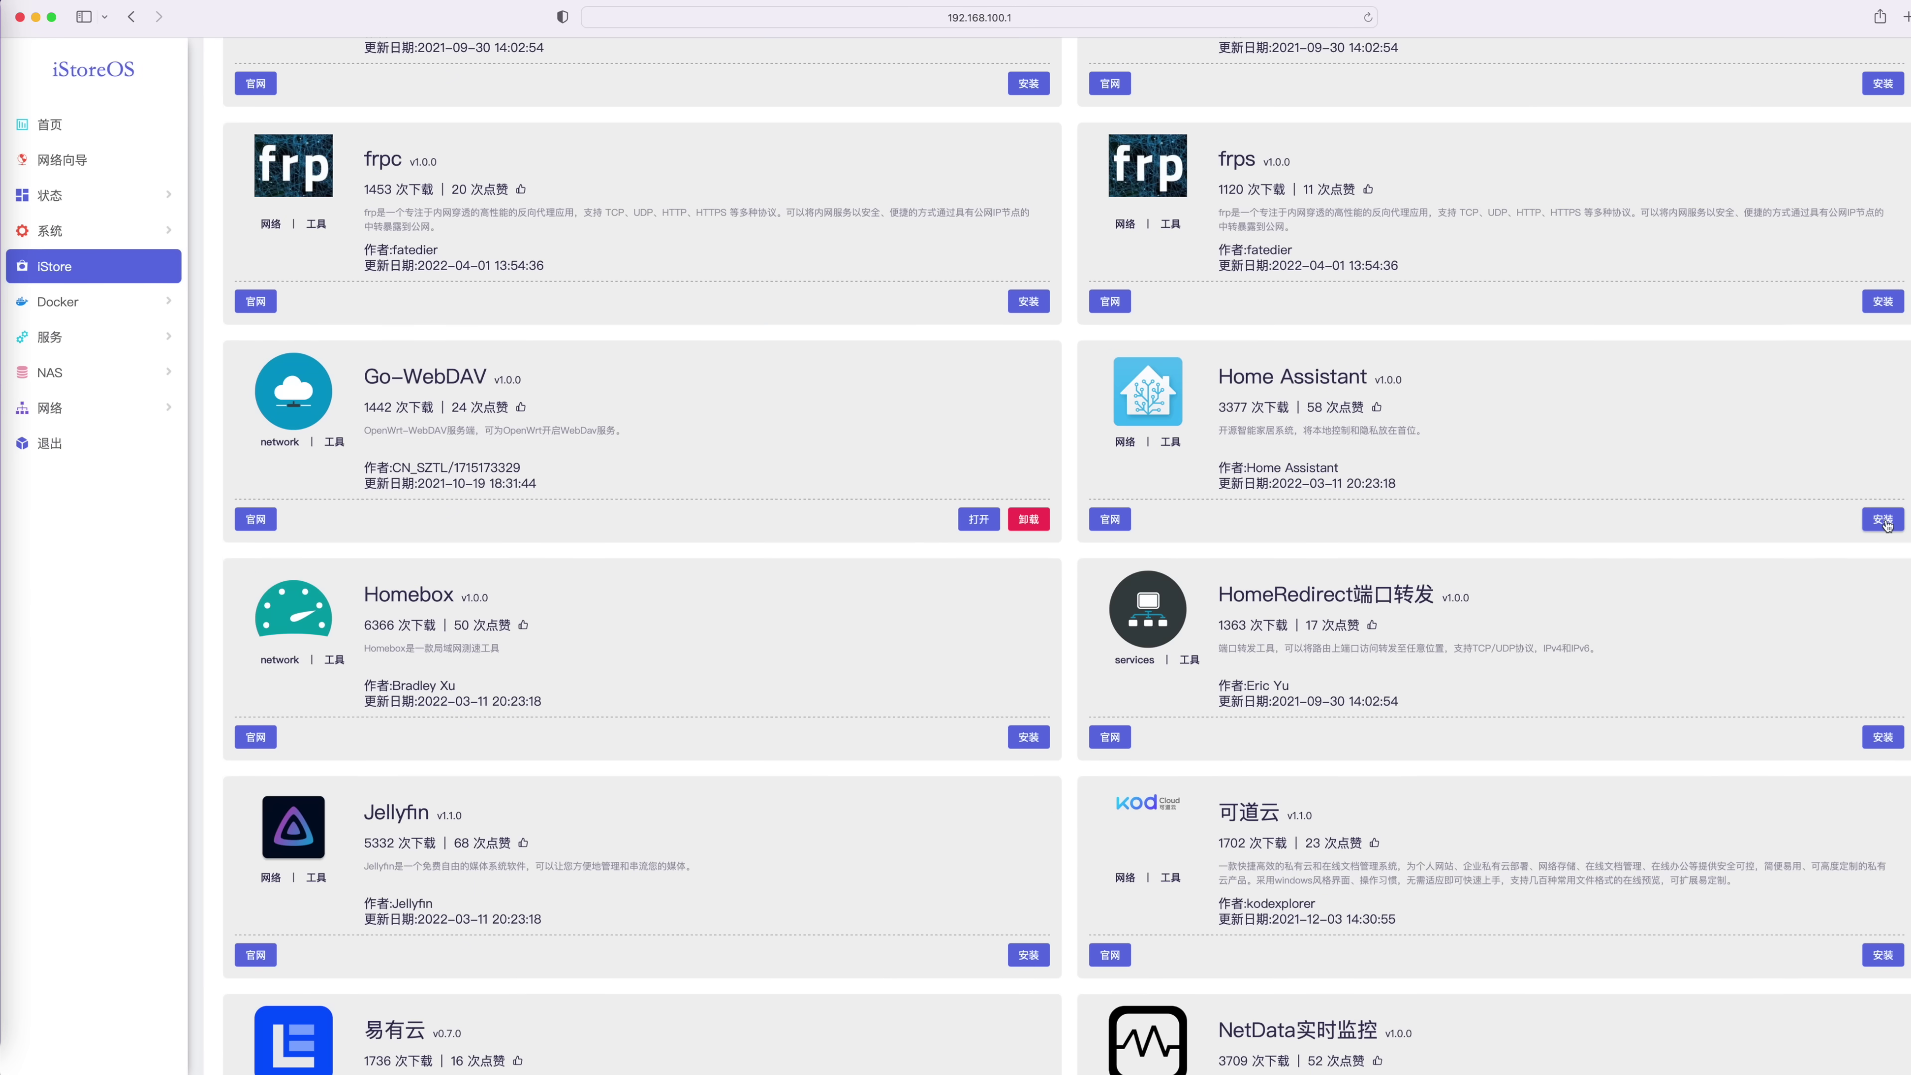
{"action": "left_click", "coordinate": [1882, 520]}
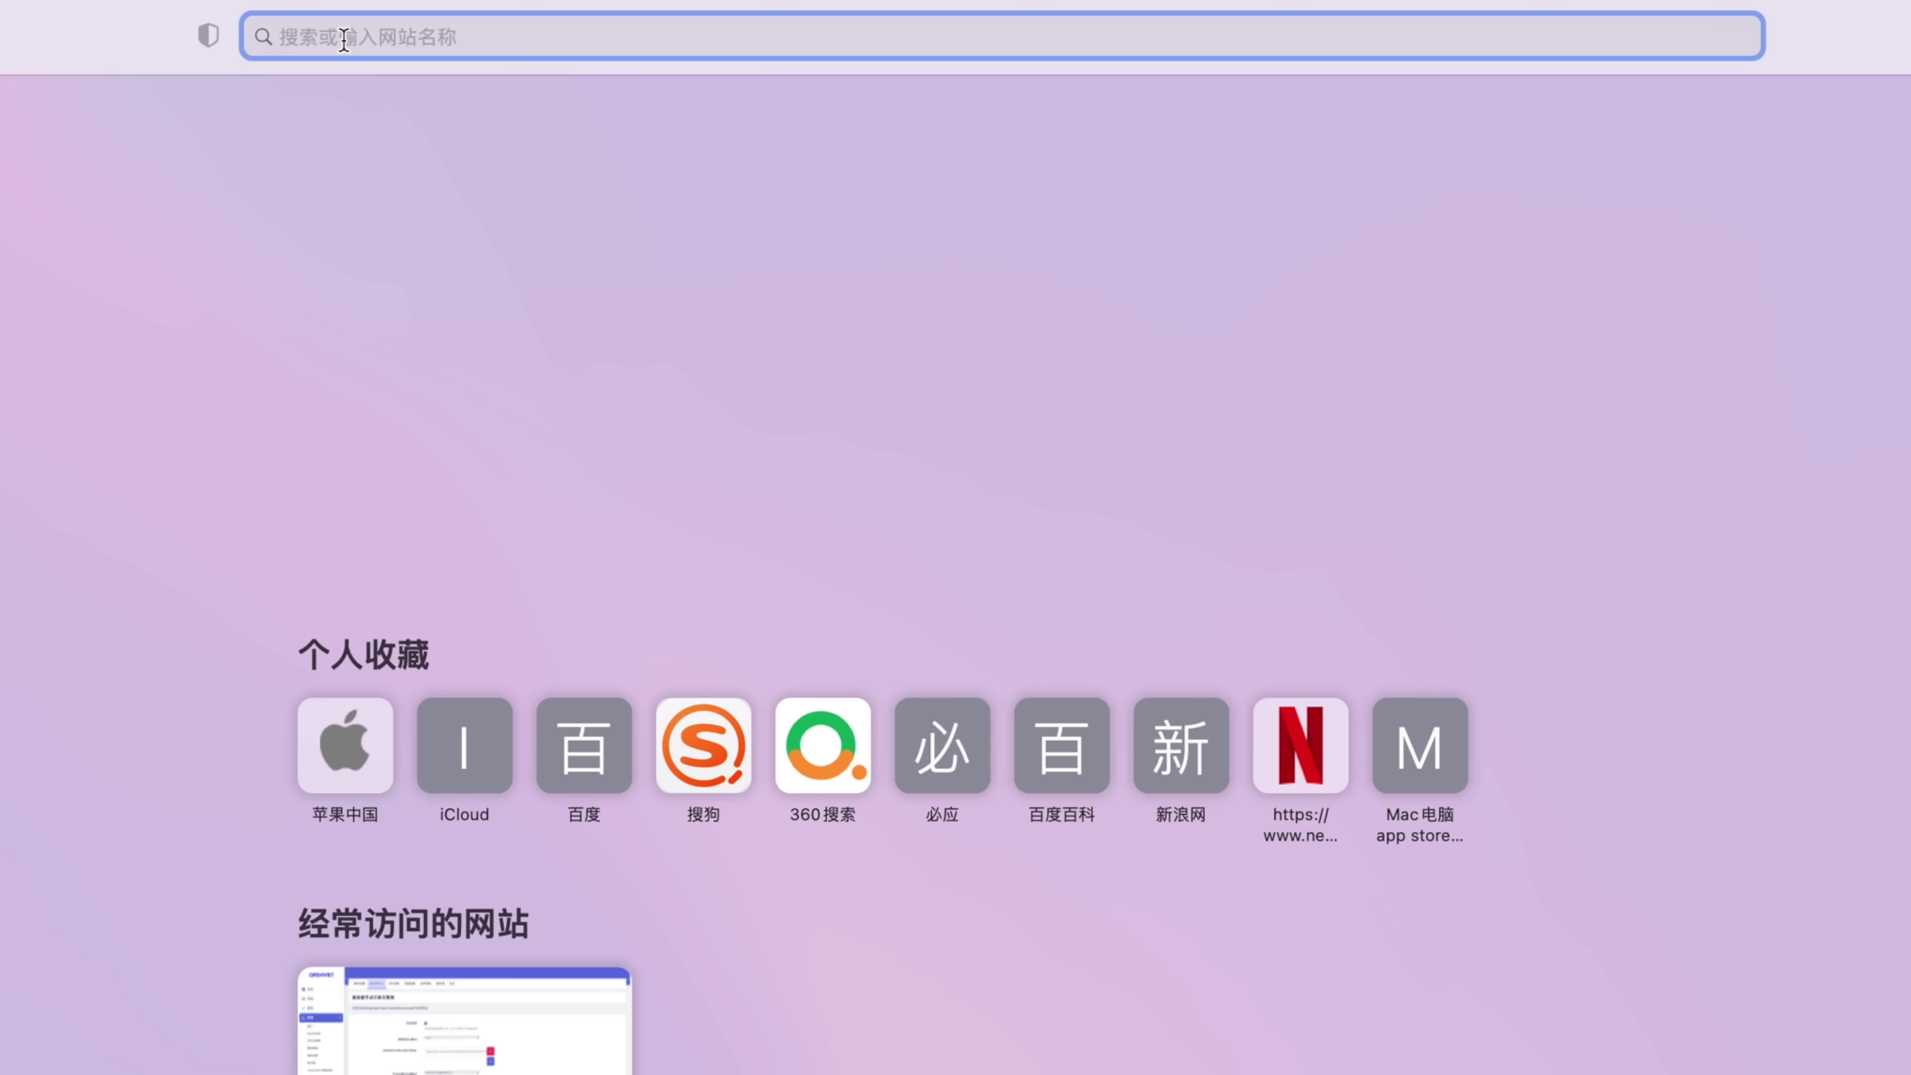
Go to 192.168.100.1 in Safari and log back in to the dashboard
{"action": "type", "text": "192.168"}
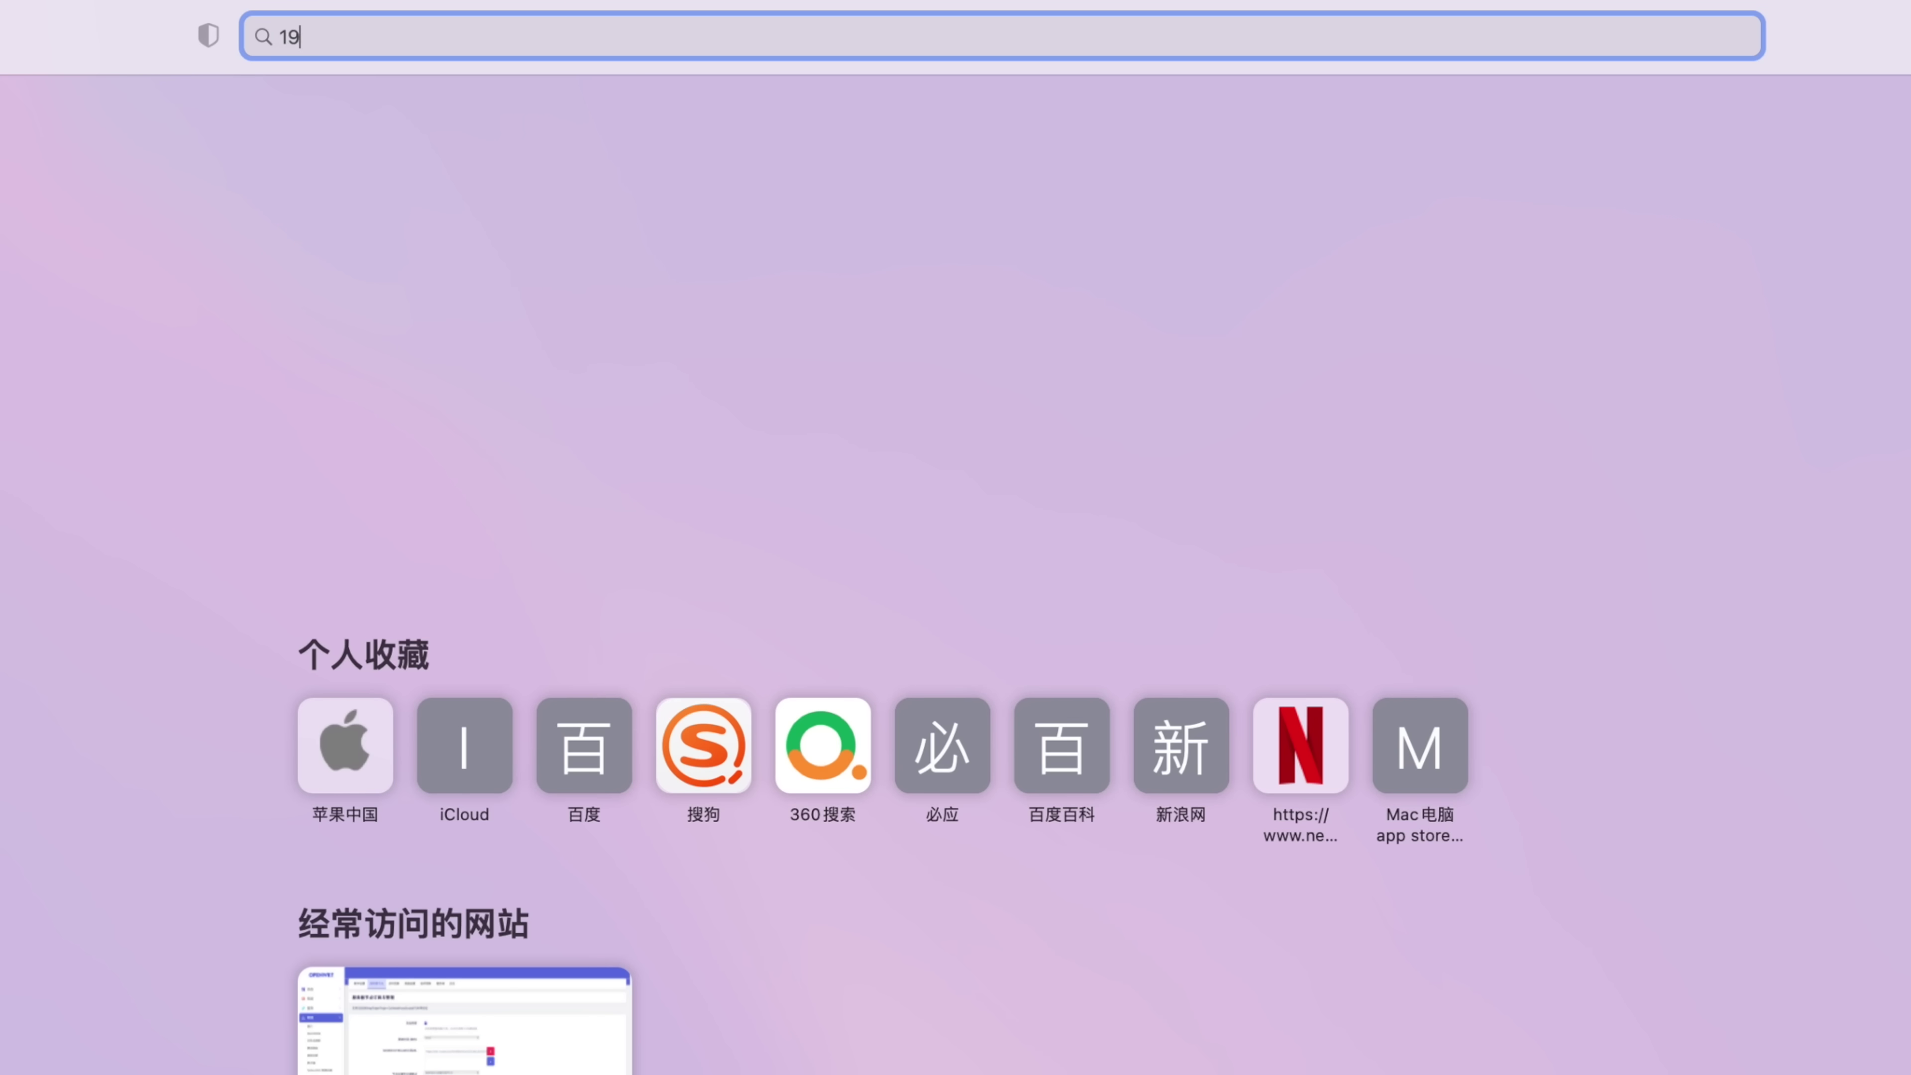
{"action": "type", "text": ".100.1"}
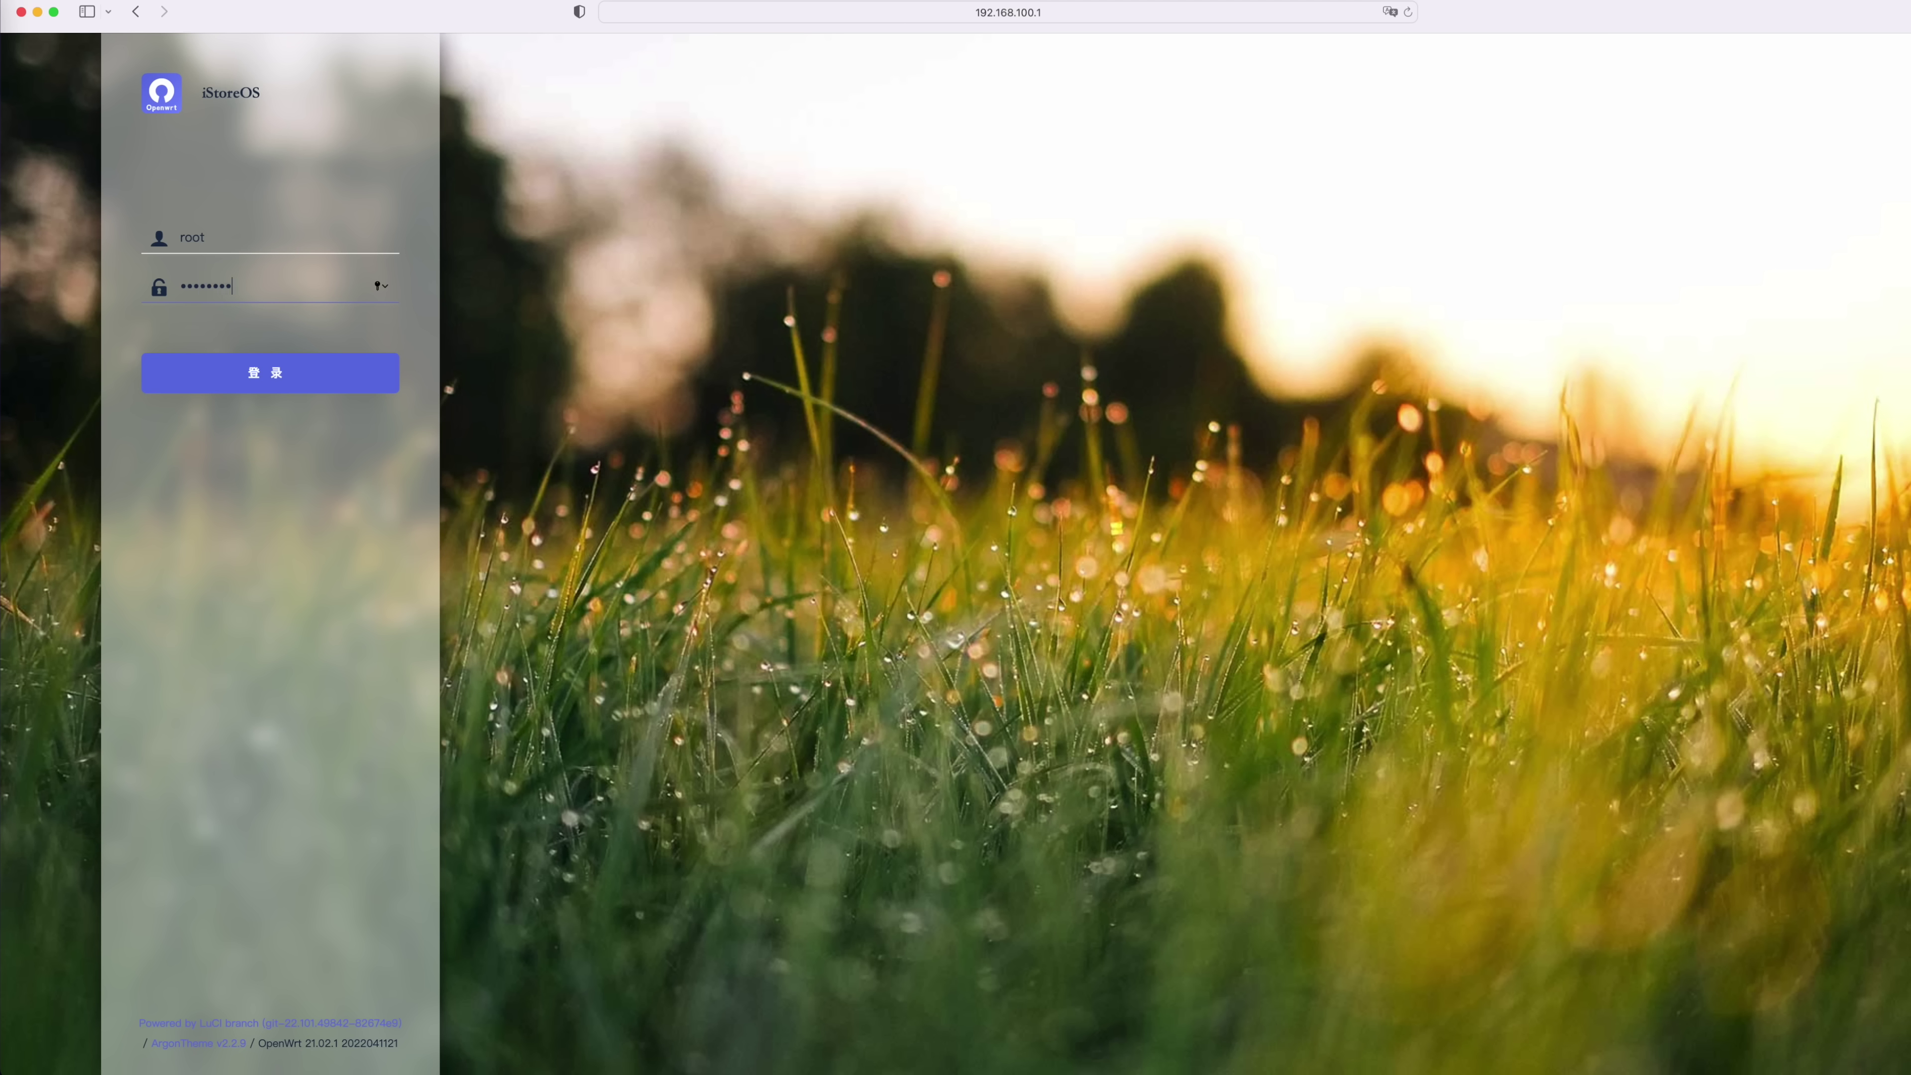
{"action": "key", "text": "Return"}
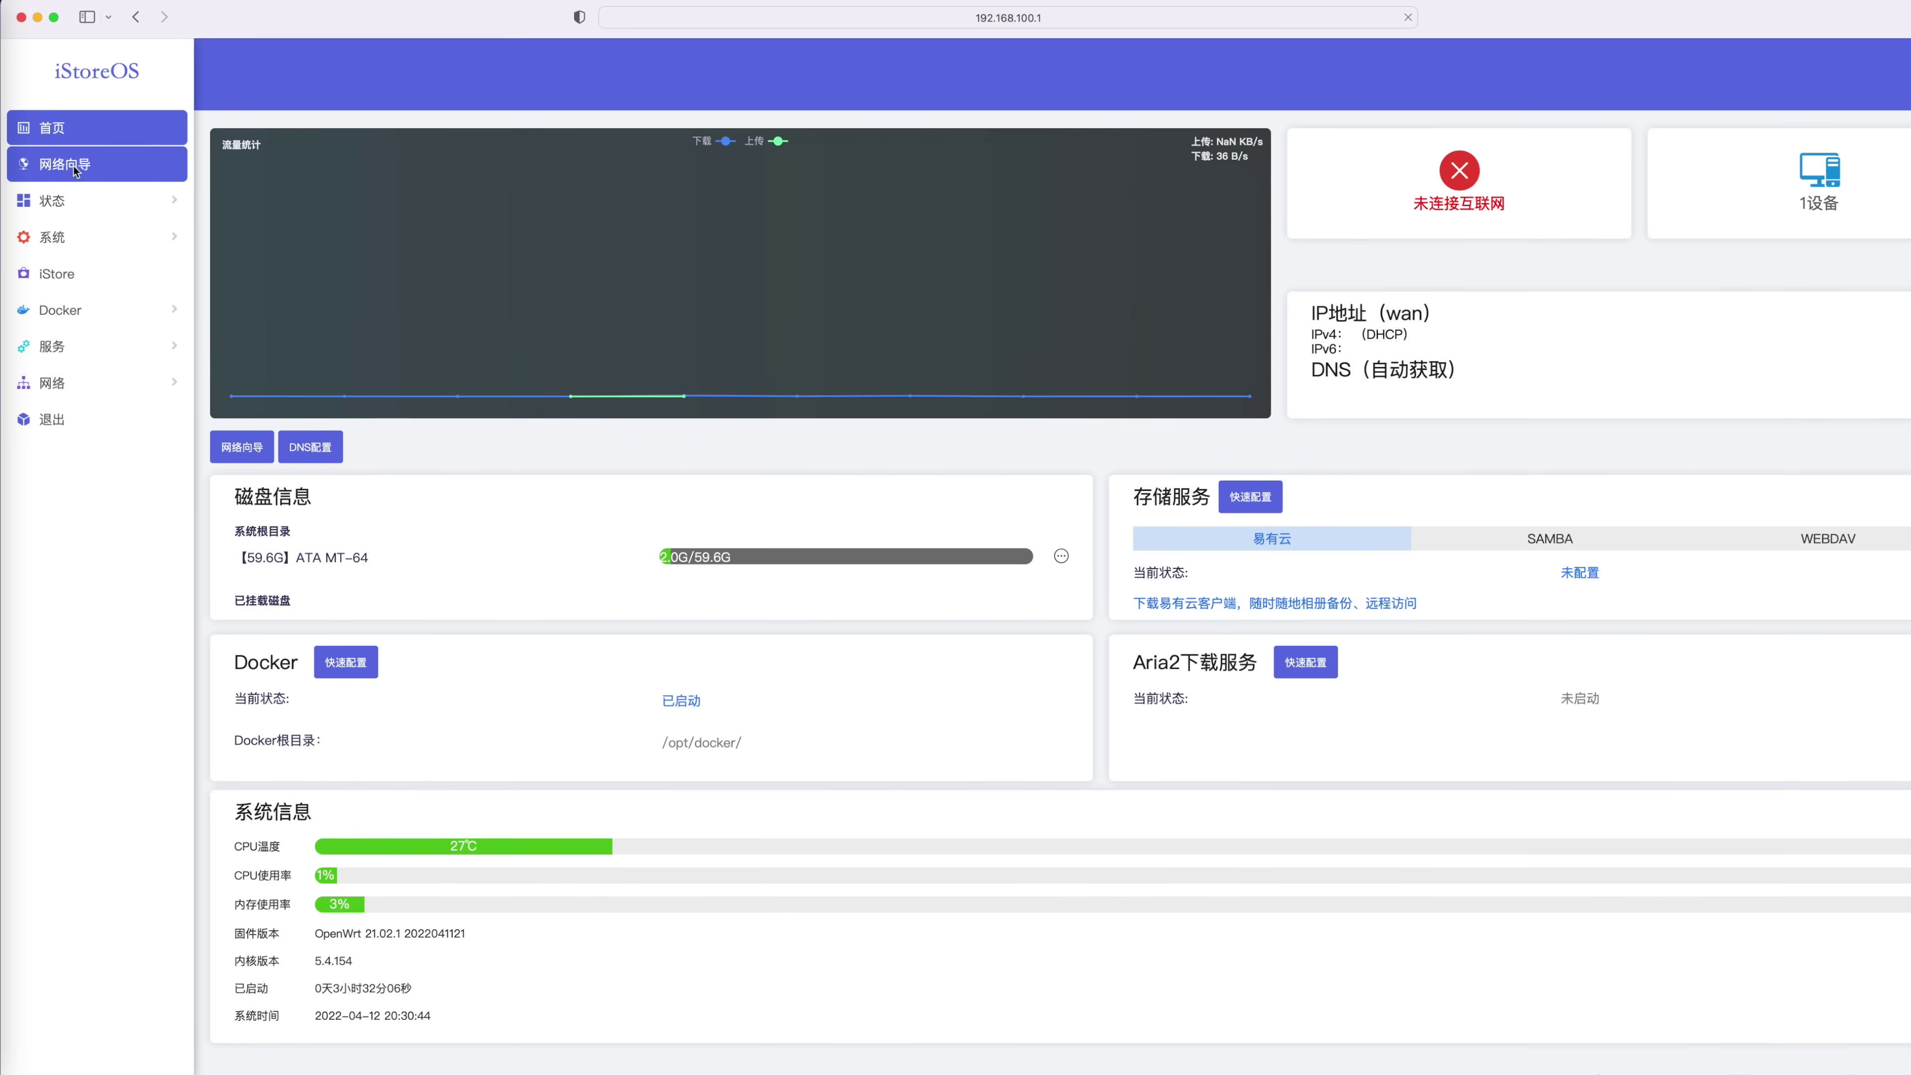
{"action": "left_click", "coordinate": [75, 165]}
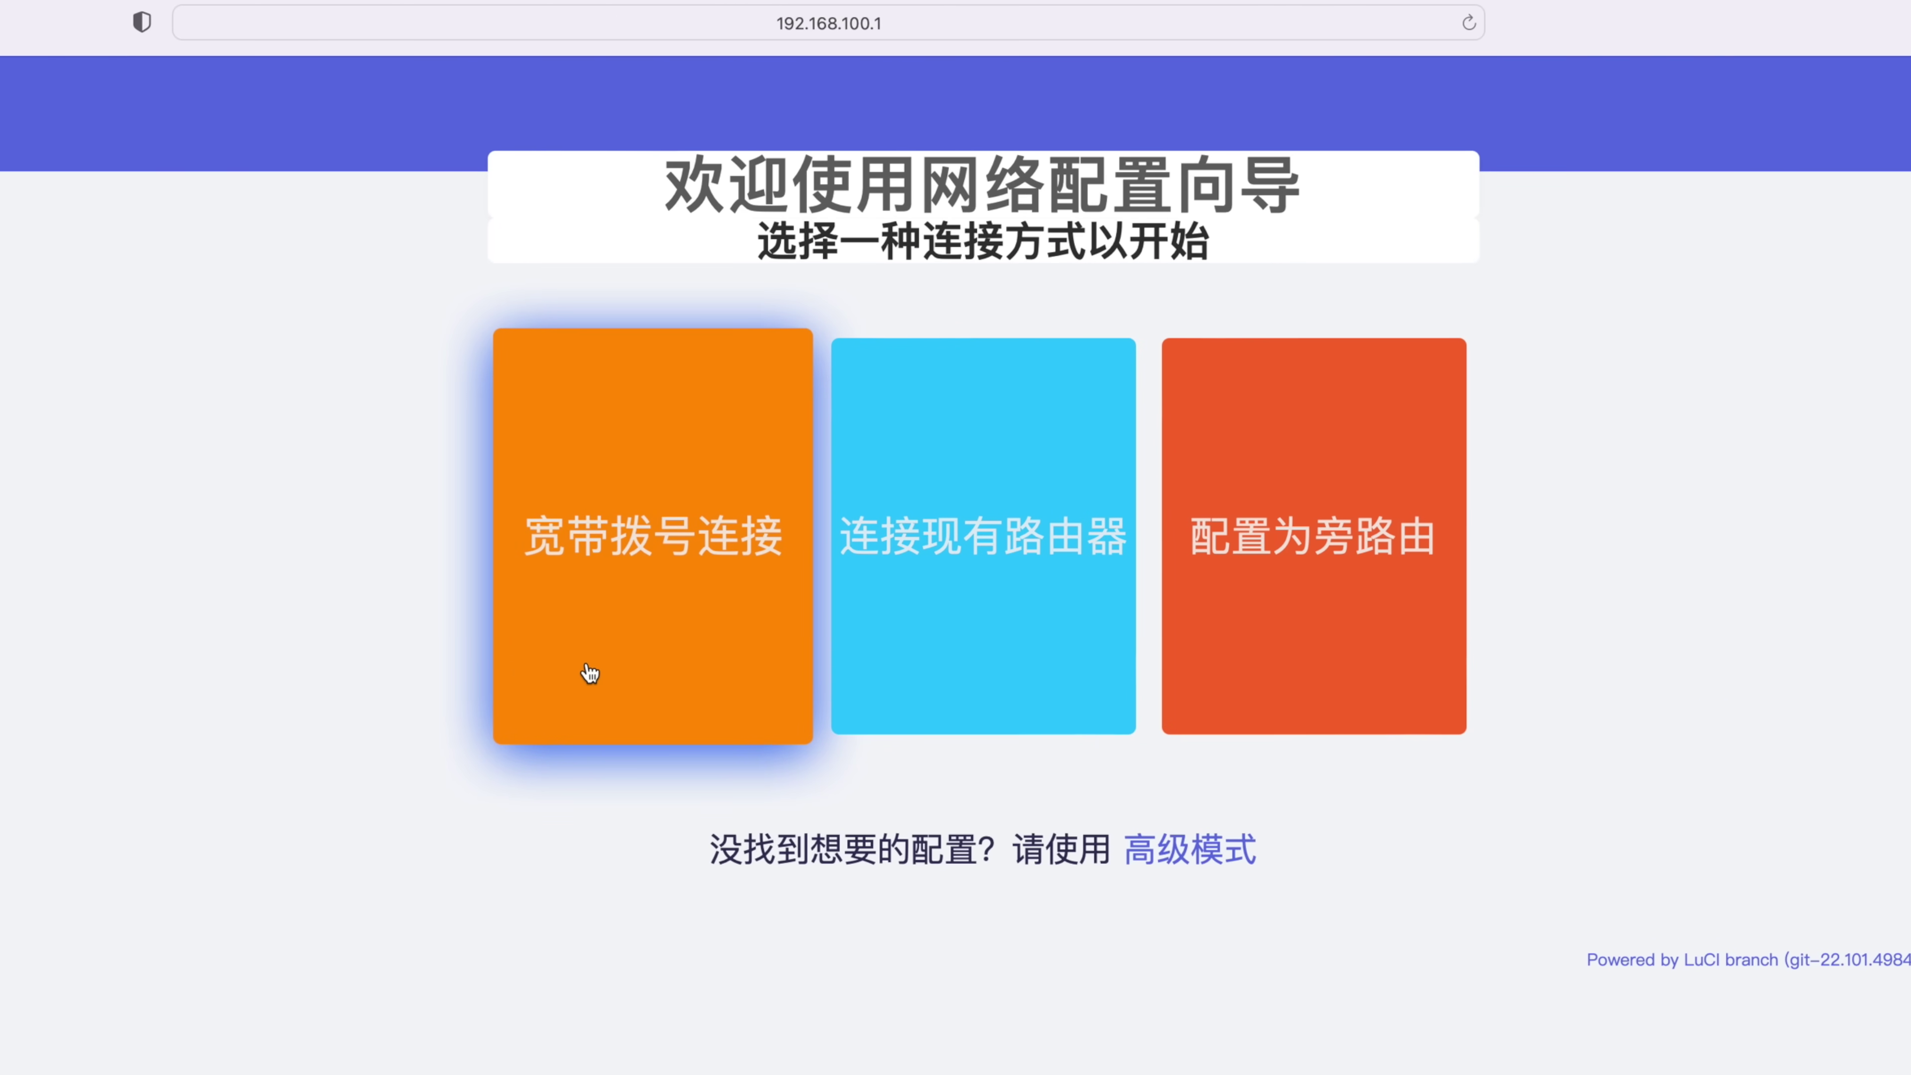
Try the broadband dial-up and existing-router connection types, returning to the choices each time
{"action": "left_click", "coordinate": [704, 601]}
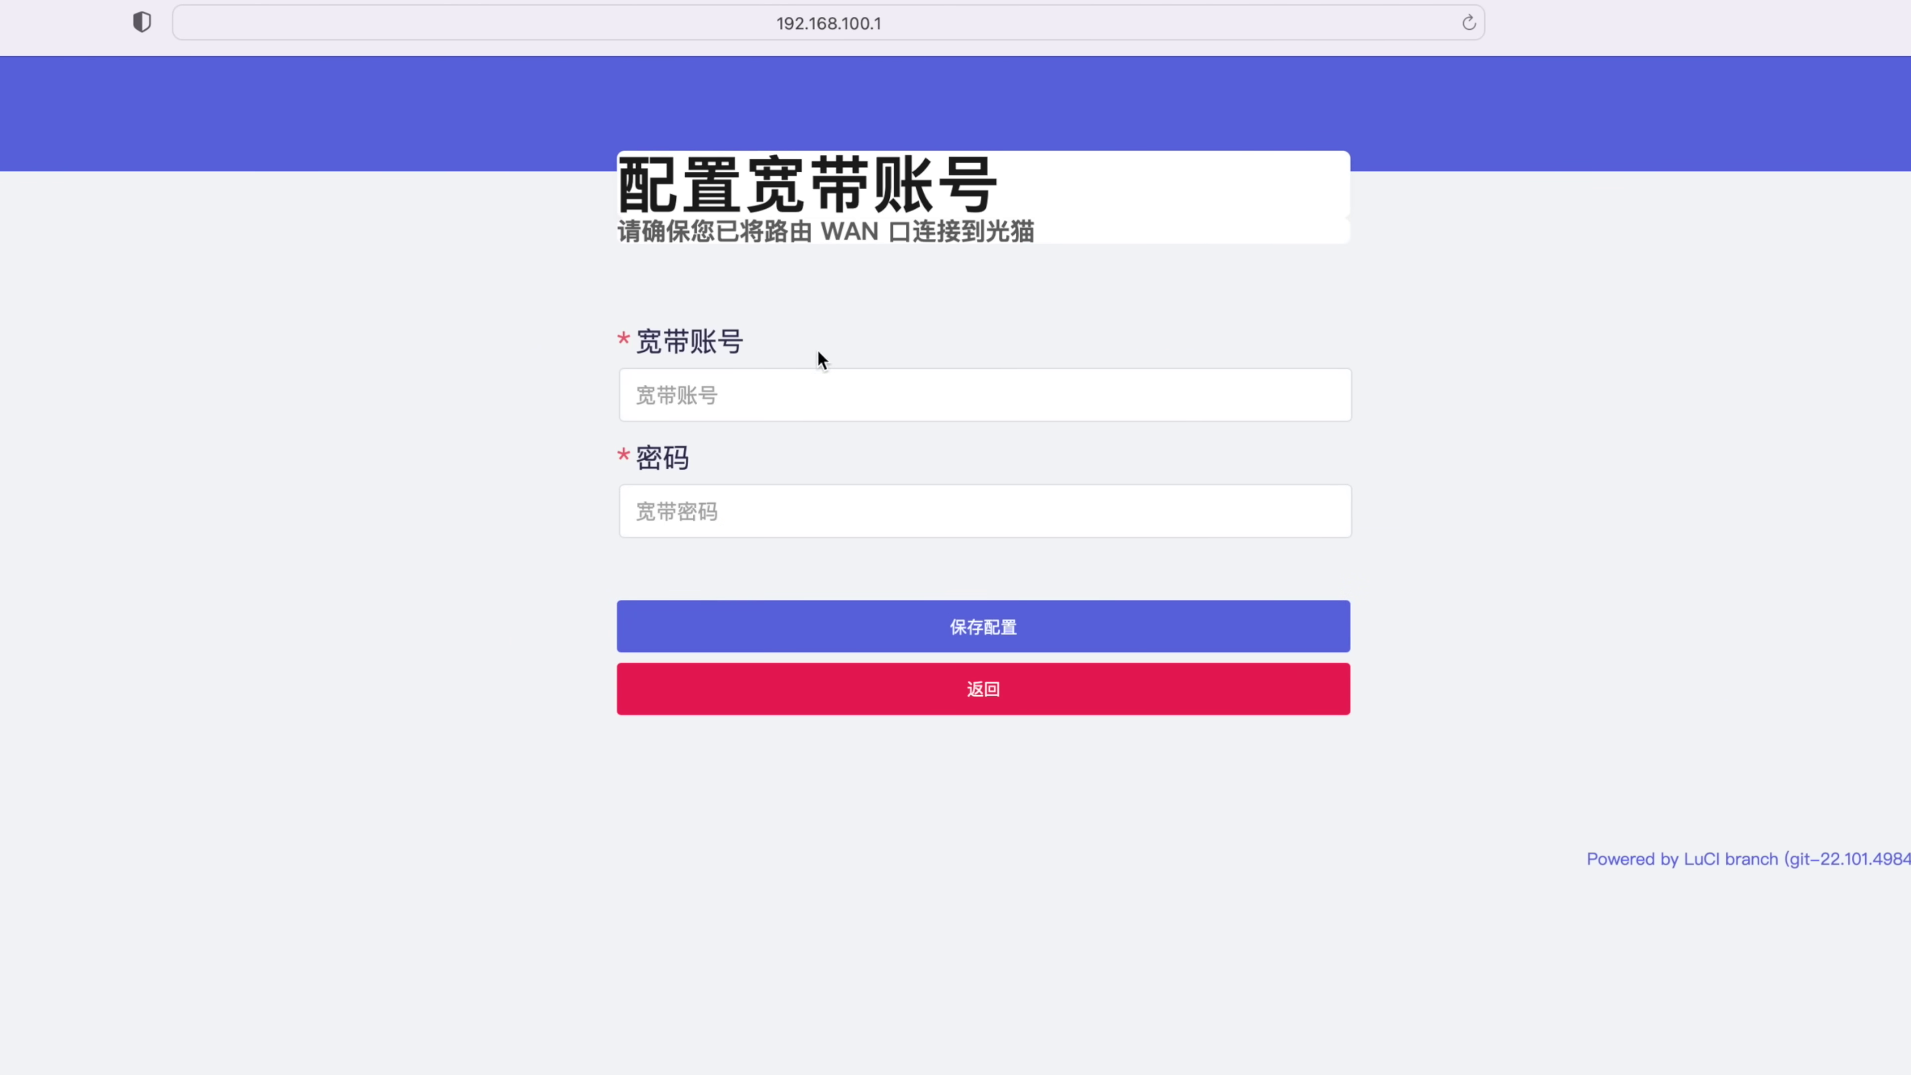
{"action": "key", "text": "super+bracketleft"}
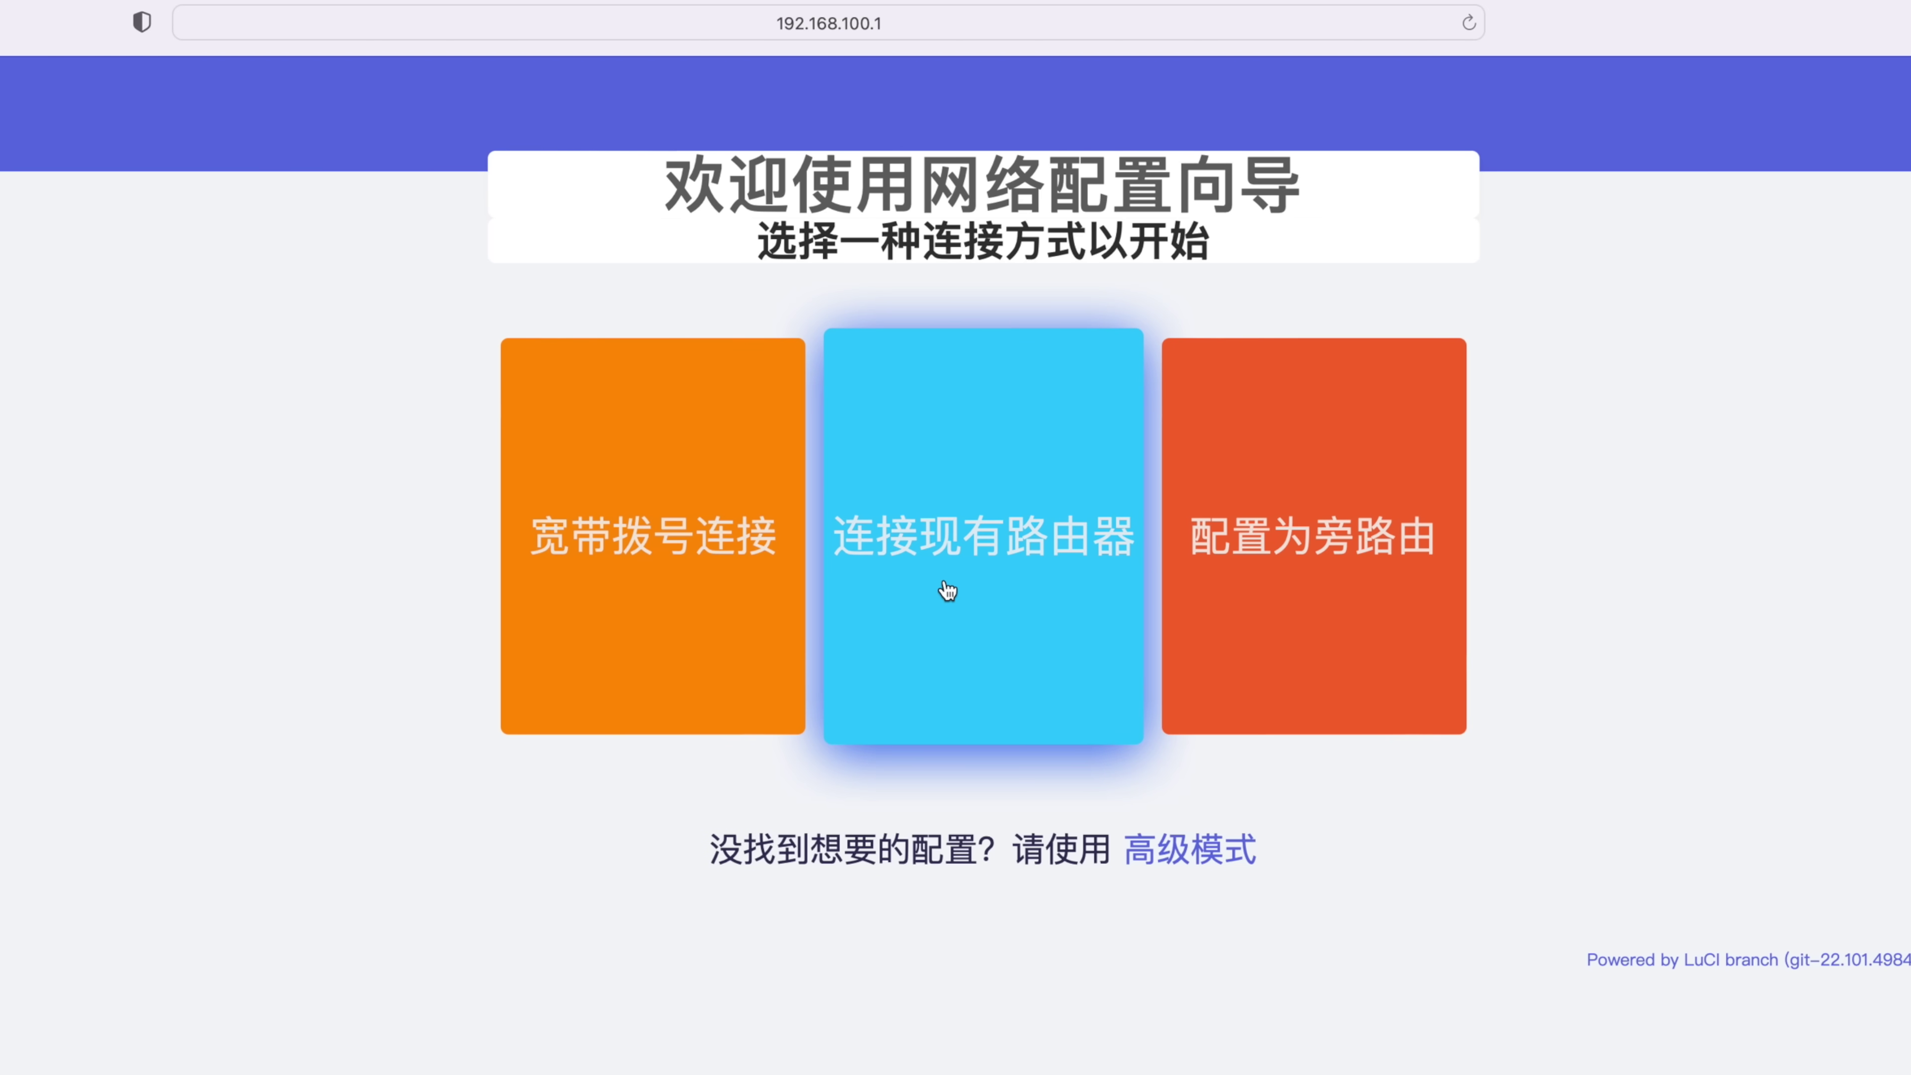
{"action": "left_click", "coordinate": [1027, 582]}
{"action": "key", "text": "super+bracketleft"}
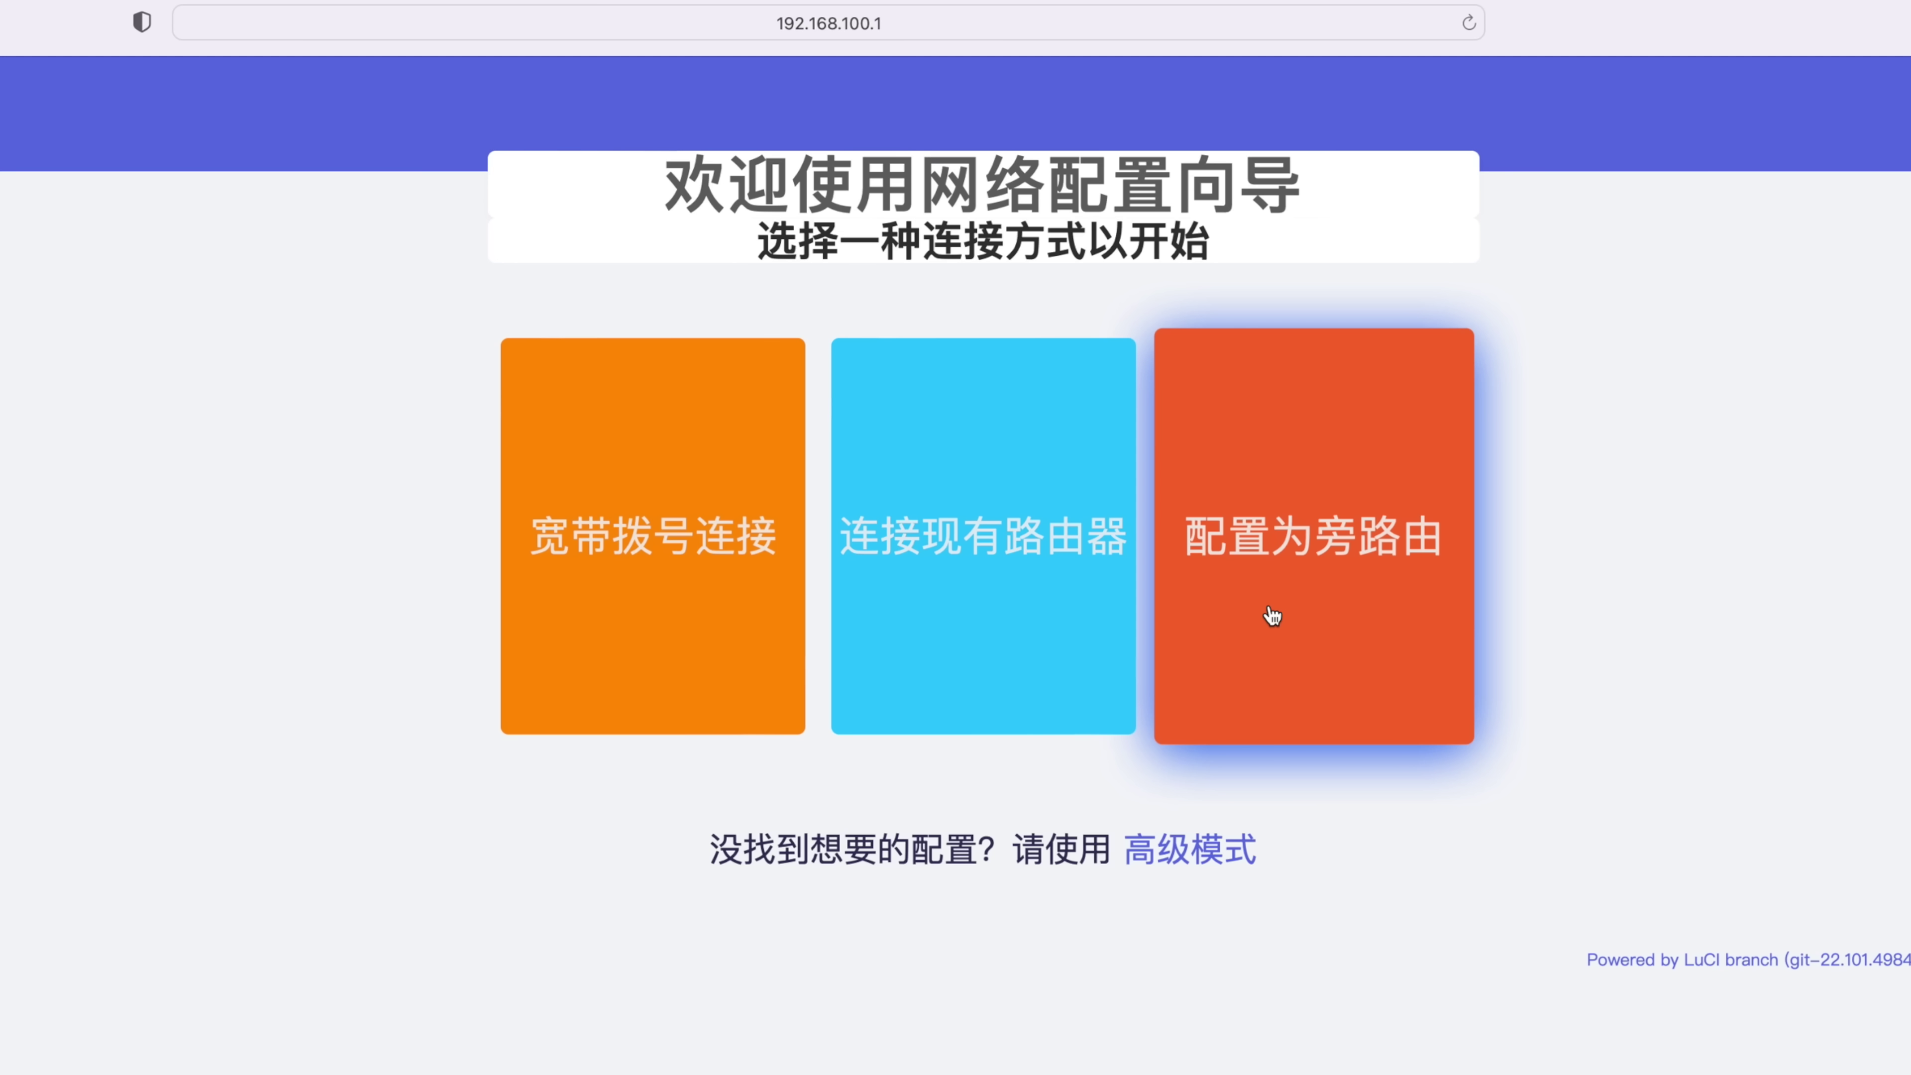
Go through bypass-router setup, set WAN to DHCP with automatic DNS, and save
{"action": "left_click", "coordinate": [1332, 575]}
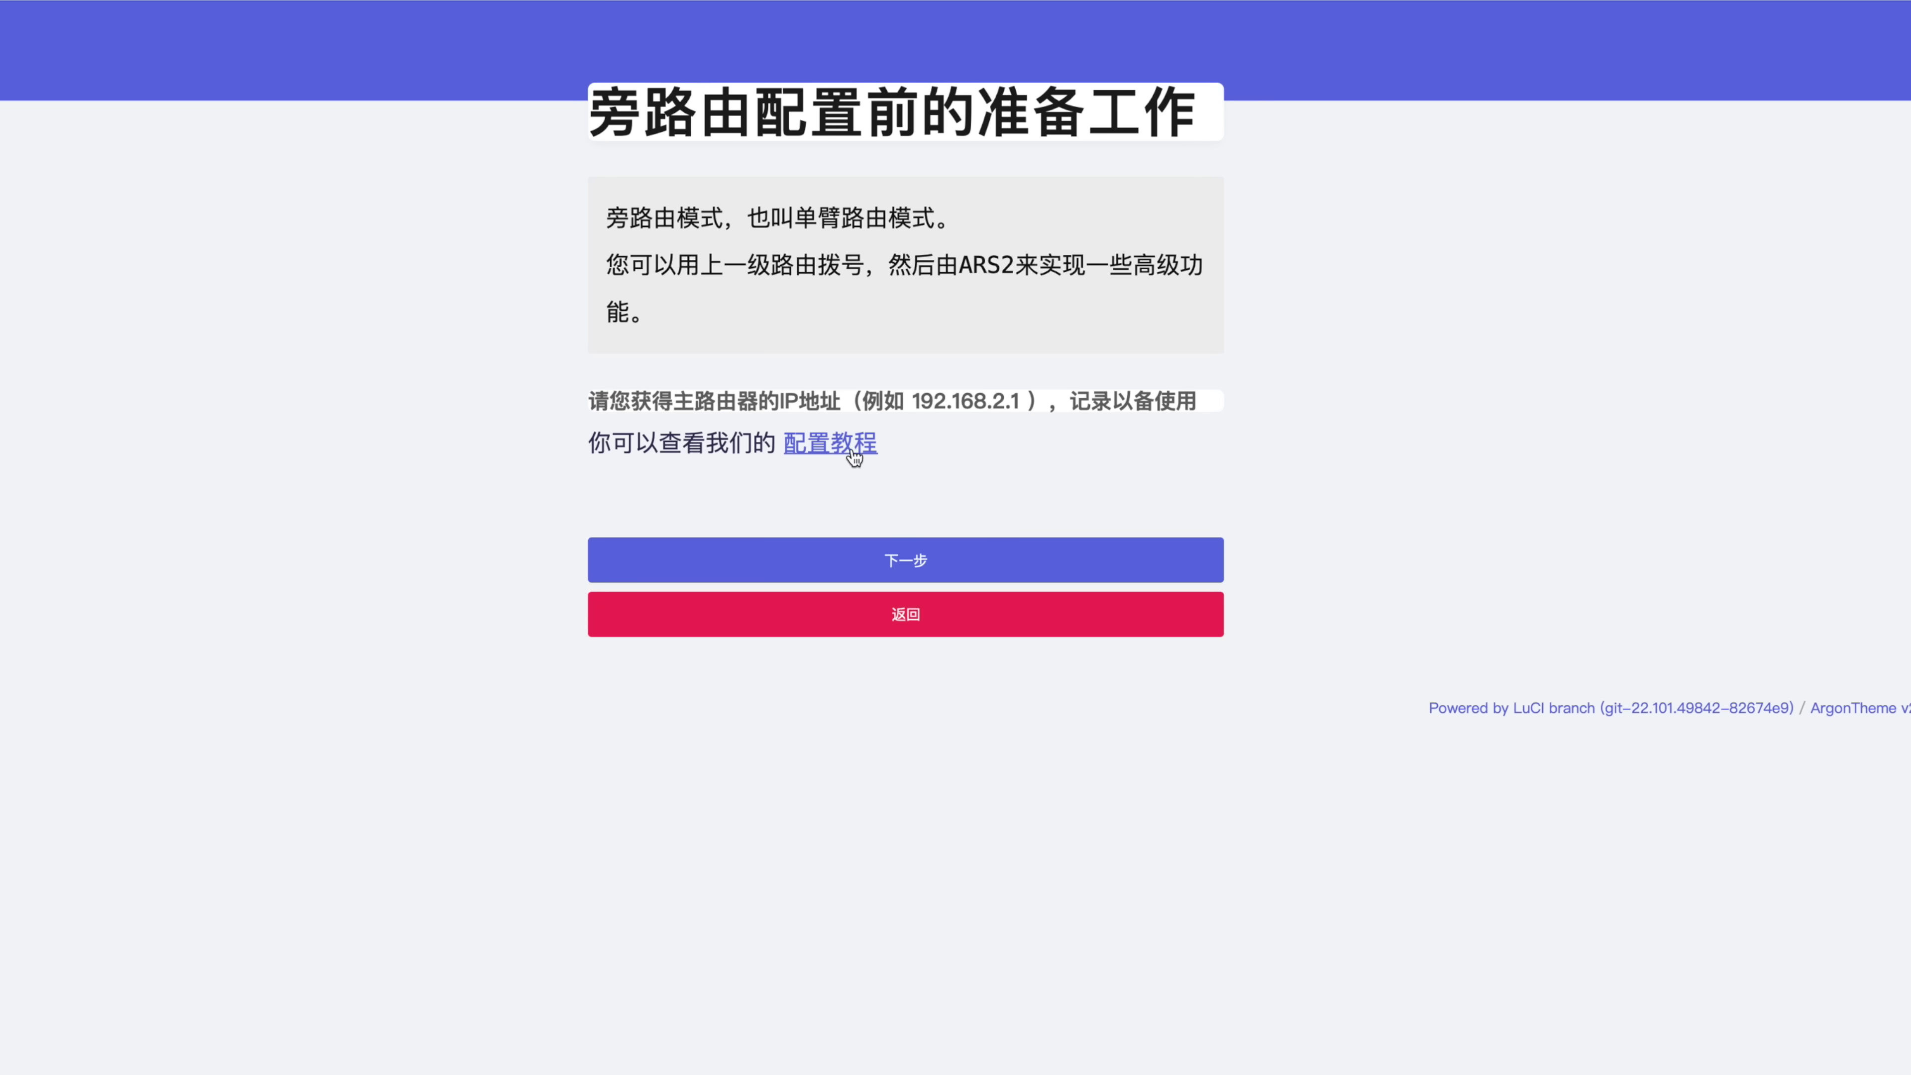
{"action": "left_click", "coordinate": [831, 448]}
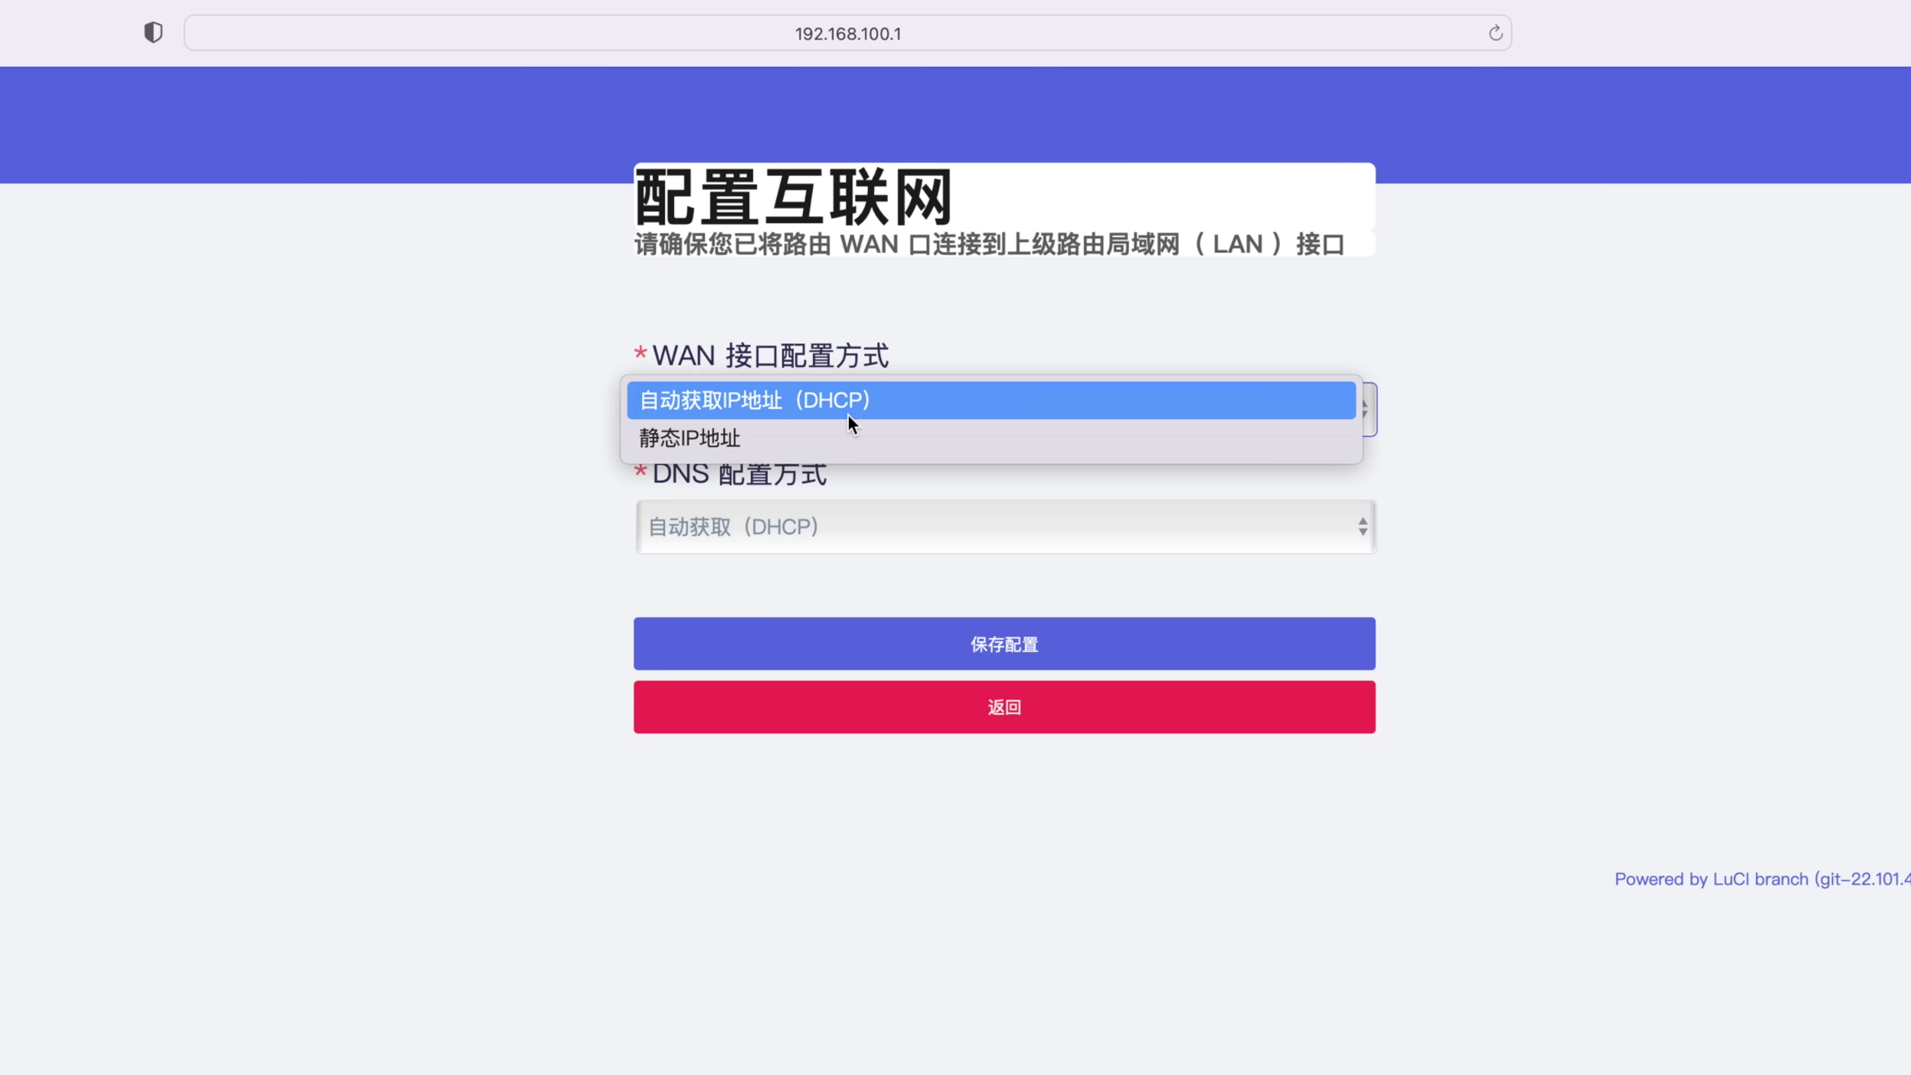
{"action": "left_click", "coordinate": [848, 414]}
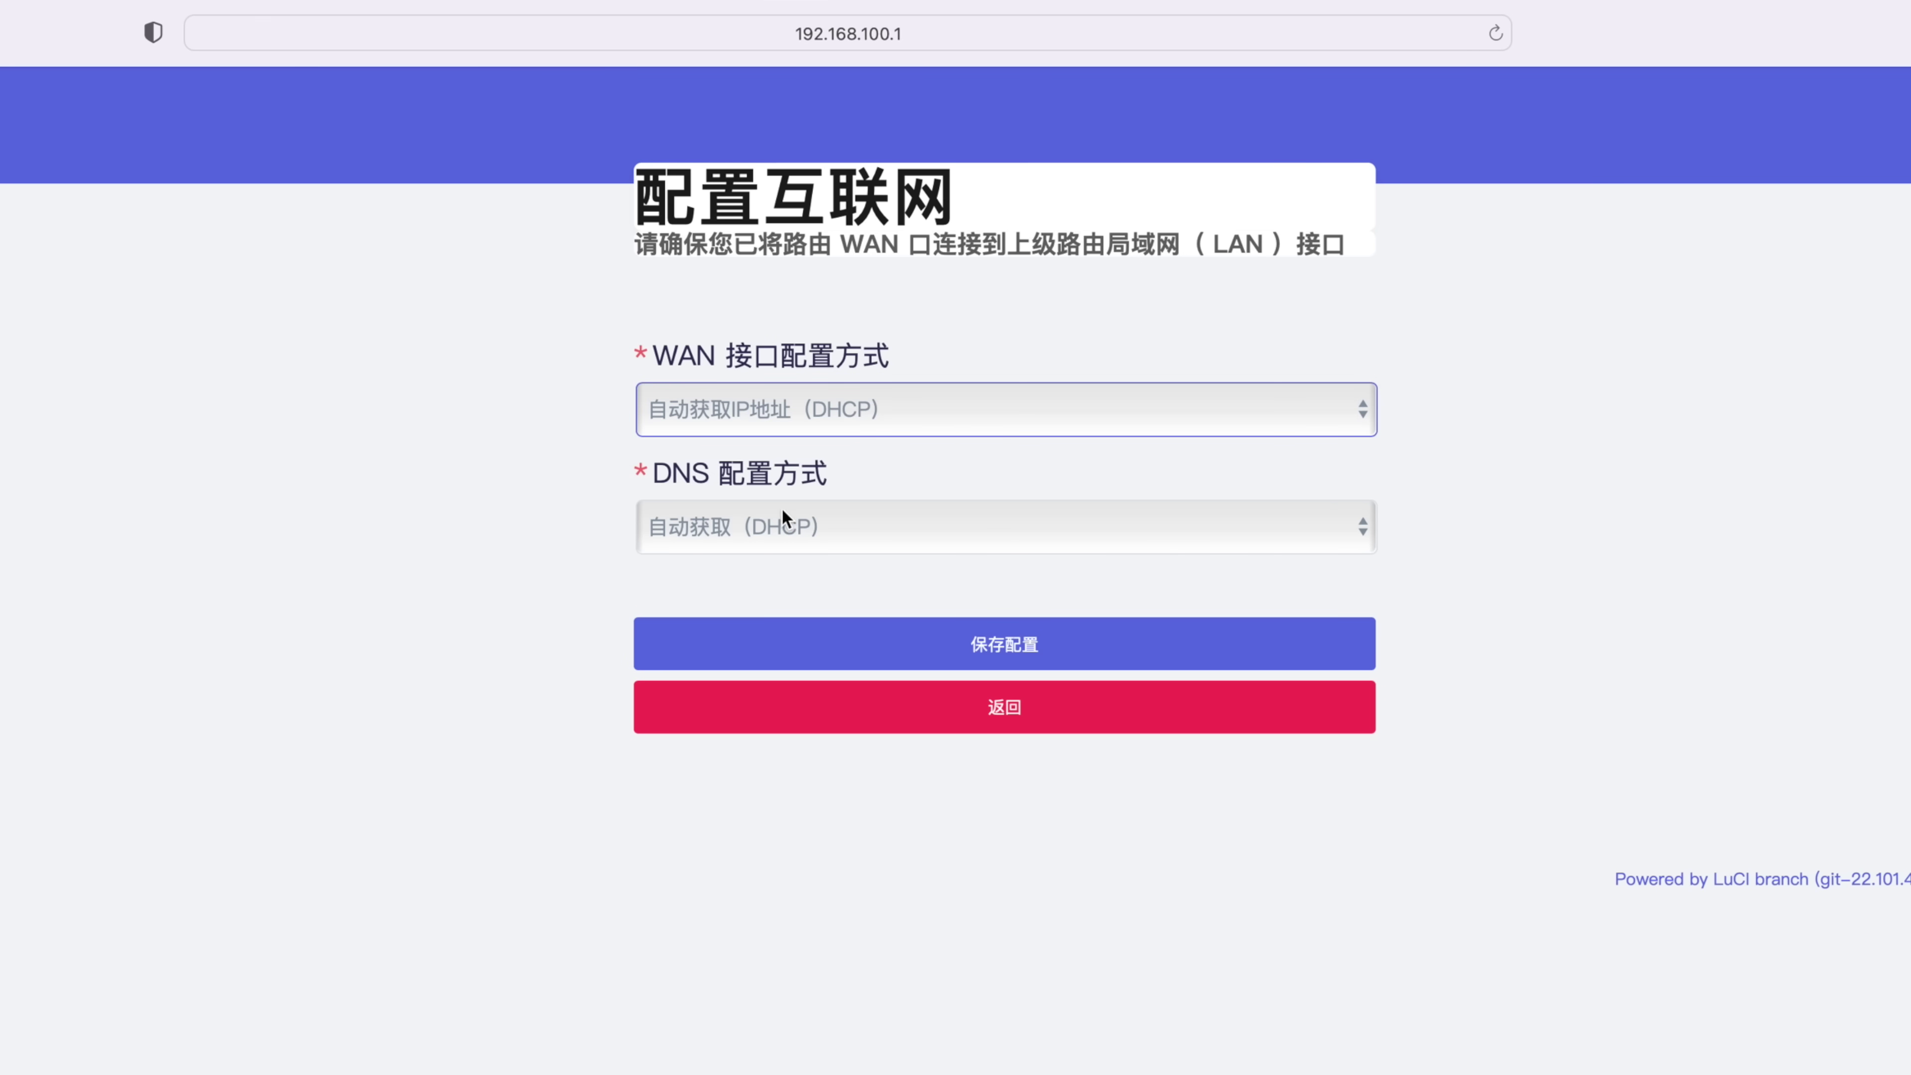
{"action": "left_click", "coordinate": [759, 532]}
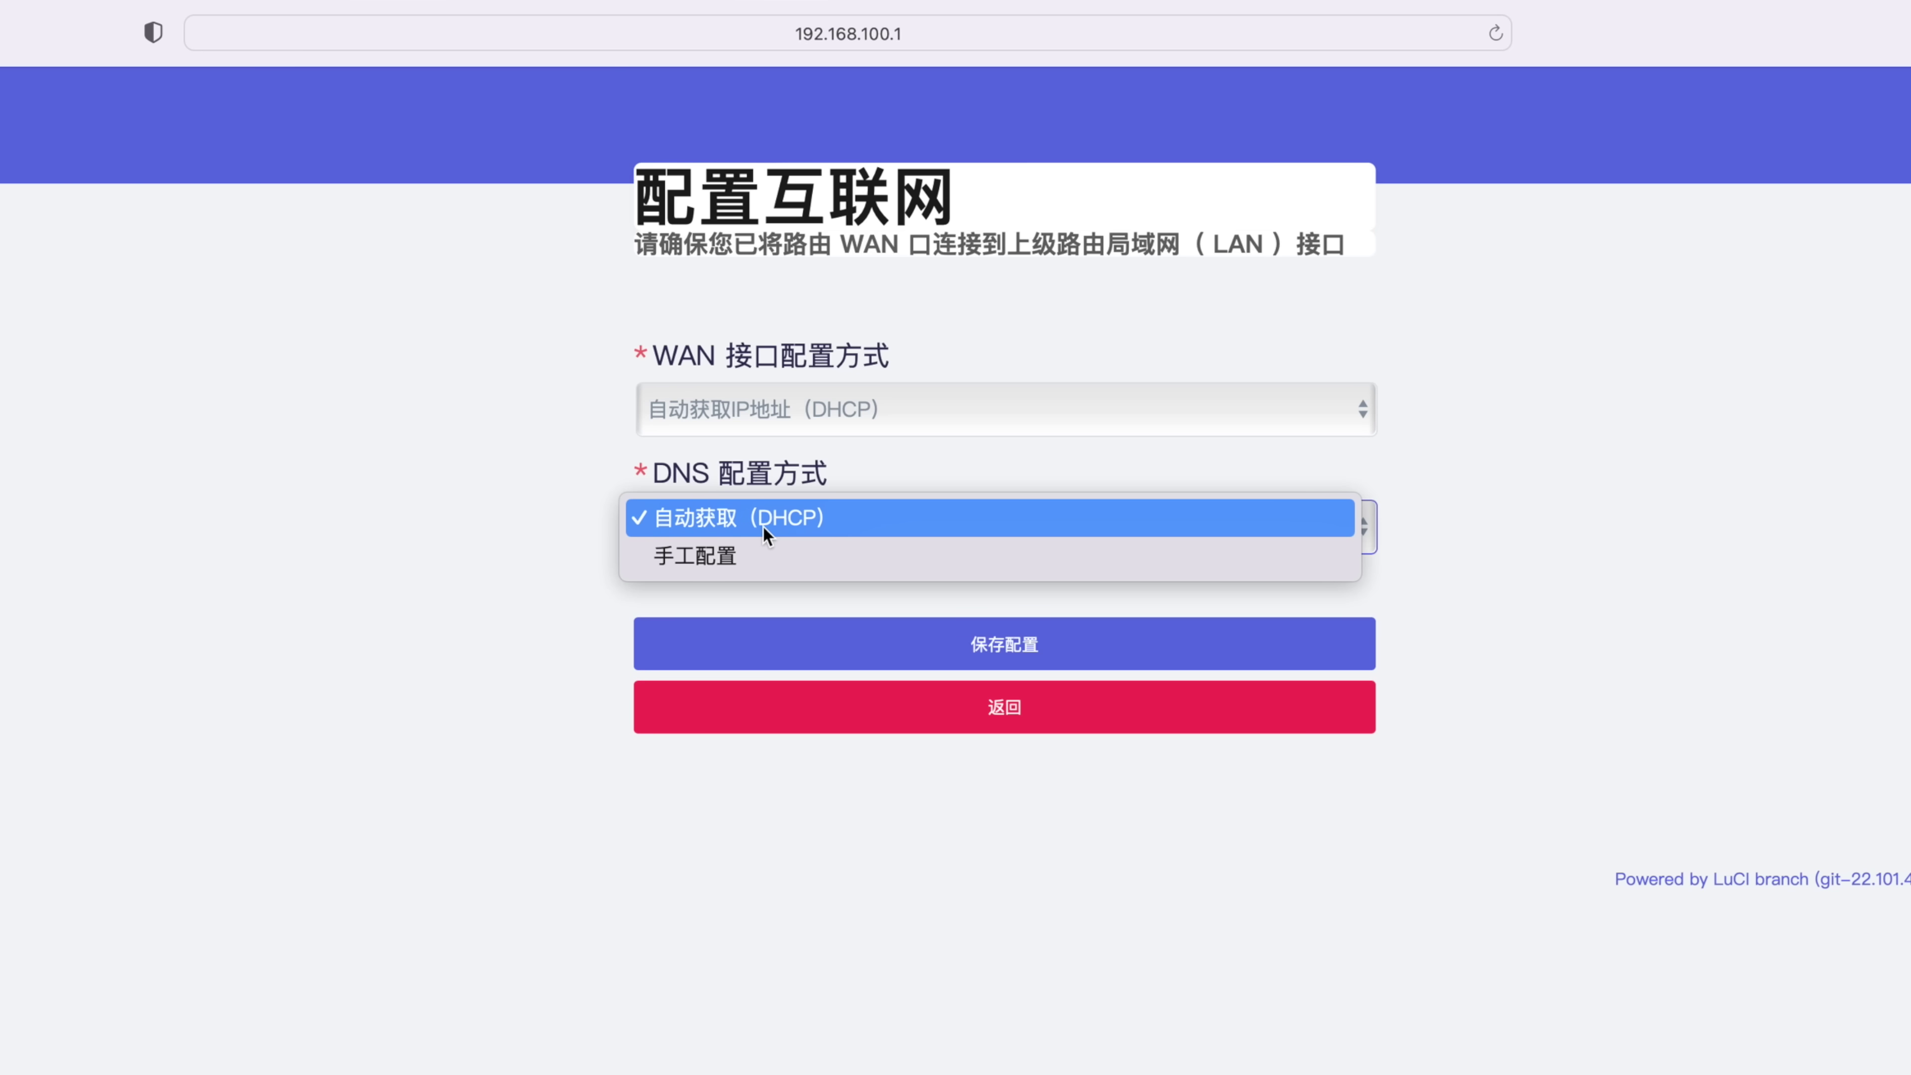
{"action": "left_click", "coordinate": [763, 526]}
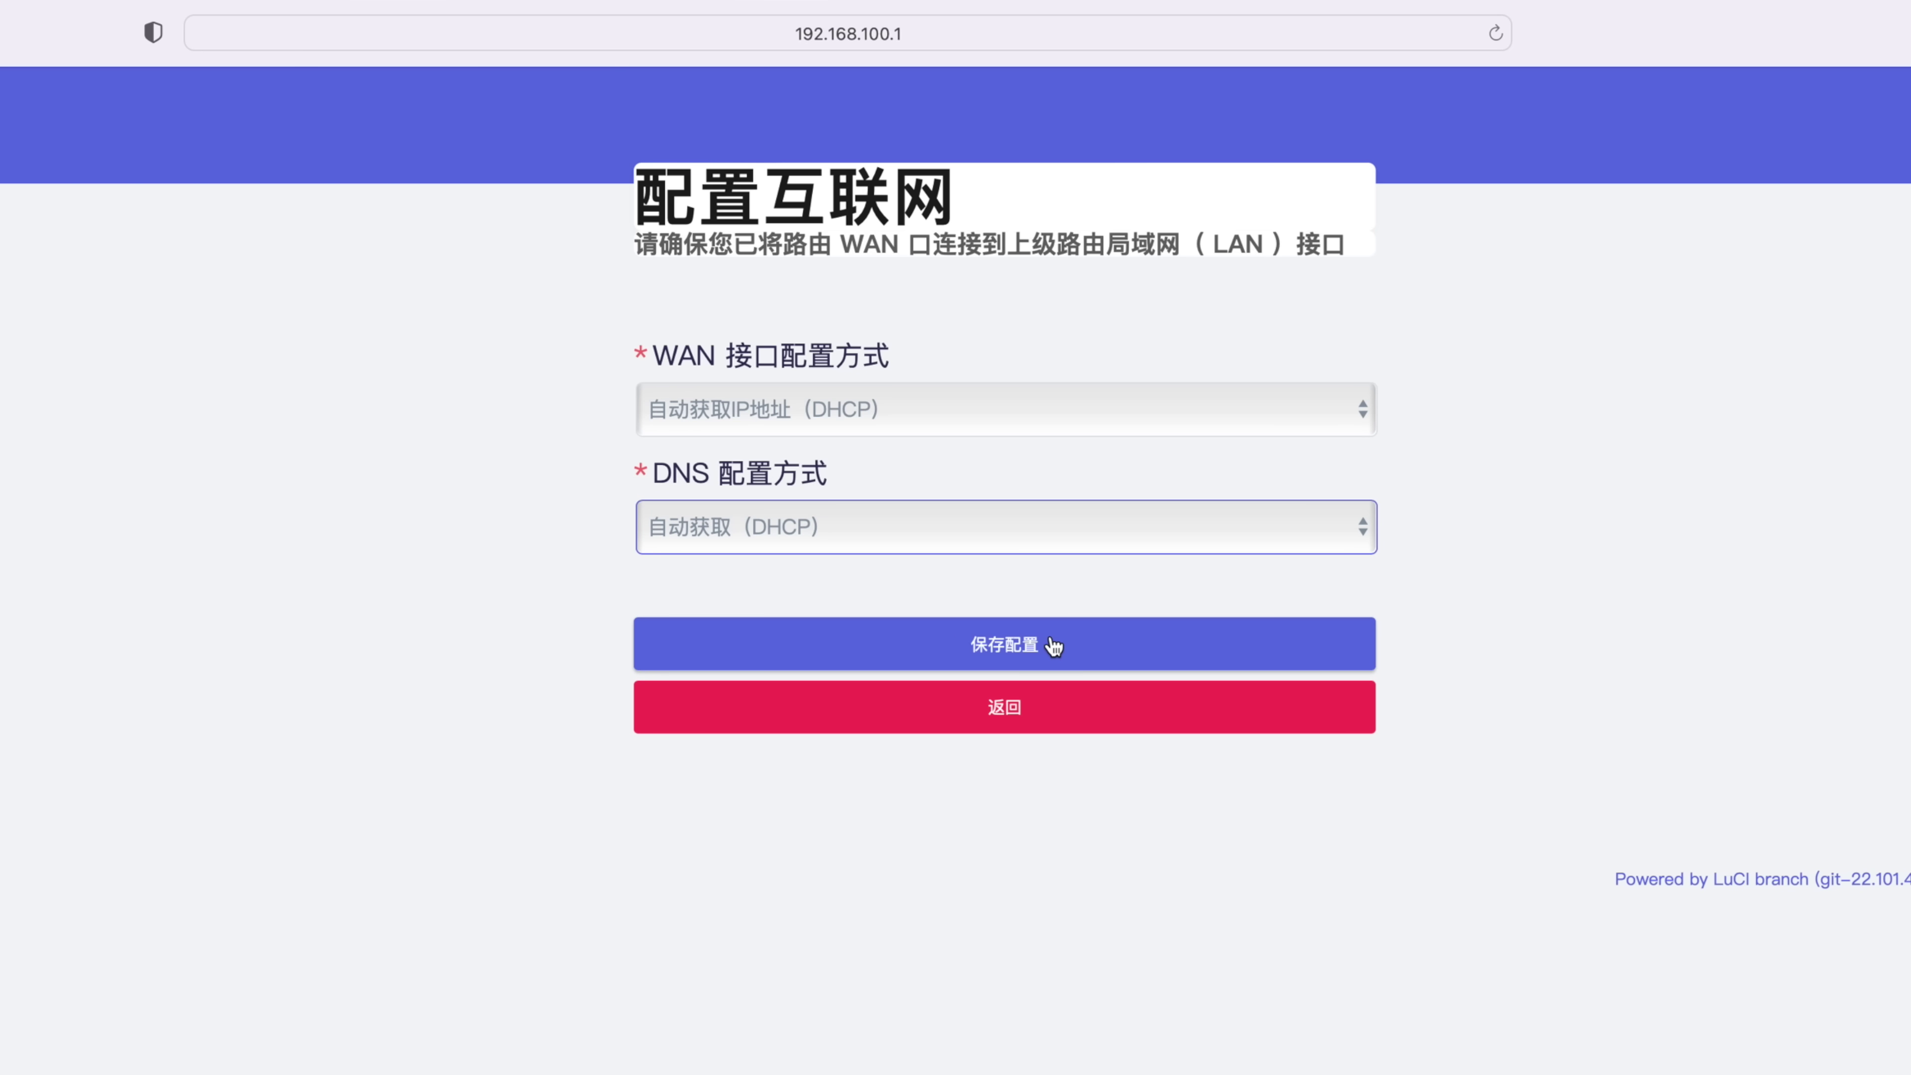
{"action": "left_click", "coordinate": [995, 641]}
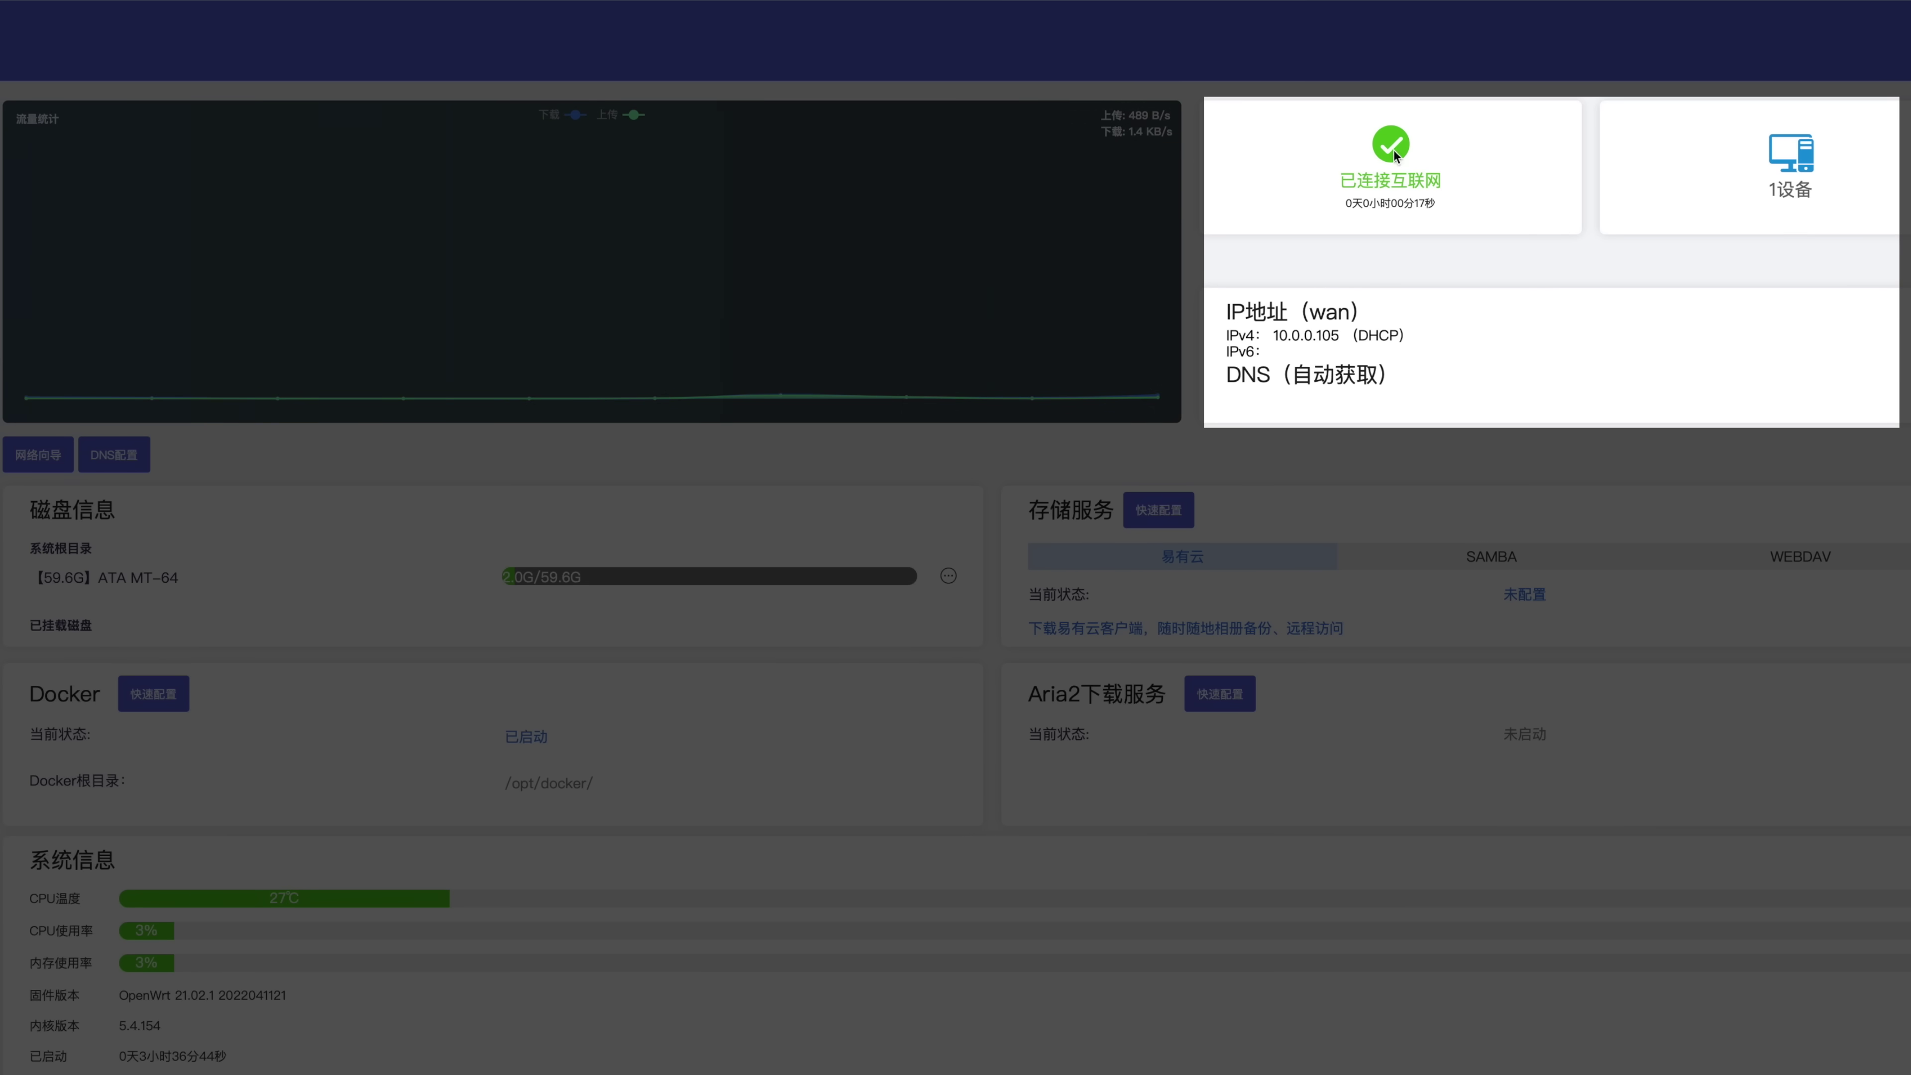
{"action": "left_click_drag", "start_coordinate": [1352, 203], "coordinate": [1438, 205]}
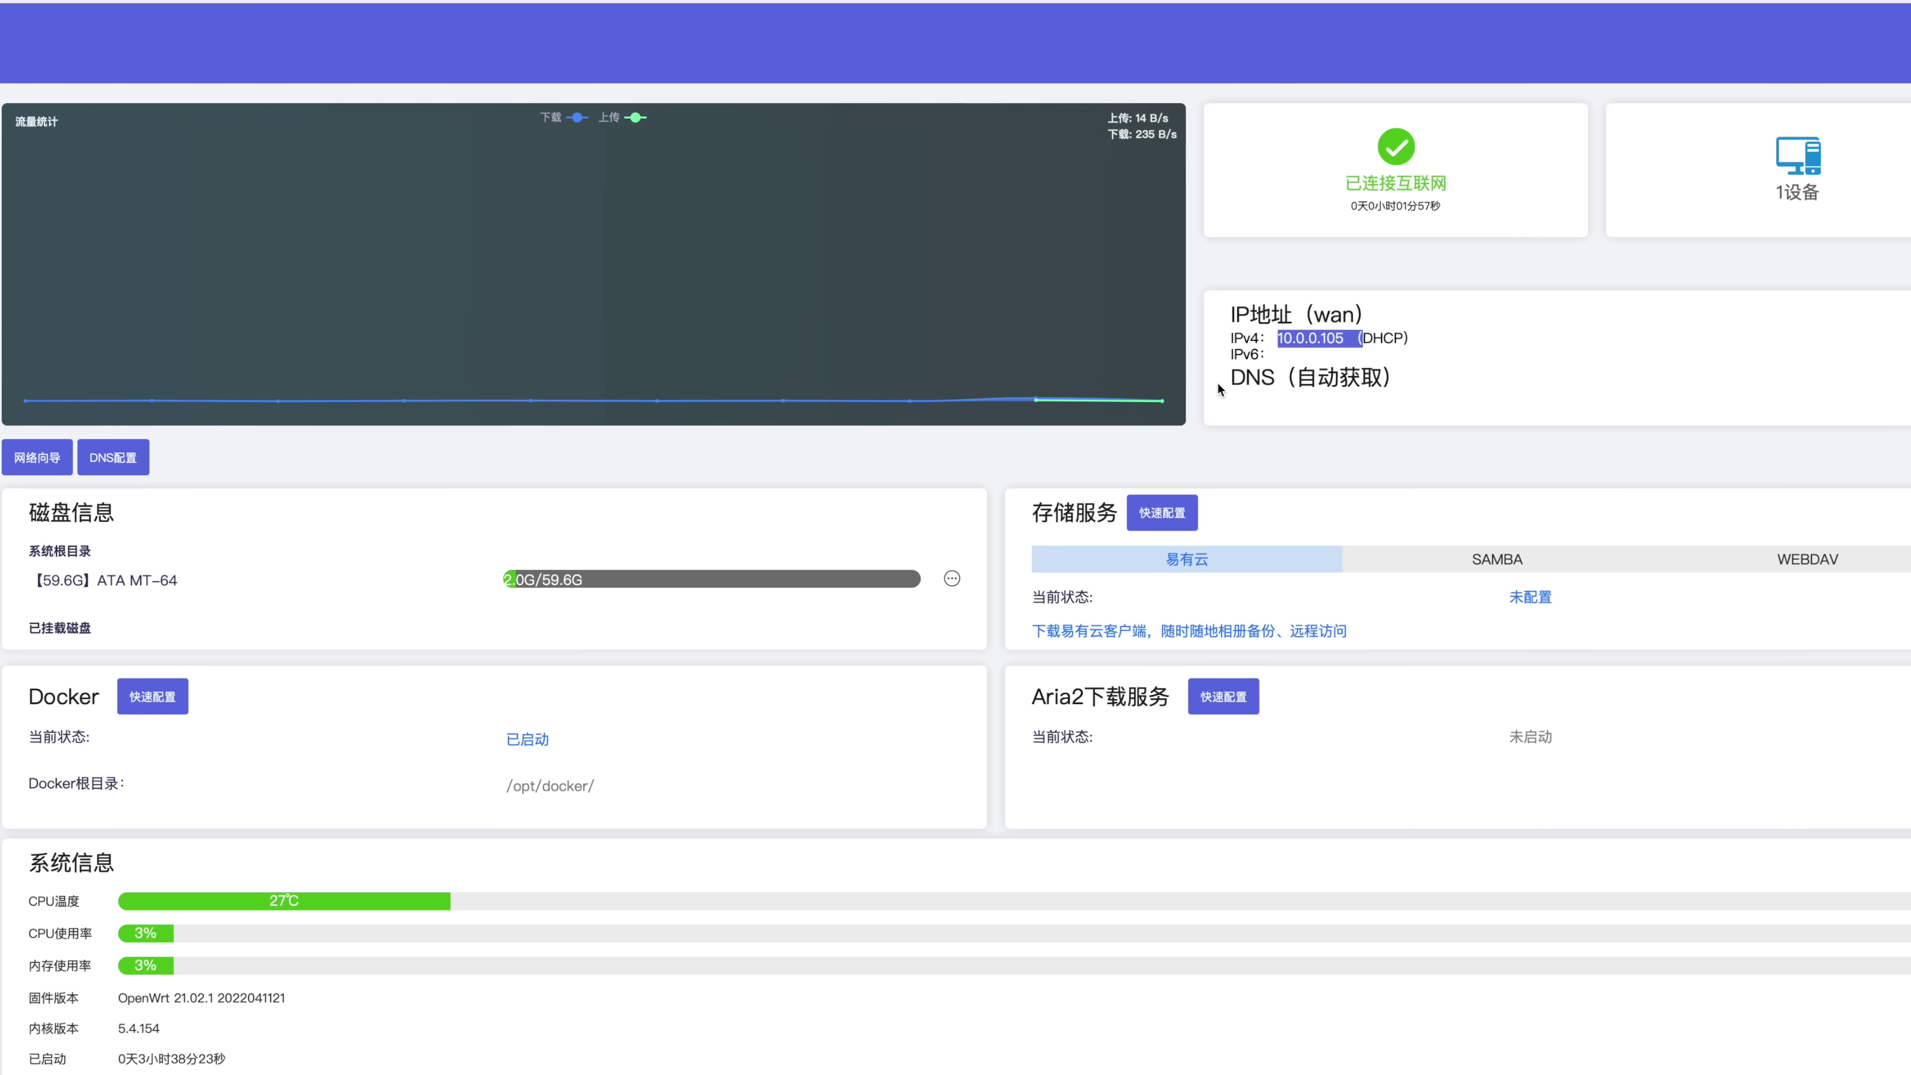
{"action": "left_click_drag", "start_coordinate": [1220, 388], "coordinate": [1401, 377]}
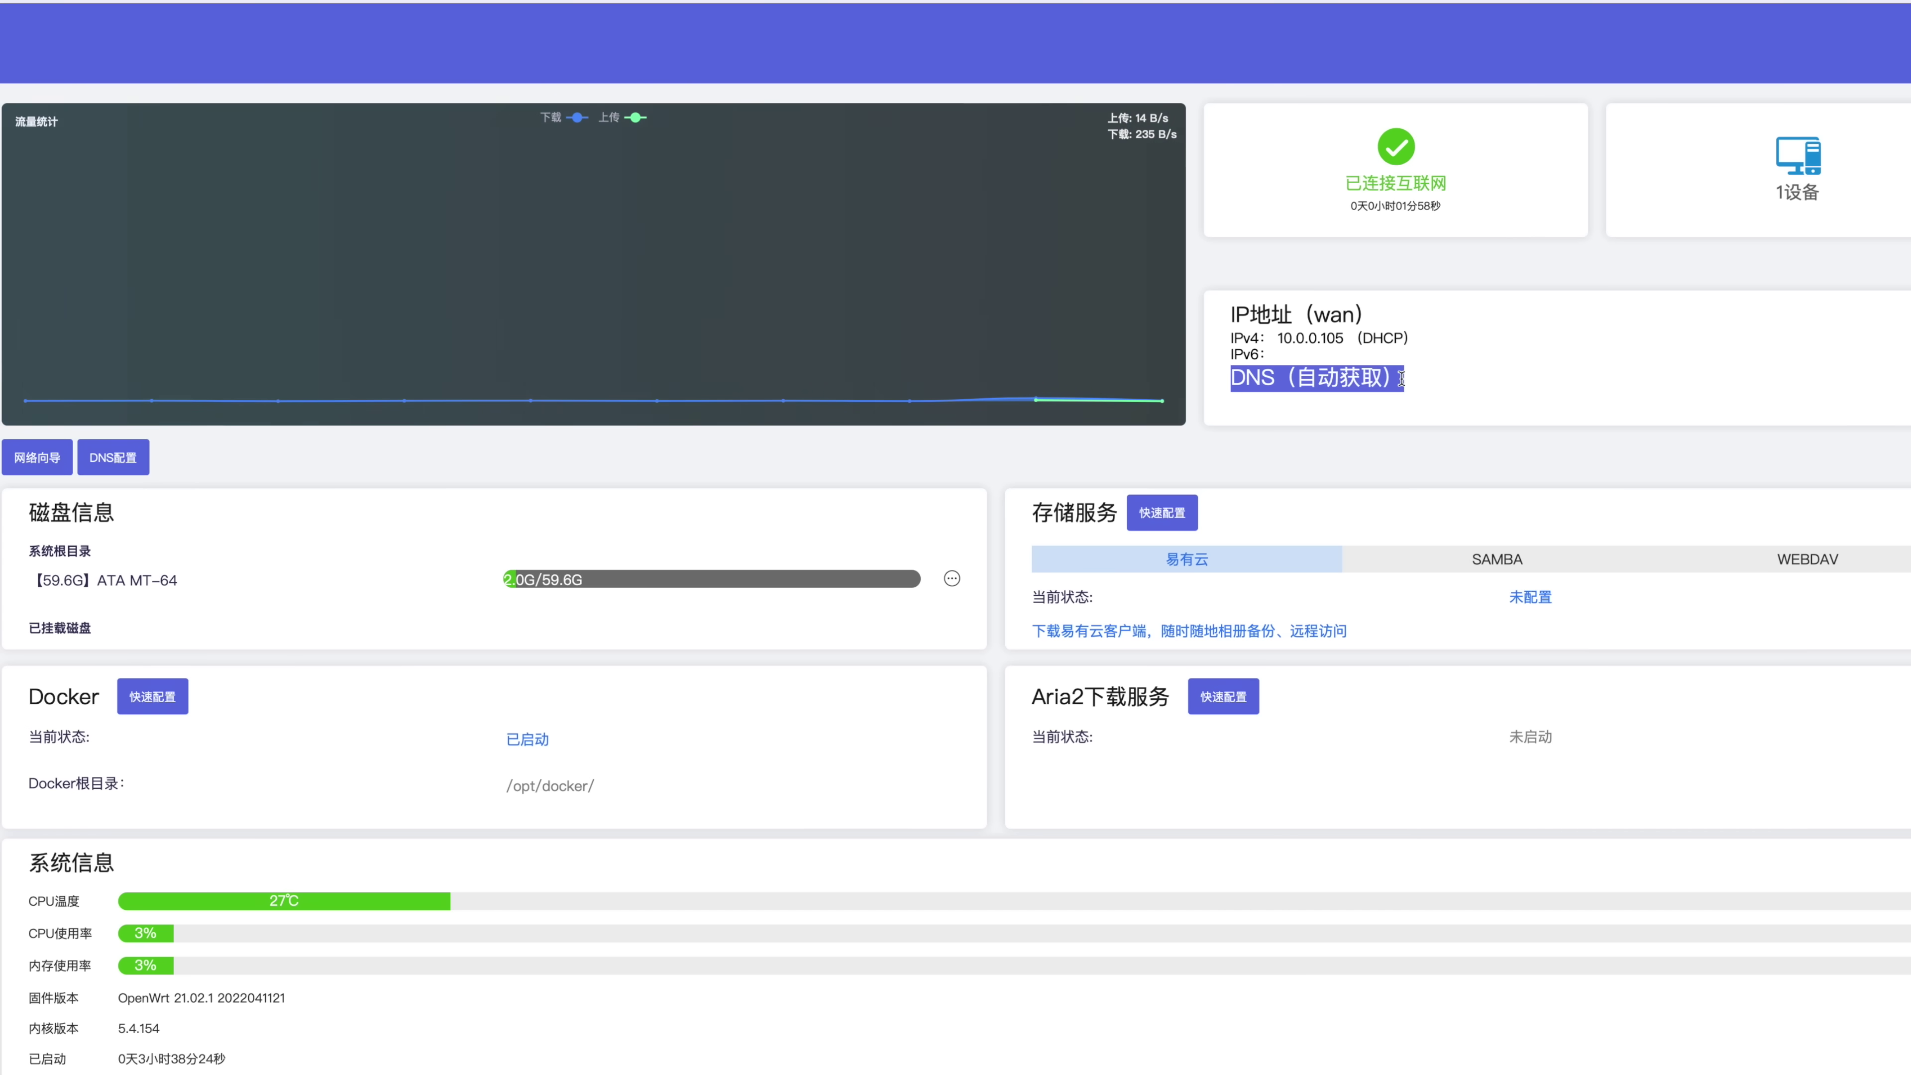
{"action": "left_click", "coordinate": [1362, 396]}
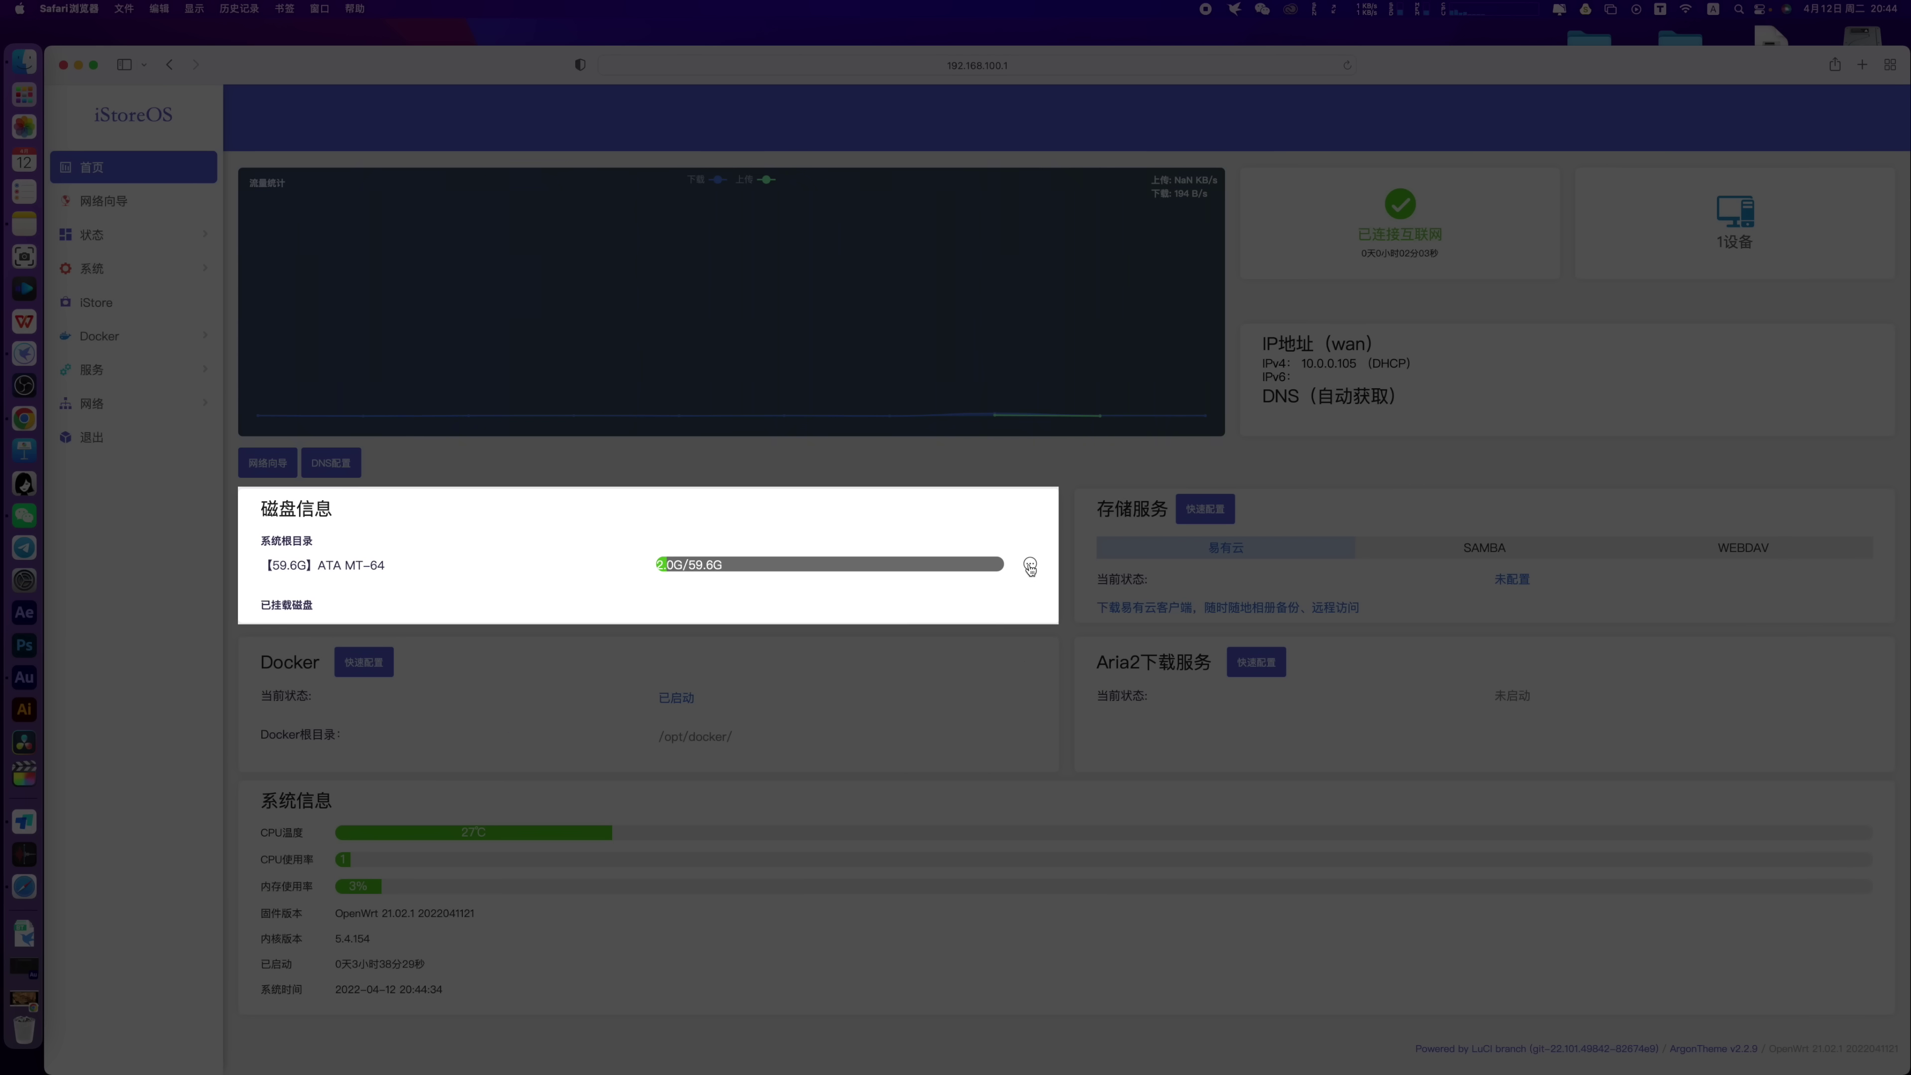
Open the system disk's partition list and locate the unmounted sda3 entry
{"action": "left_click", "coordinate": [1030, 566]}
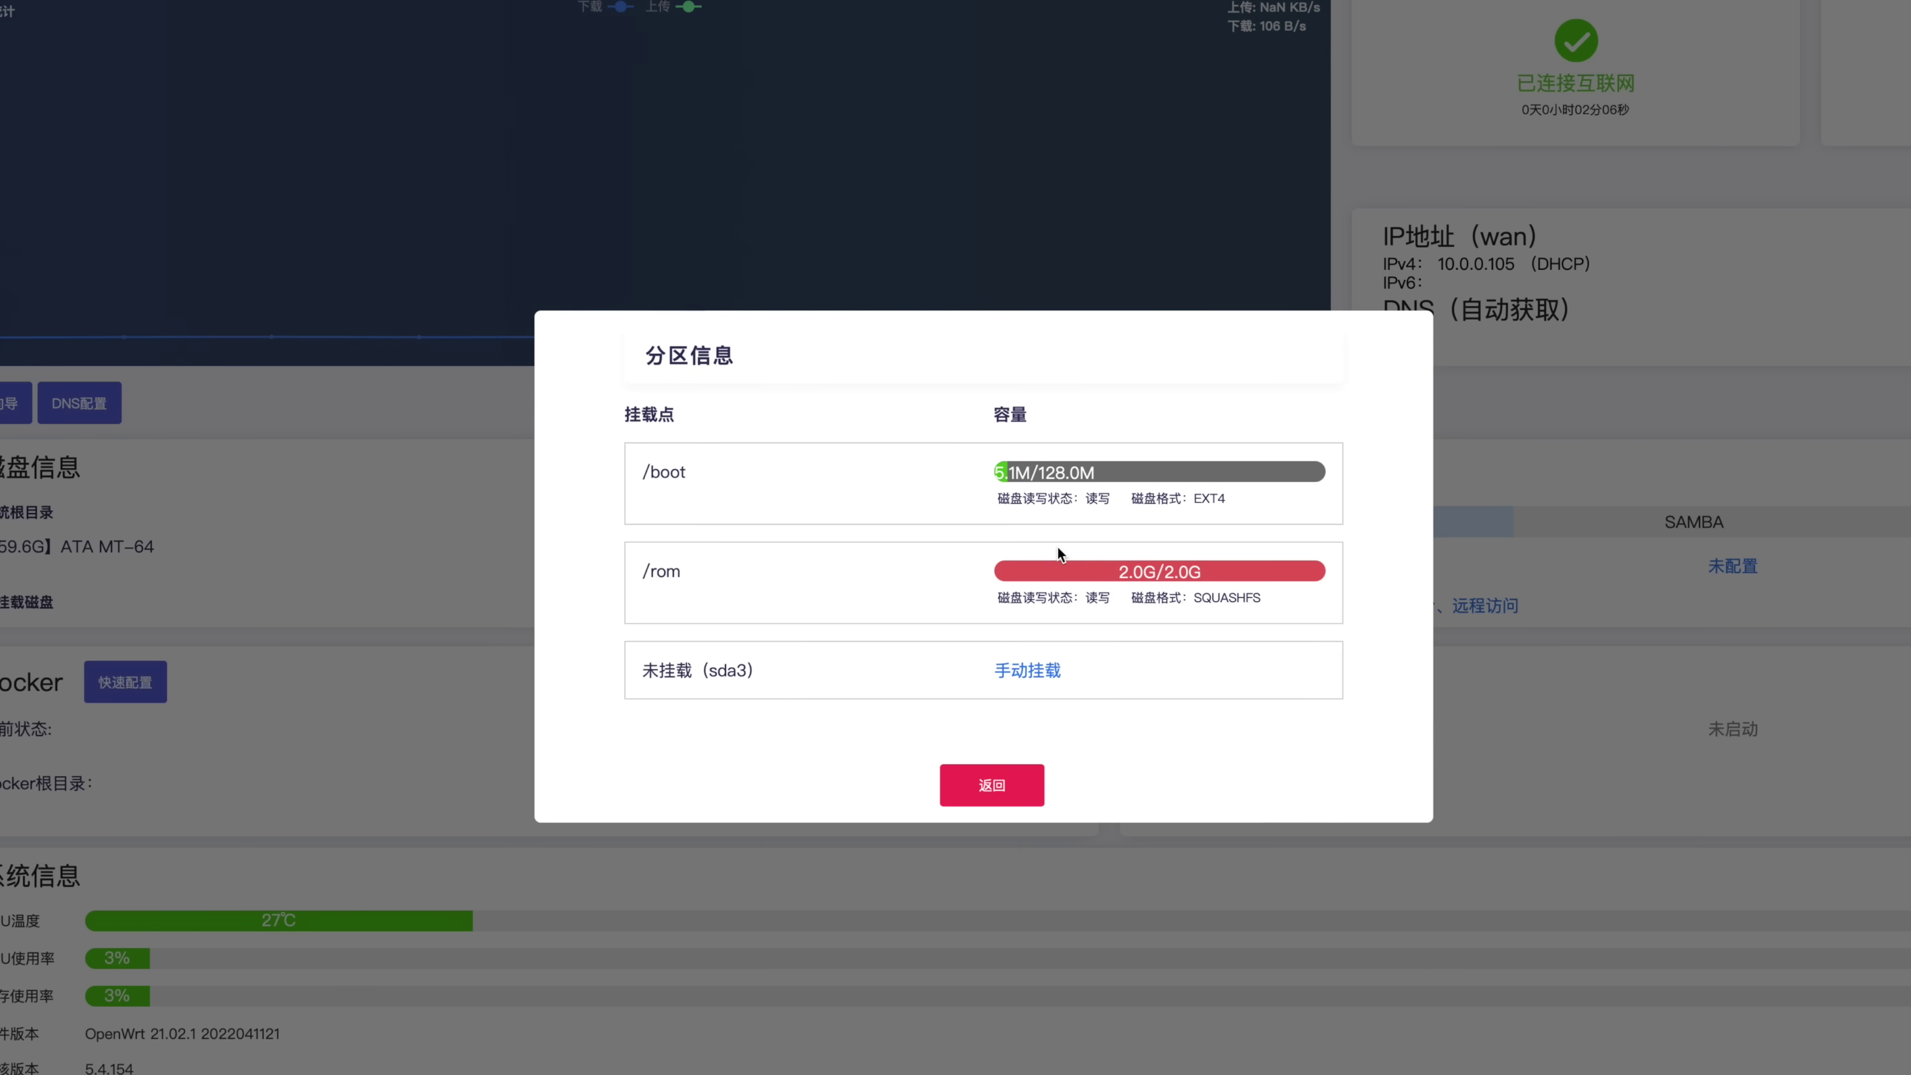
{"action": "mouse_move", "coordinate": [641, 670]}
{"action": "left_mouse_down"}
{"action": "mouse_move", "coordinate": [765, 679]}
{"action": "mouse_move", "coordinate": [642, 670]}
{"action": "left_mouse_up"}
{"action": "left_click", "coordinate": [764, 678]}
{"action": "left_click", "coordinate": [828, 688]}
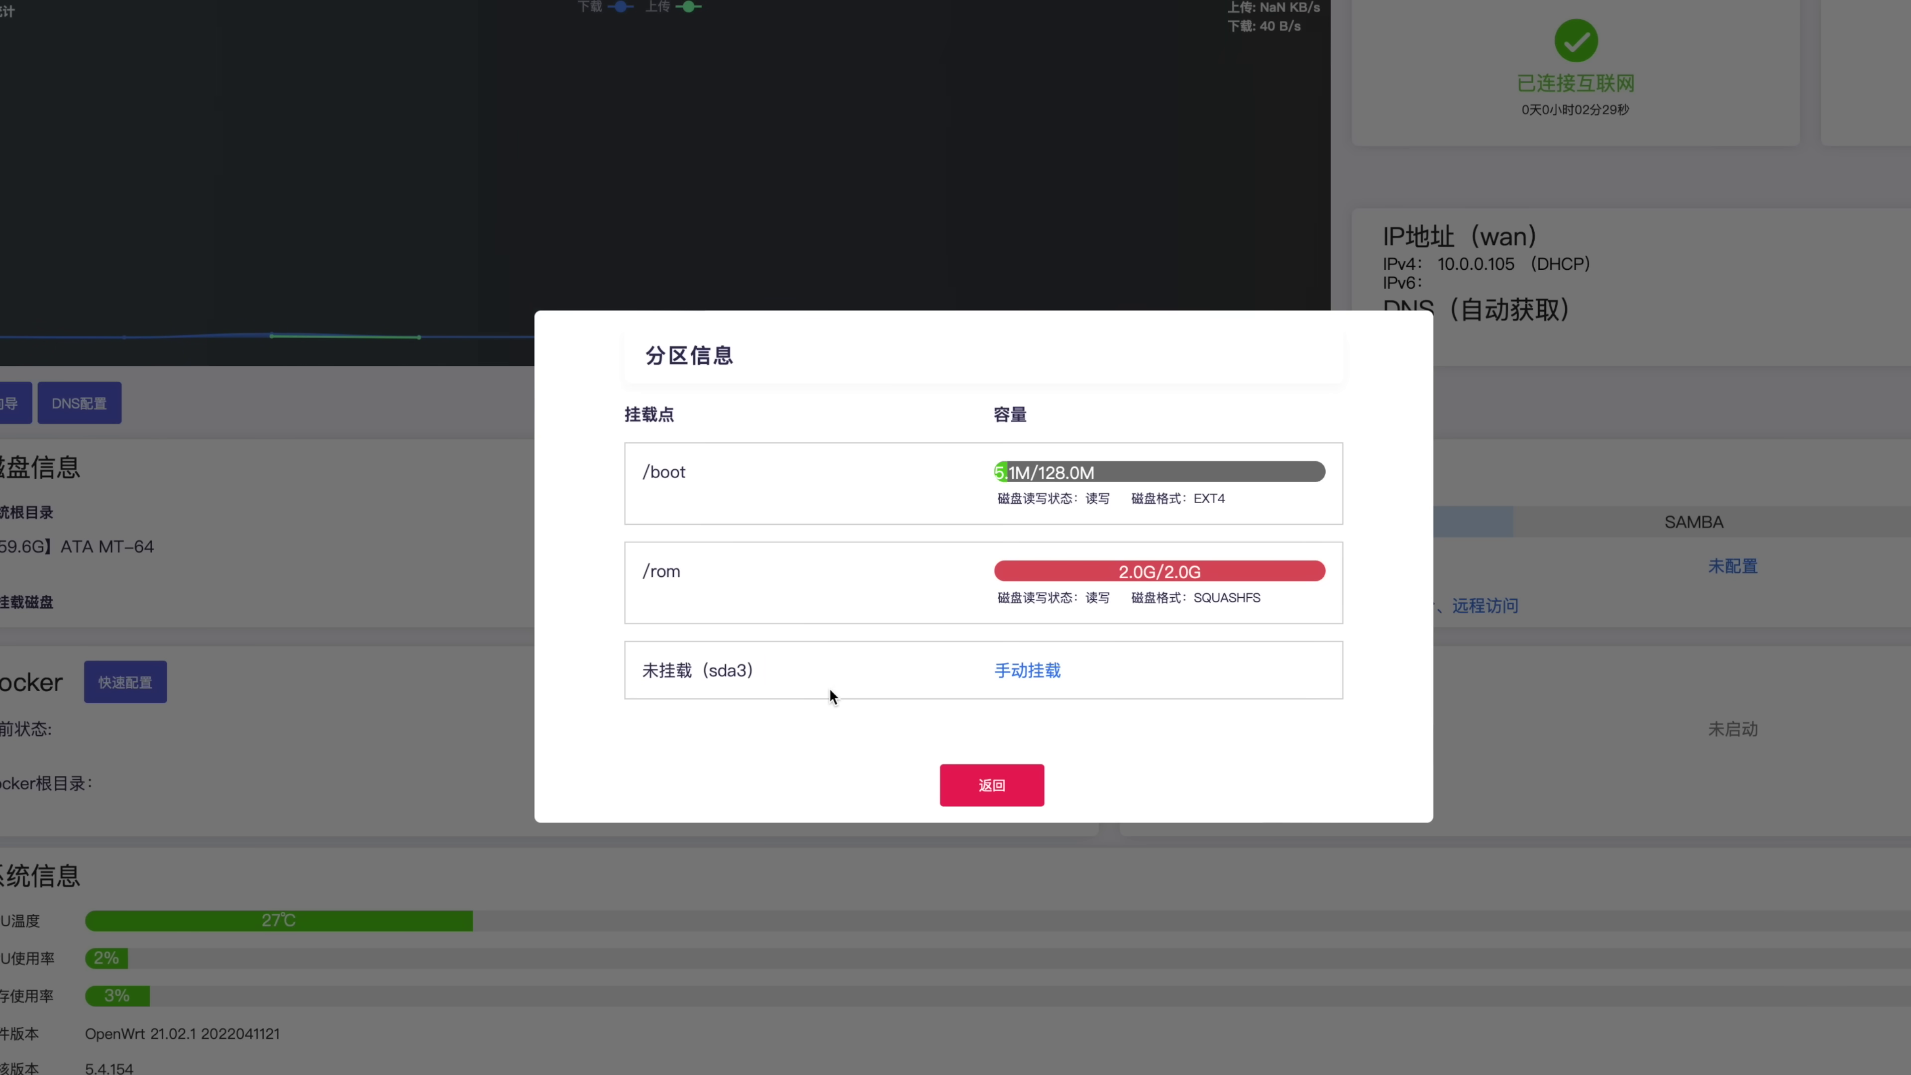
Manually mount sda3 at the default /mnt/data_sda3 mount point
{"action": "left_click", "coordinate": [1016, 677]}
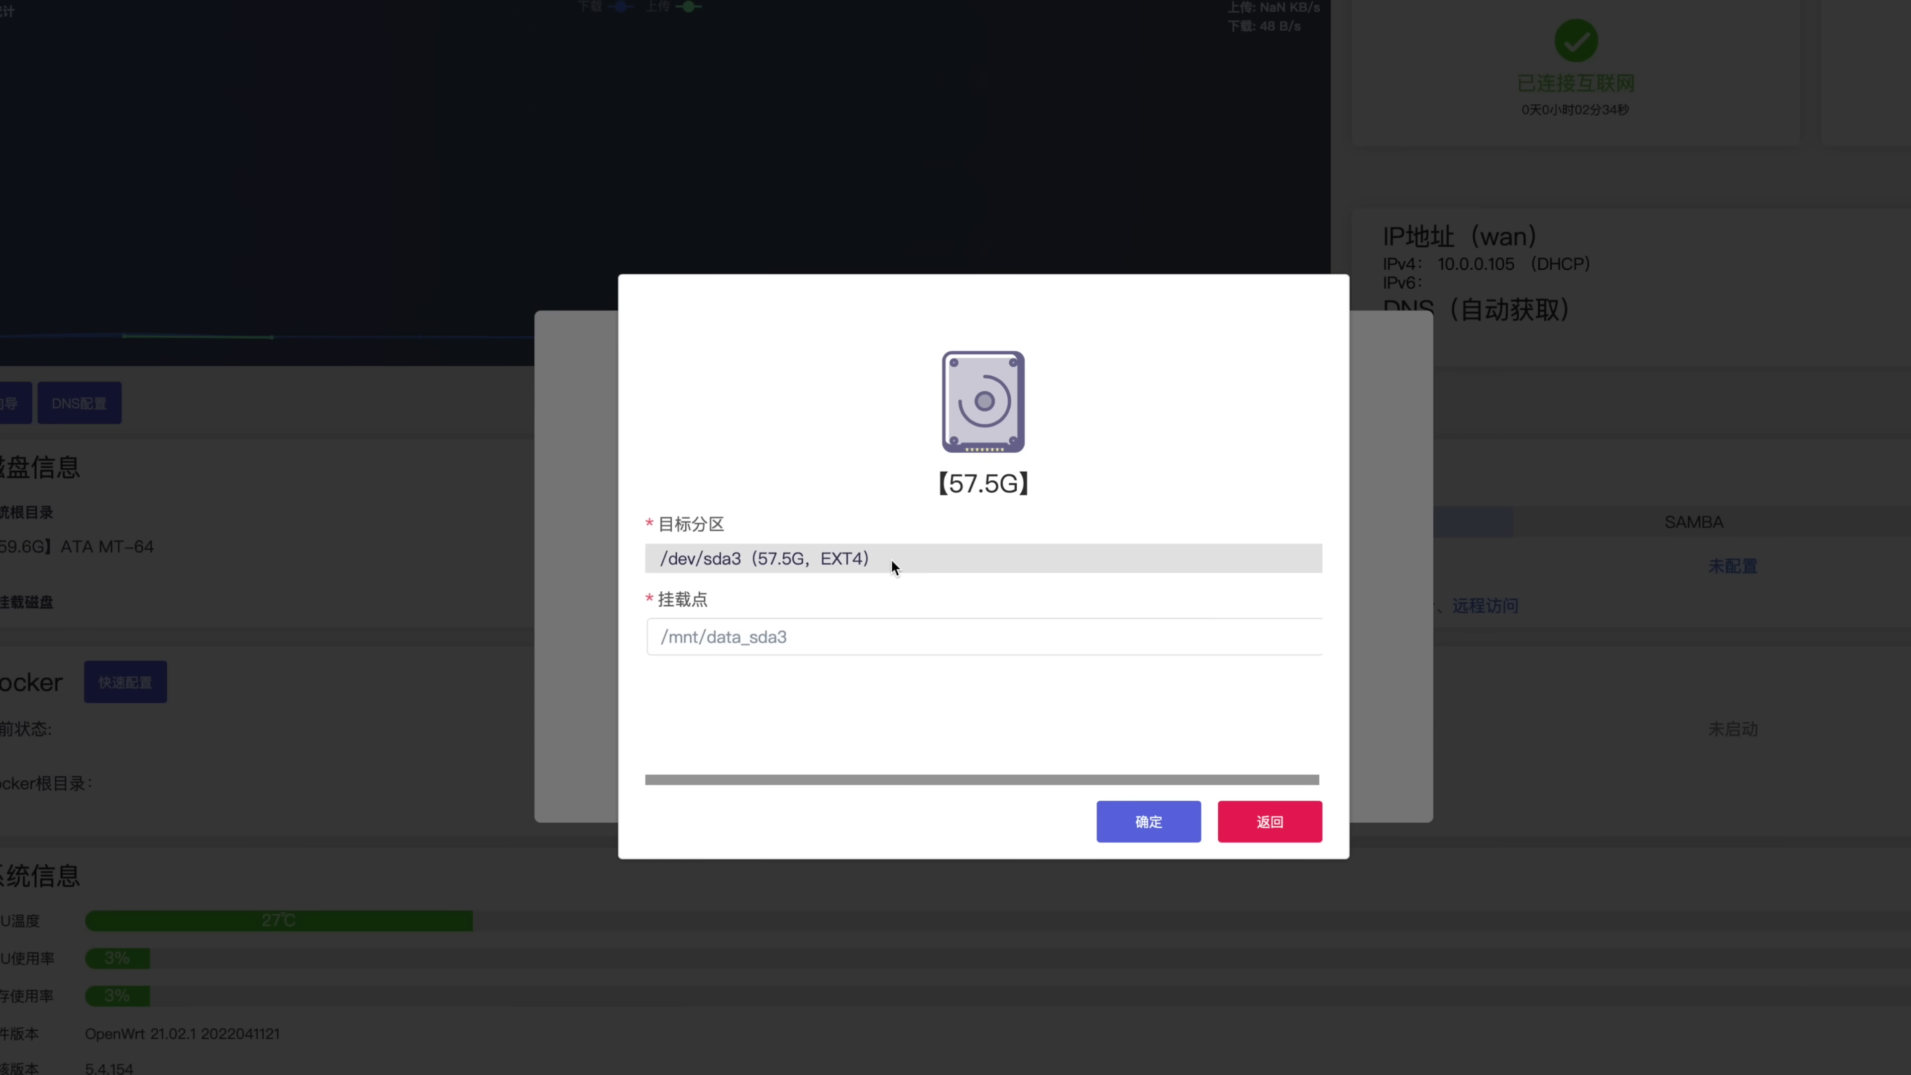
{"action": "left_click", "coordinate": [820, 632]}
{"action": "left_click_drag", "start_coordinate": [836, 632], "coordinate": [887, 636]}
{"action": "left_click", "coordinate": [900, 636]}
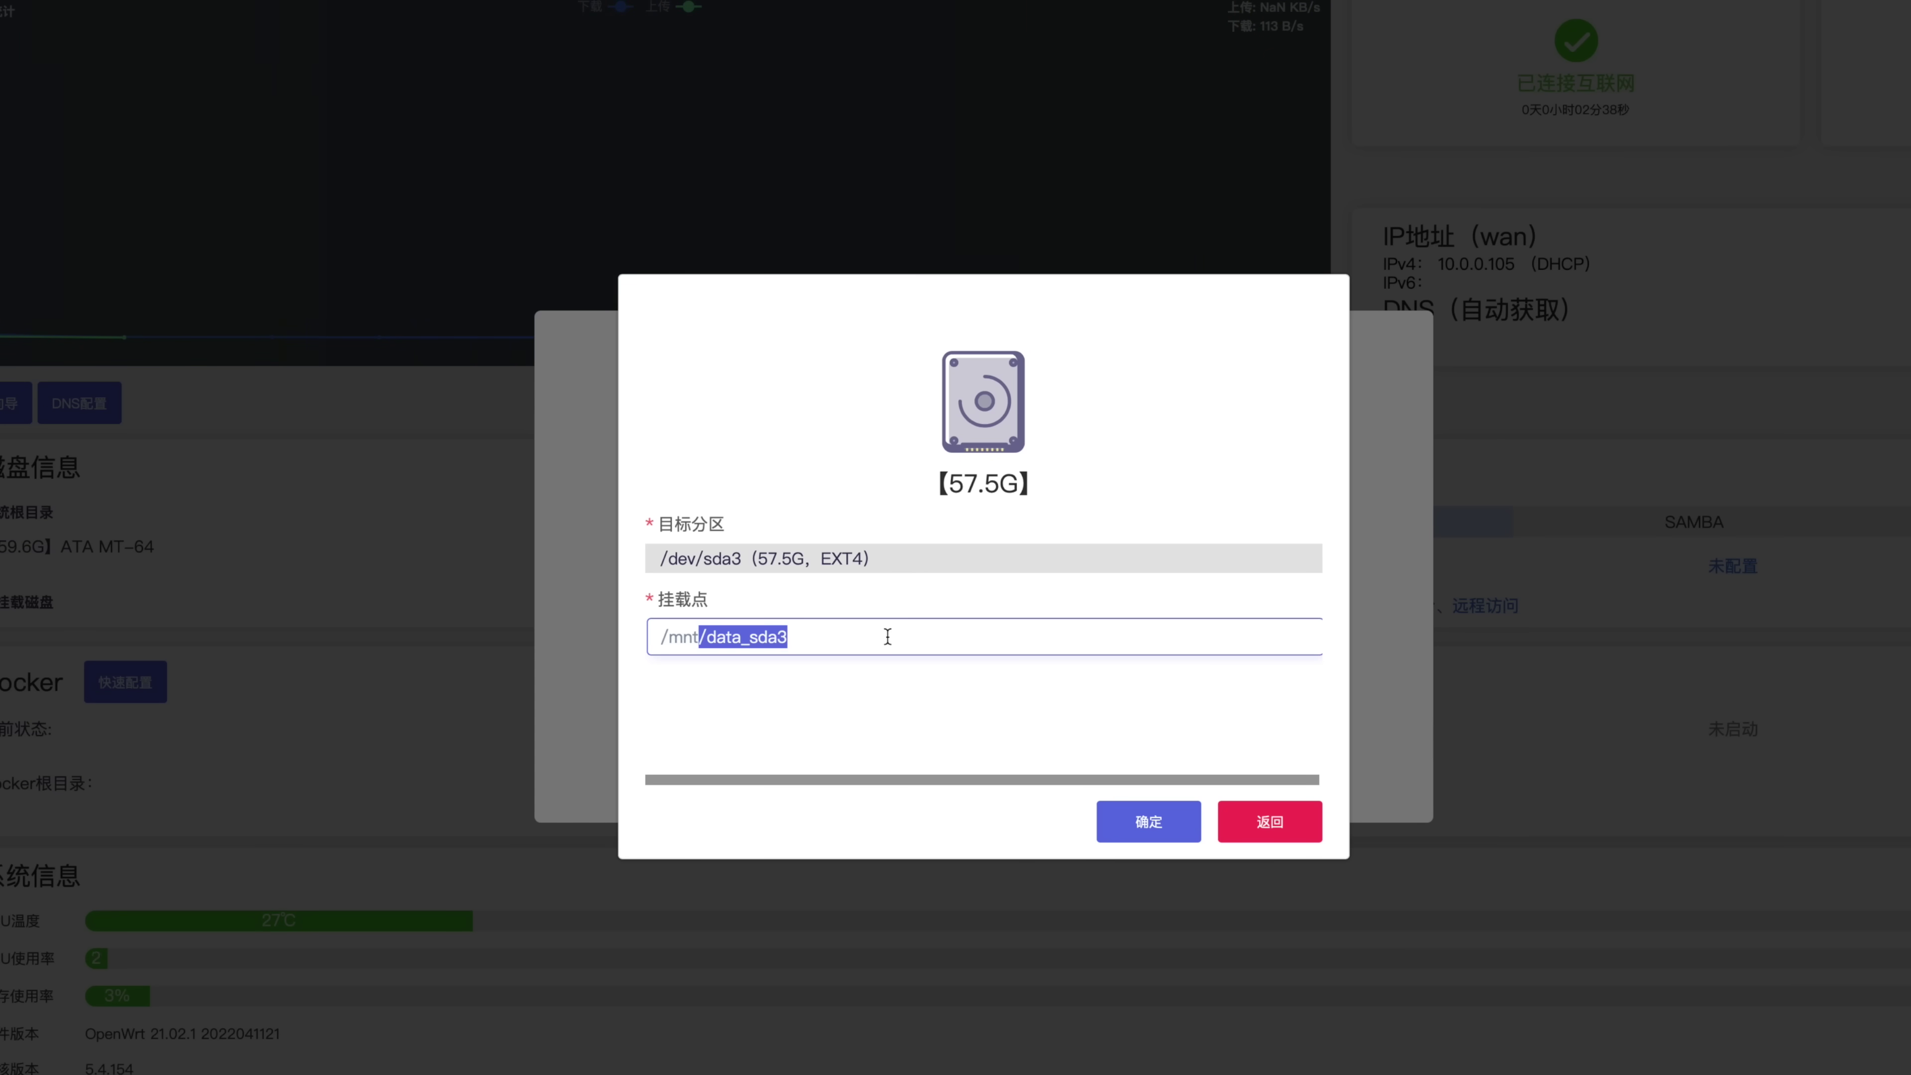
{"action": "left_click", "coordinate": [882, 560]}
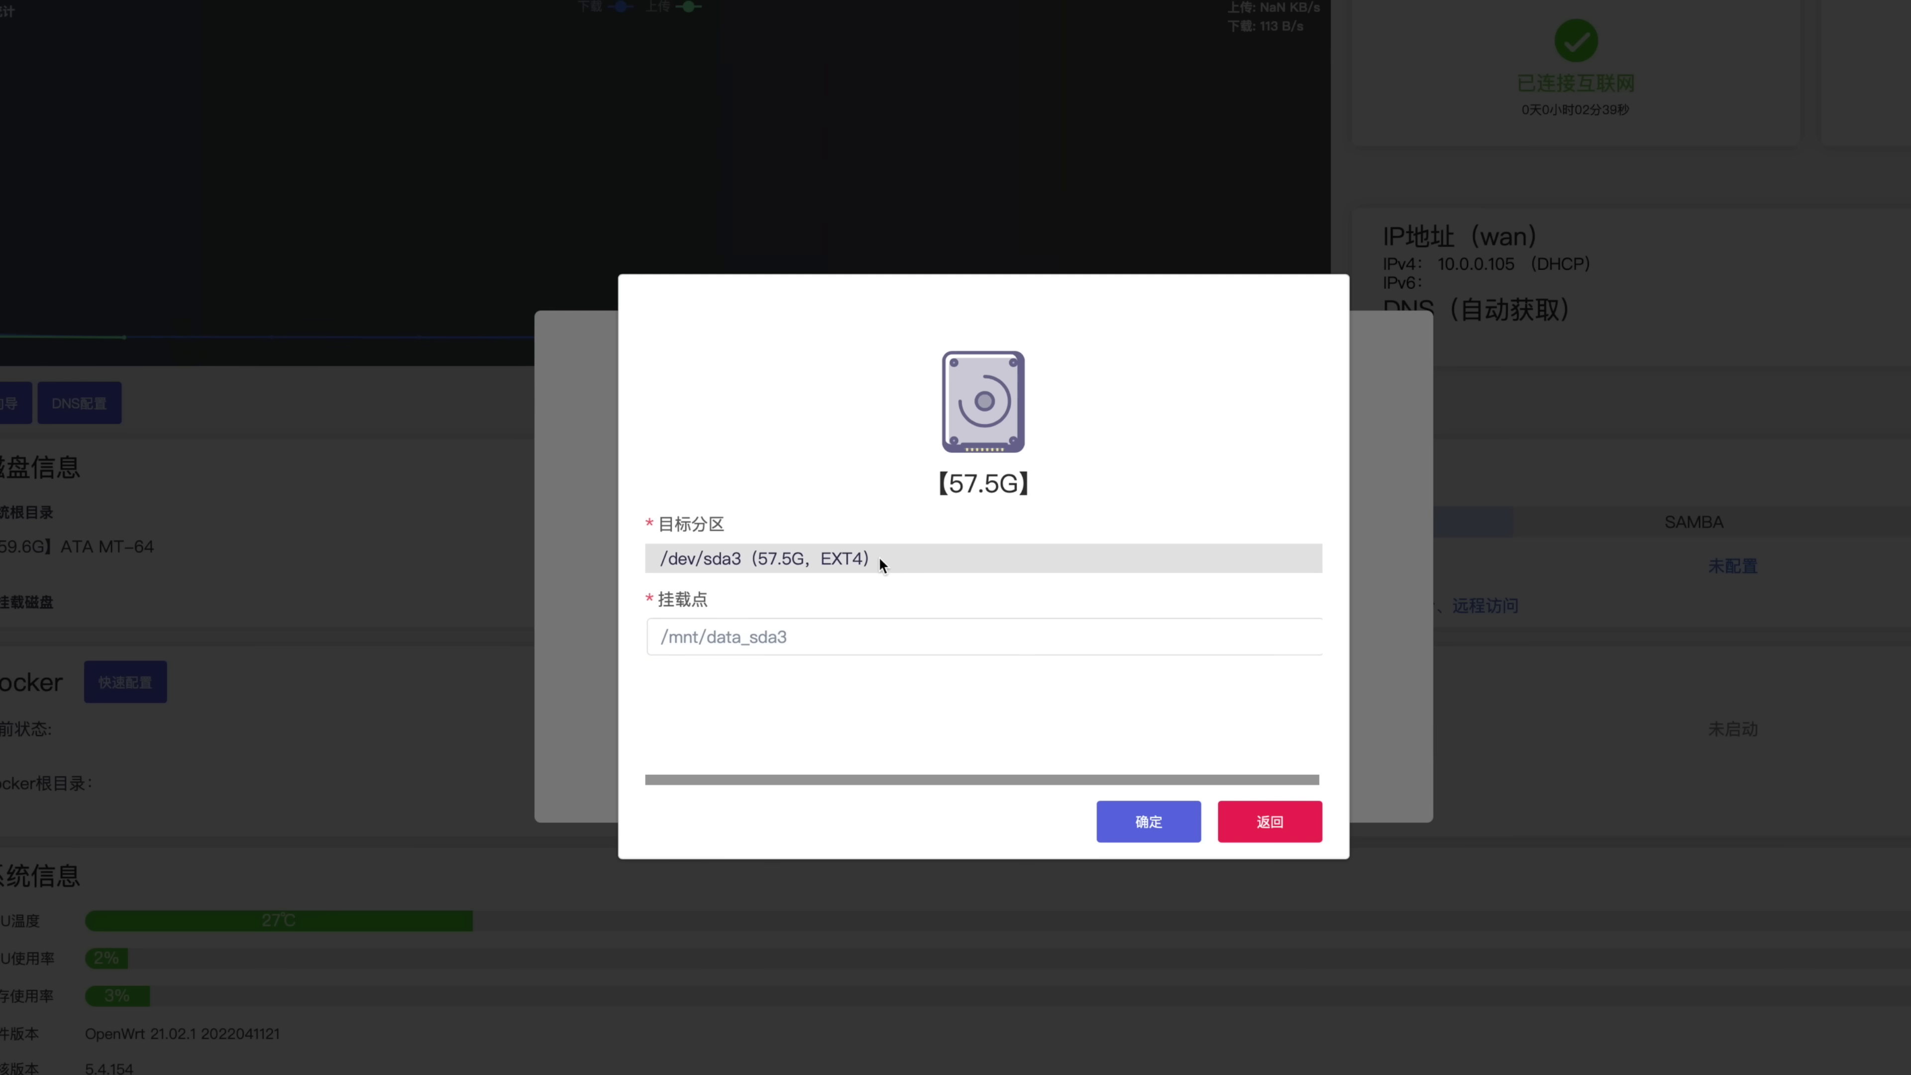
{"action": "left_click", "coordinate": [1157, 827]}
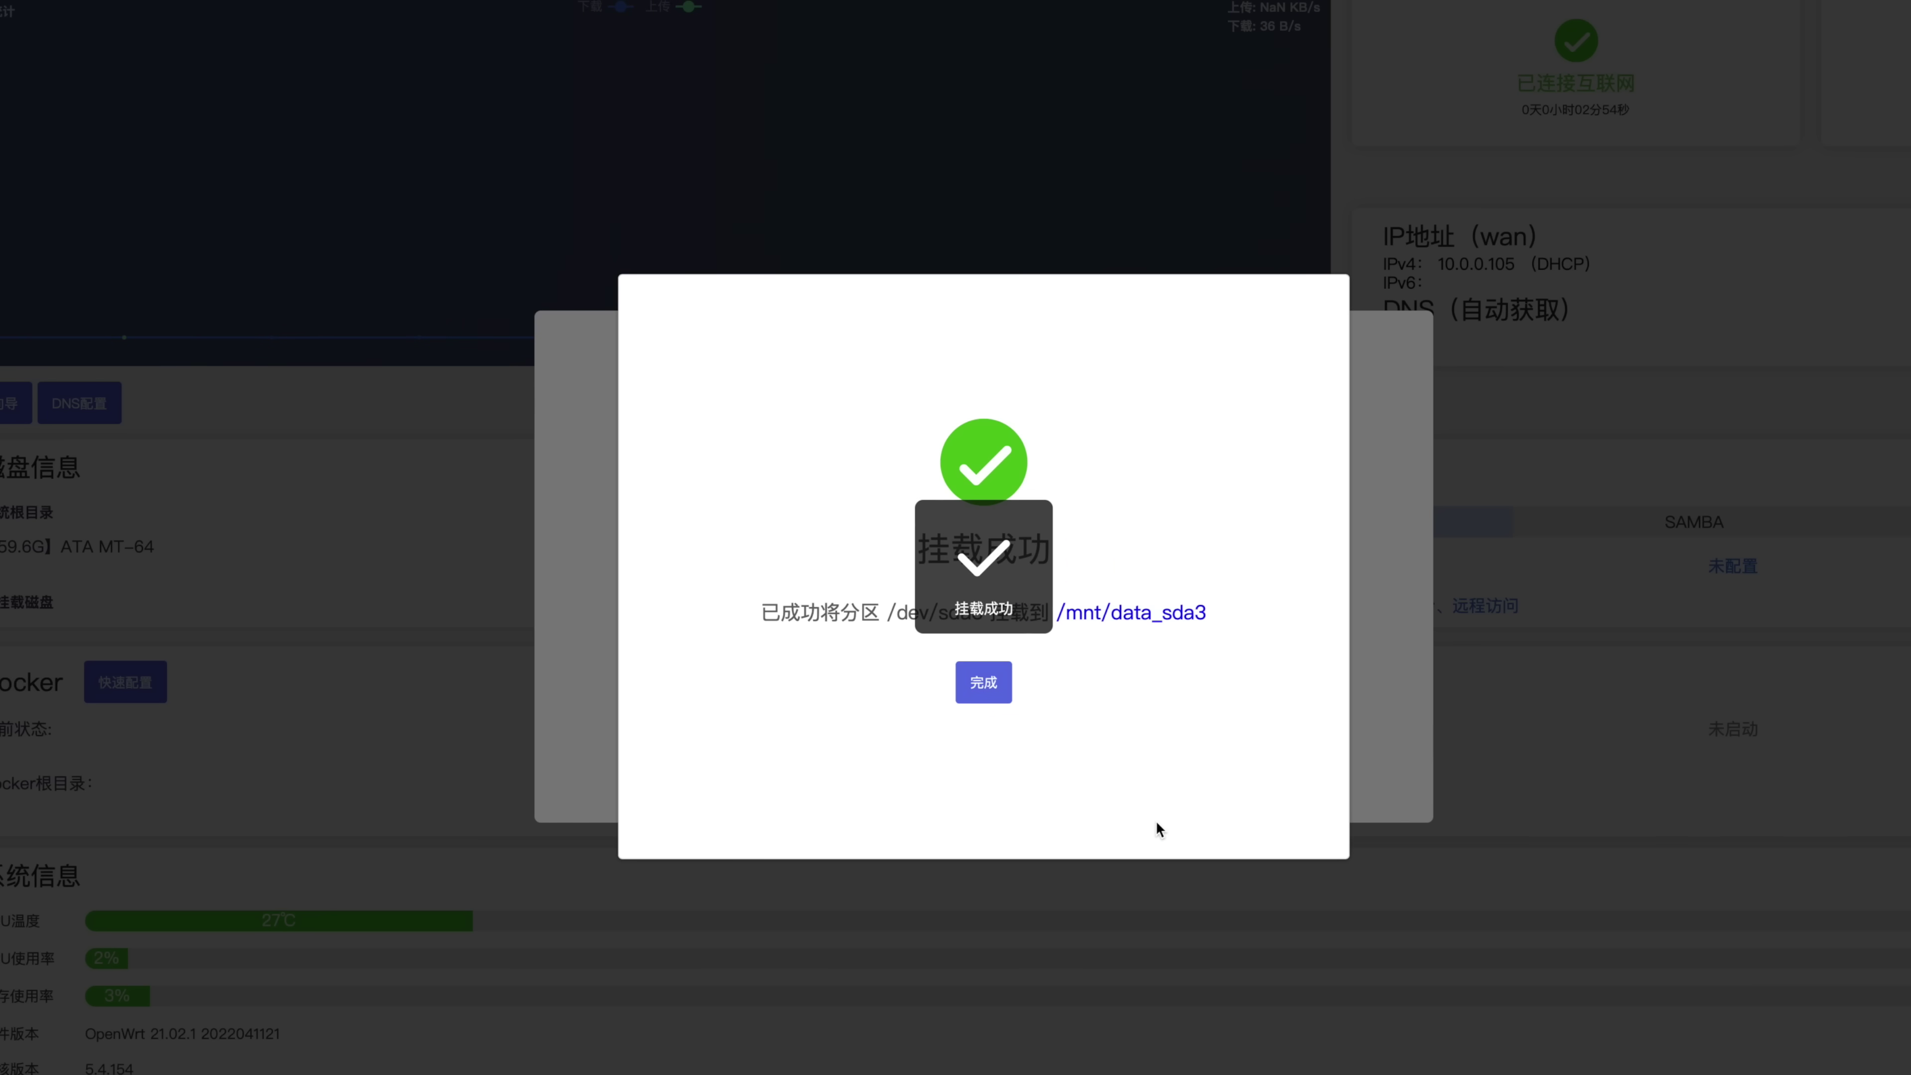
Finish mounting and return to the home dashboard
{"action": "left_click", "coordinate": [983, 682]}
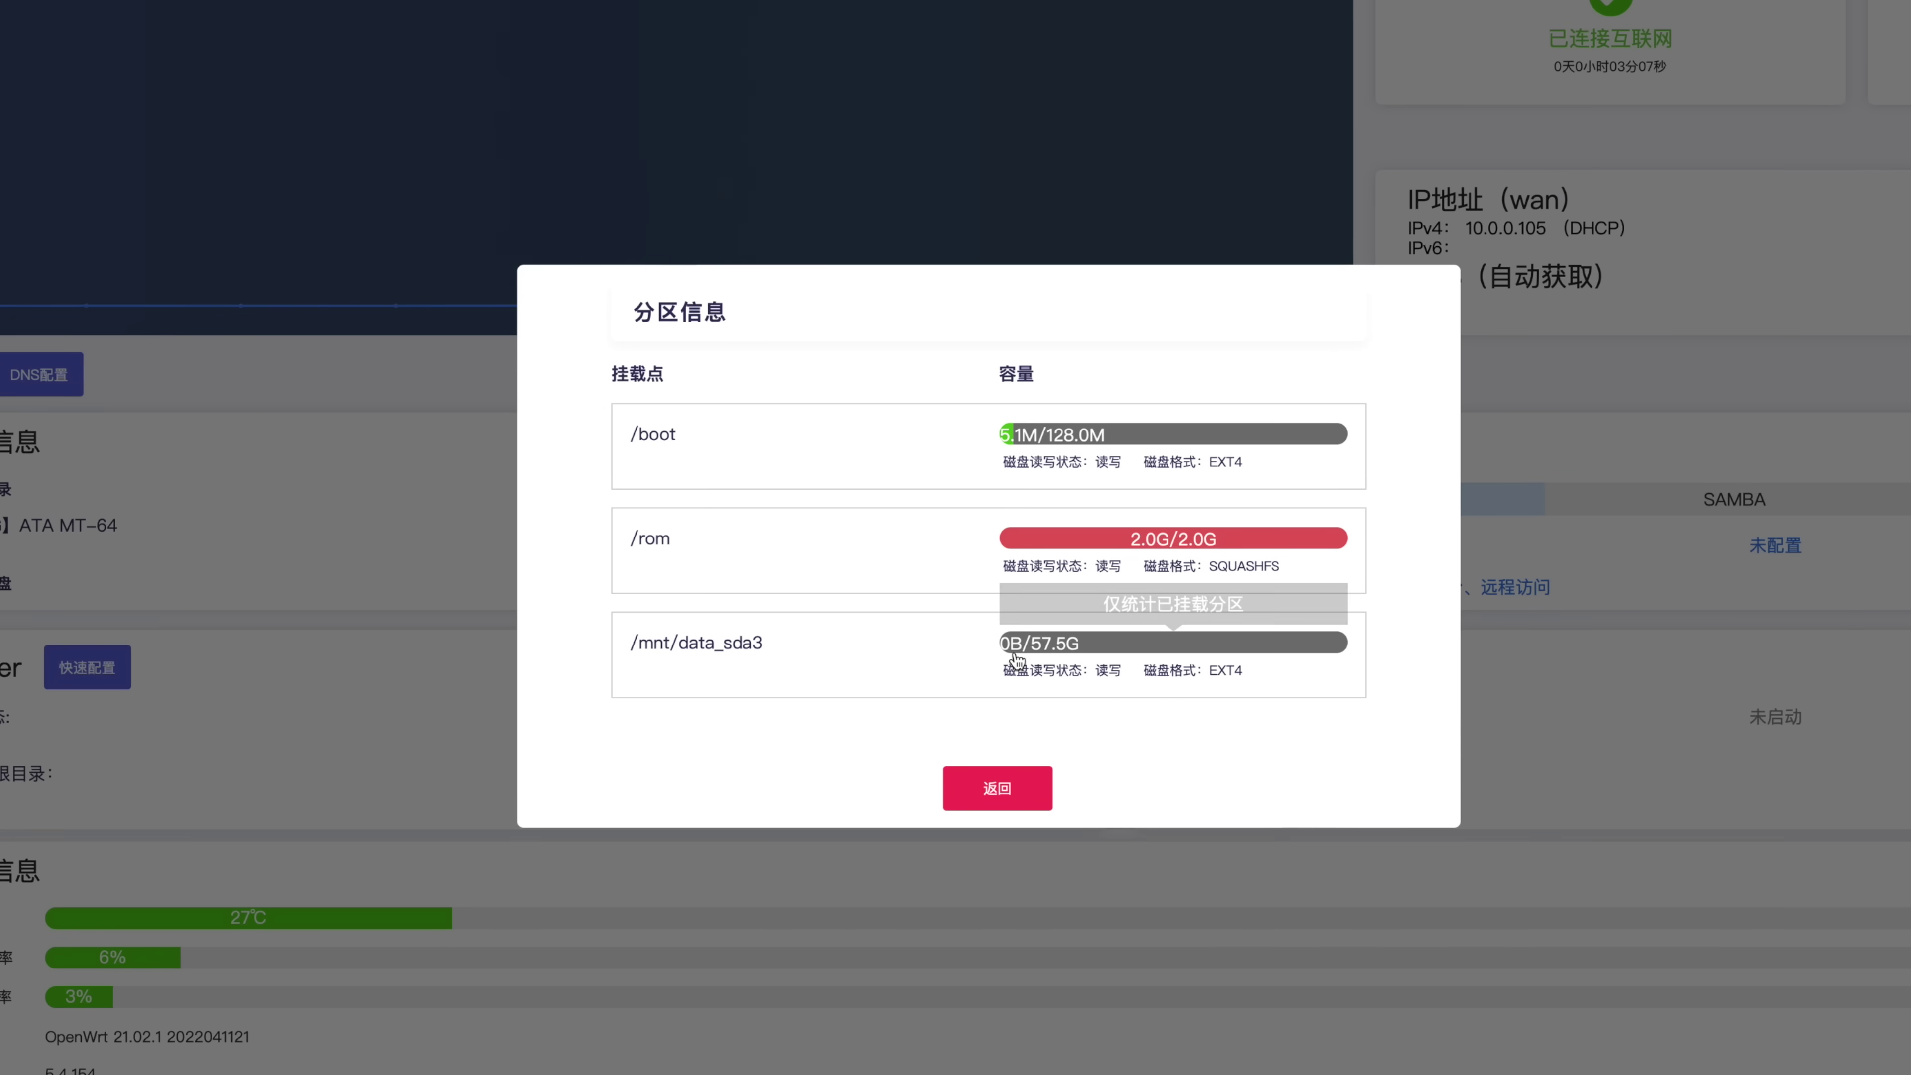
{"action": "left_click", "coordinate": [1028, 786]}
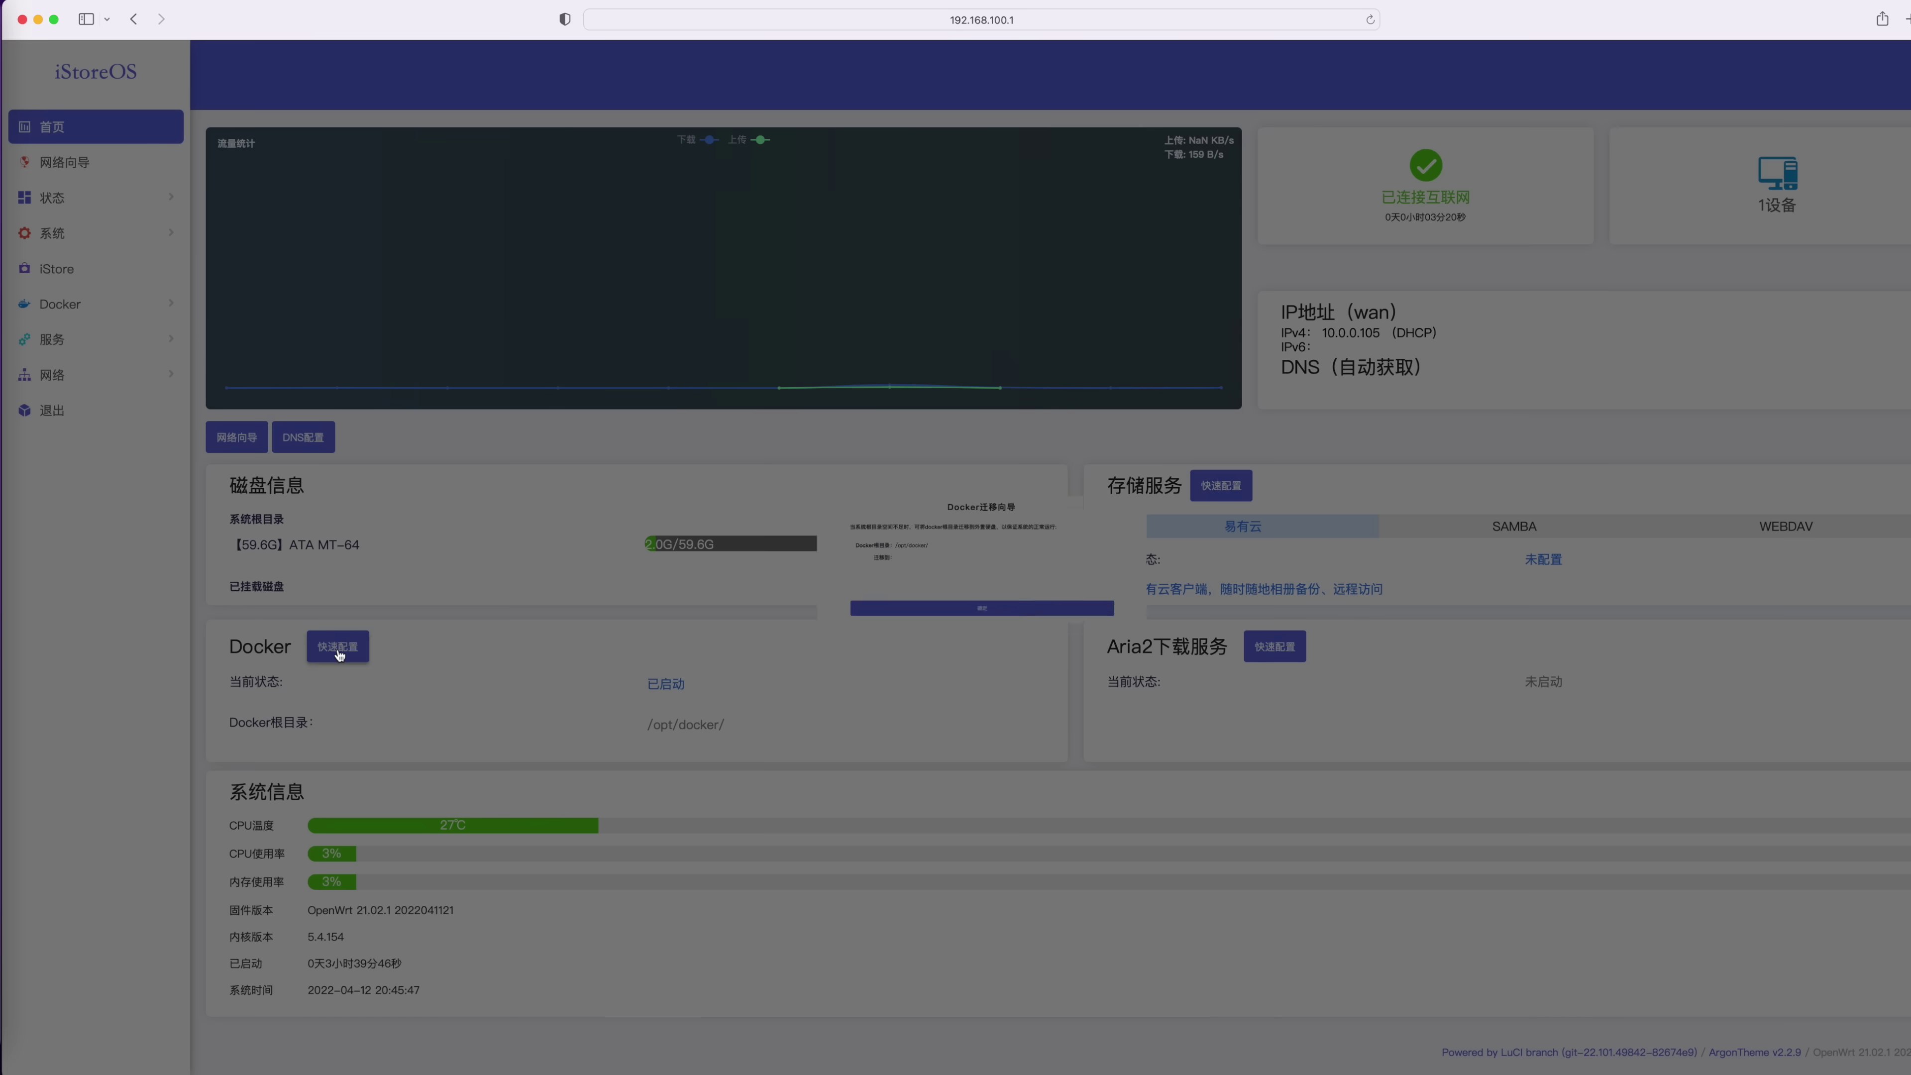
{"action": "left_click", "coordinate": [352, 662]}
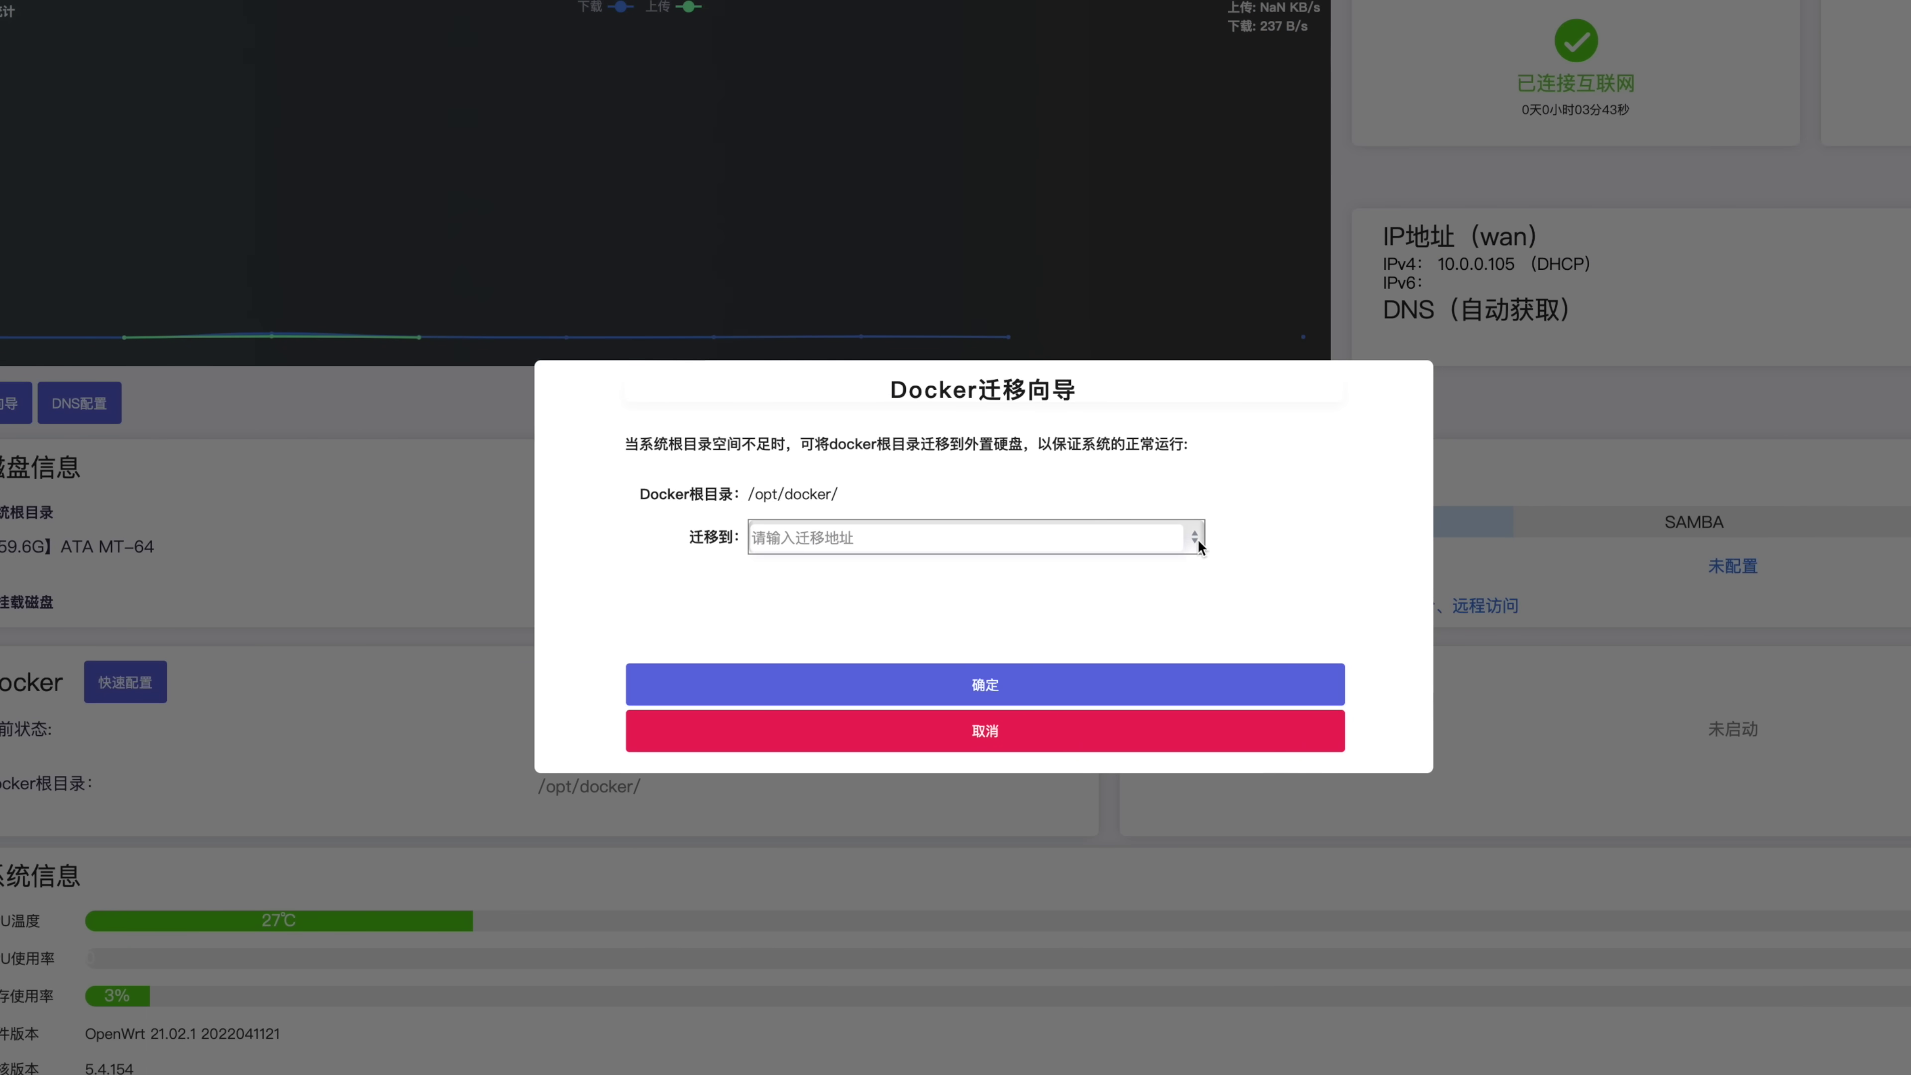
Choose /mnt/data_sda3/docker as the Docker migration target and confirm
{"action": "left_click", "coordinate": [1195, 539]}
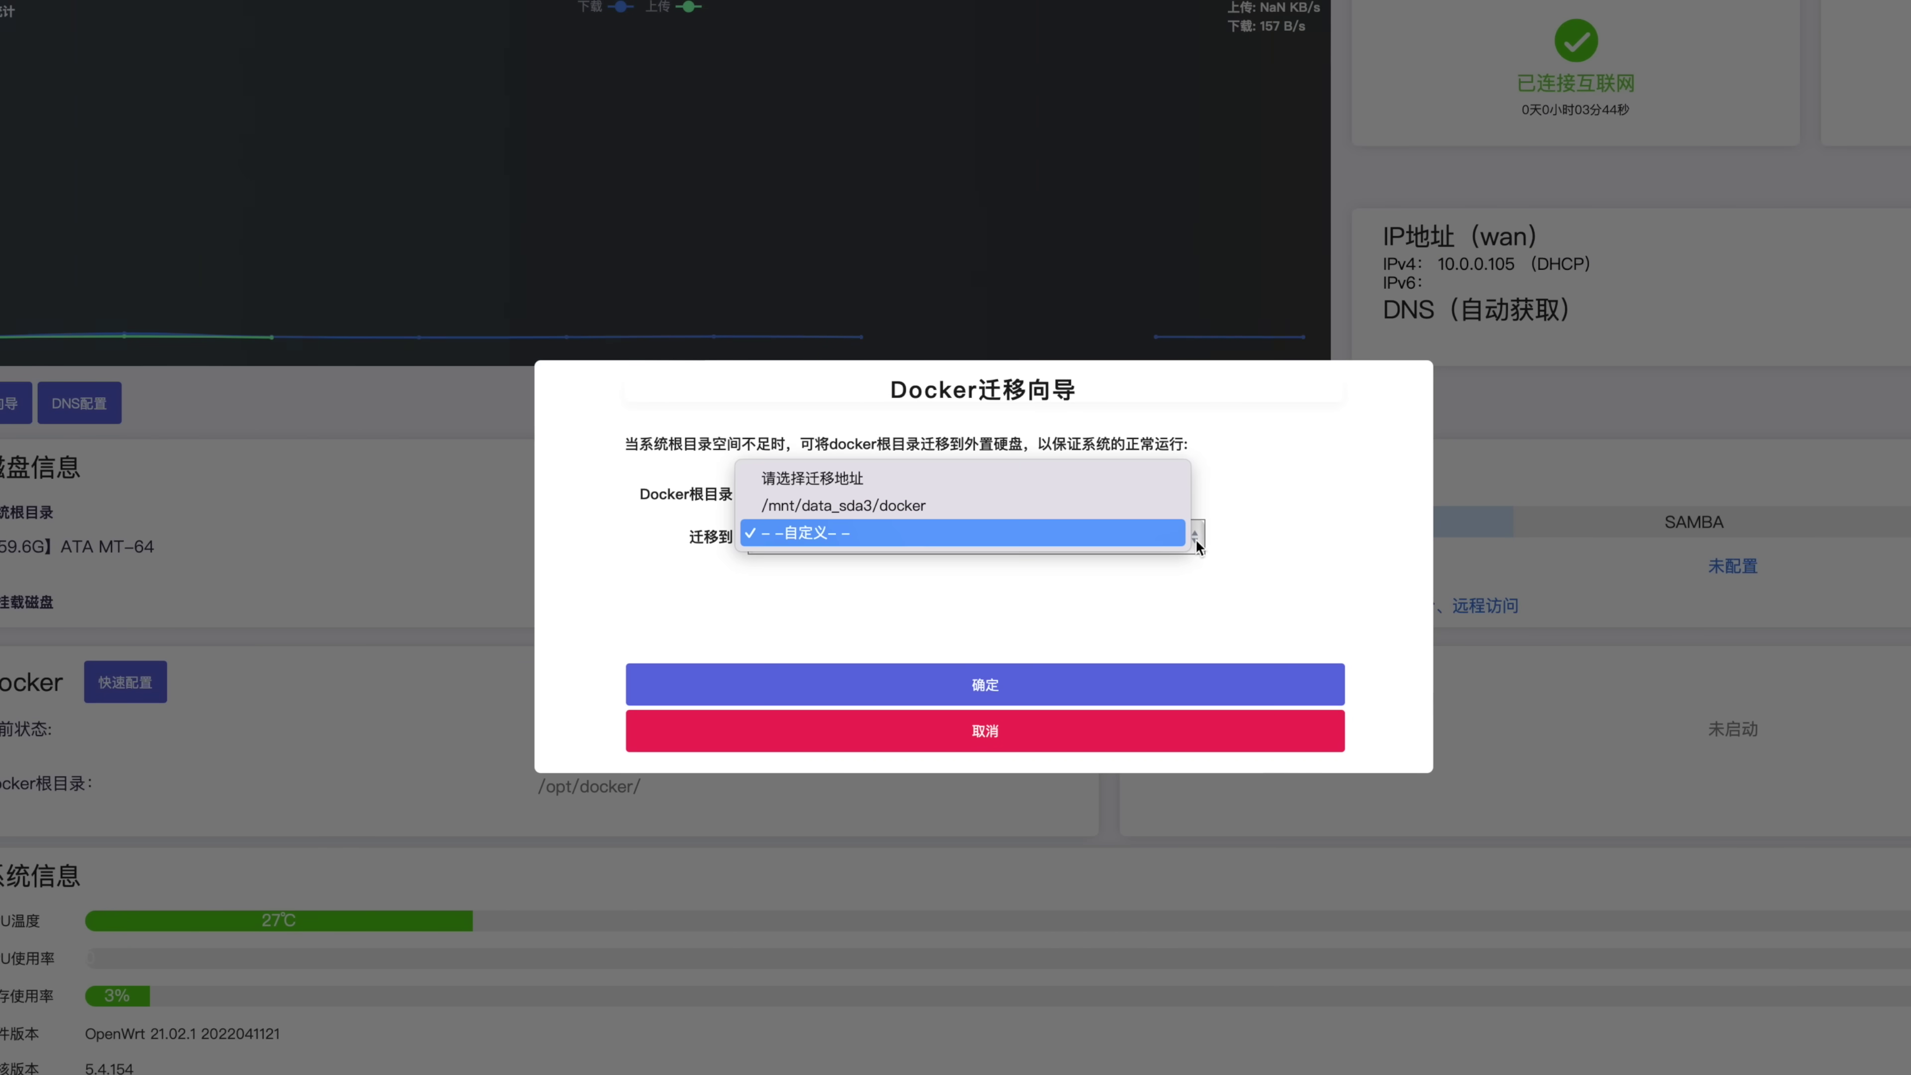
{"action": "left_click", "coordinate": [984, 510]}
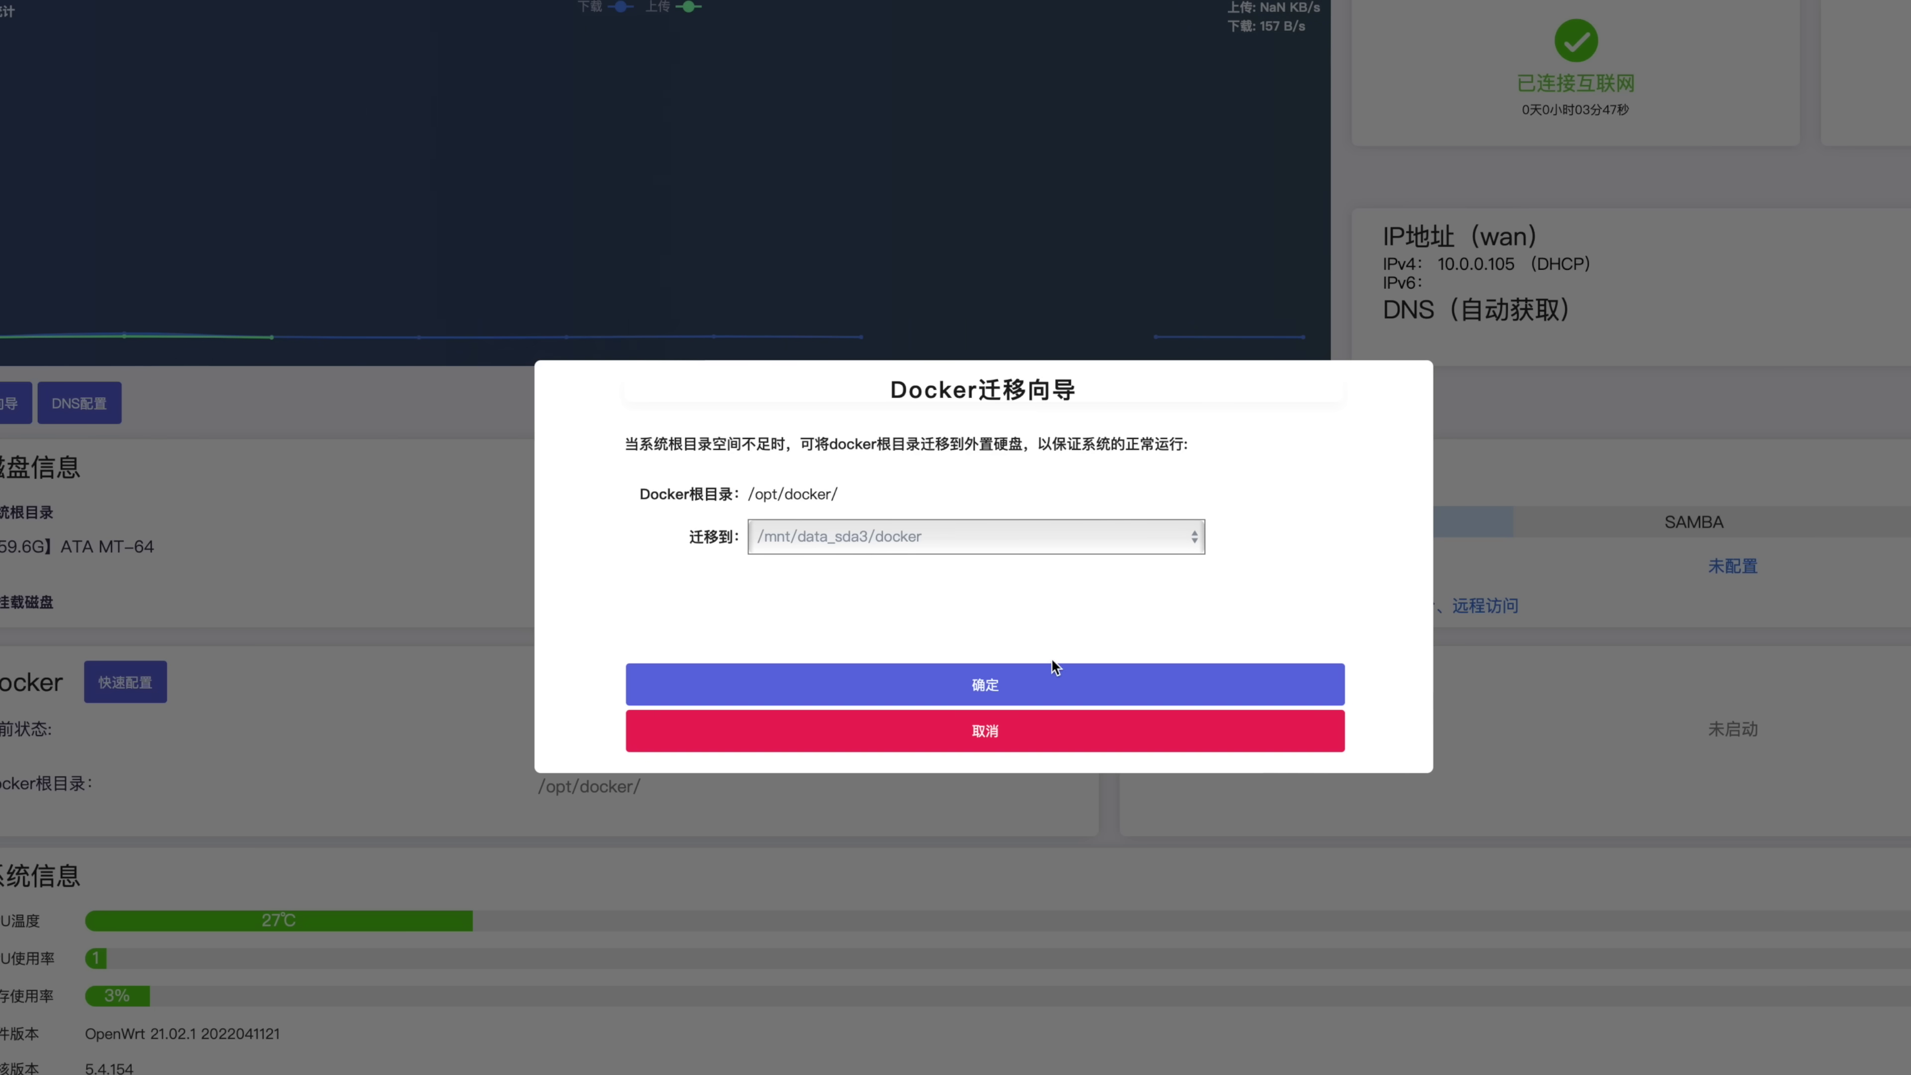
{"action": "left_click", "coordinate": [933, 691]}
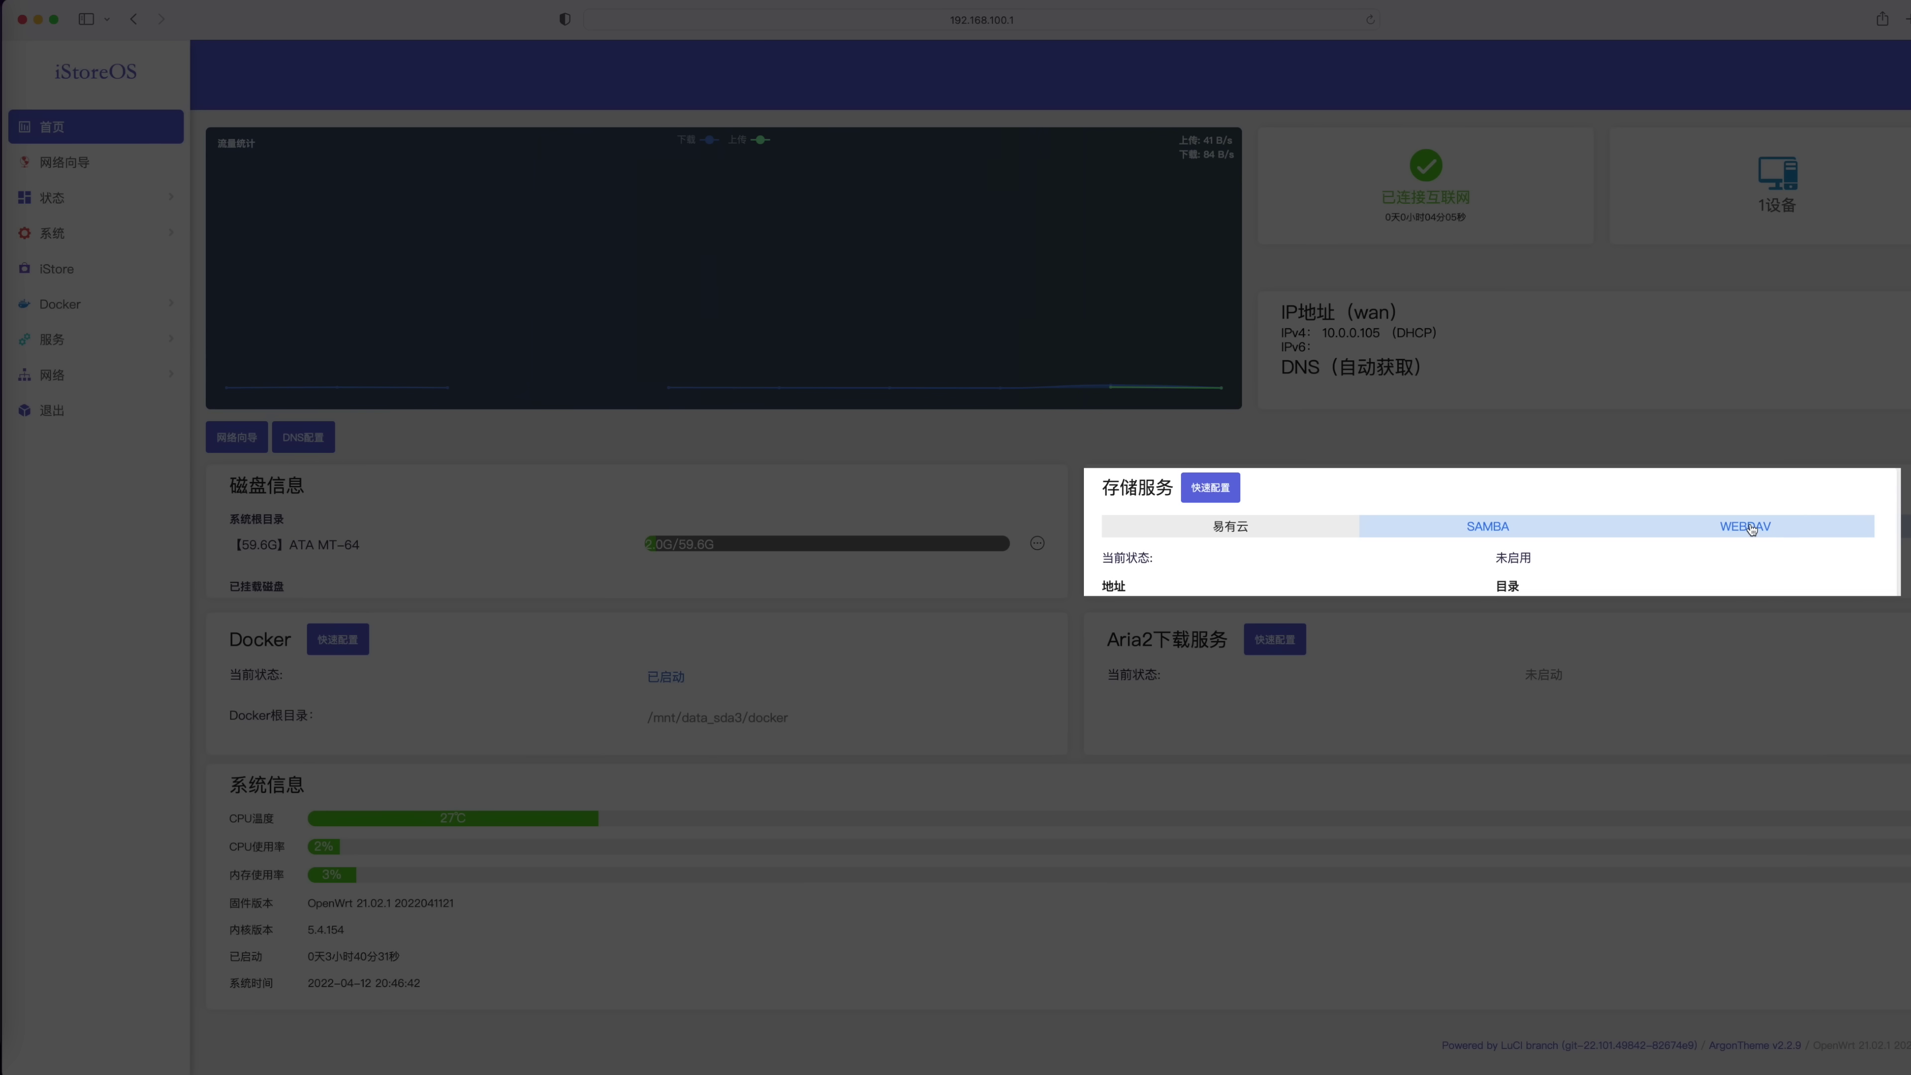
{"action": "left_click", "coordinate": [1751, 527]}
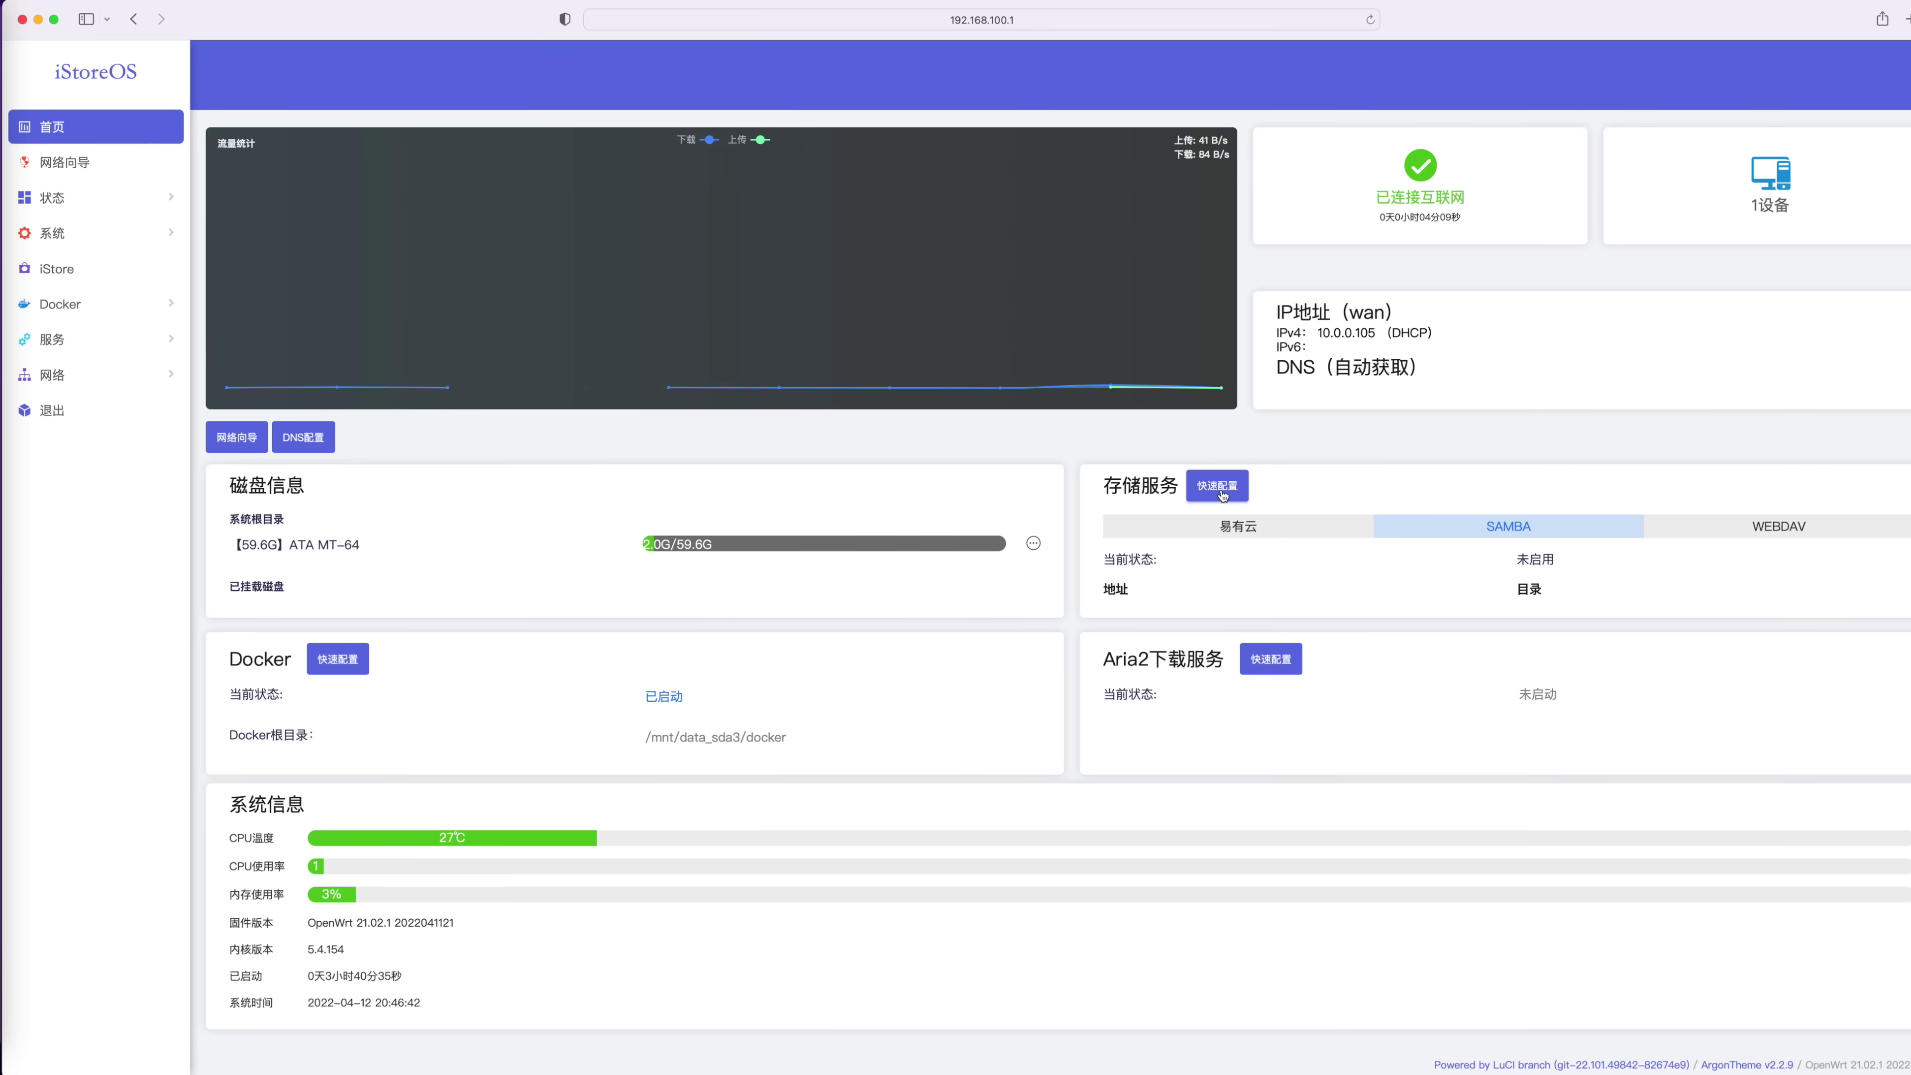
Choose Samba file sharing in the storage wizard and pick the /mnt/data_sda3 partition
{"action": "left_click", "coordinate": [1214, 487]}
{"action": "left_click", "coordinate": [886, 546]}
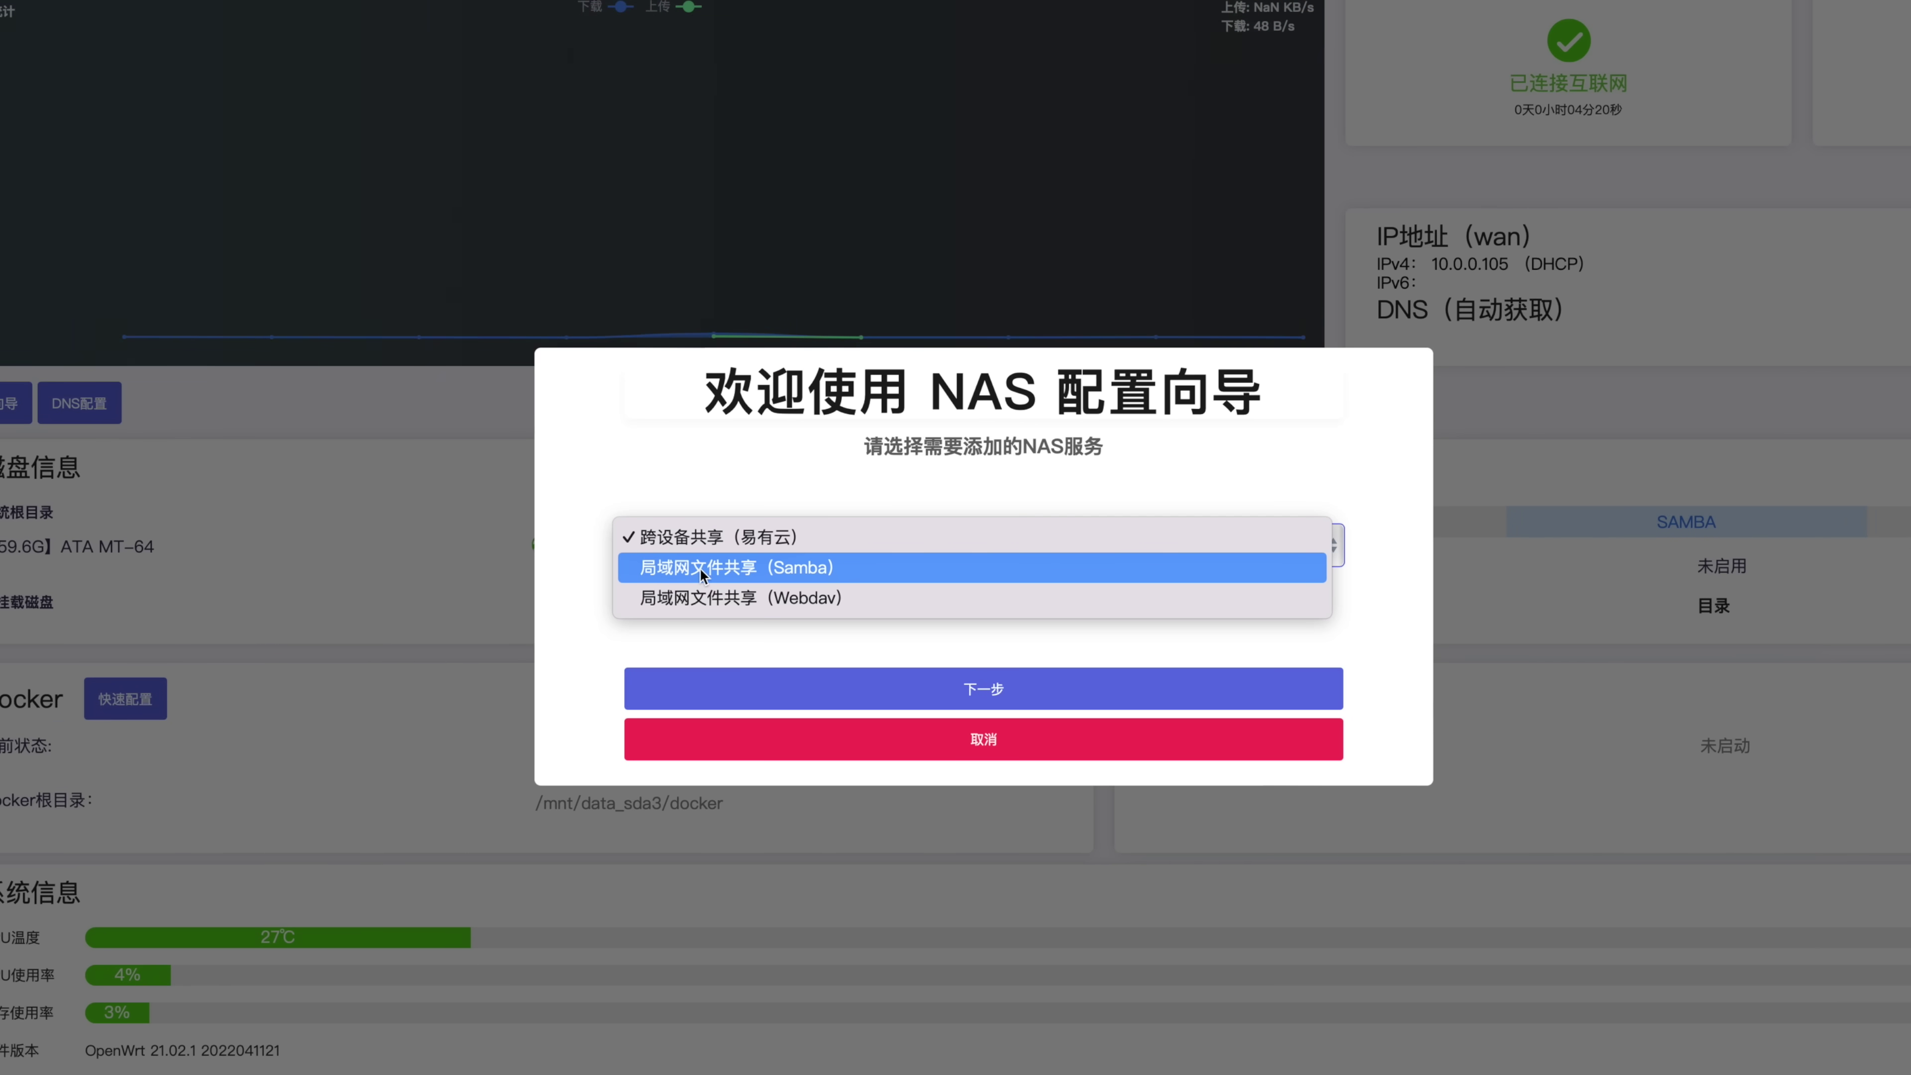
{"action": "left_click", "coordinate": [812, 571]}
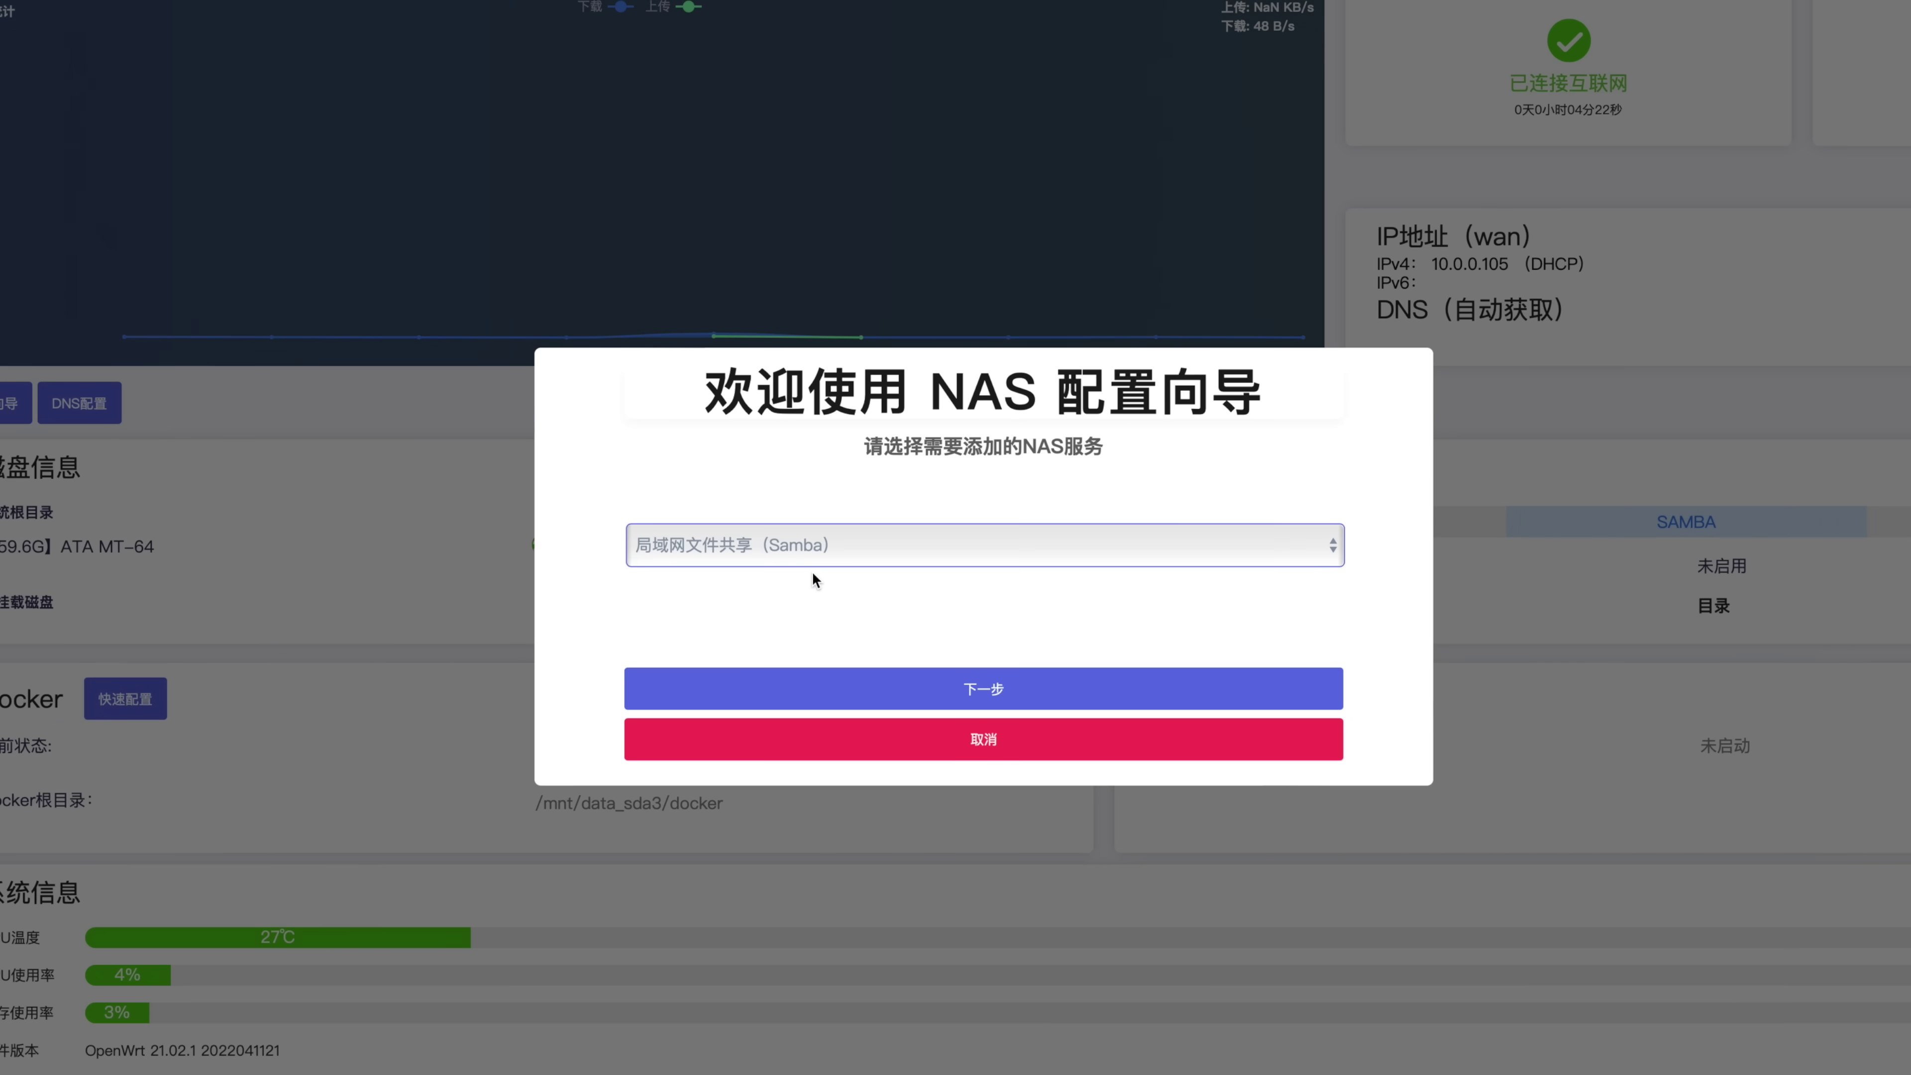
{"action": "left_click", "coordinate": [1031, 691]}
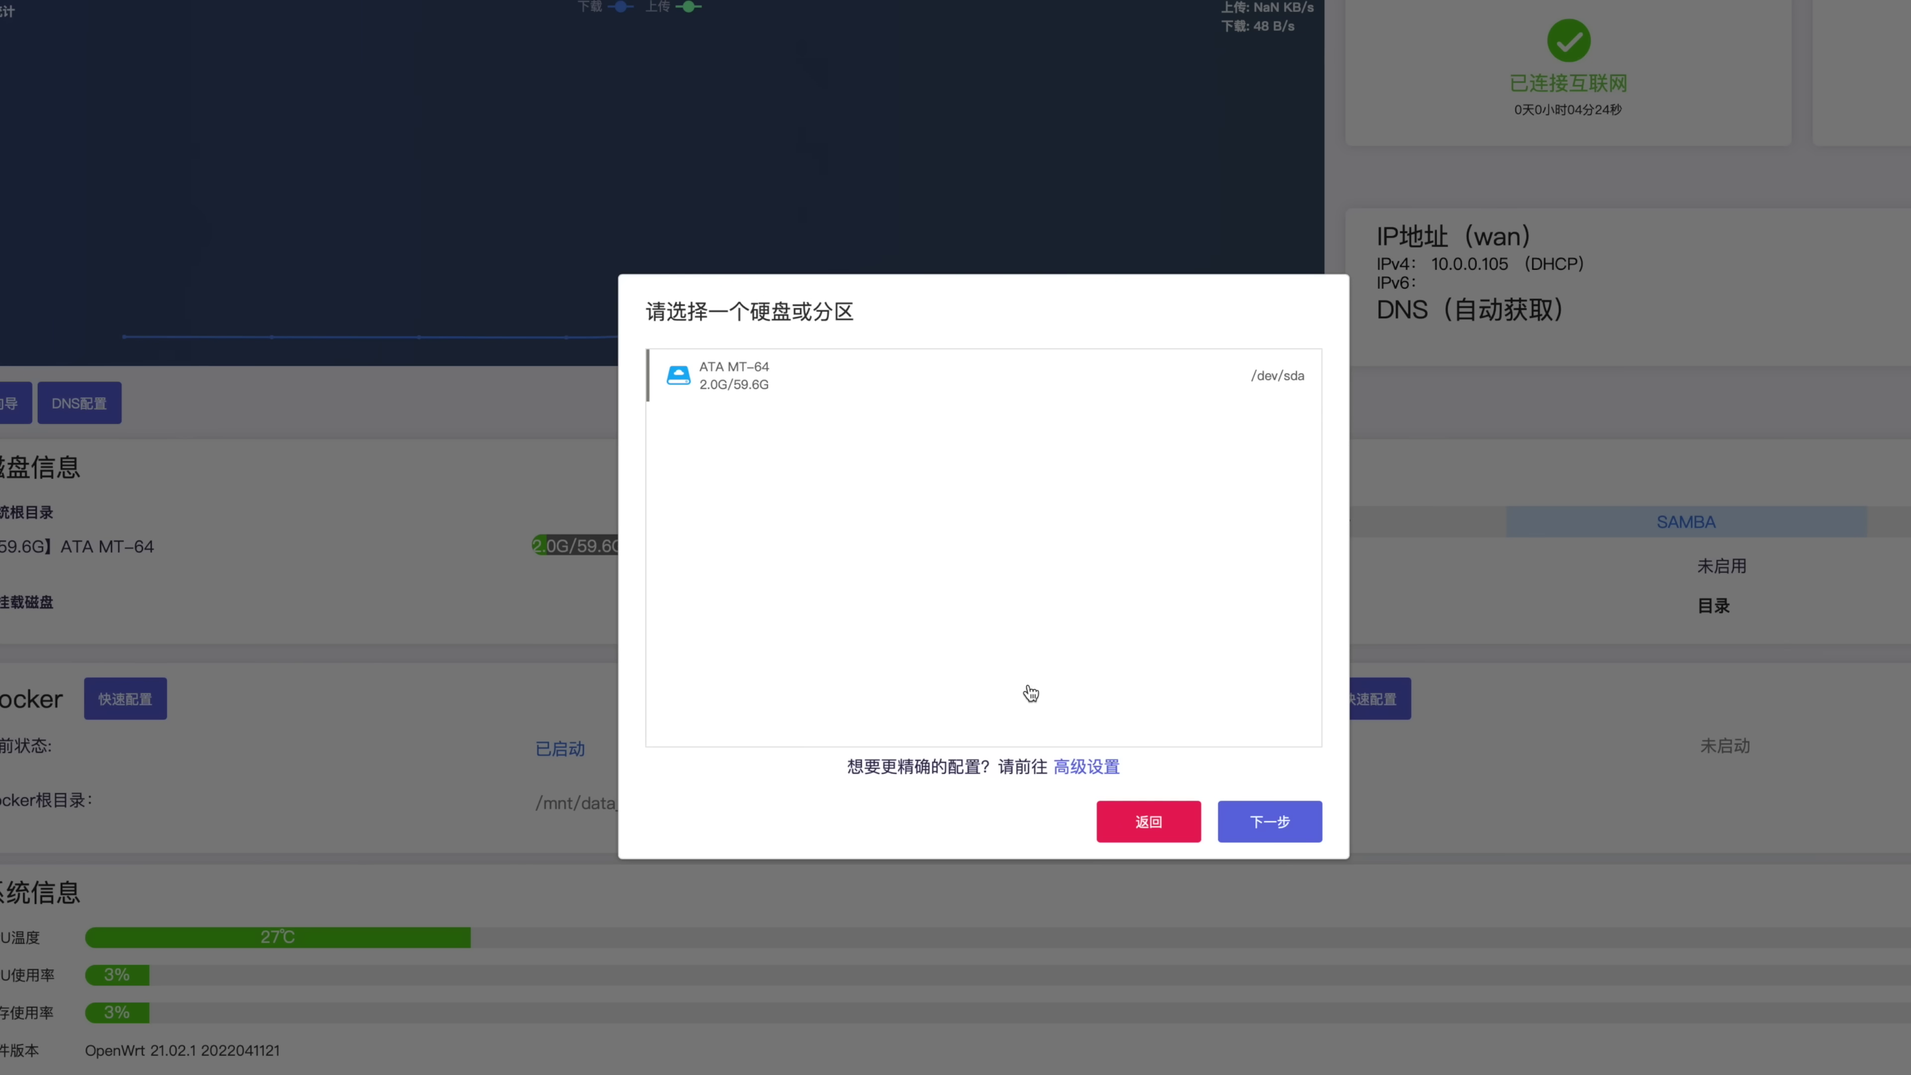
{"action": "left_click", "coordinate": [761, 382]}
{"action": "left_click", "coordinate": [906, 511]}
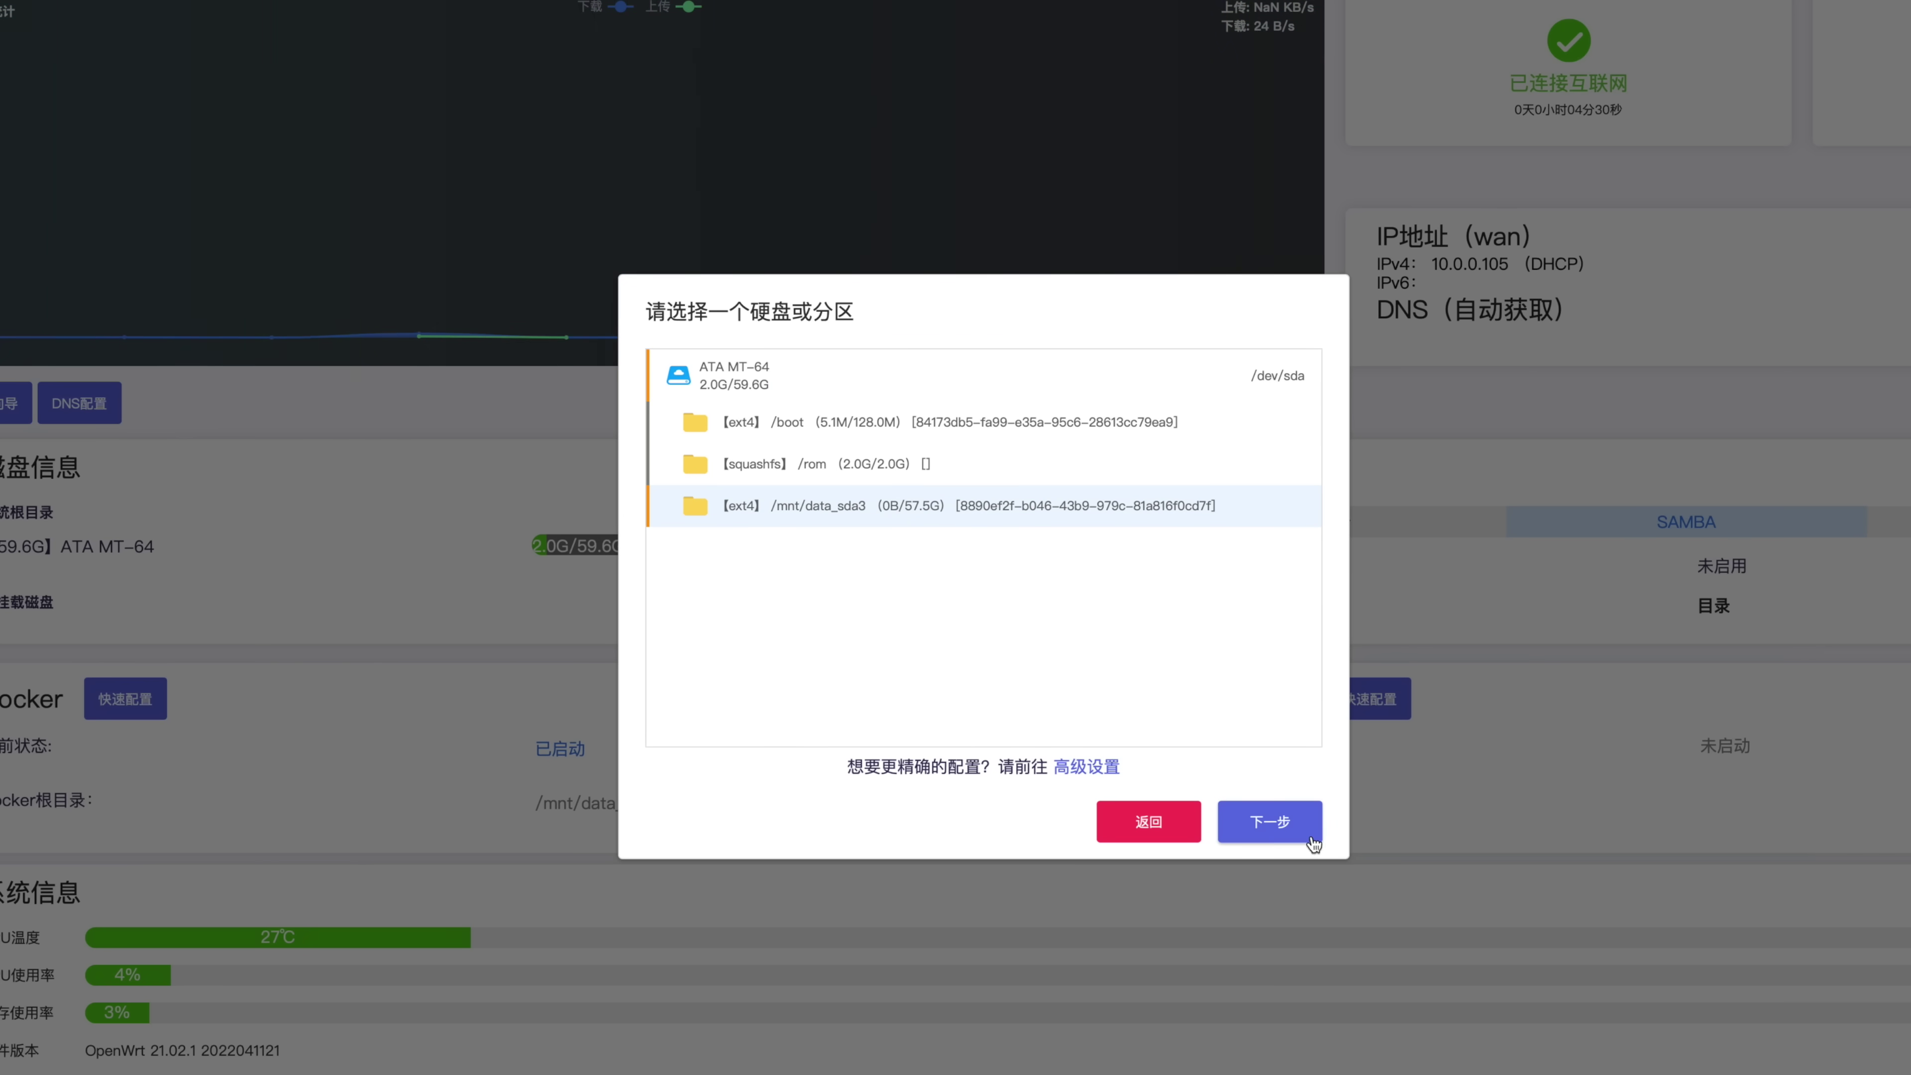
{"action": "left_click", "coordinate": [1290, 828]}
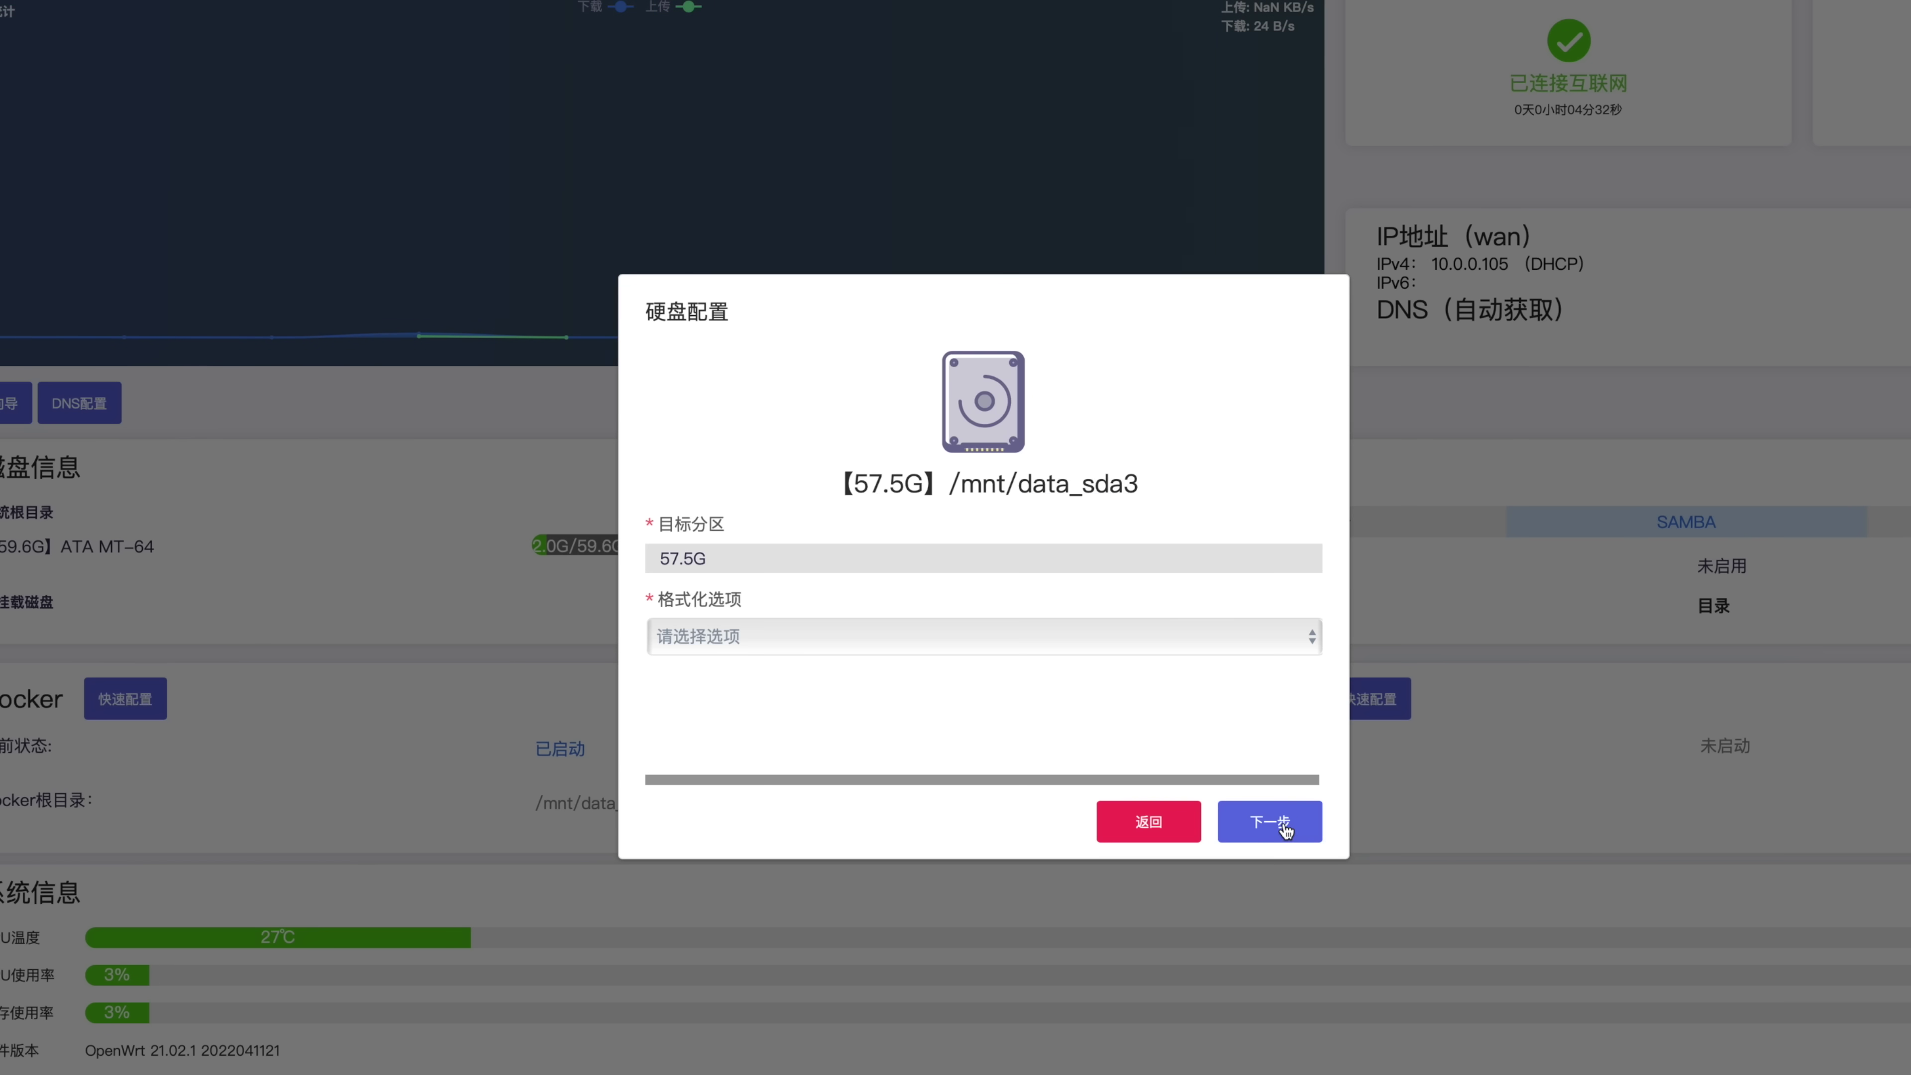
Keep the 57.5G partition unformatted on its existing file system and continue to share settings
{"action": "double_click", "coordinate": [672, 566]}
{"action": "left_click", "coordinate": [817, 590]}
{"action": "left_click_drag", "start_coordinate": [775, 560], "coordinate": [629, 558]}
{"action": "left_click", "coordinate": [827, 634]}
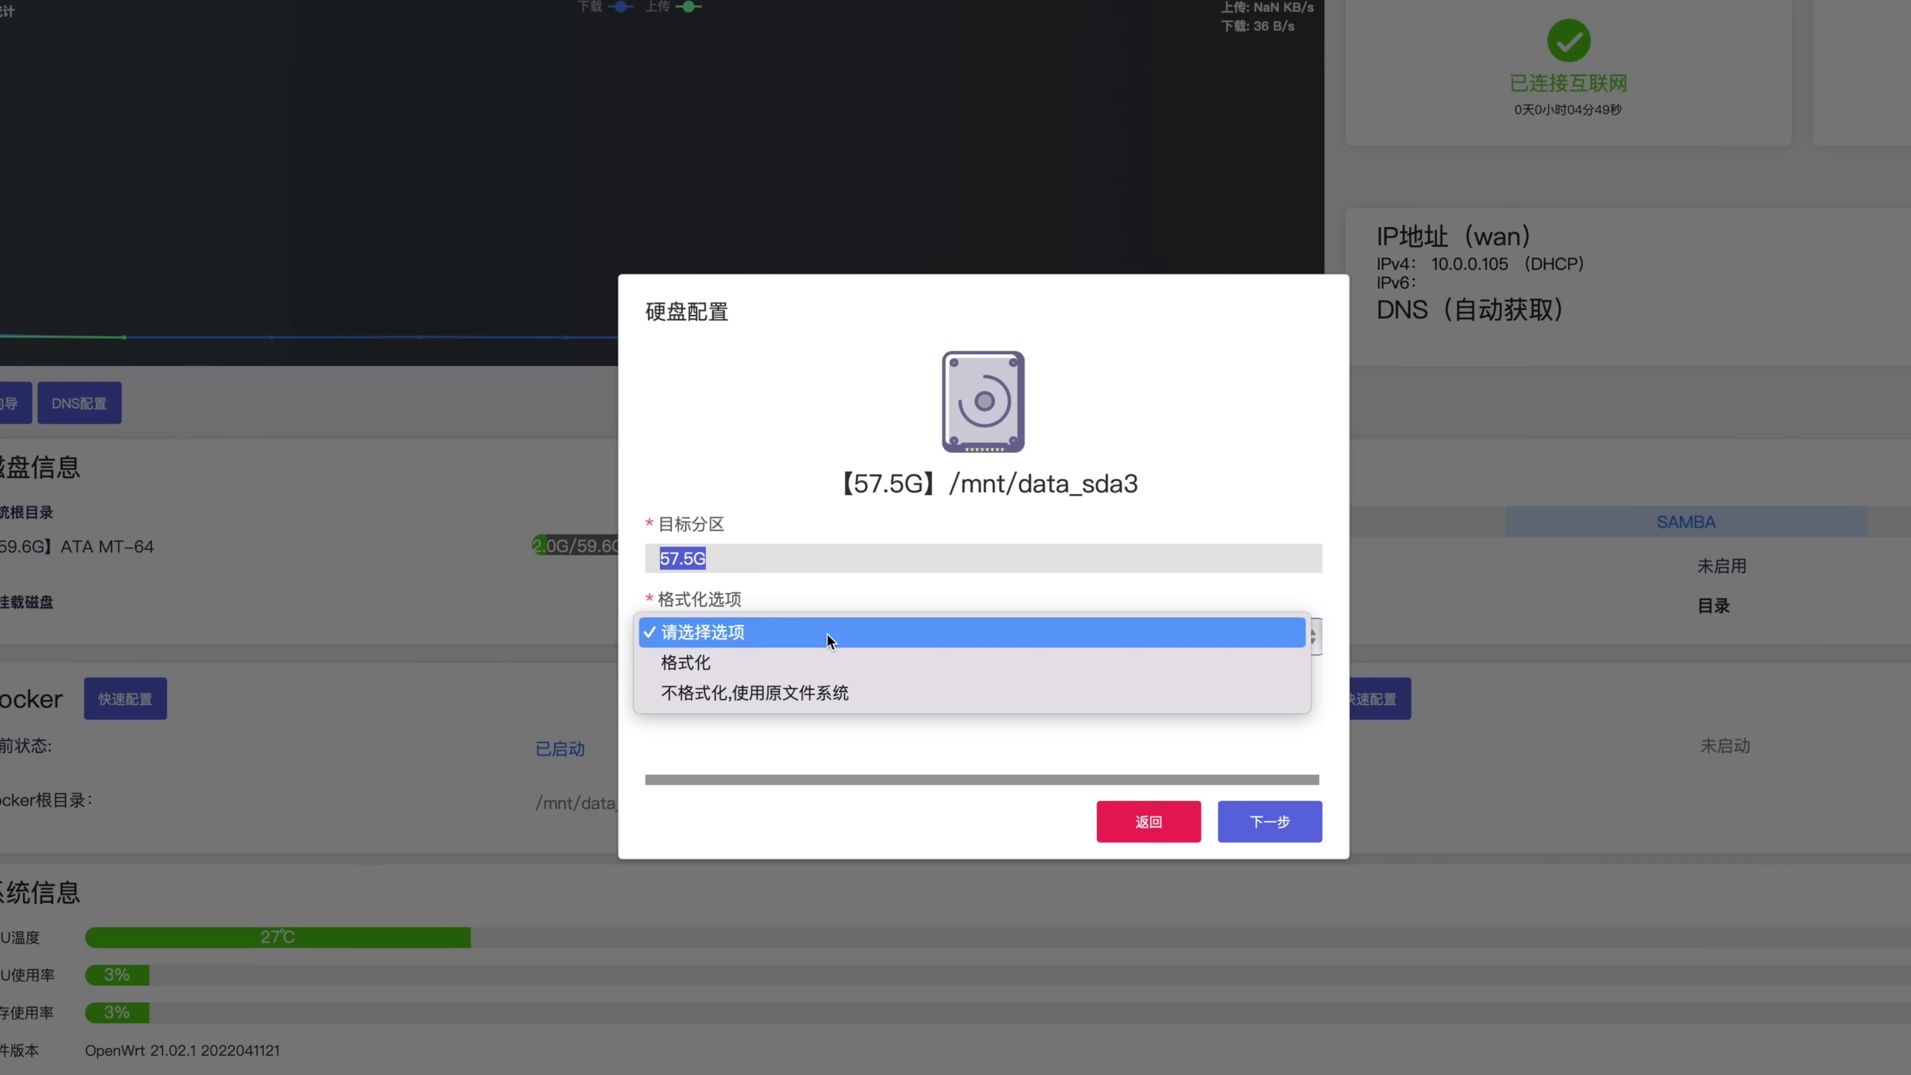
{"action": "left_click", "coordinate": [827, 633]}
{"action": "left_click", "coordinate": [873, 639]}
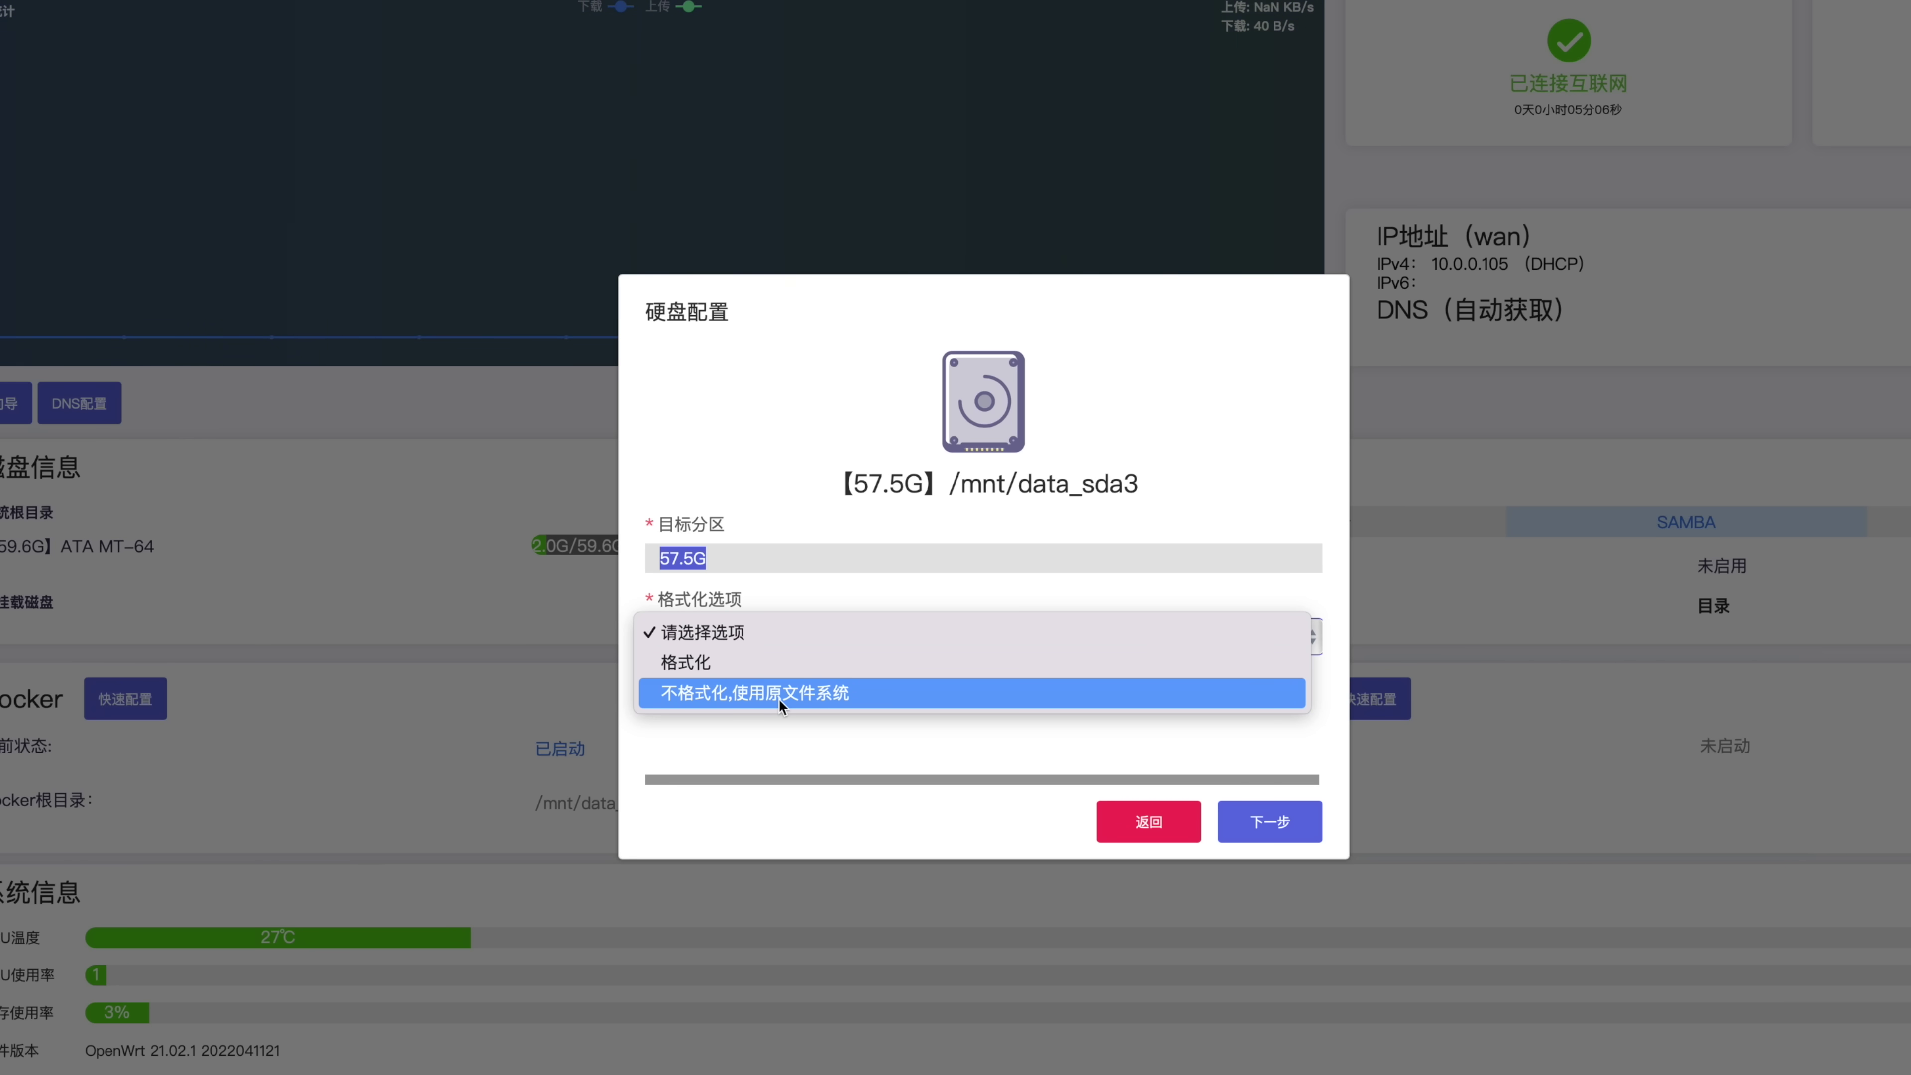
{"action": "left_click", "coordinate": [828, 693]}
{"action": "left_click", "coordinate": [1279, 821]}
{"action": "left_click", "coordinate": [779, 487]}
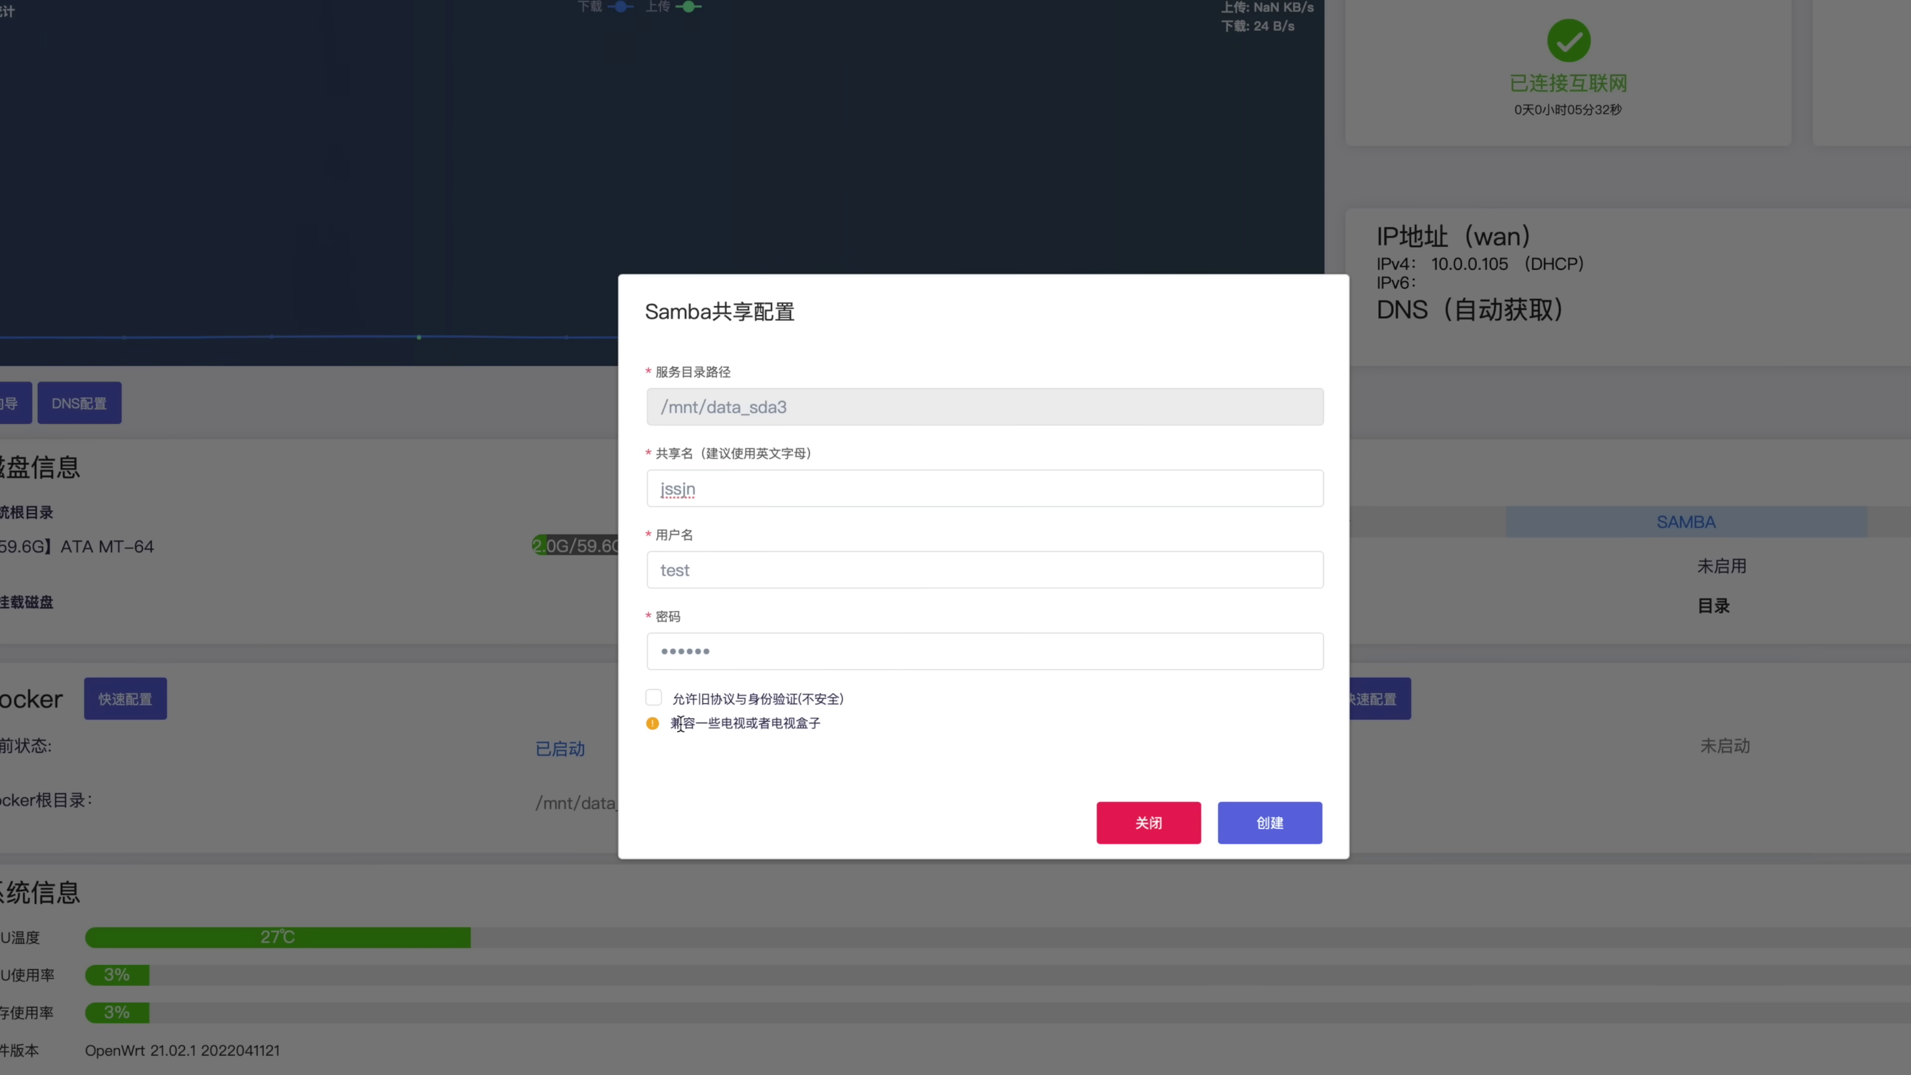
Allow the legacy protocol and authentication for TV boxes, then create the Samba share
{"action": "left_click_drag", "start_coordinate": [682, 723], "coordinate": [834, 720]}
{"action": "left_click", "coordinate": [653, 698]}
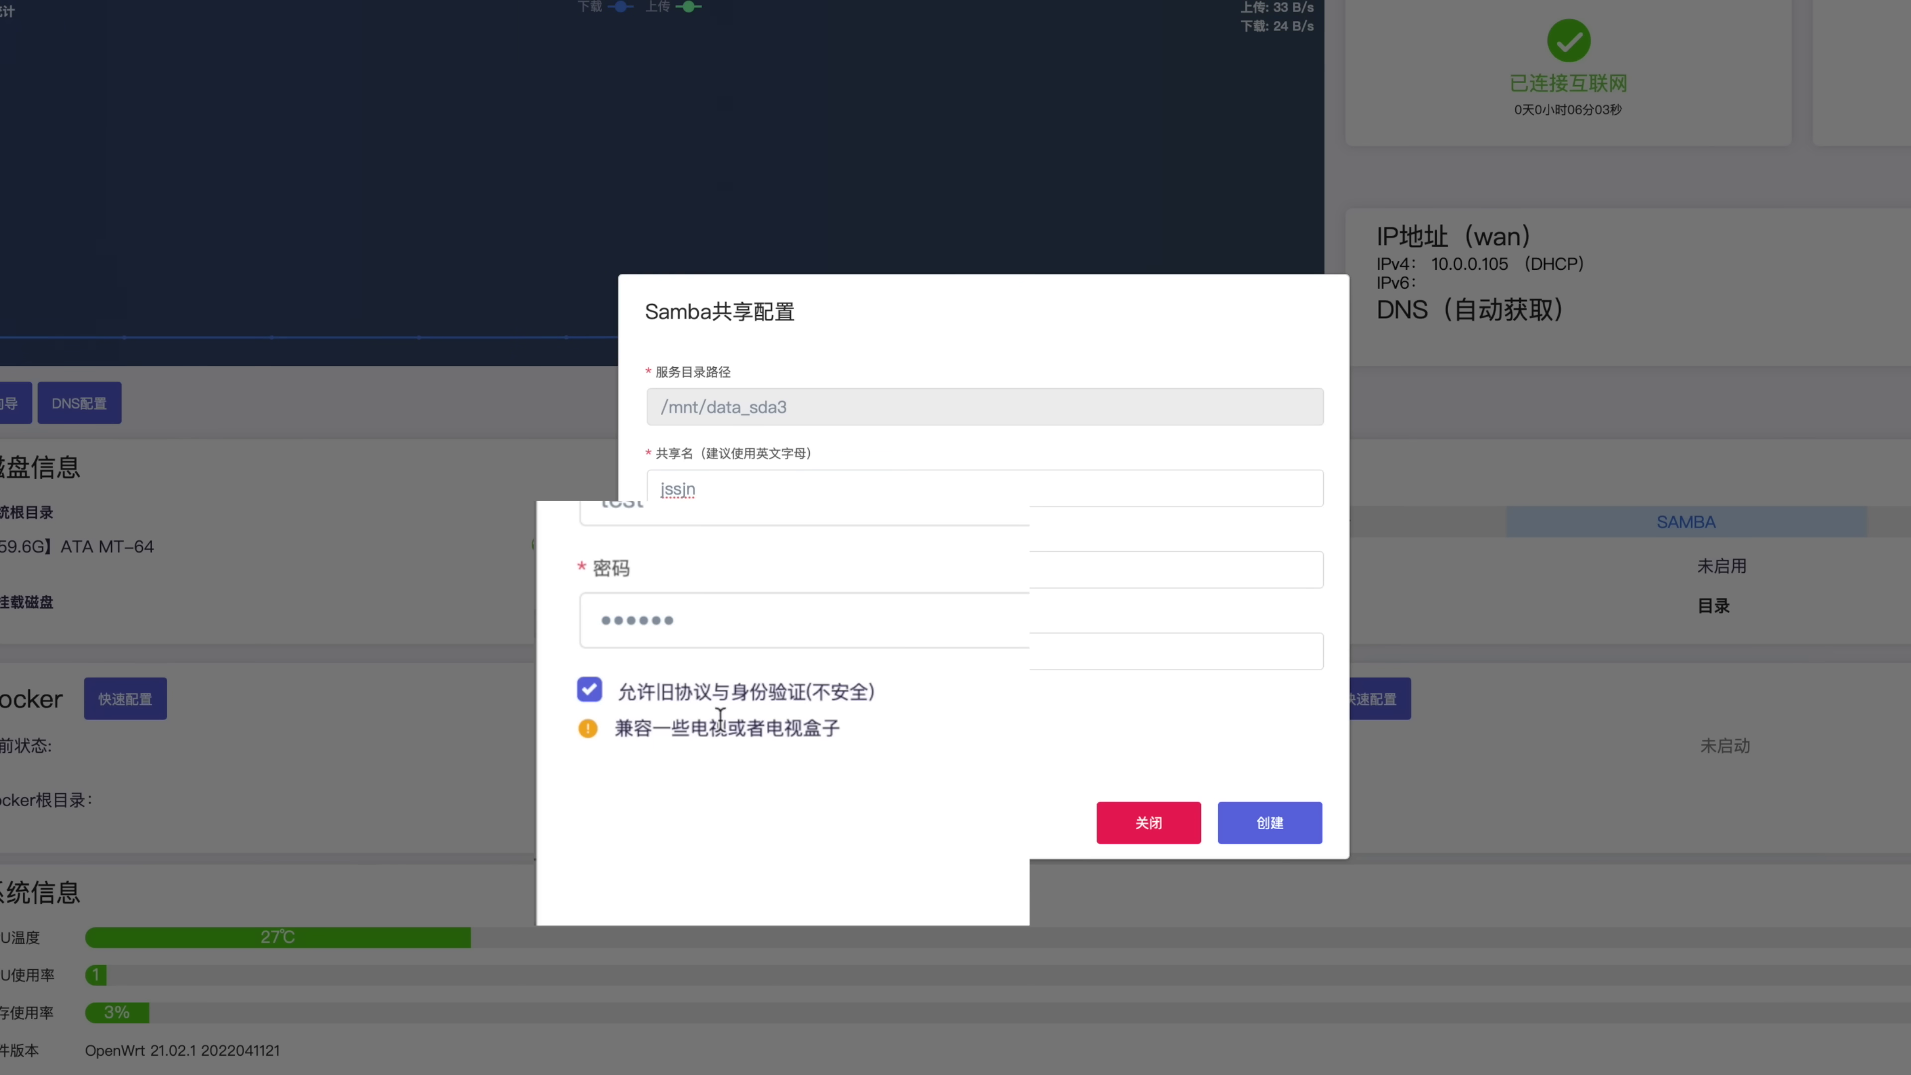
{"action": "left_click", "coordinate": [1284, 827]}
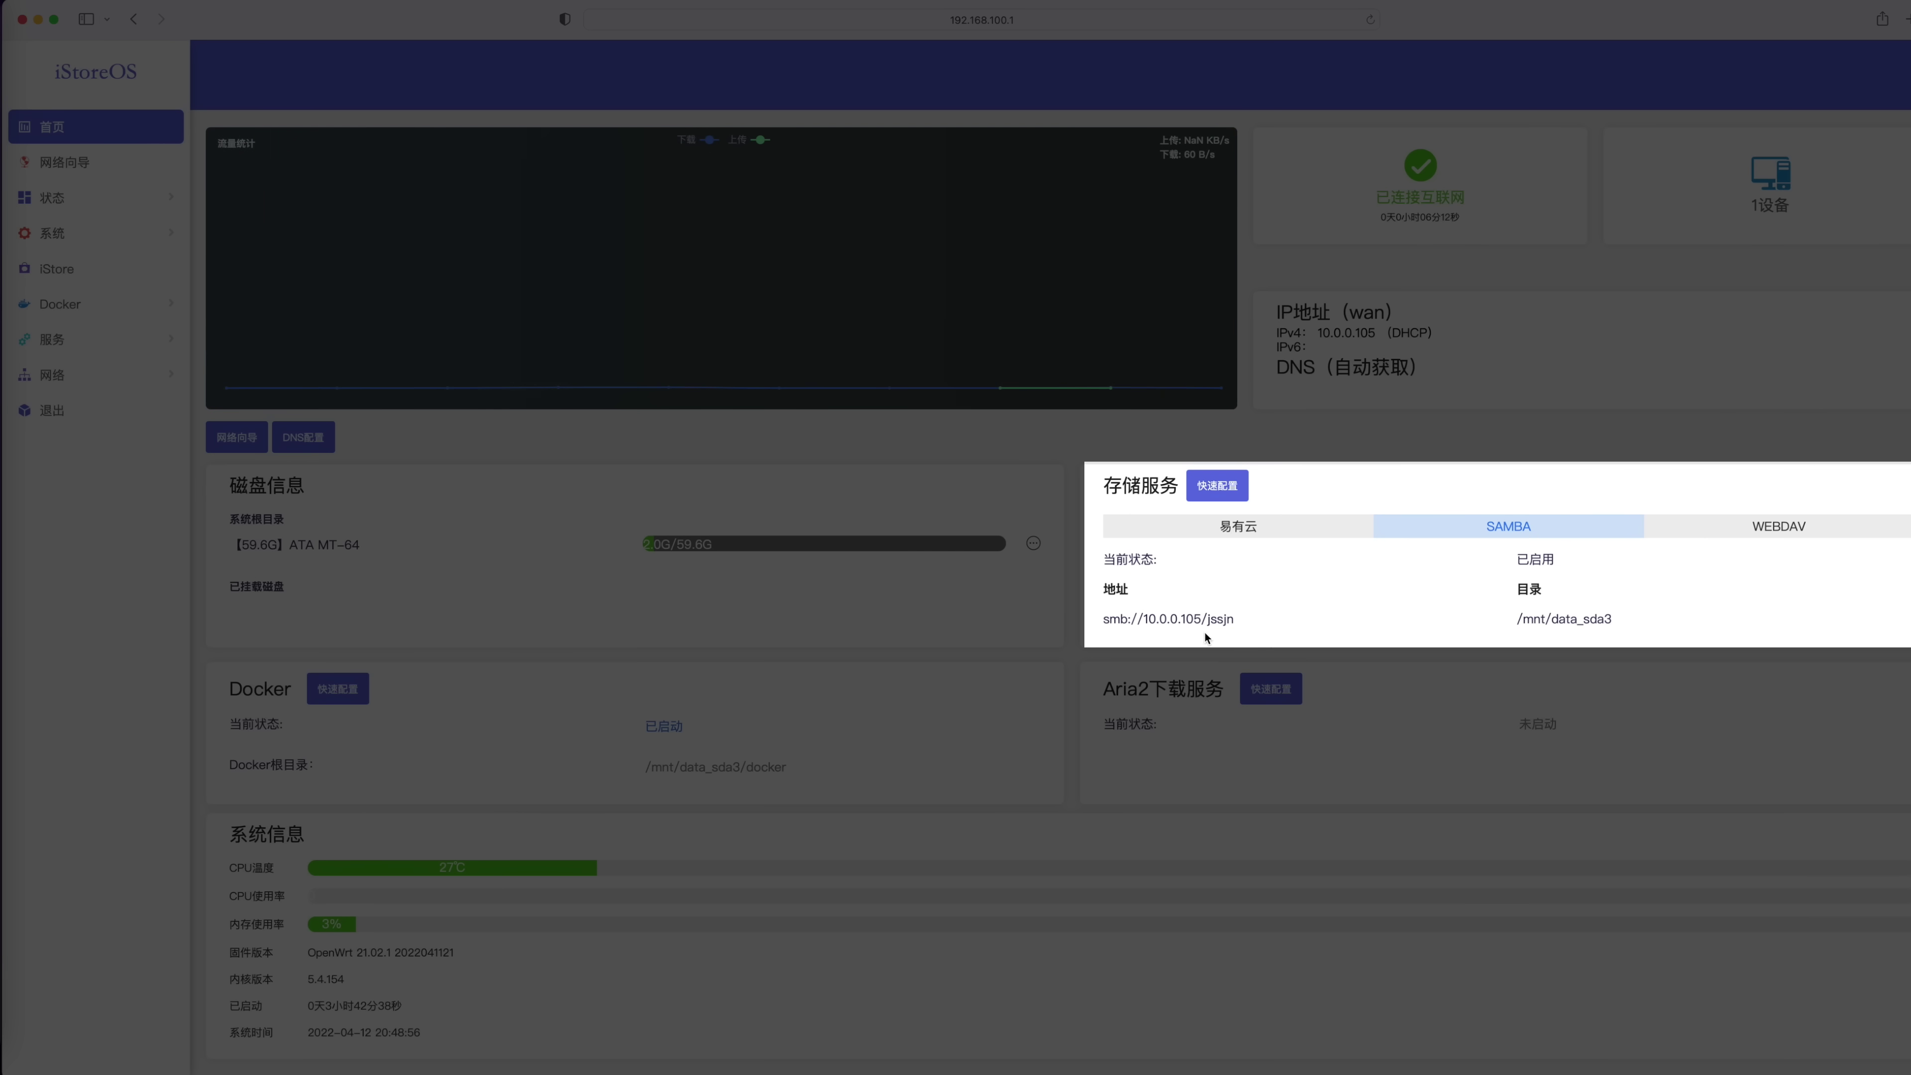
Select the share address smb://10.0.0.105/jssjn and its directory /mnt/data_sda3
{"action": "left_click_drag", "start_coordinate": [1157, 618], "coordinate": [1663, 623]}
{"action": "left_click", "coordinate": [1326, 627]}
{"action": "left_click_drag", "start_coordinate": [1104, 618], "coordinate": [1660, 622]}
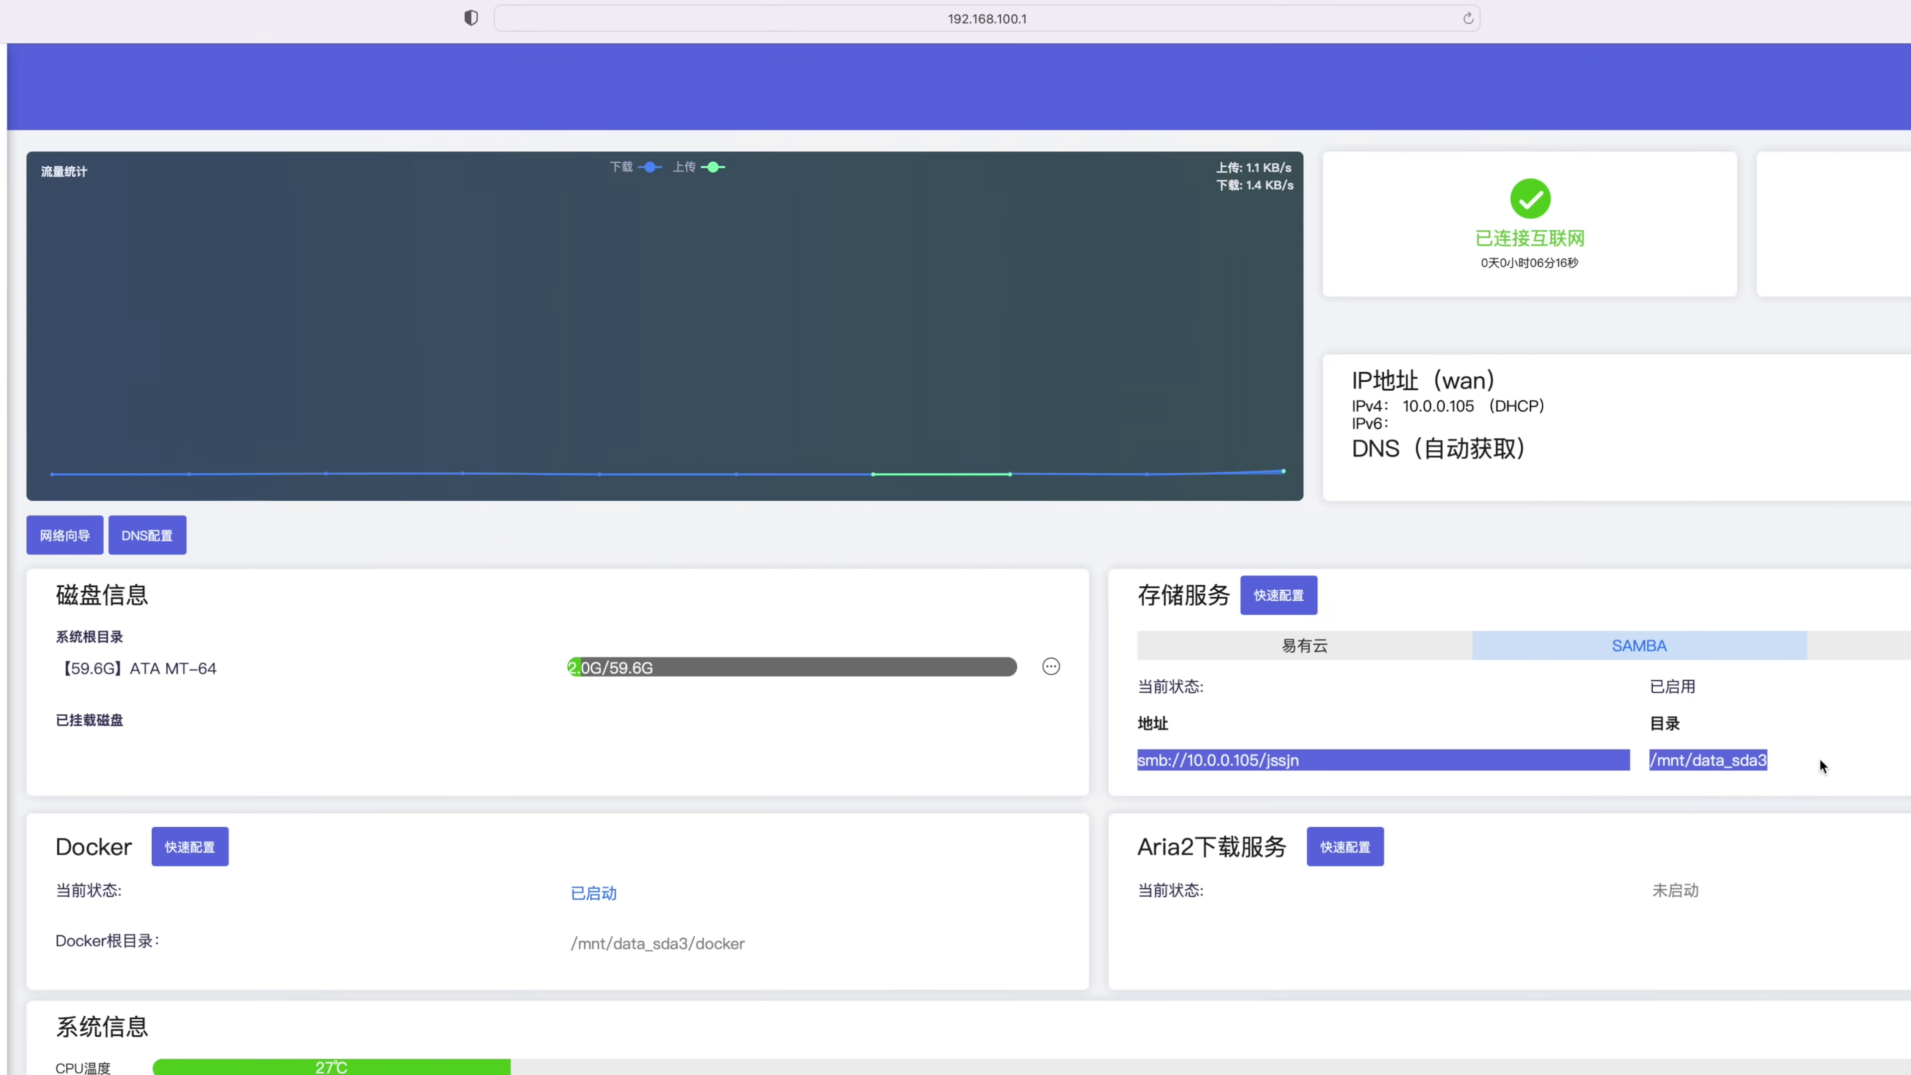
Connect to the Samba server as a registered user with the account's username and password
{"action": "type", "text": "est"}
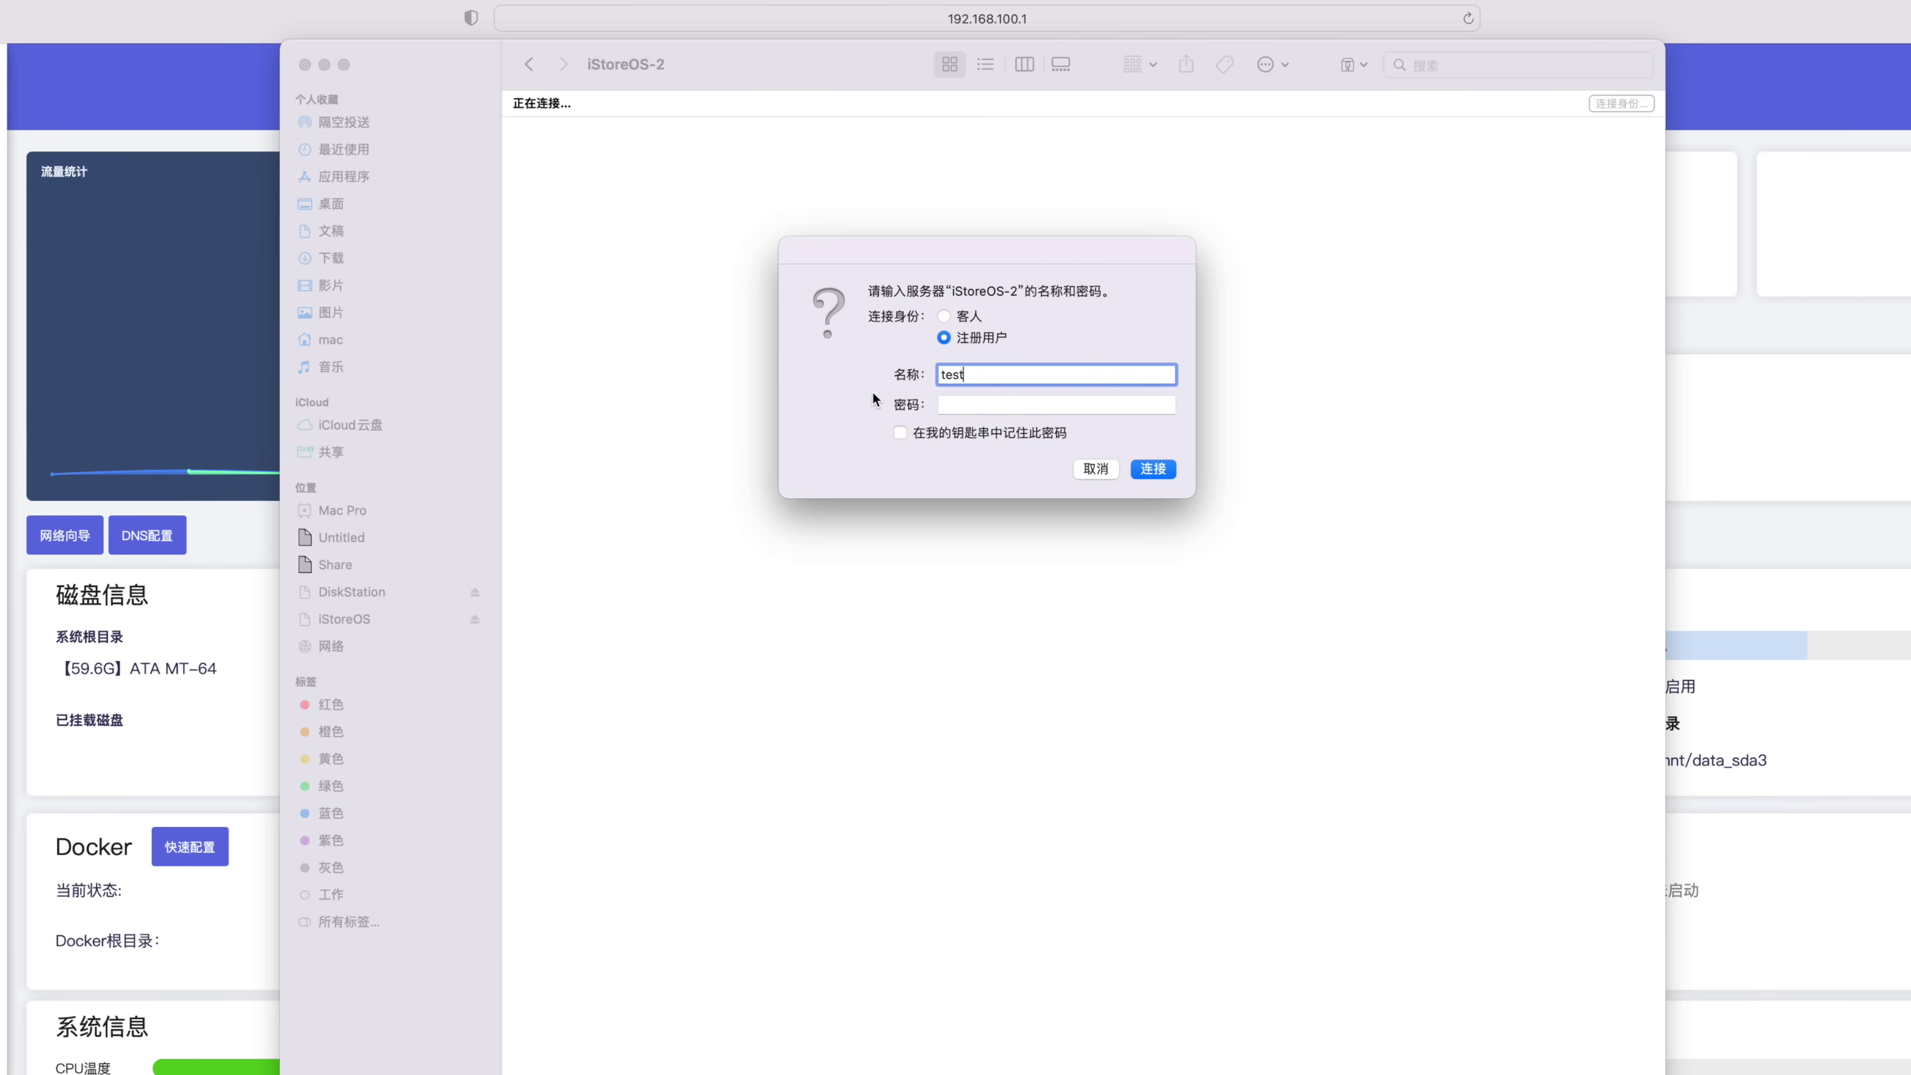
{"action": "left_click", "coordinate": [973, 403]}
{"action": "type", "text": "test12"}
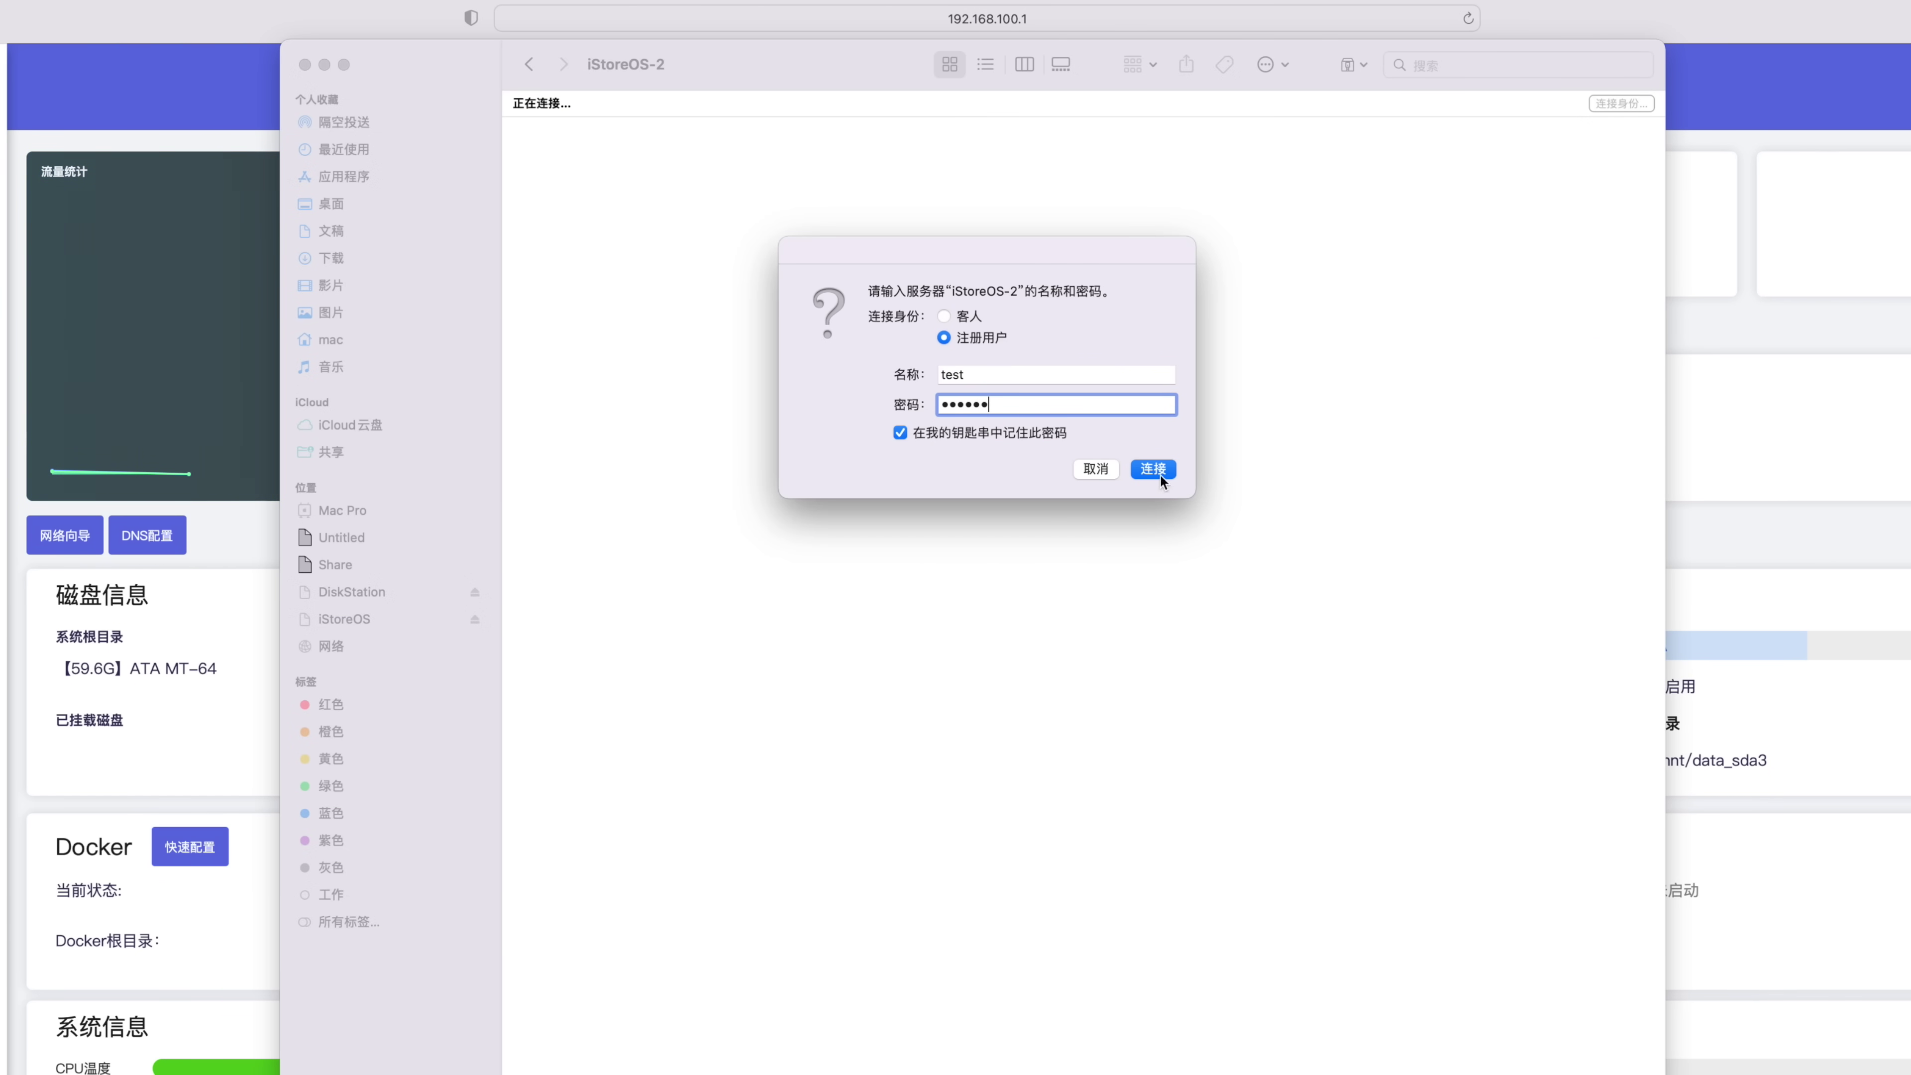
{"action": "left_click", "coordinate": [1159, 474]}
Open the jssjn share and copy balenaEtcher-1.7.8.dmg from Downloads into it
{"action": "double_click", "coordinate": [563, 165]}
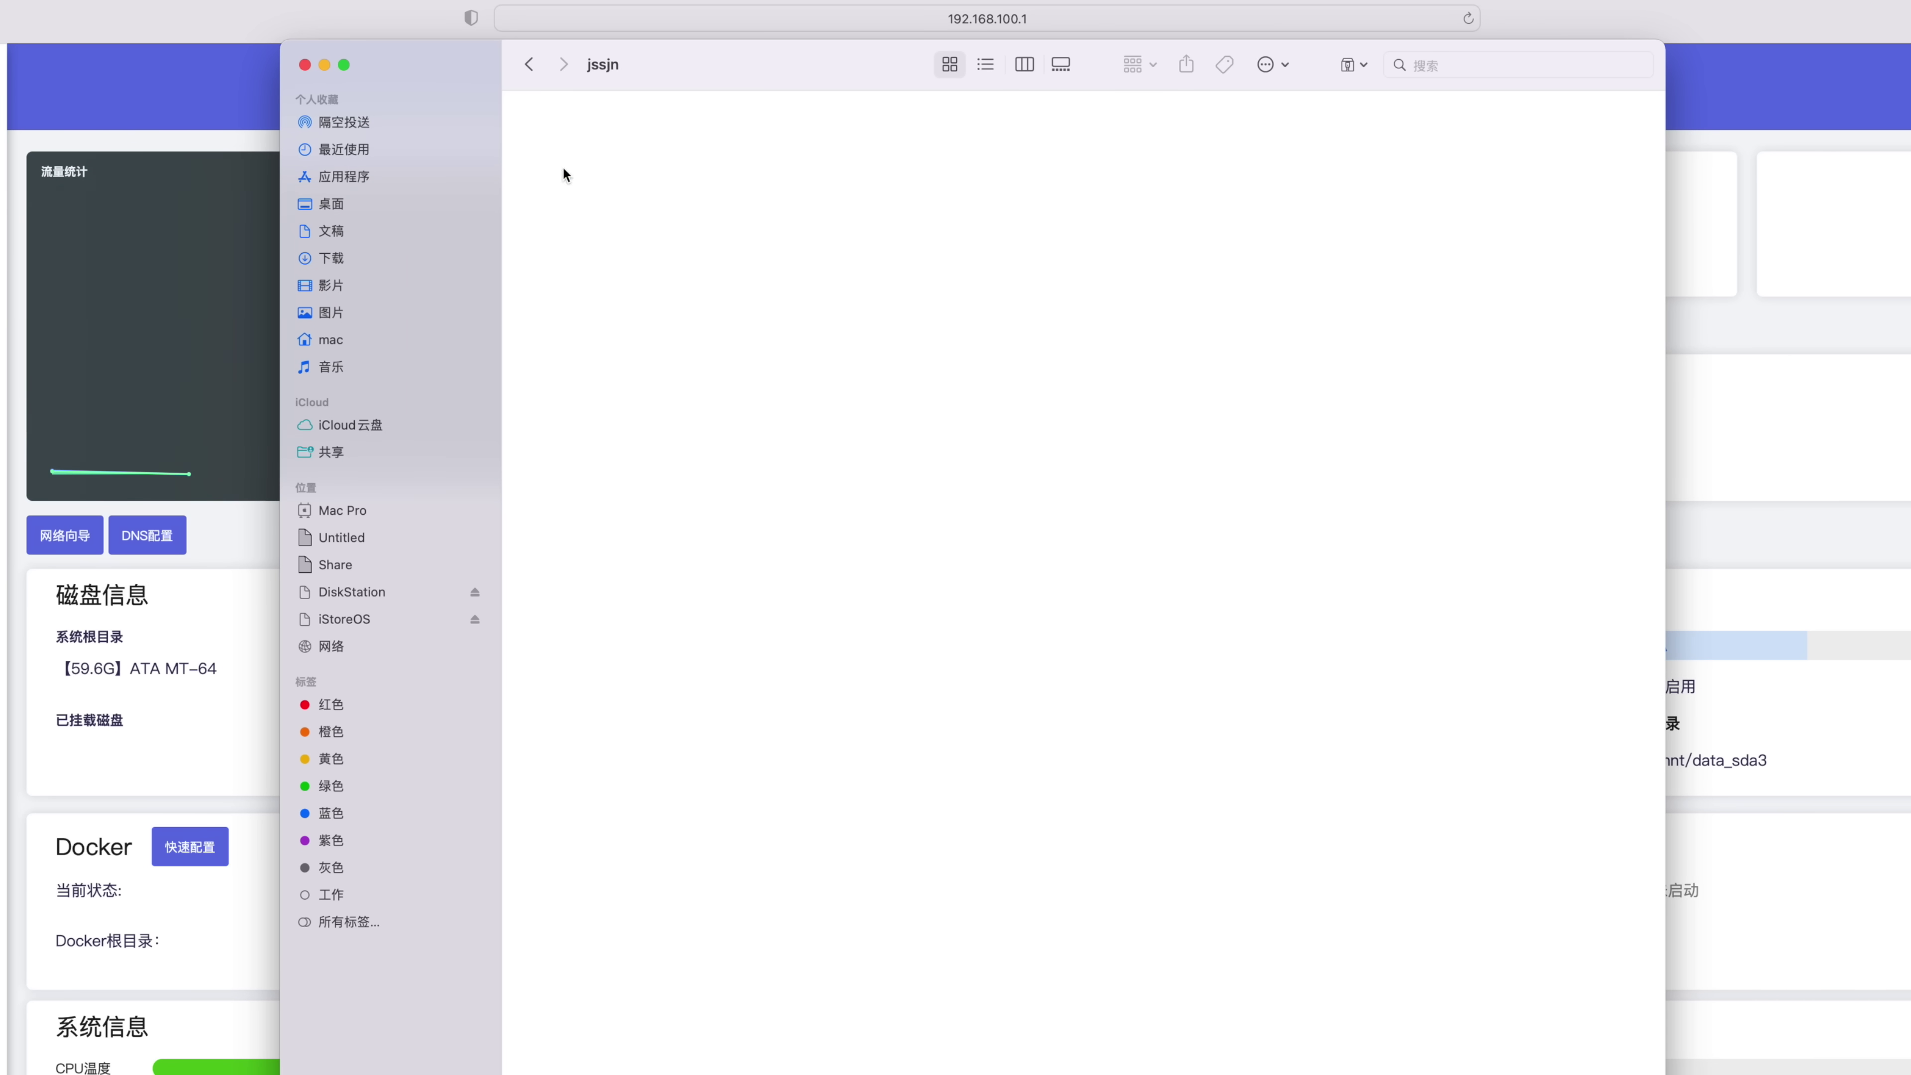
{"action": "left_click_drag", "start_coordinate": [815, 69], "coordinate": [763, 268]}
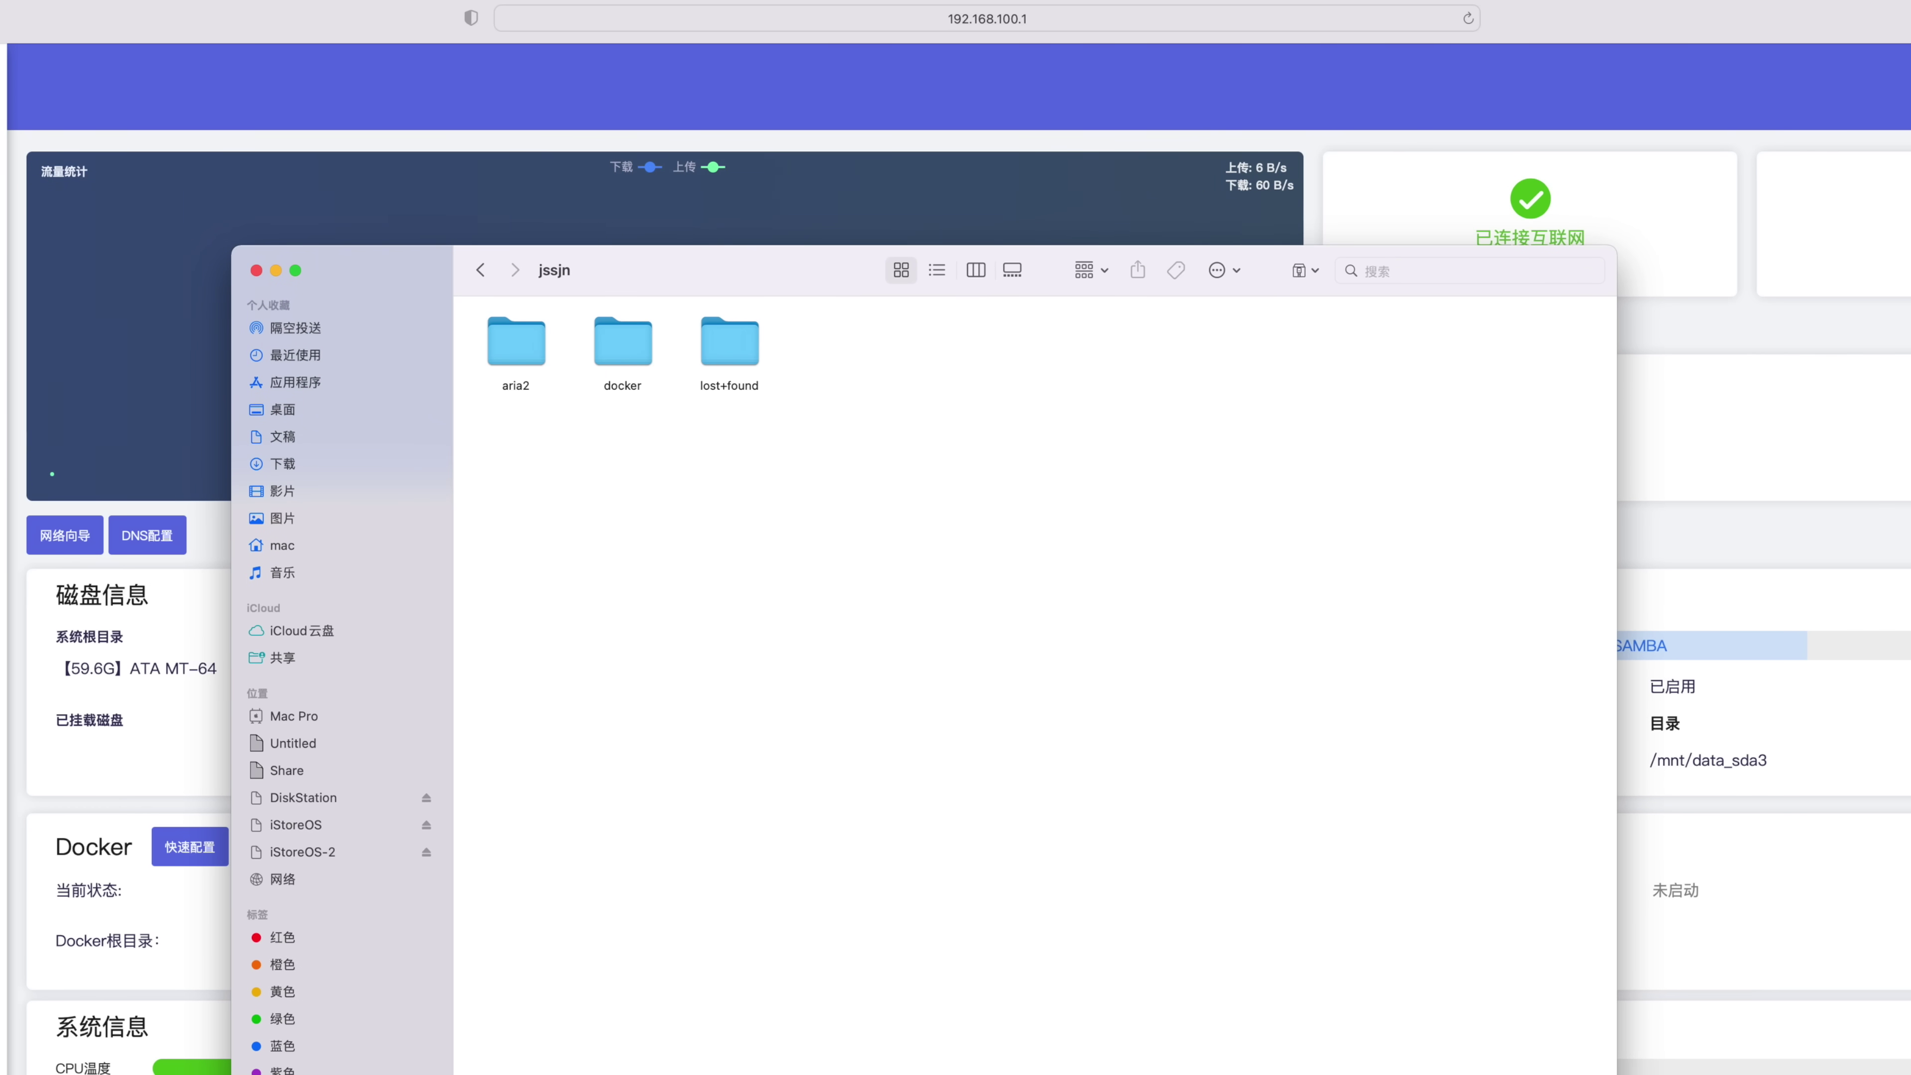
{"action": "left_click_drag", "start_coordinate": [65, 725], "coordinate": [891, 637]}
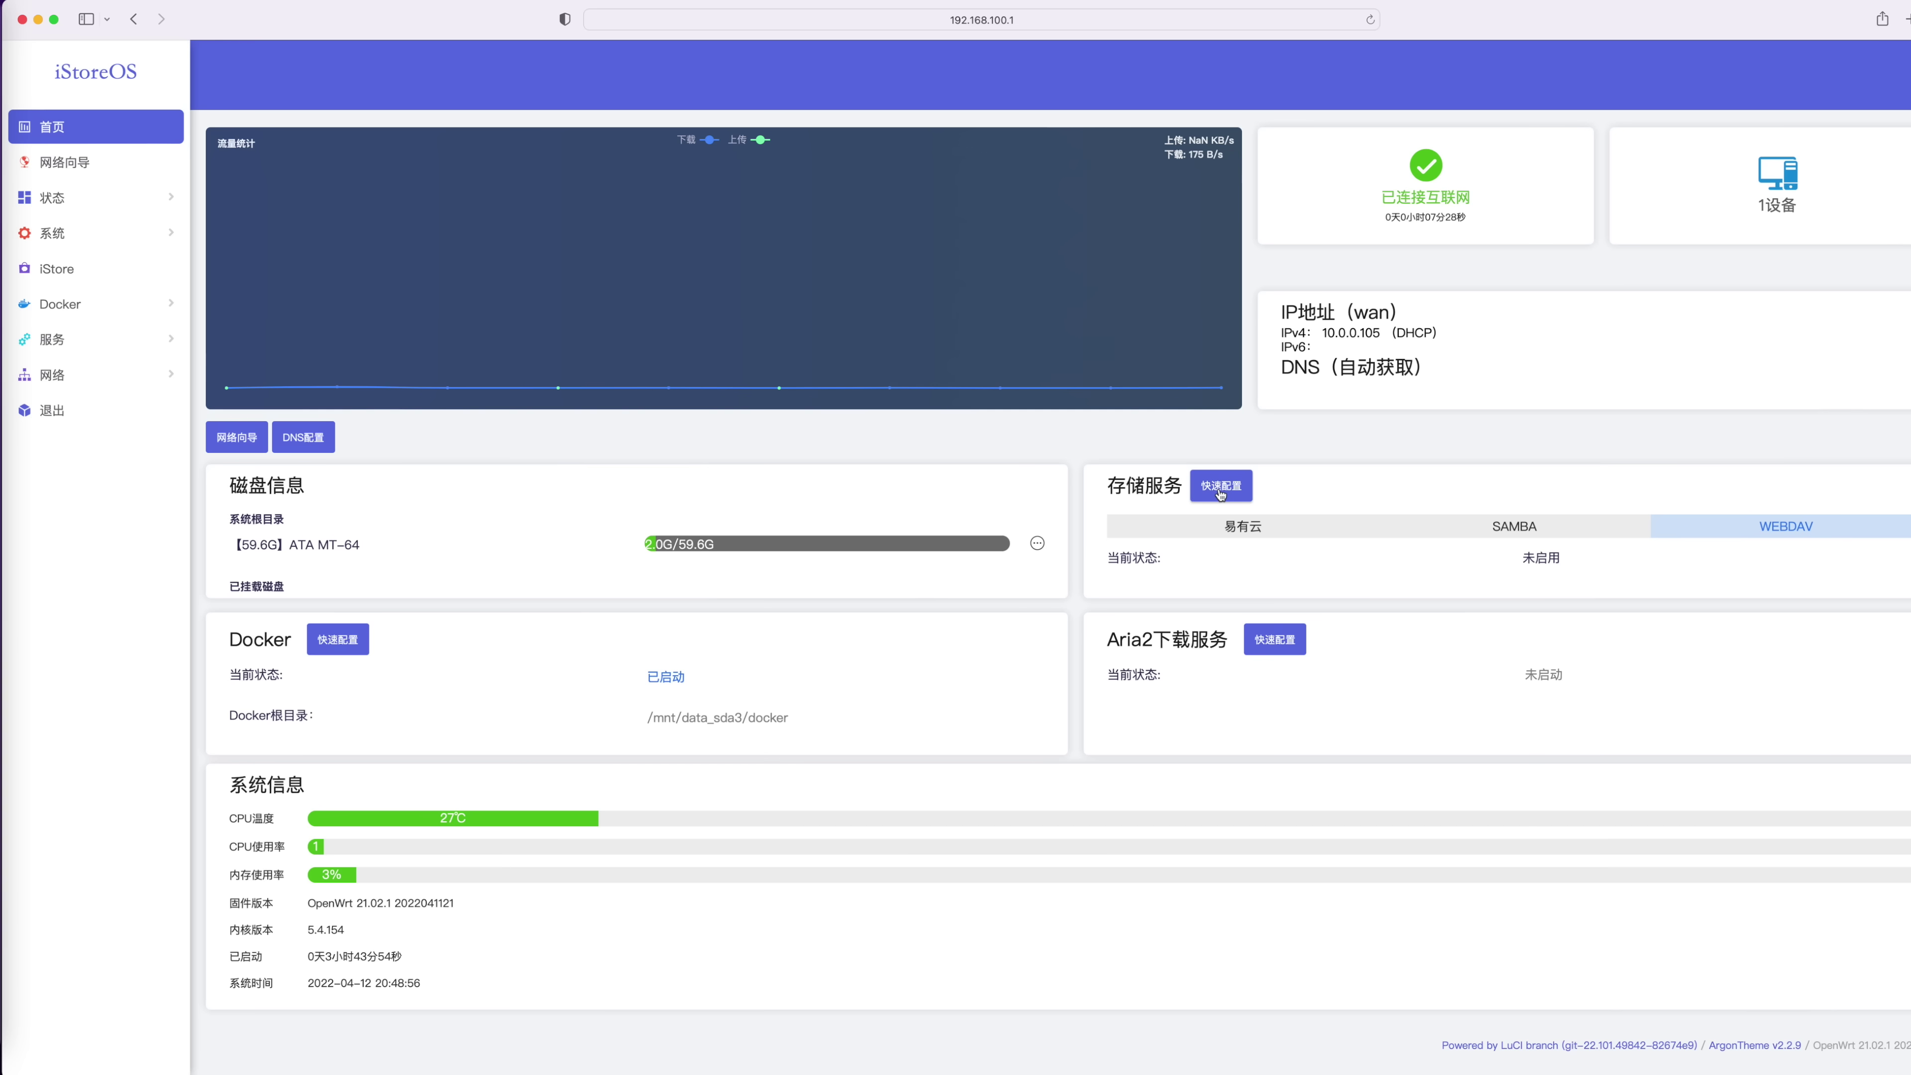
Choose 局域网文件共享(Webdav) in the NAS quick setup and install the GoWebdav plugin
{"action": "left_click", "coordinate": [1220, 486]}
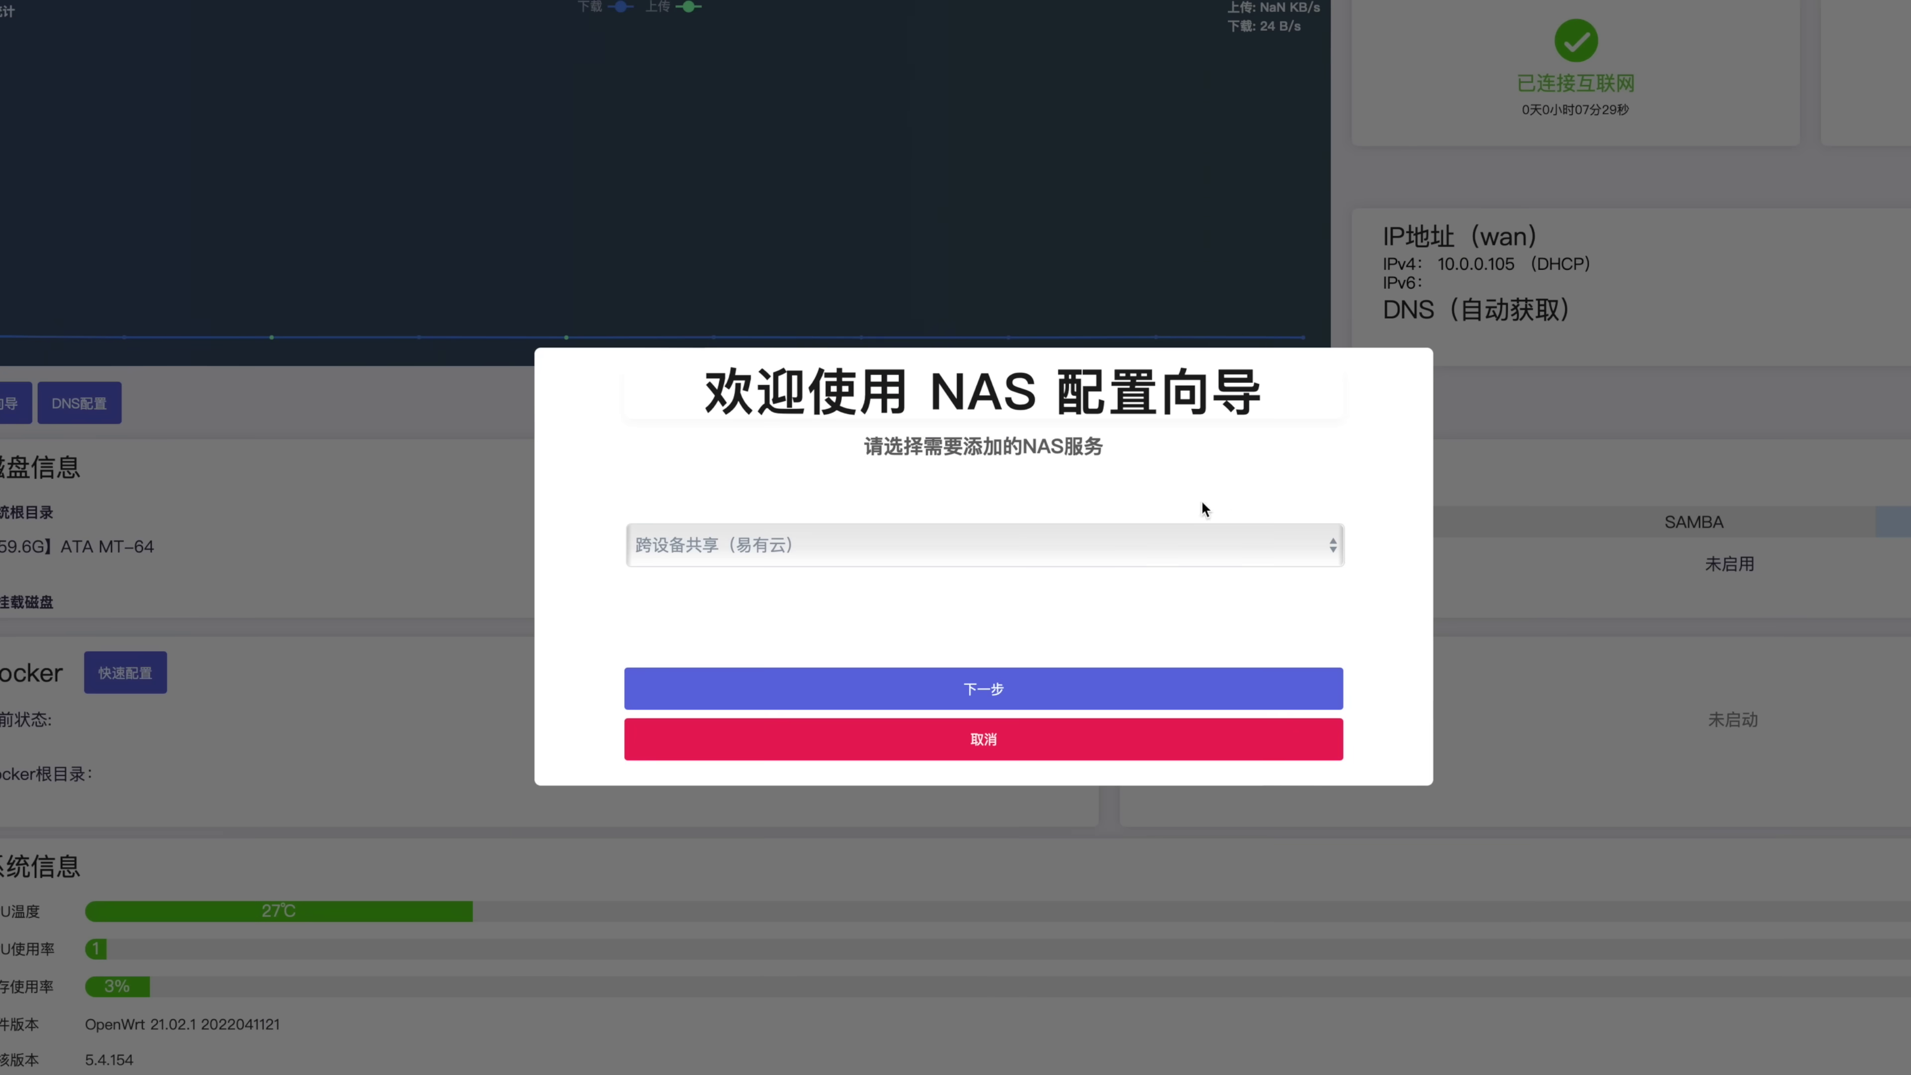
{"action": "left_click", "coordinate": [1072, 545]}
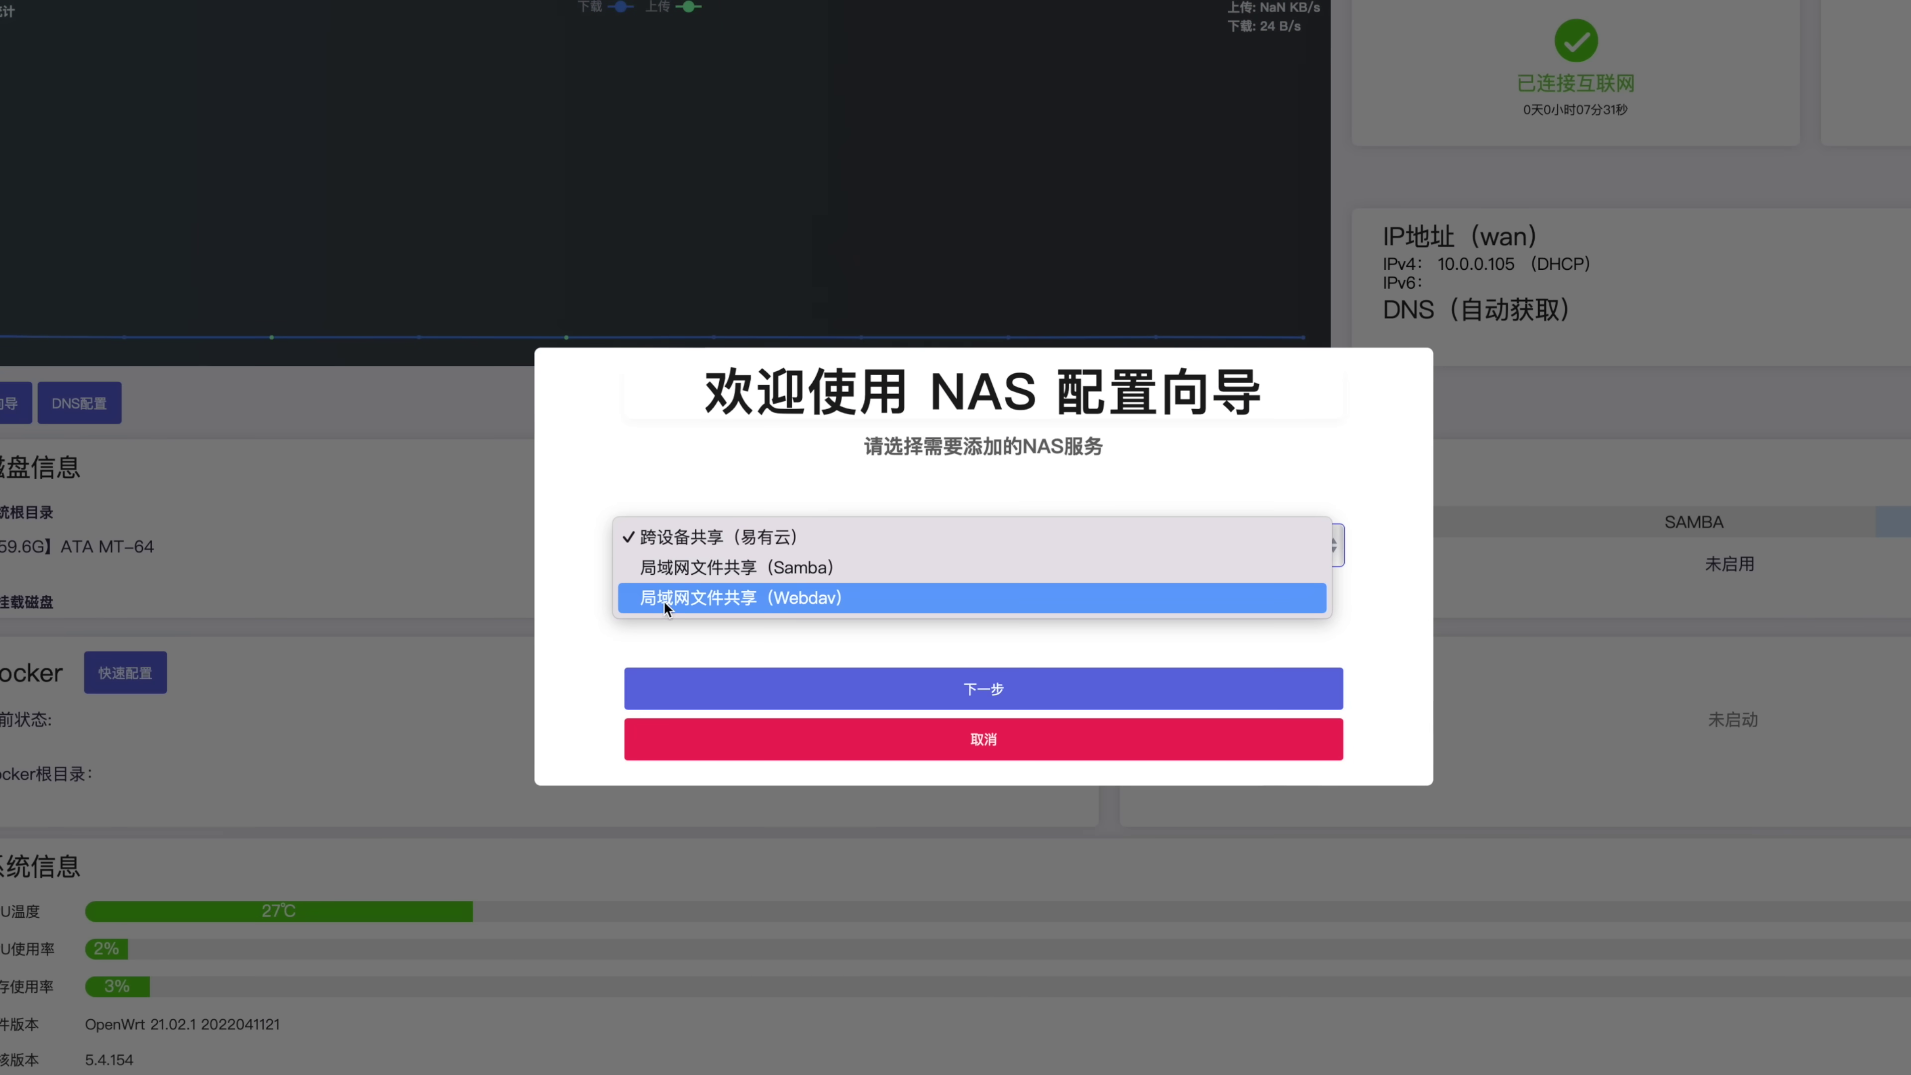
{"action": "left_click", "coordinate": [817, 603]}
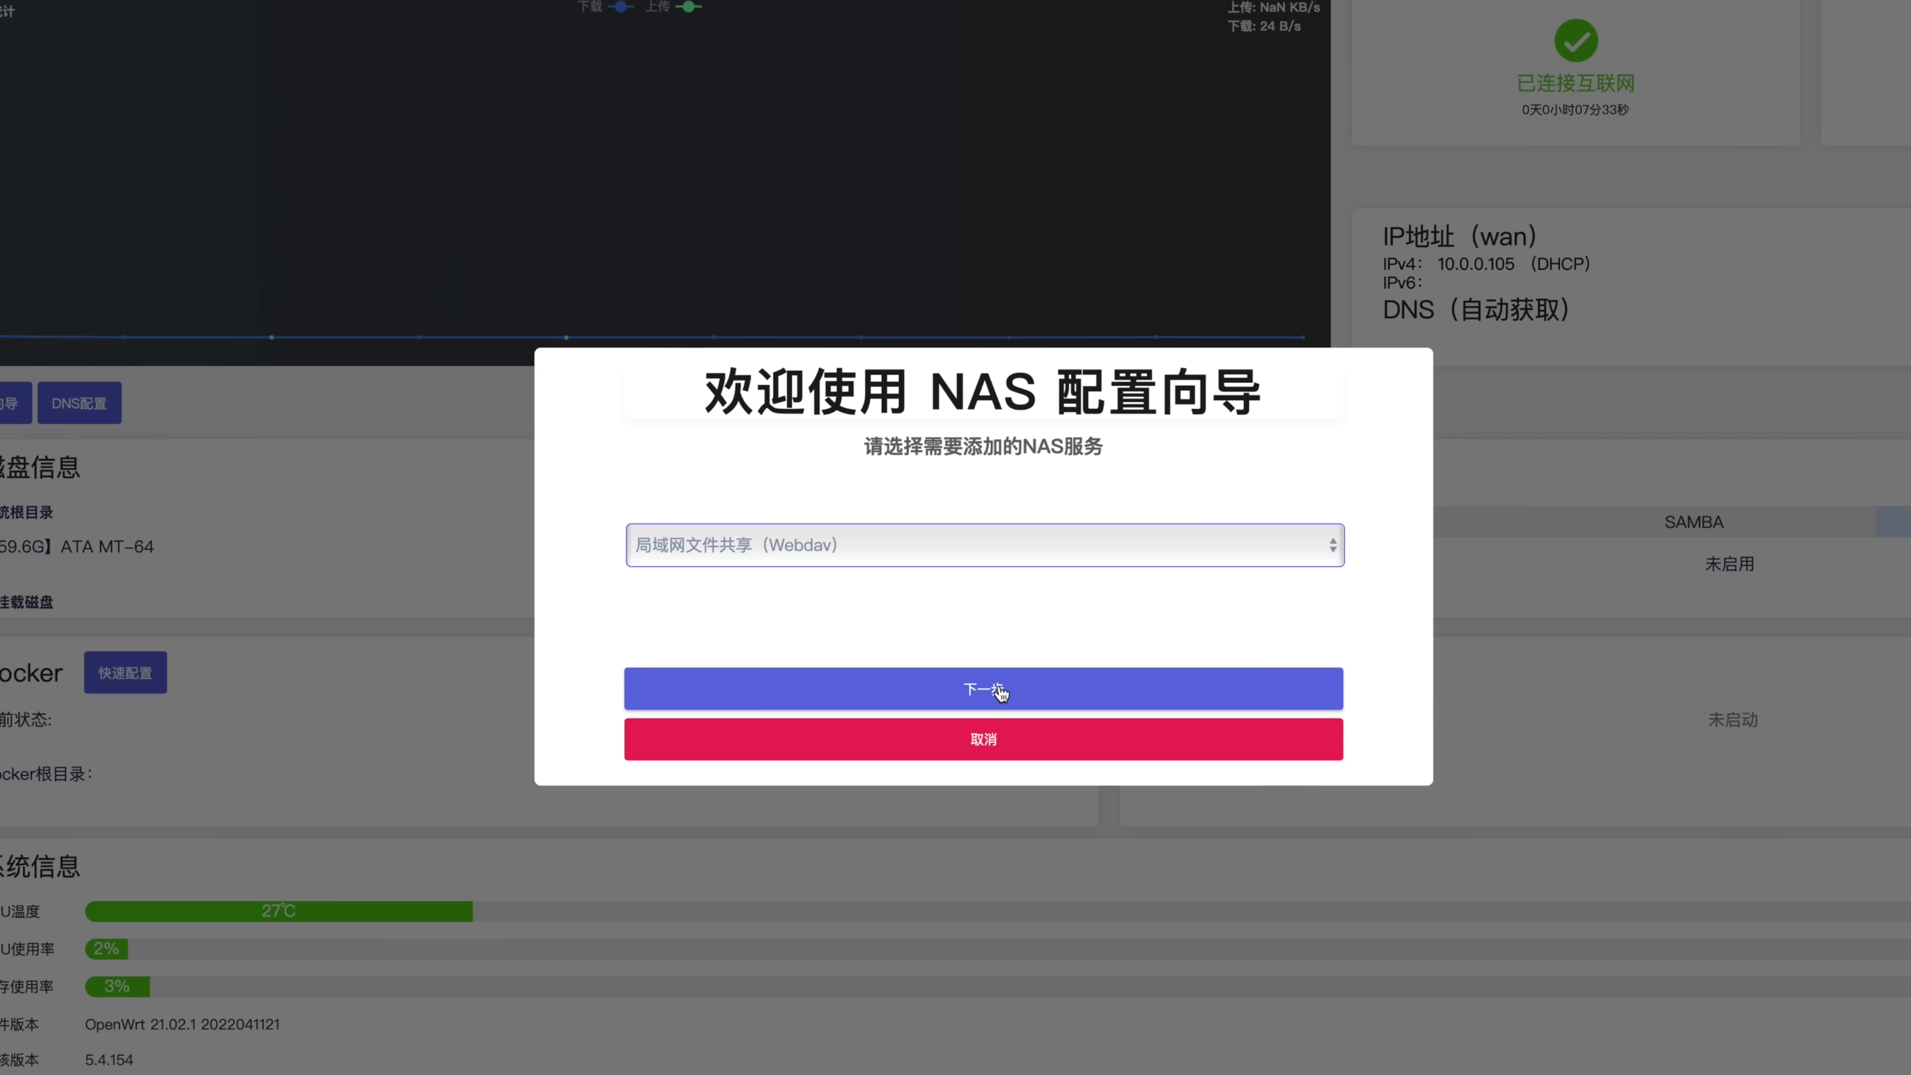
{"action": "left_click", "coordinate": [1049, 691]}
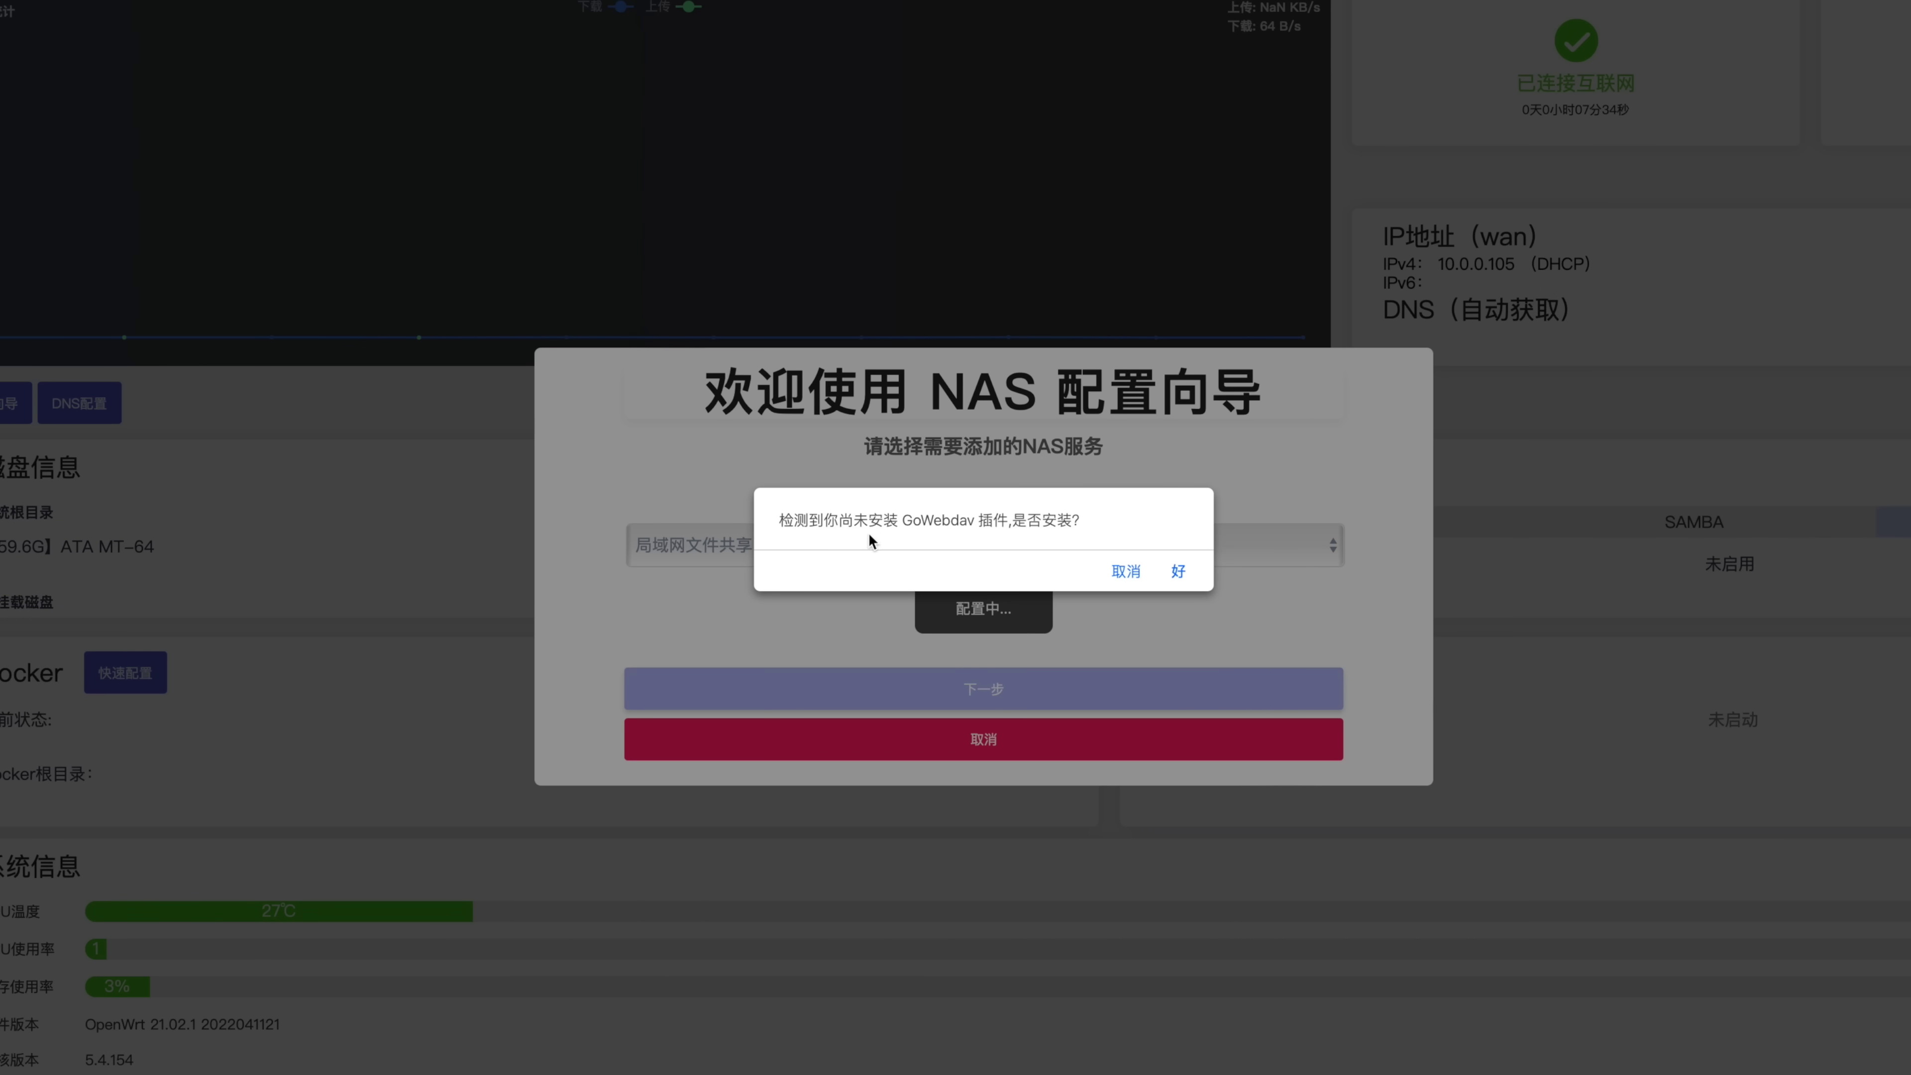
{"action": "left_click", "coordinate": [1178, 574]}
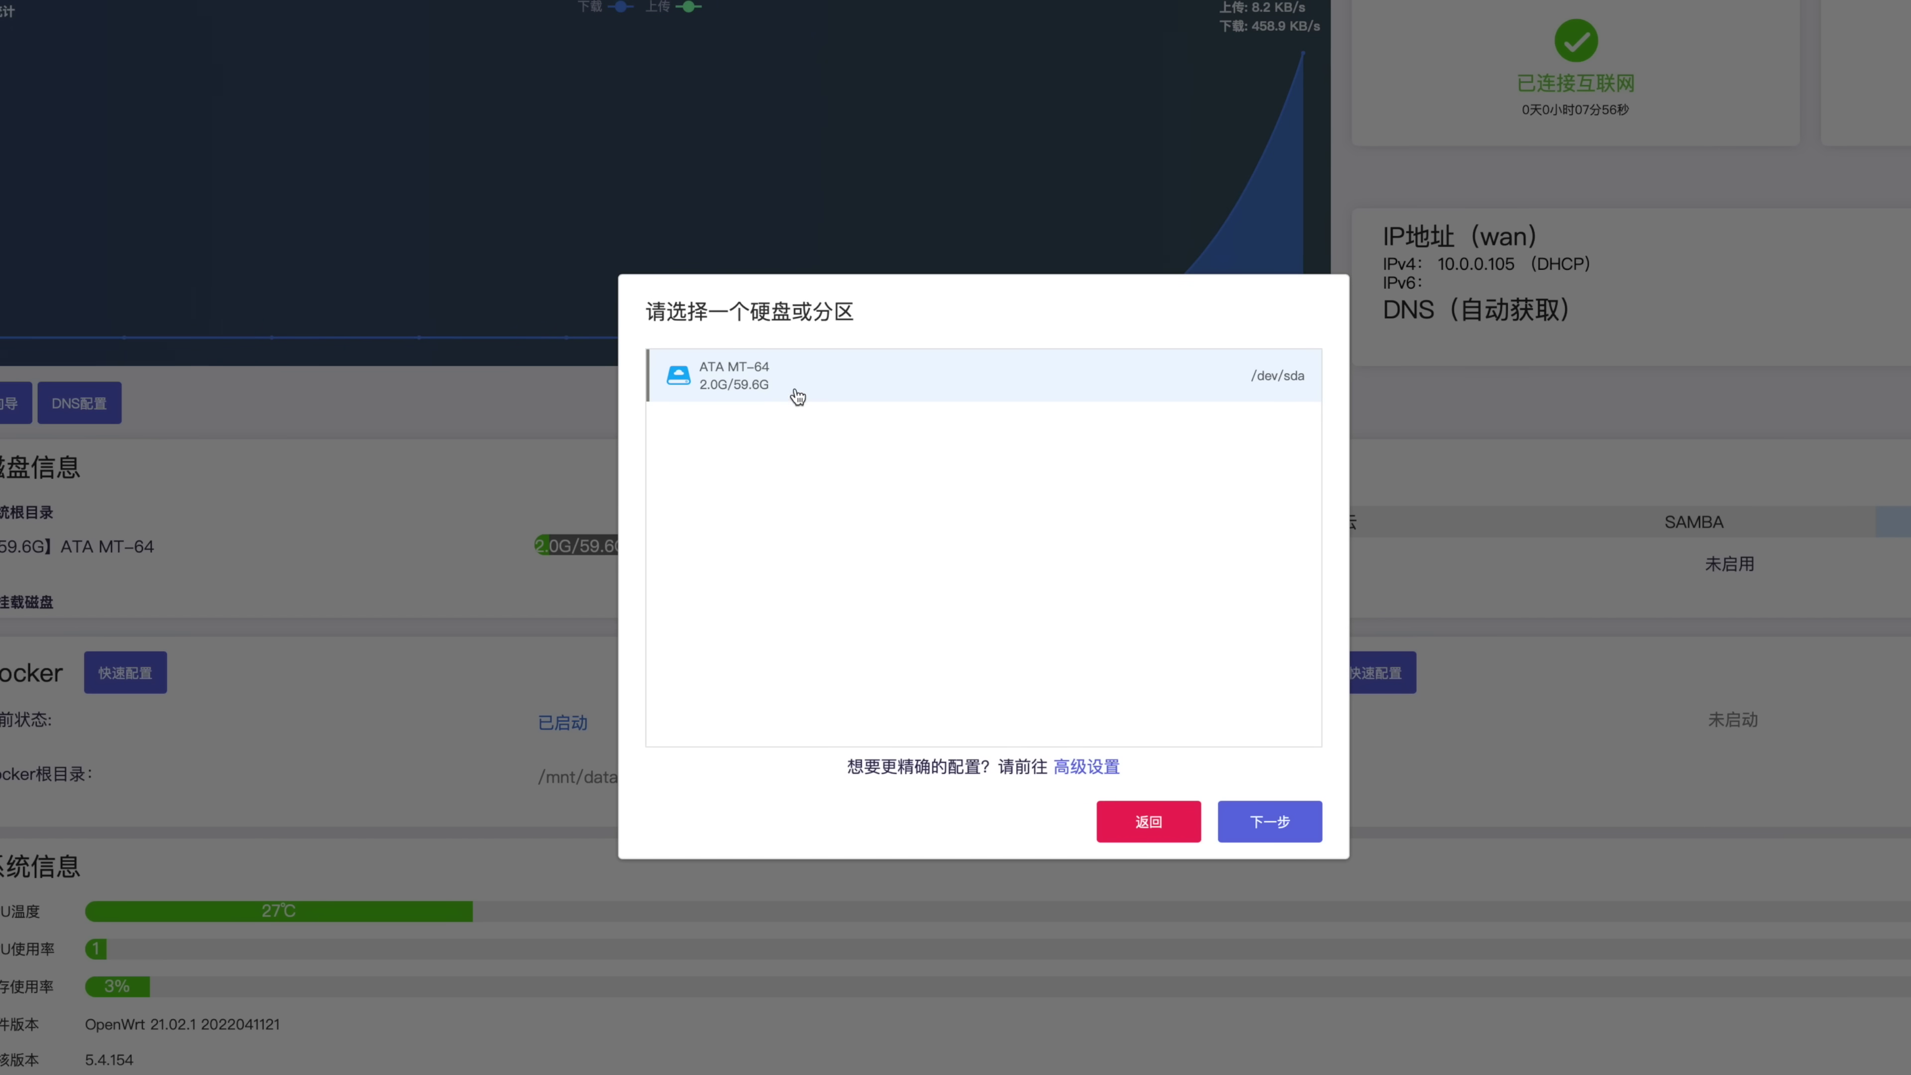
Pick the /mnt/data_sda3 partition and keep its existing file system unformatted
{"action": "left_click", "coordinate": [794, 396]}
{"action": "left_click", "coordinate": [860, 521]}
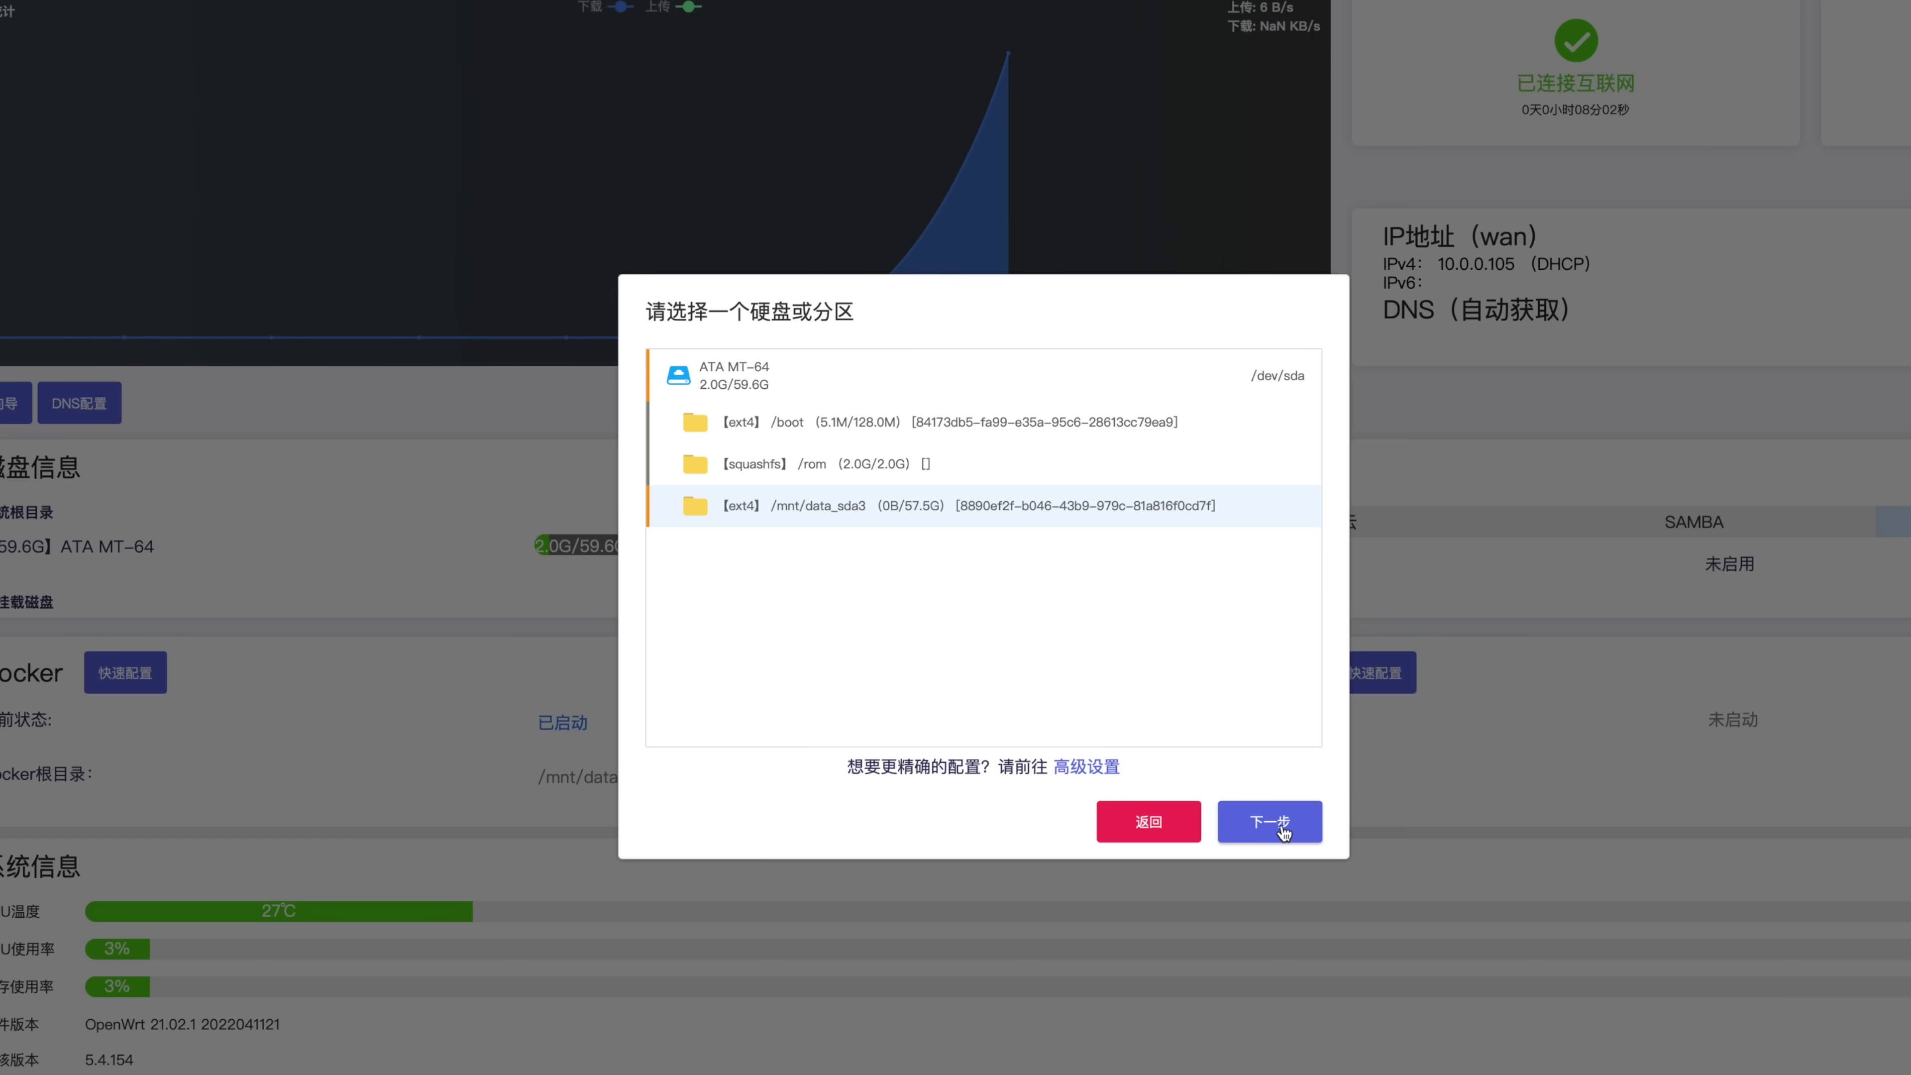
{"action": "left_click", "coordinate": [1283, 829]}
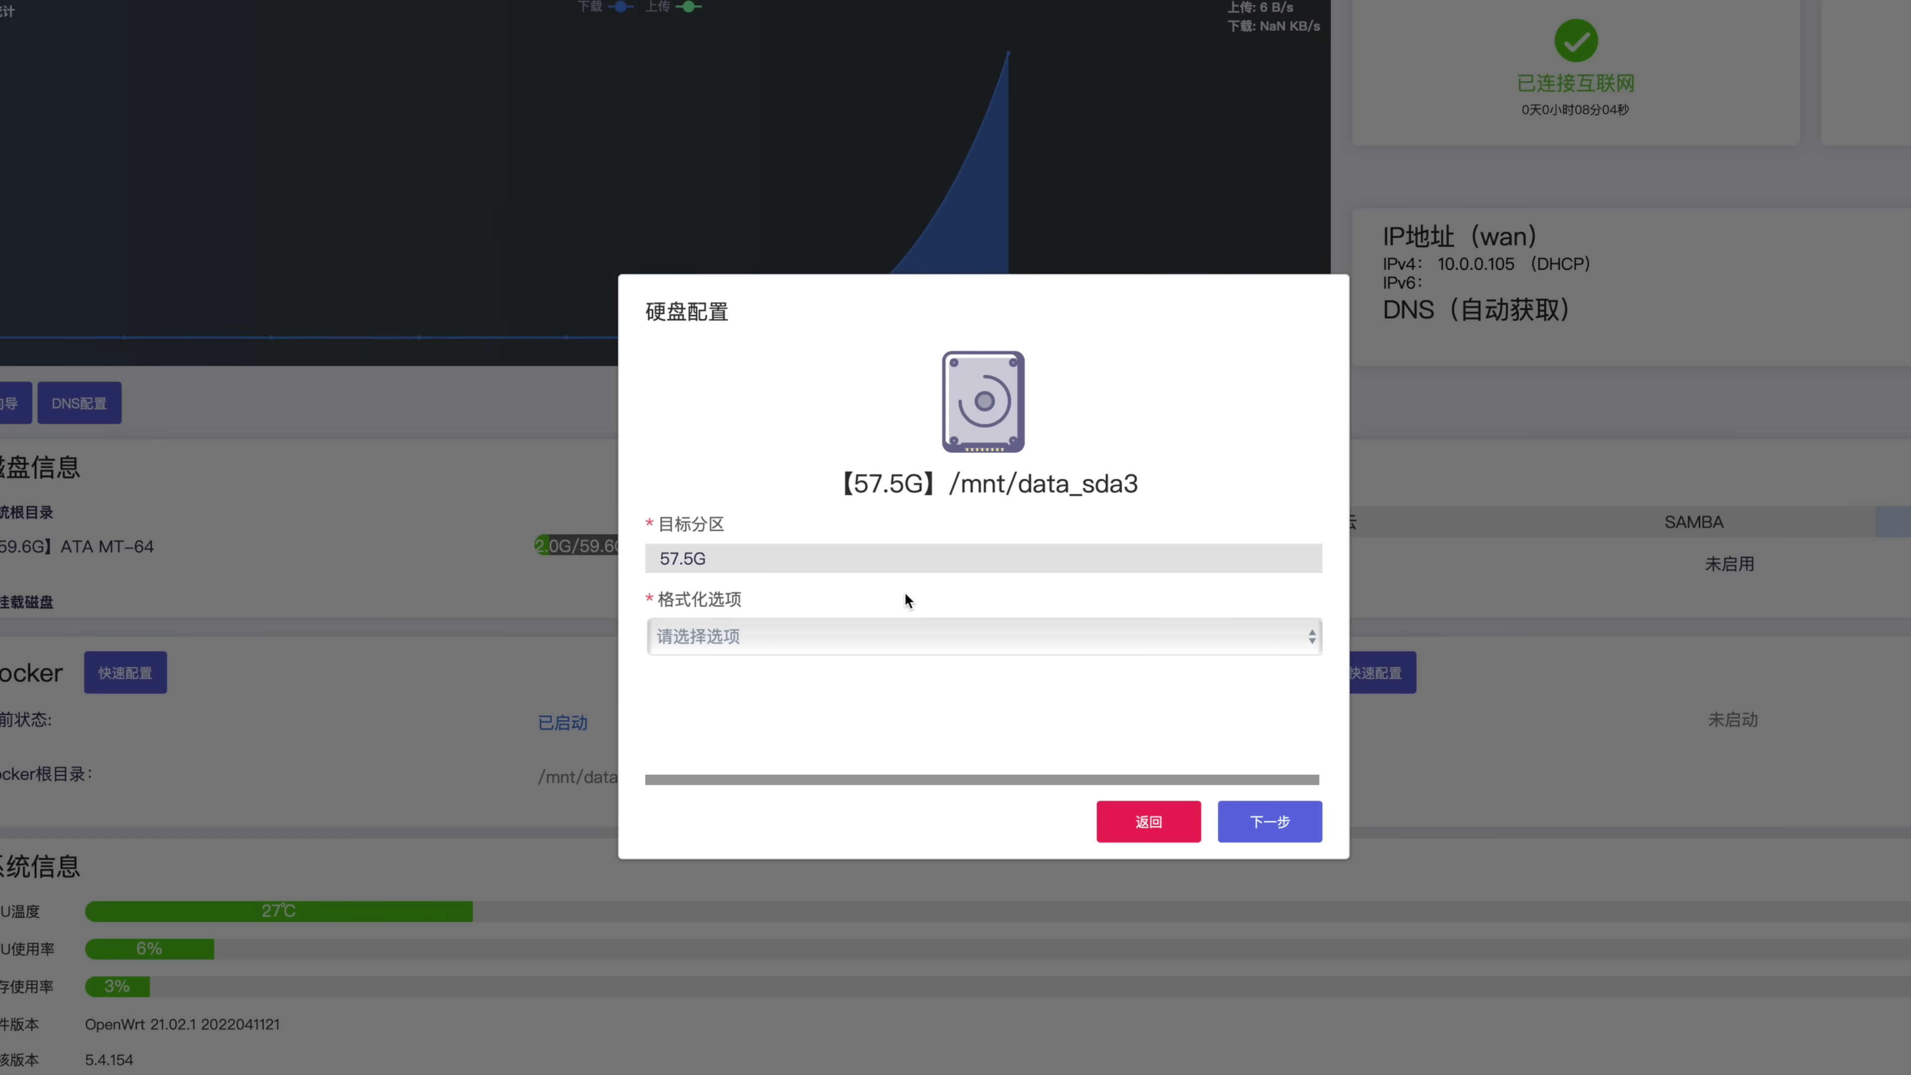
{"action": "left_click", "coordinate": [786, 636]}
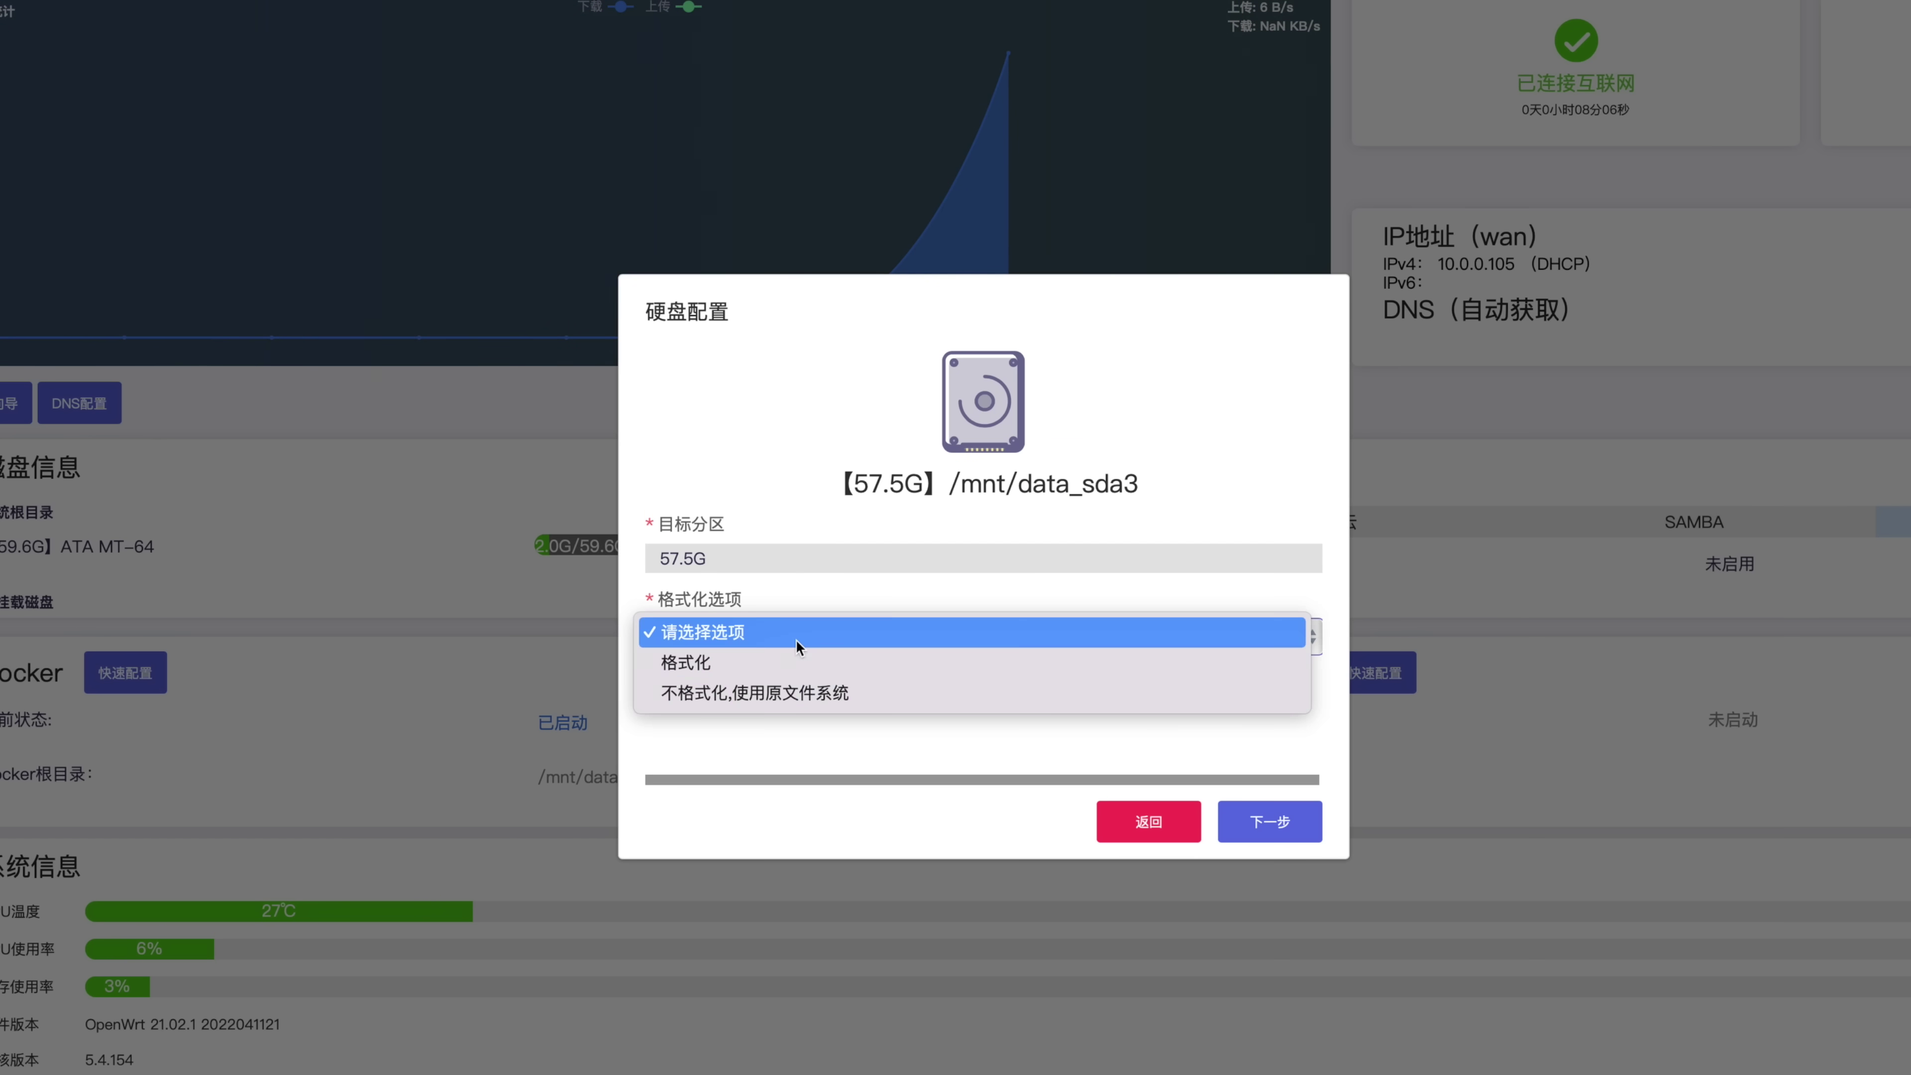
{"action": "left_click", "coordinate": [799, 697]}
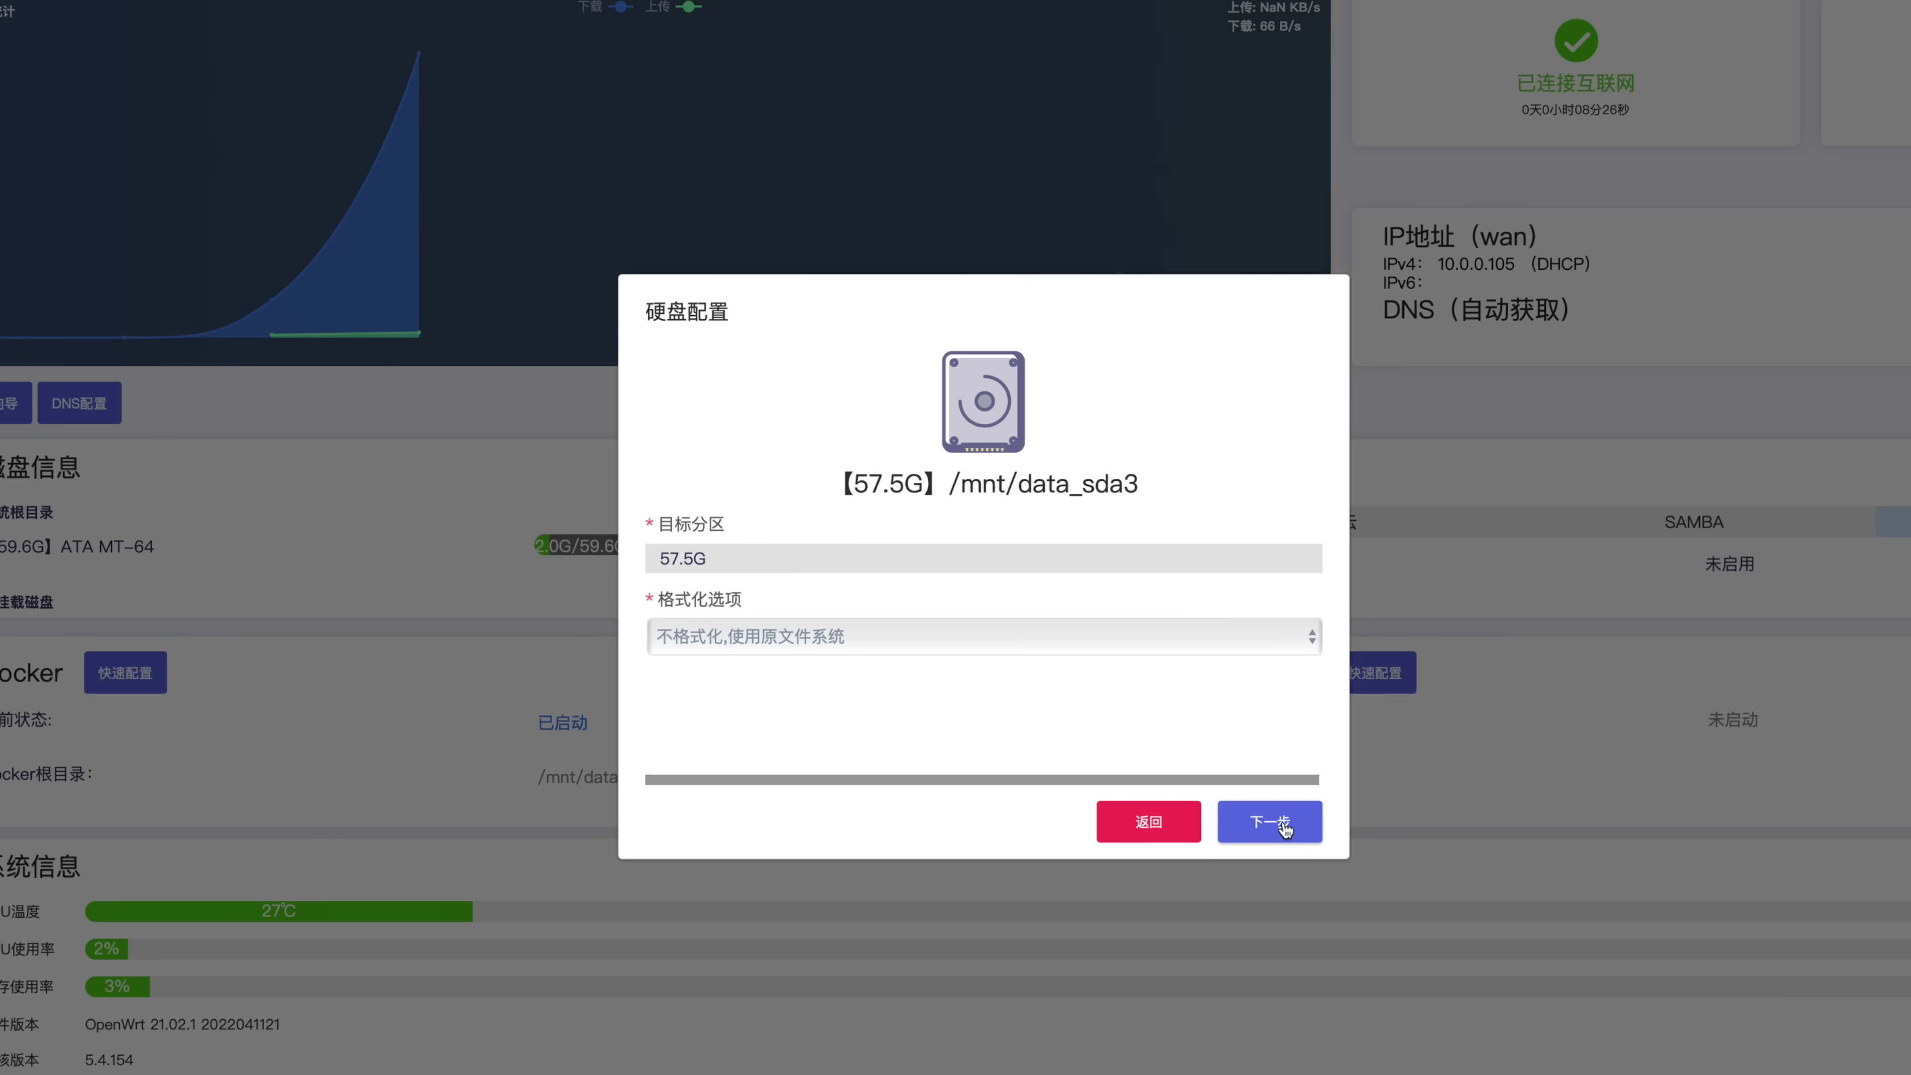
{"action": "left_click", "coordinate": [1283, 824]}
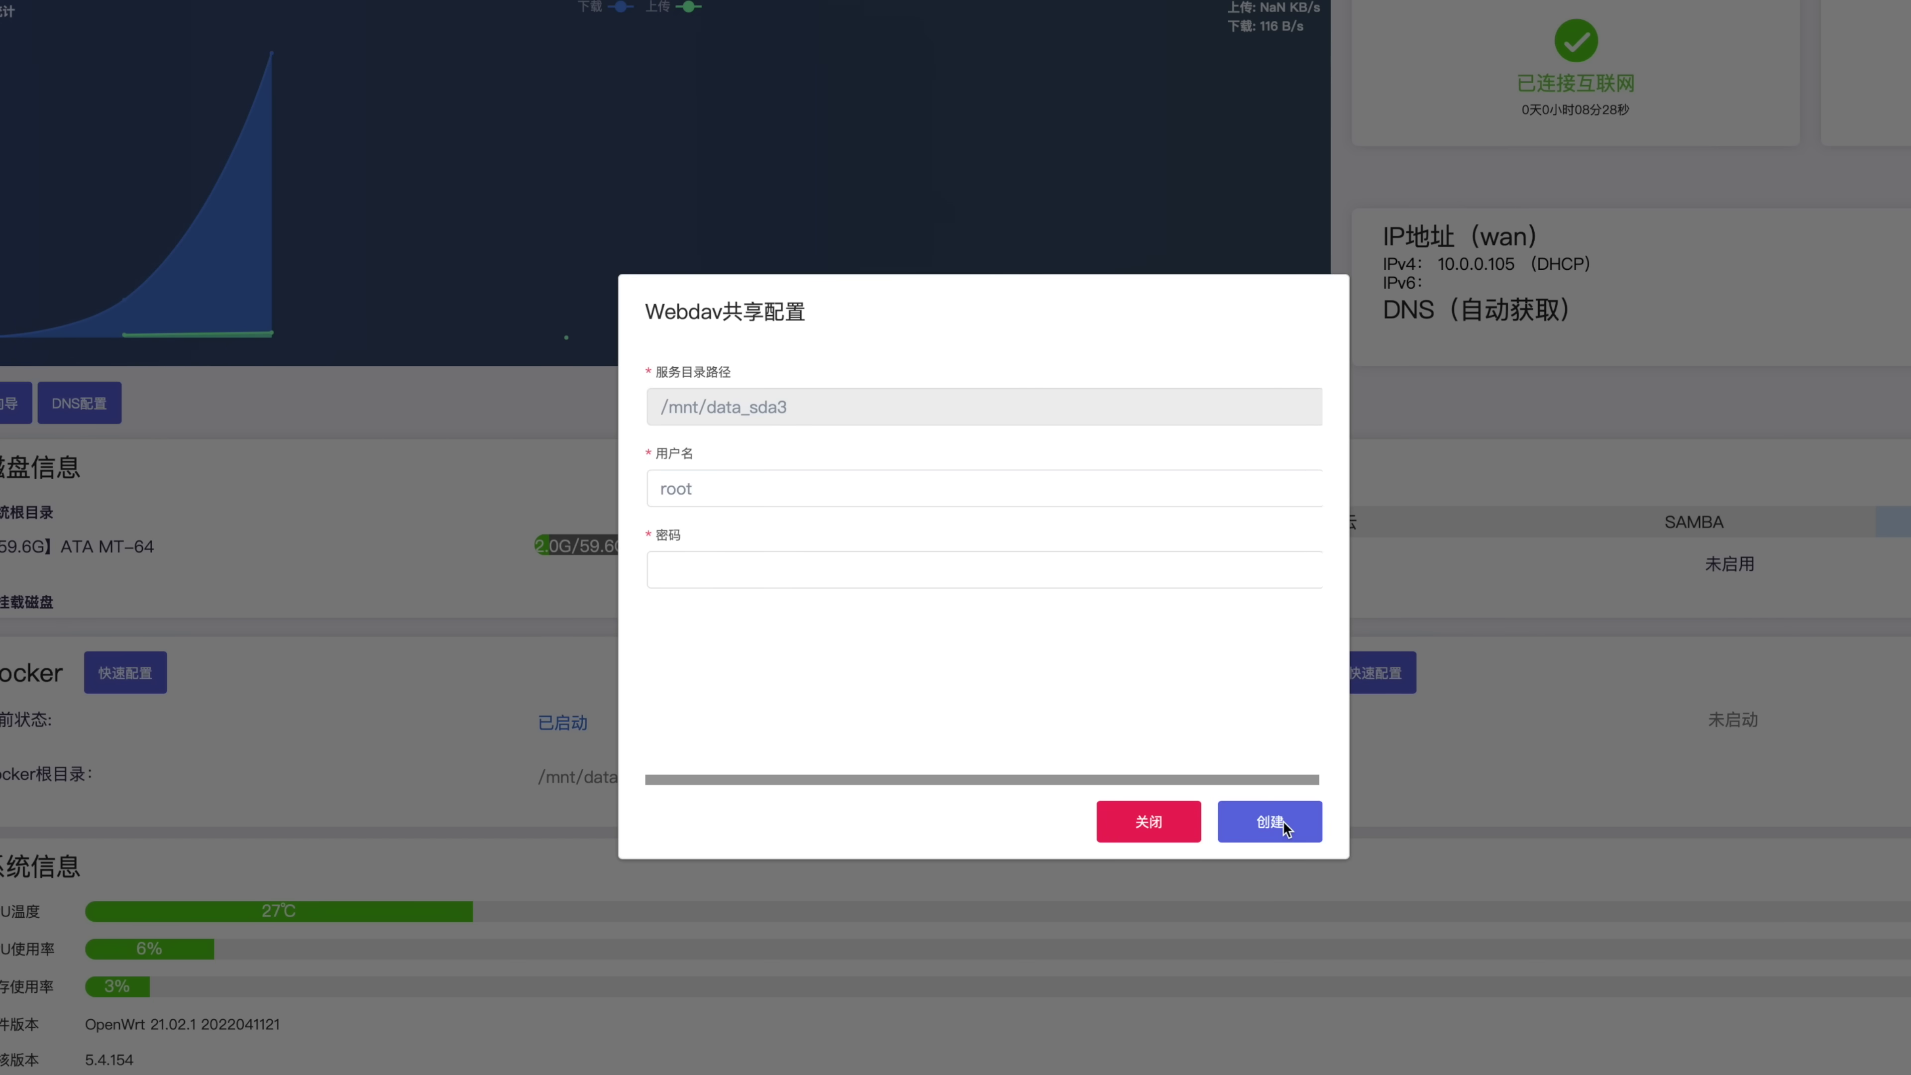
Keep username root, enter a password, and create the WebDAV share
{"action": "double_click", "coordinate": [737, 490]}
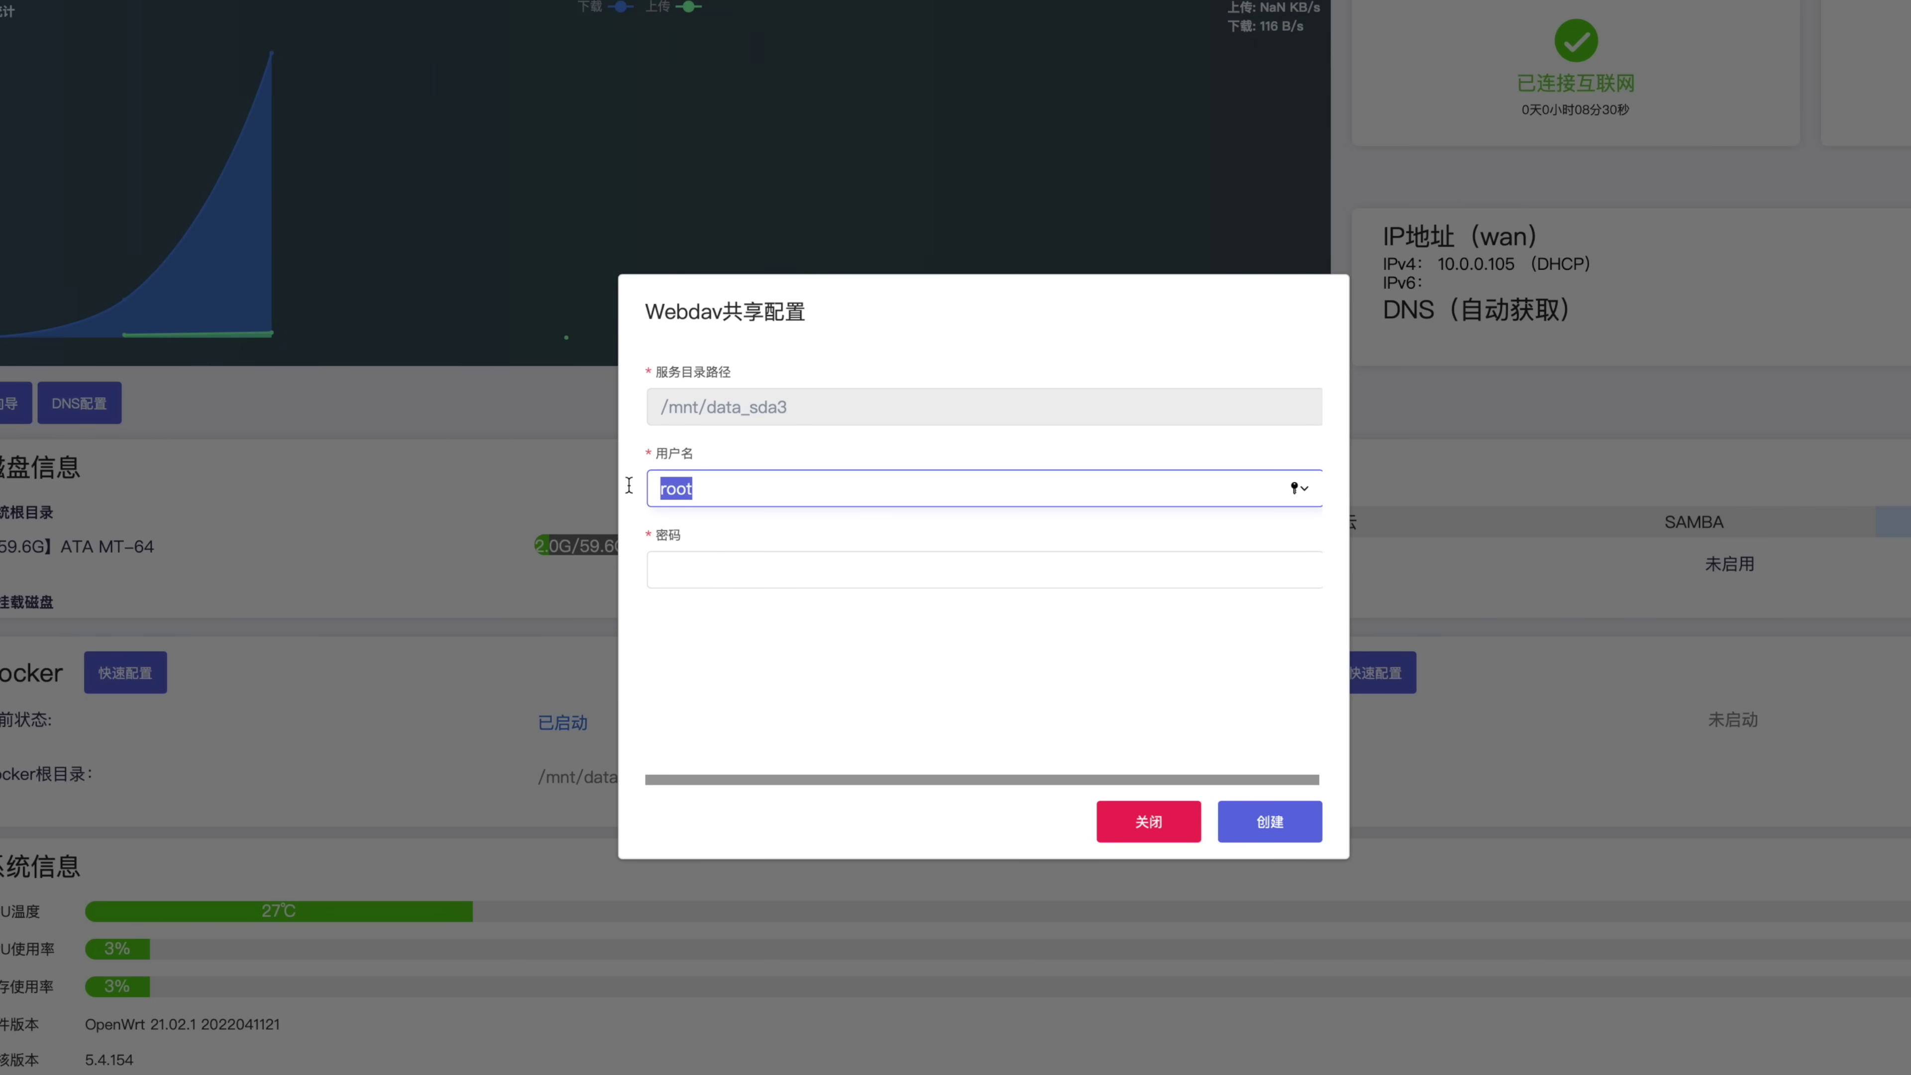
{"action": "left_click", "coordinate": [724, 576]}
{"action": "type", "text": "root"}
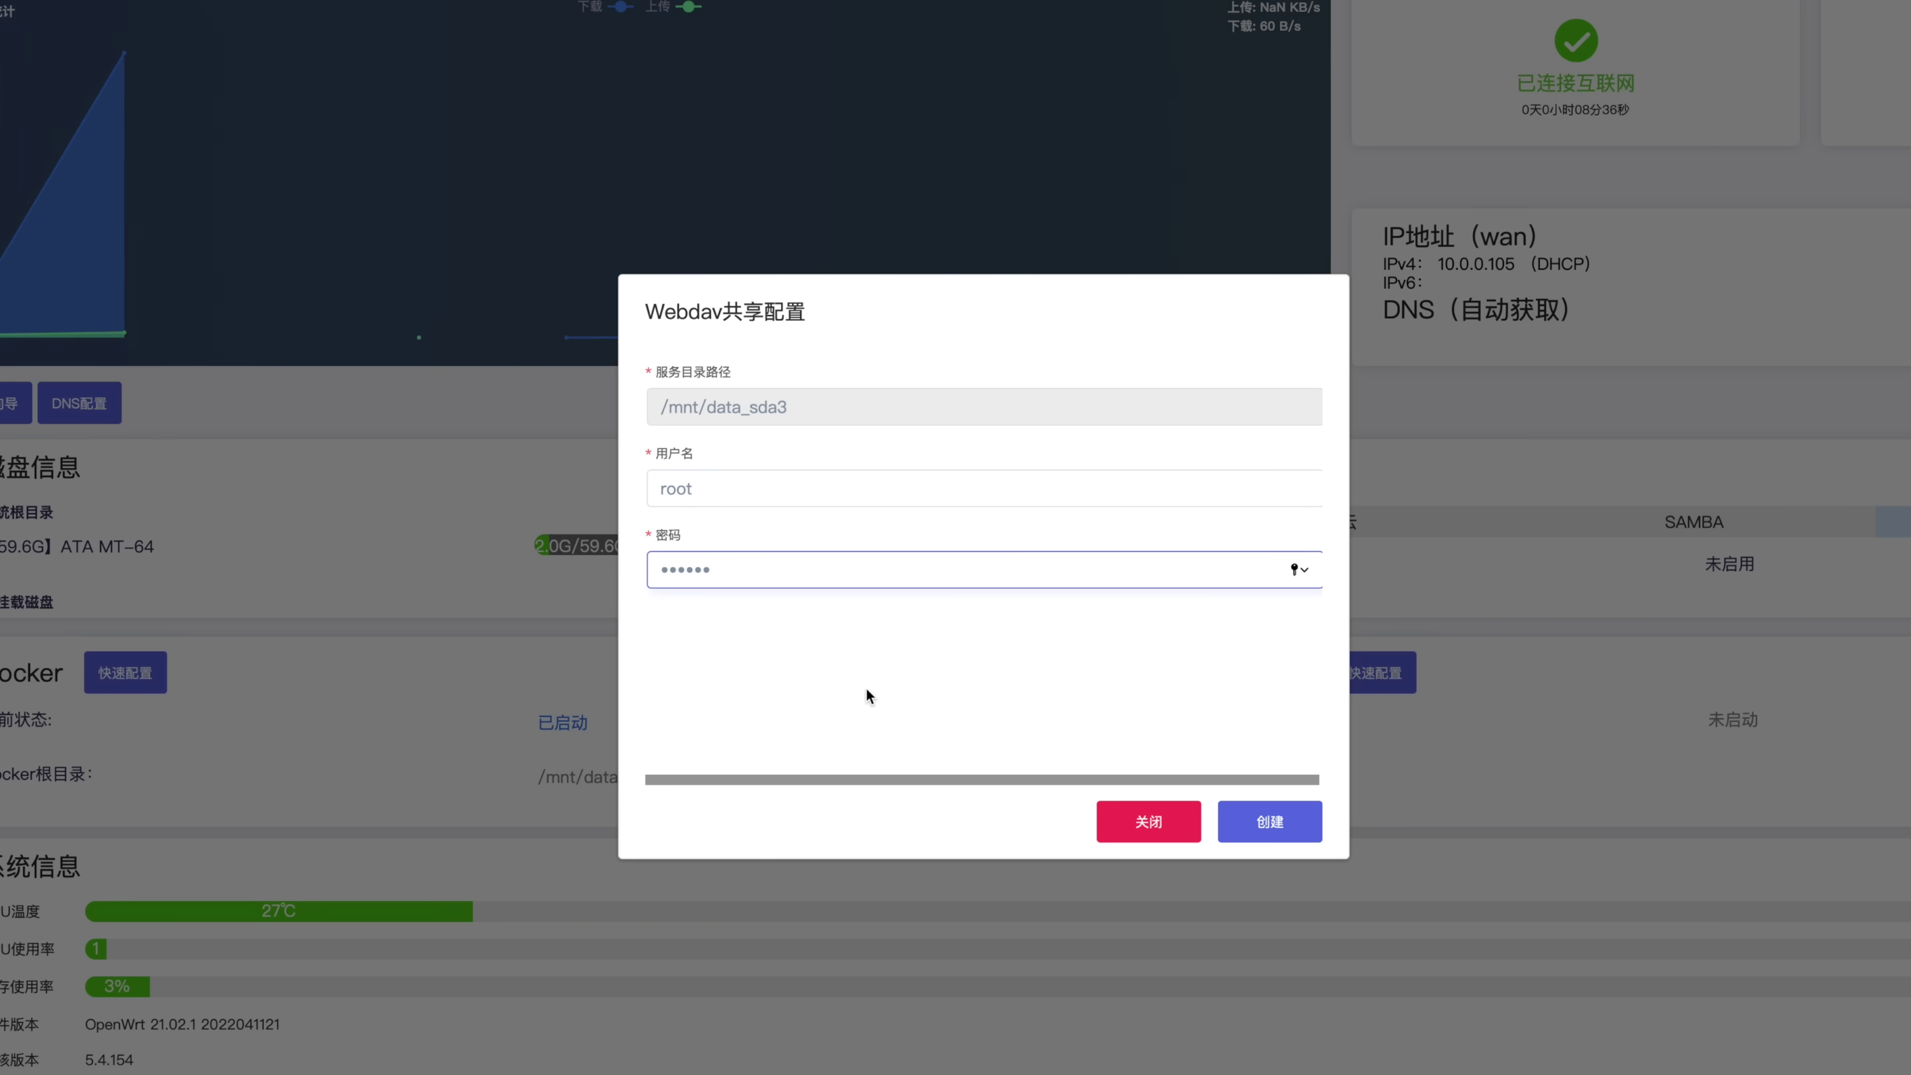
{"action": "left_click", "coordinate": [1270, 825]}
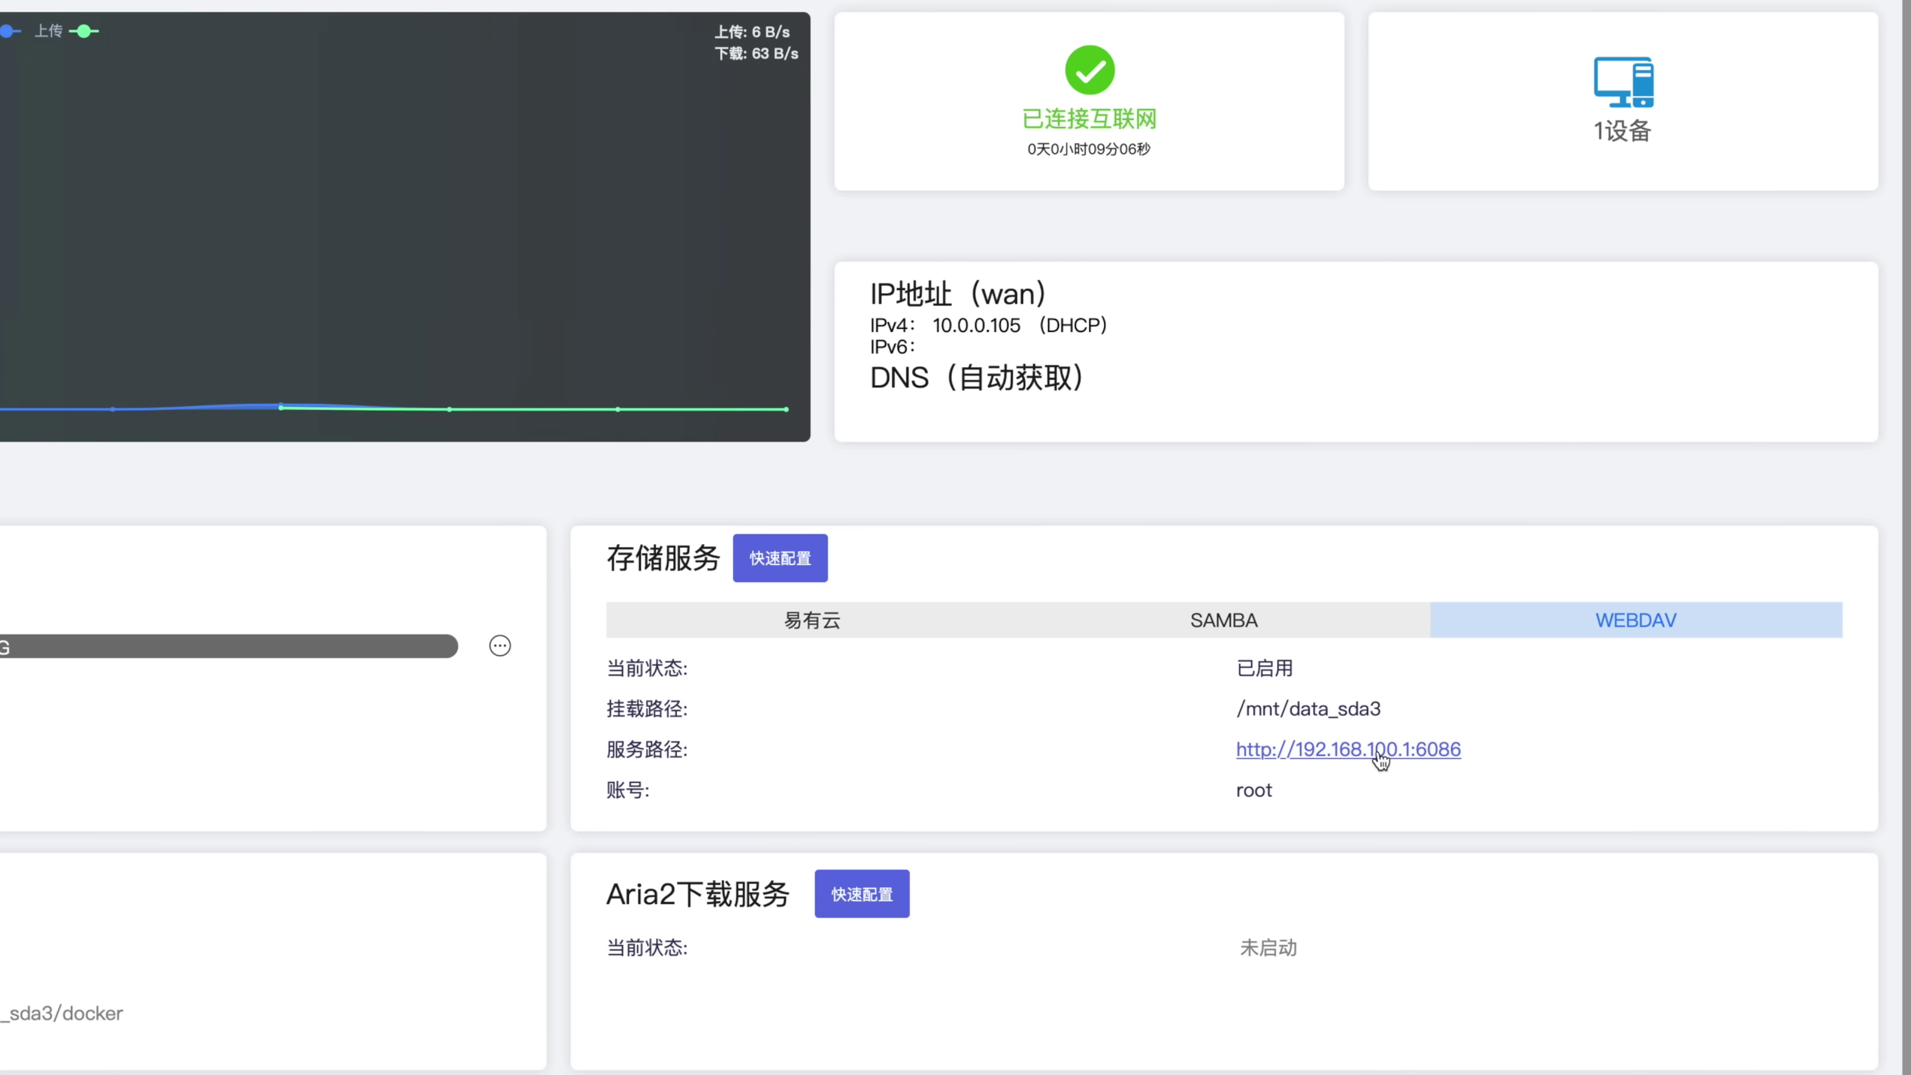
{"action": "left_click", "coordinate": [1404, 753]}
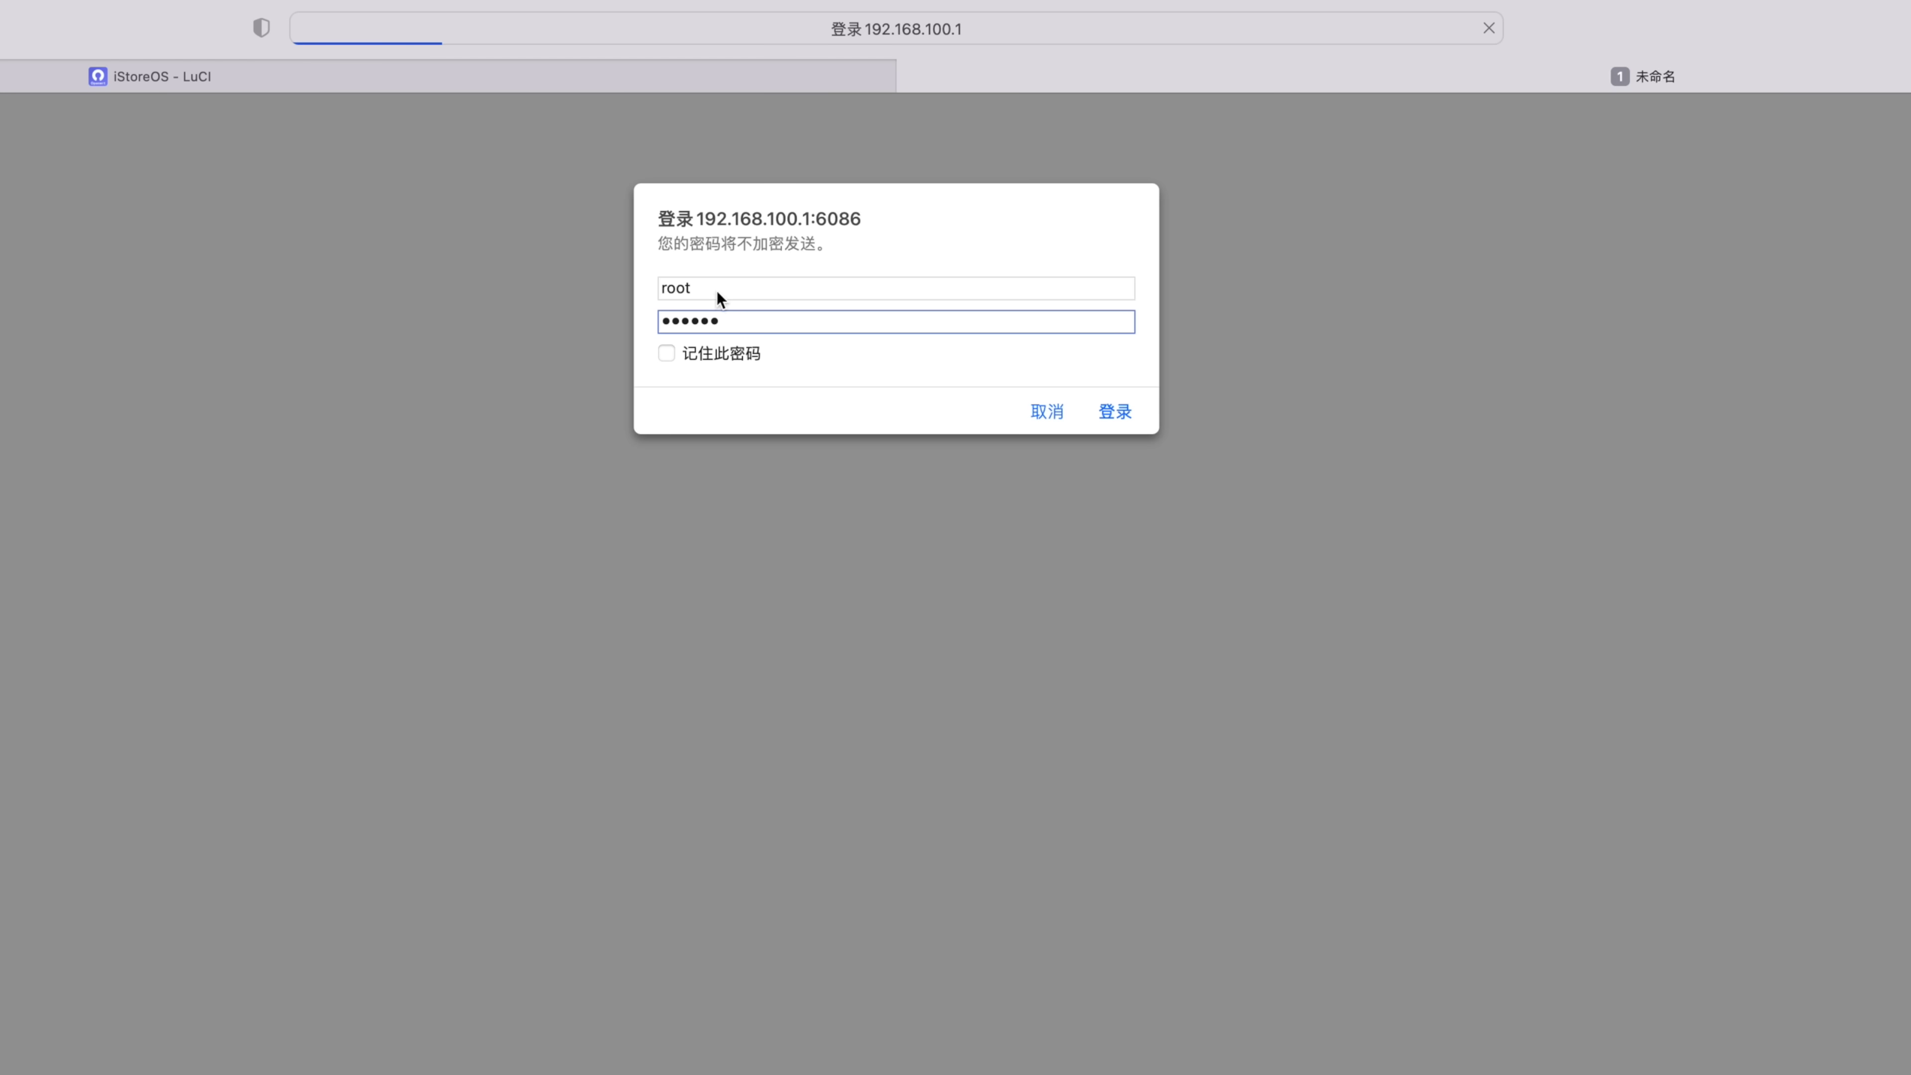
{"action": "left_click", "coordinate": [719, 358]}
{"action": "left_click", "coordinate": [1120, 416]}
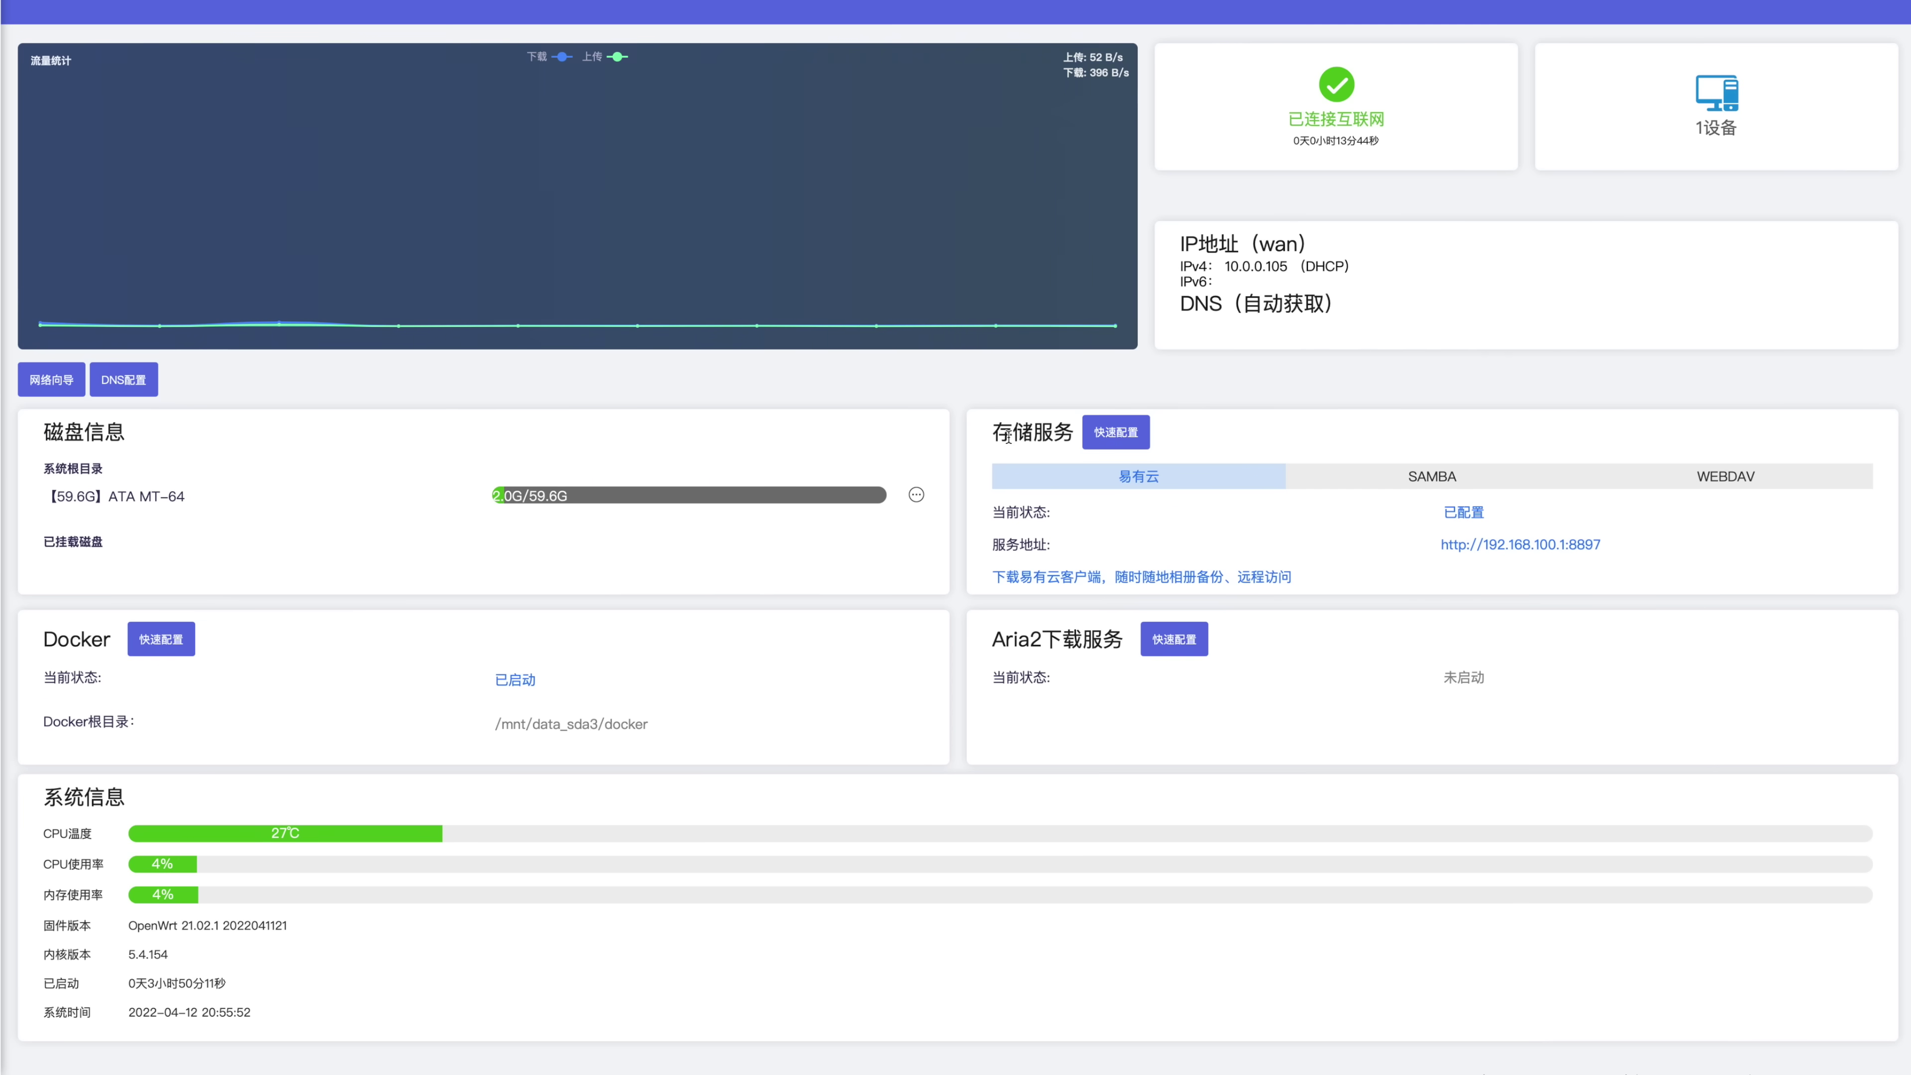
{"action": "left_click_drag", "start_coordinate": [1001, 437], "coordinate": [1076, 436]}
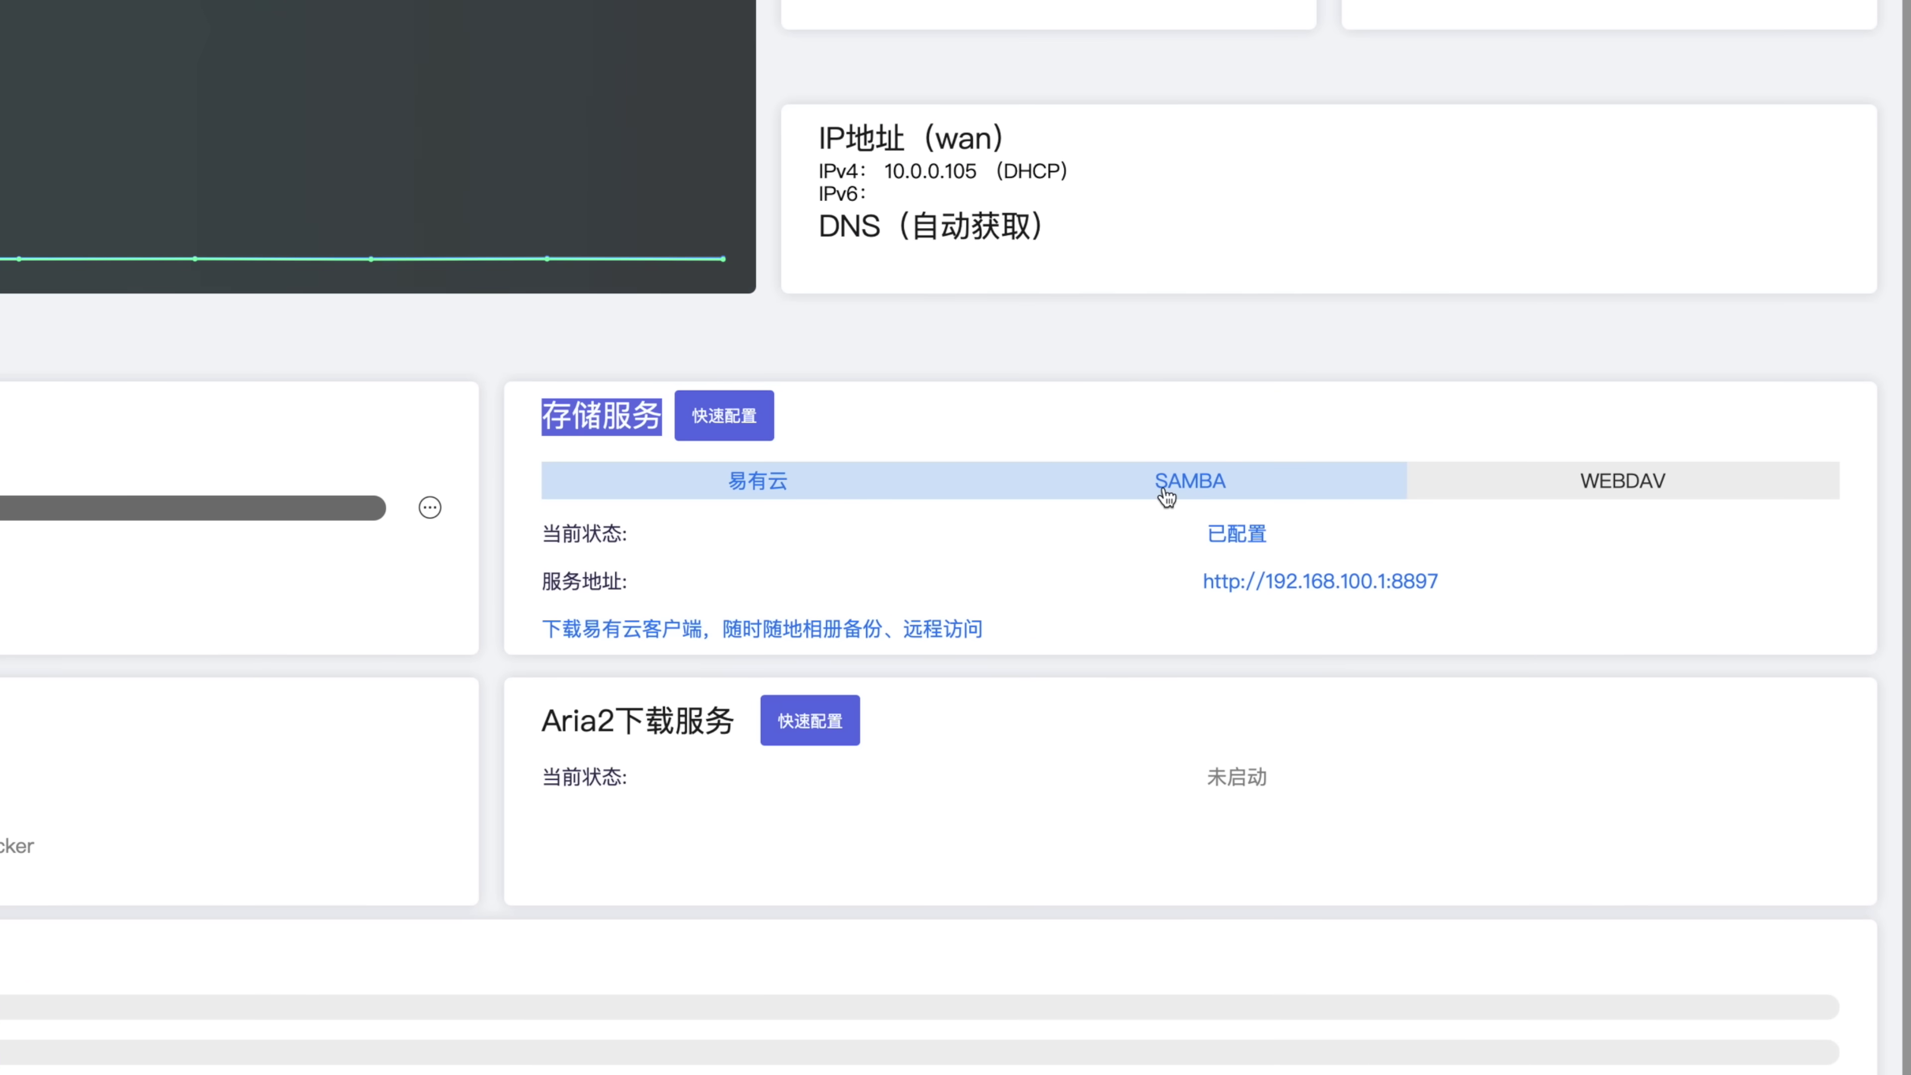
Review the SAMBA and WEBDAV details, then start Aria2 quick setup and install its plugin
{"action": "left_click", "coordinate": [1166, 493]}
{"action": "left_click", "coordinate": [1651, 497]}
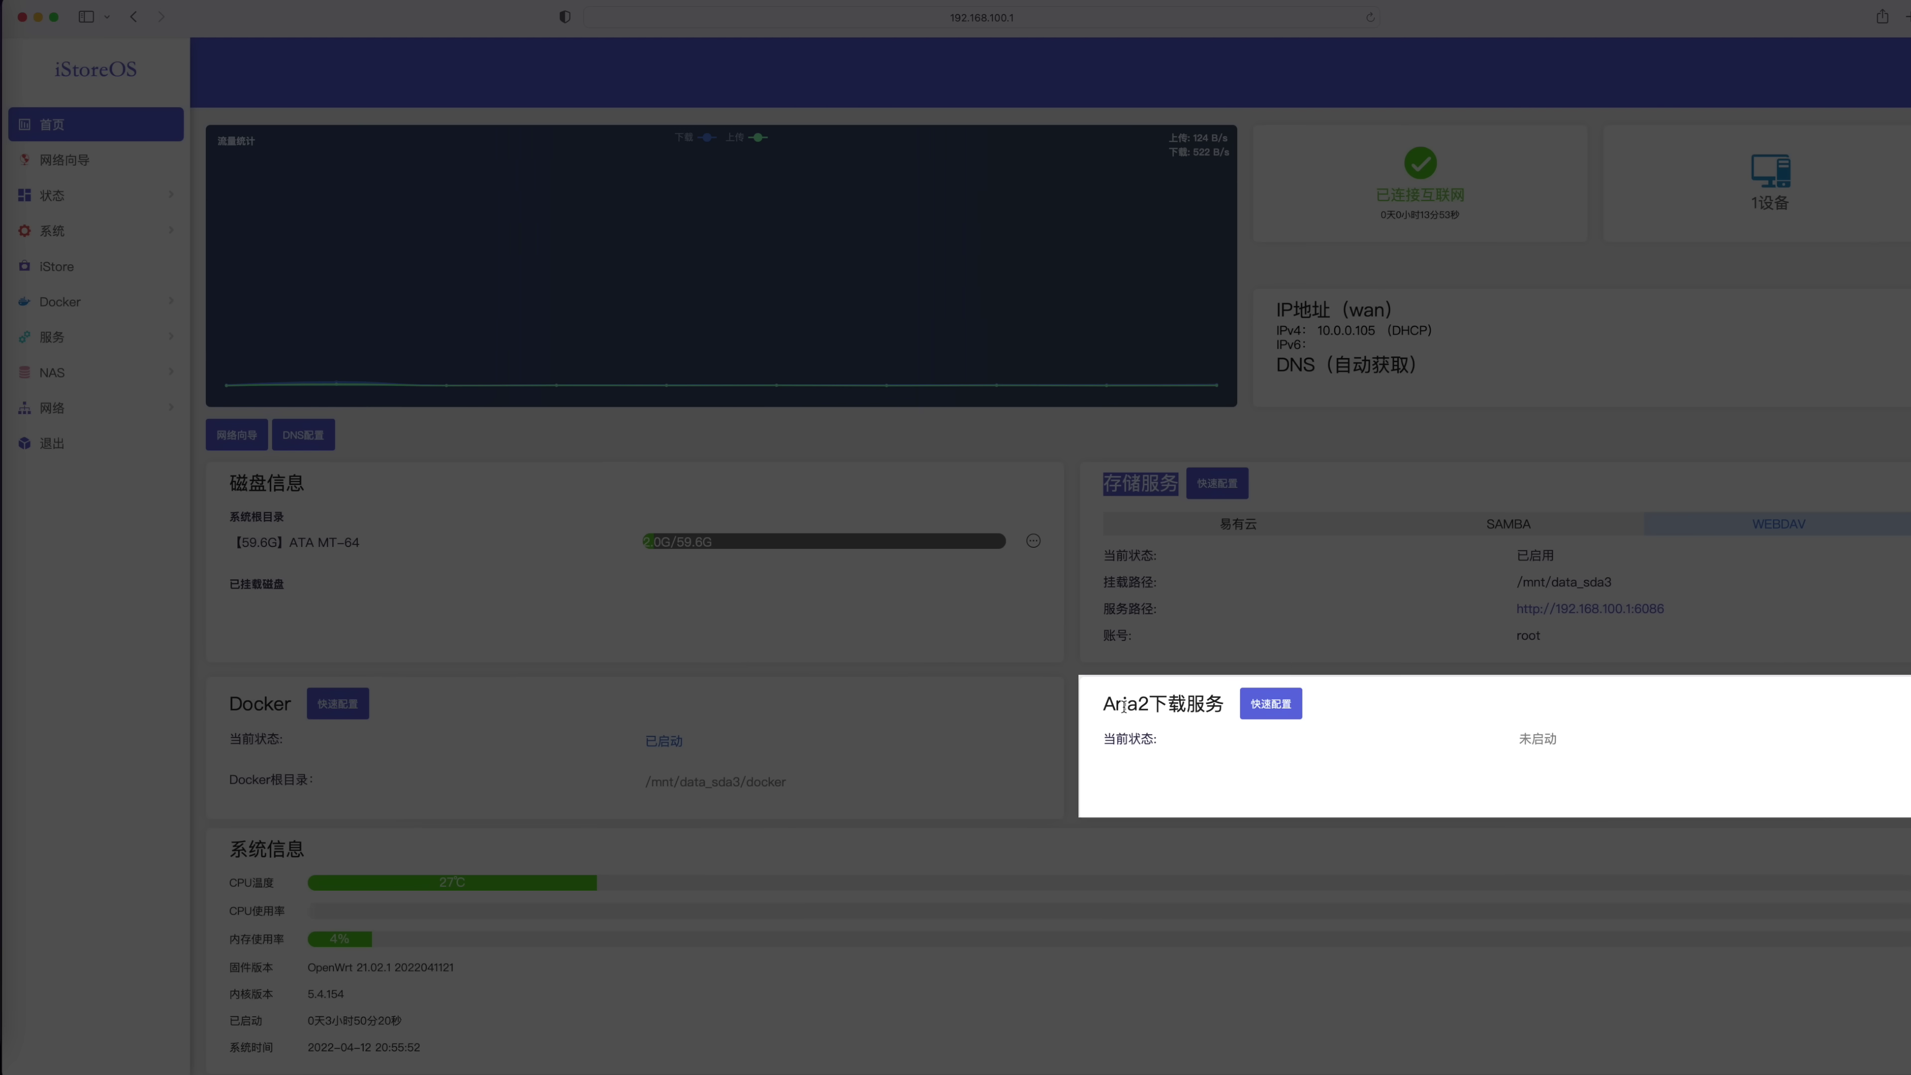
{"action": "left_click_drag", "start_coordinate": [1103, 705], "coordinate": [1222, 705]}
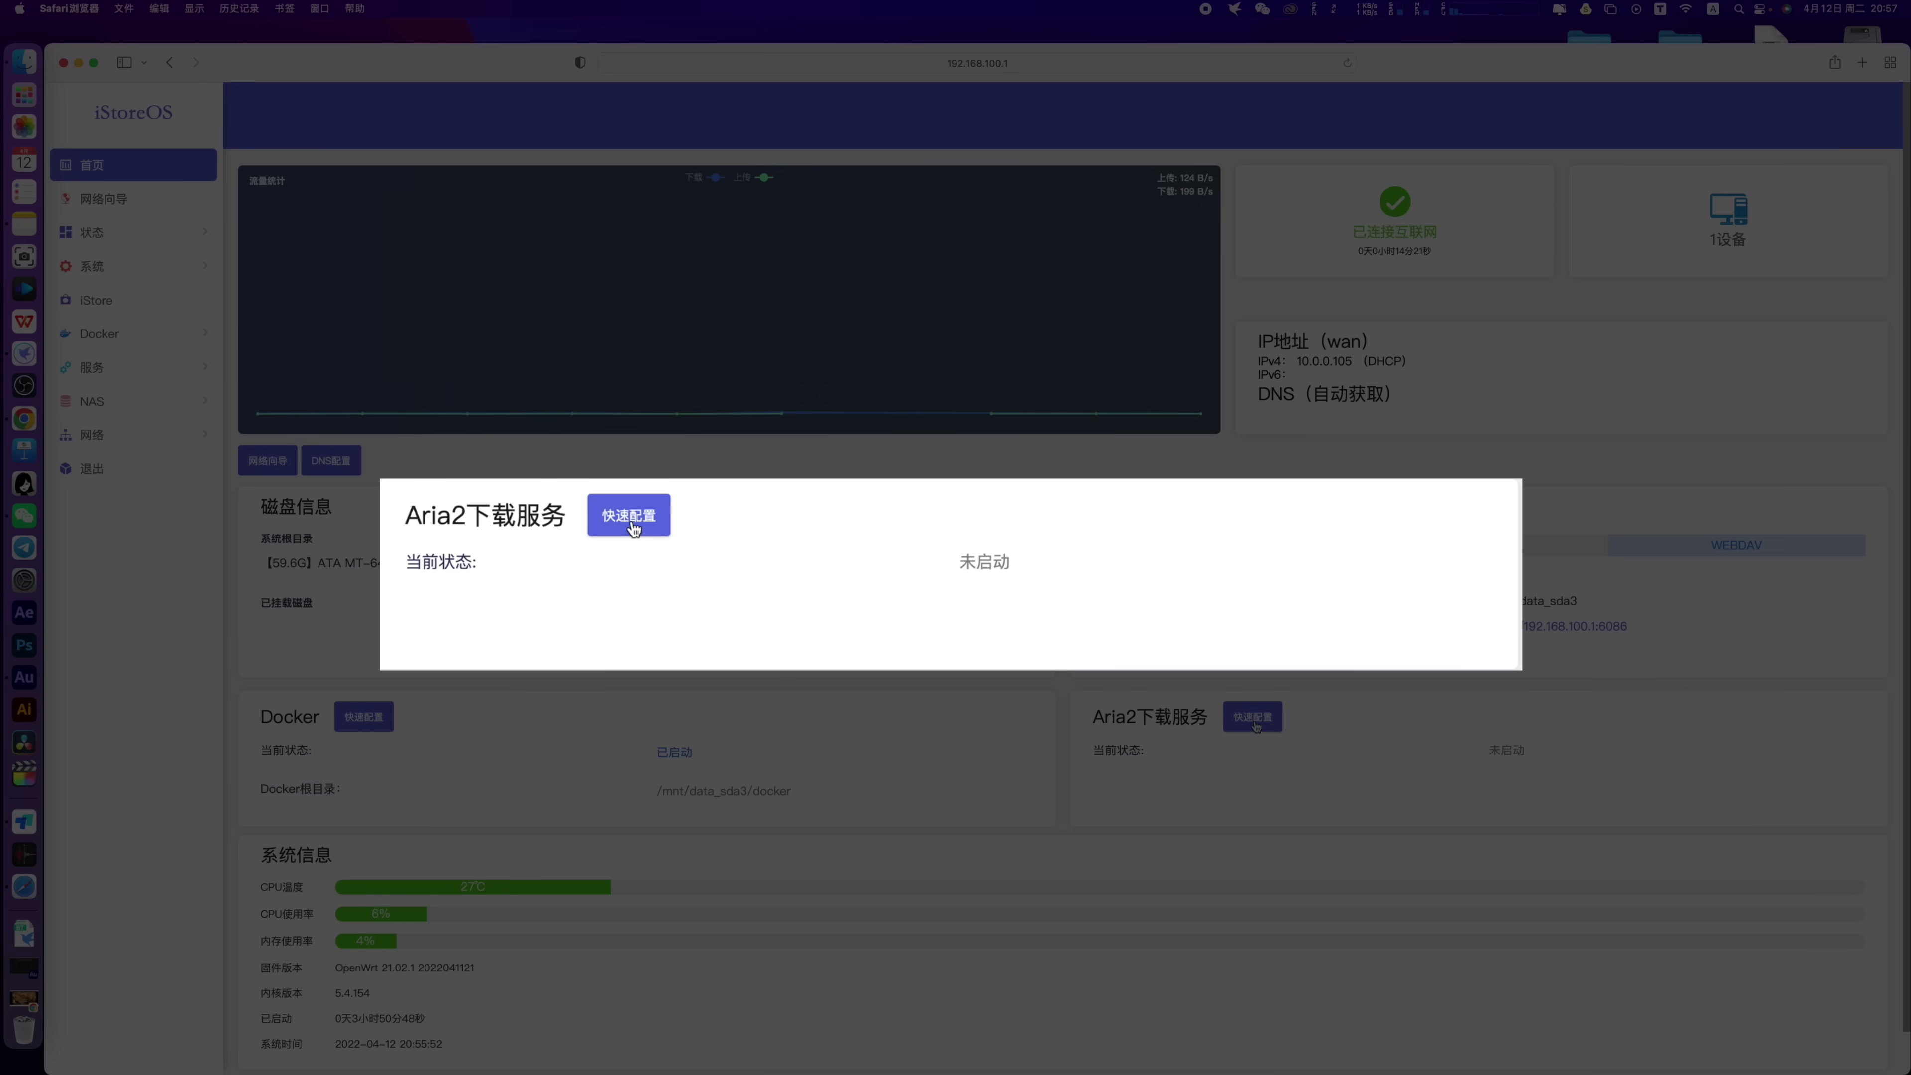
{"action": "left_click", "coordinate": [1254, 722]}
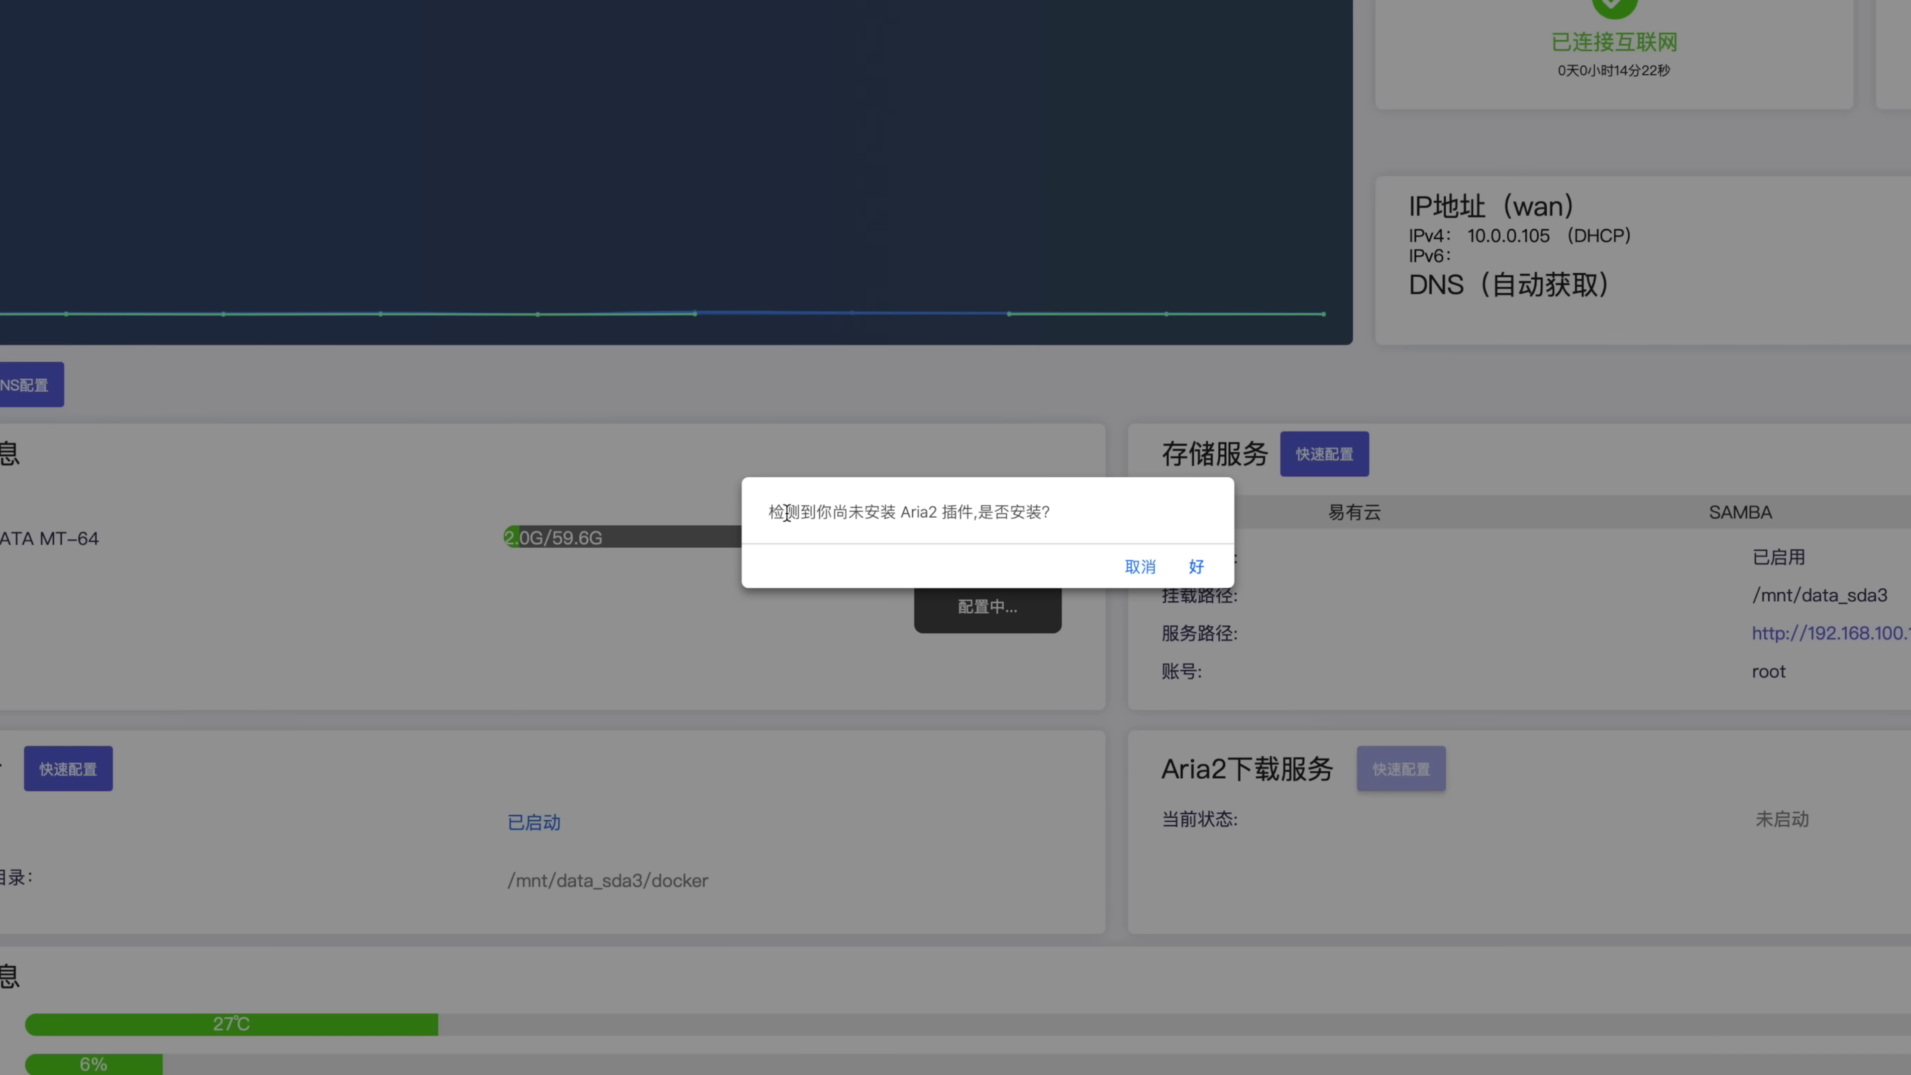
{"action": "left_click_drag", "start_coordinate": [830, 548], "coordinate": [1043, 513]}
{"action": "left_click", "coordinate": [1196, 566]}
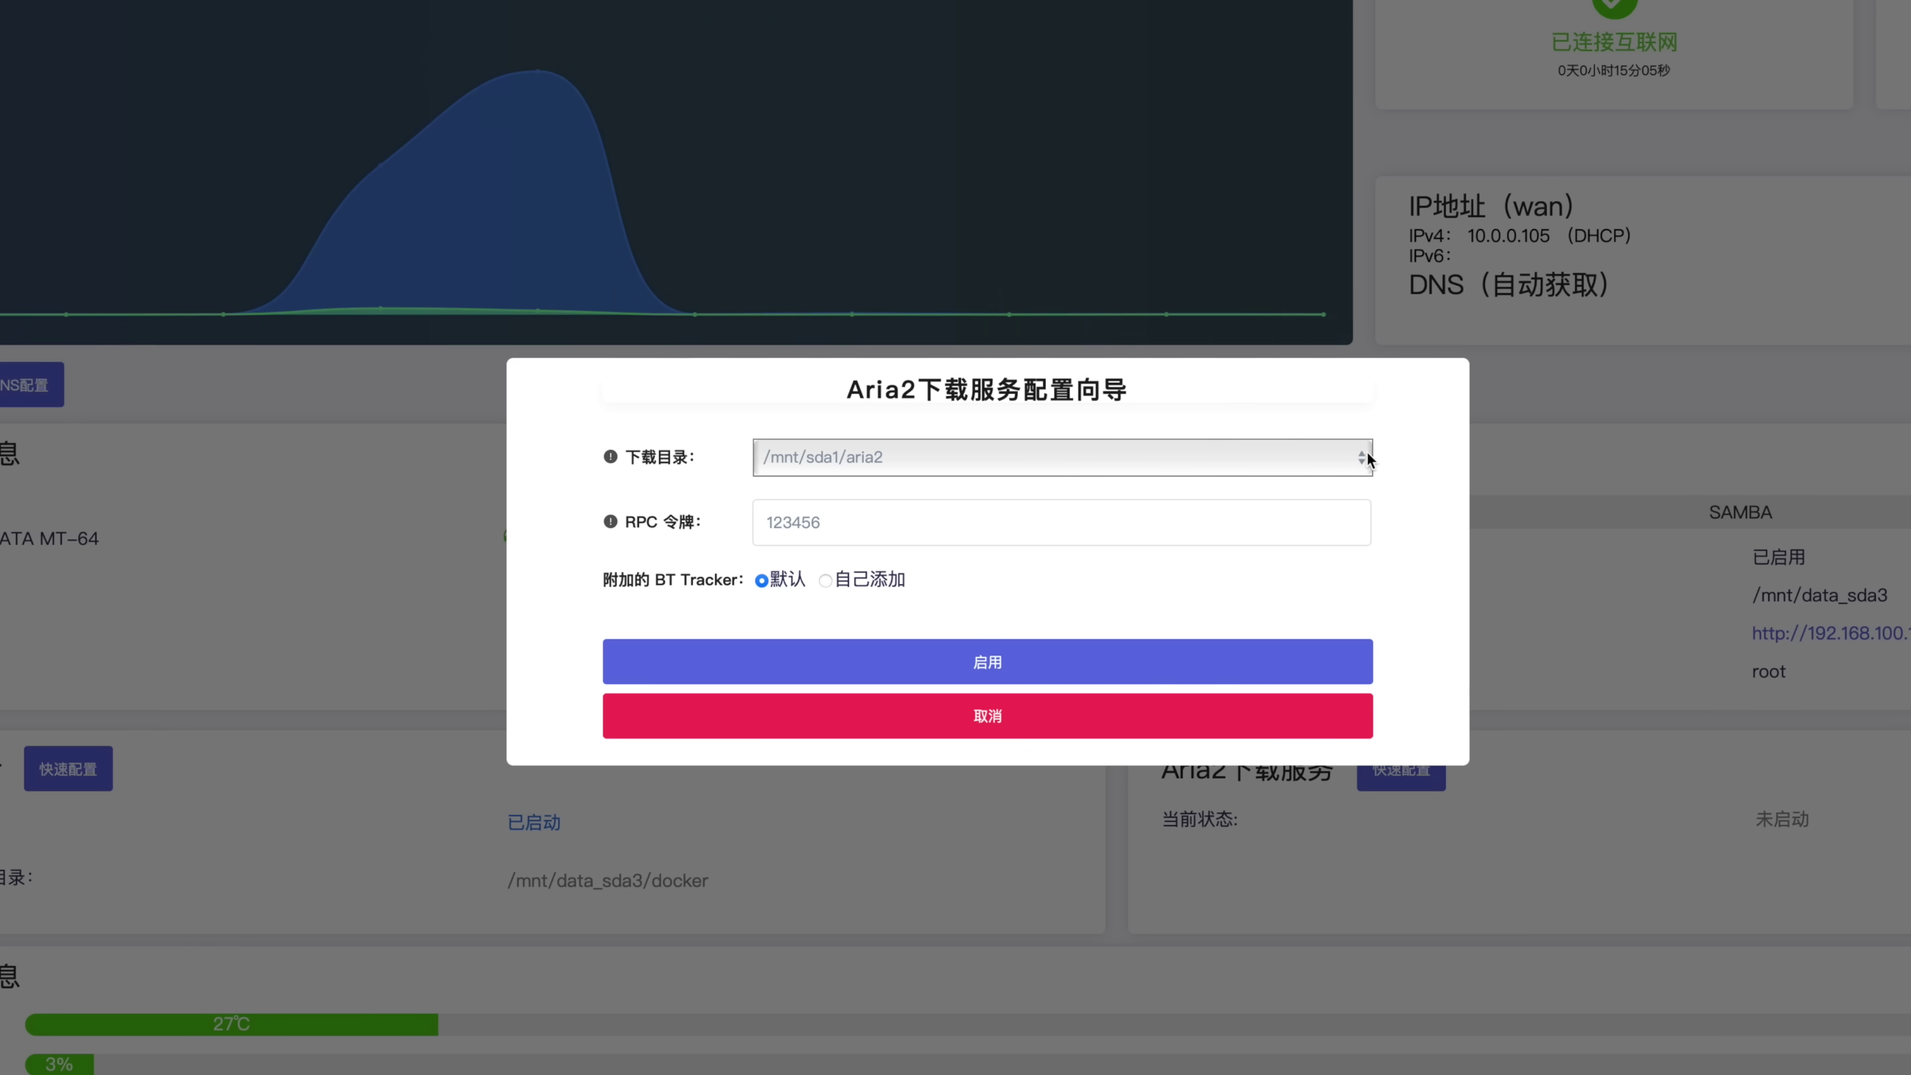
Enable Aria2 with download directory /mnt/data_sda3/aria2 and open the AriaNg page
{"action": "left_click", "coordinate": [1363, 456]}
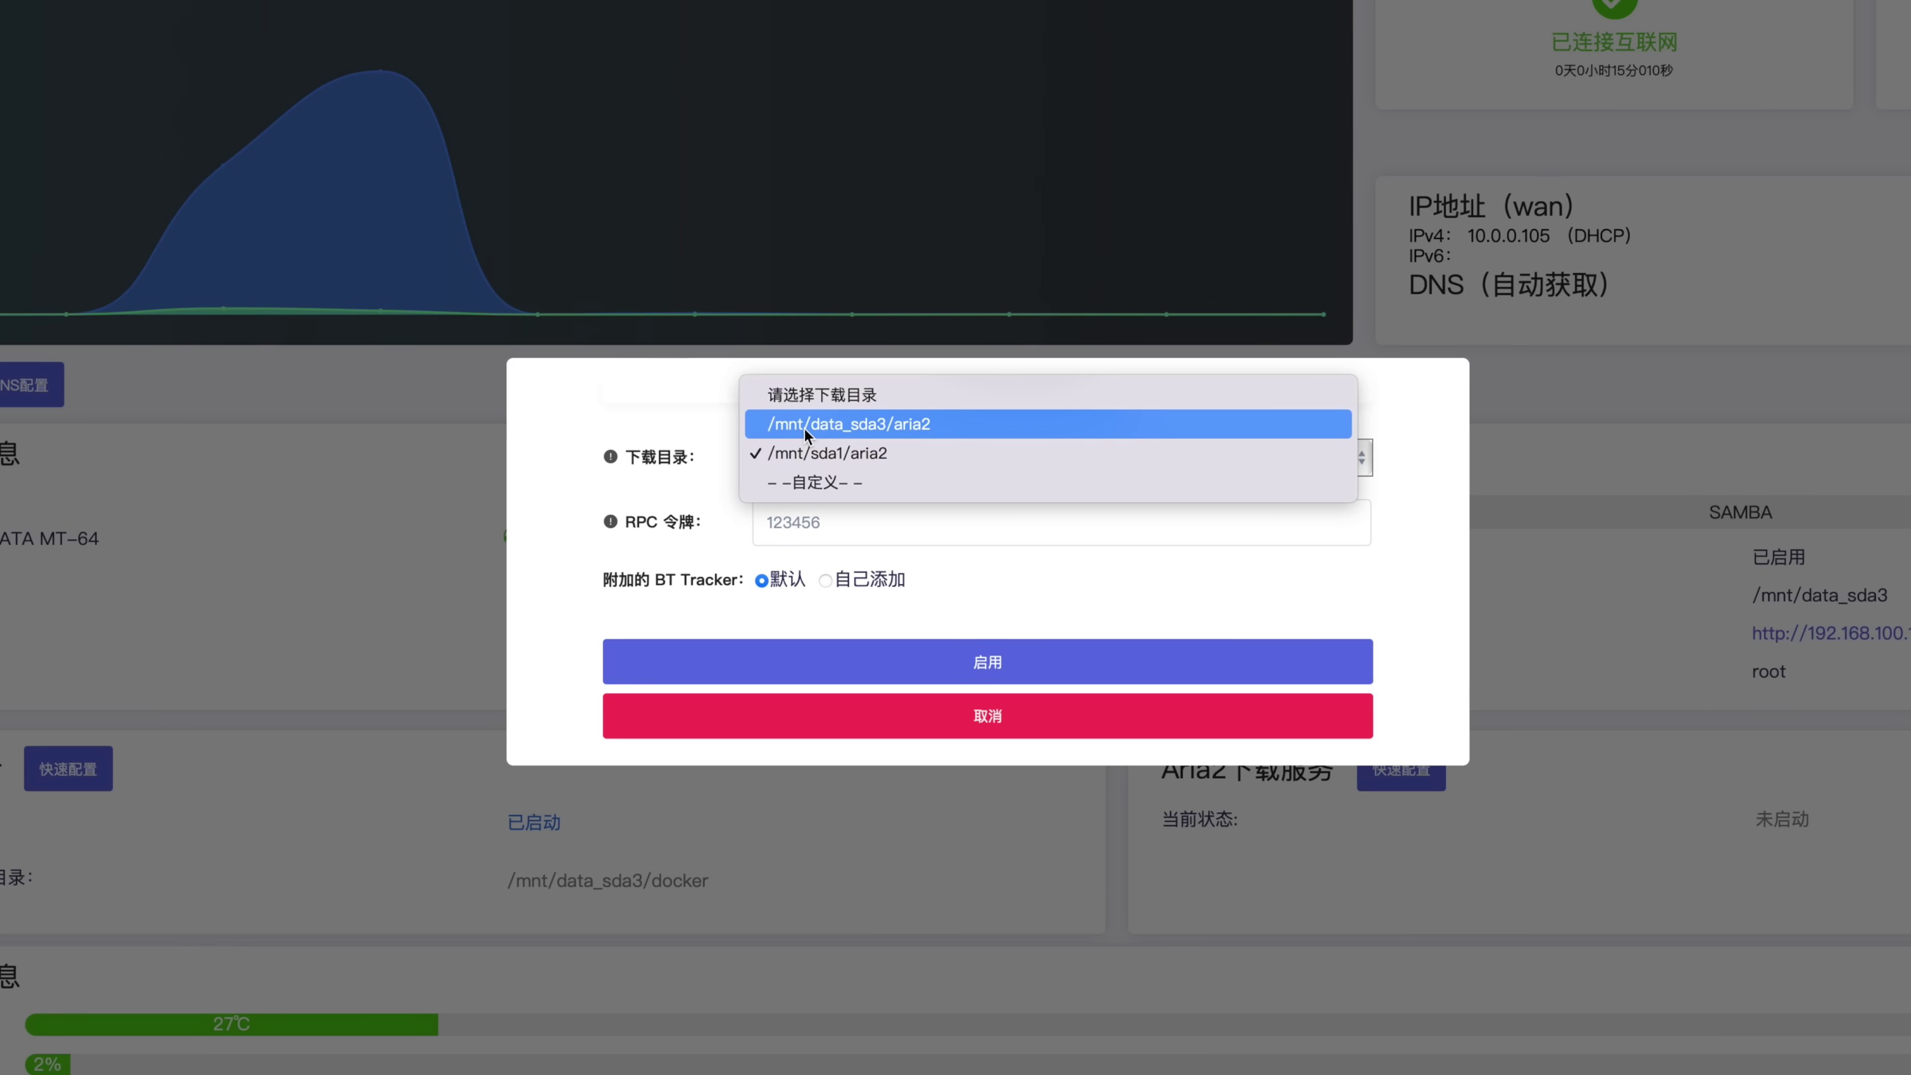
{"action": "left_click", "coordinate": [891, 427]}
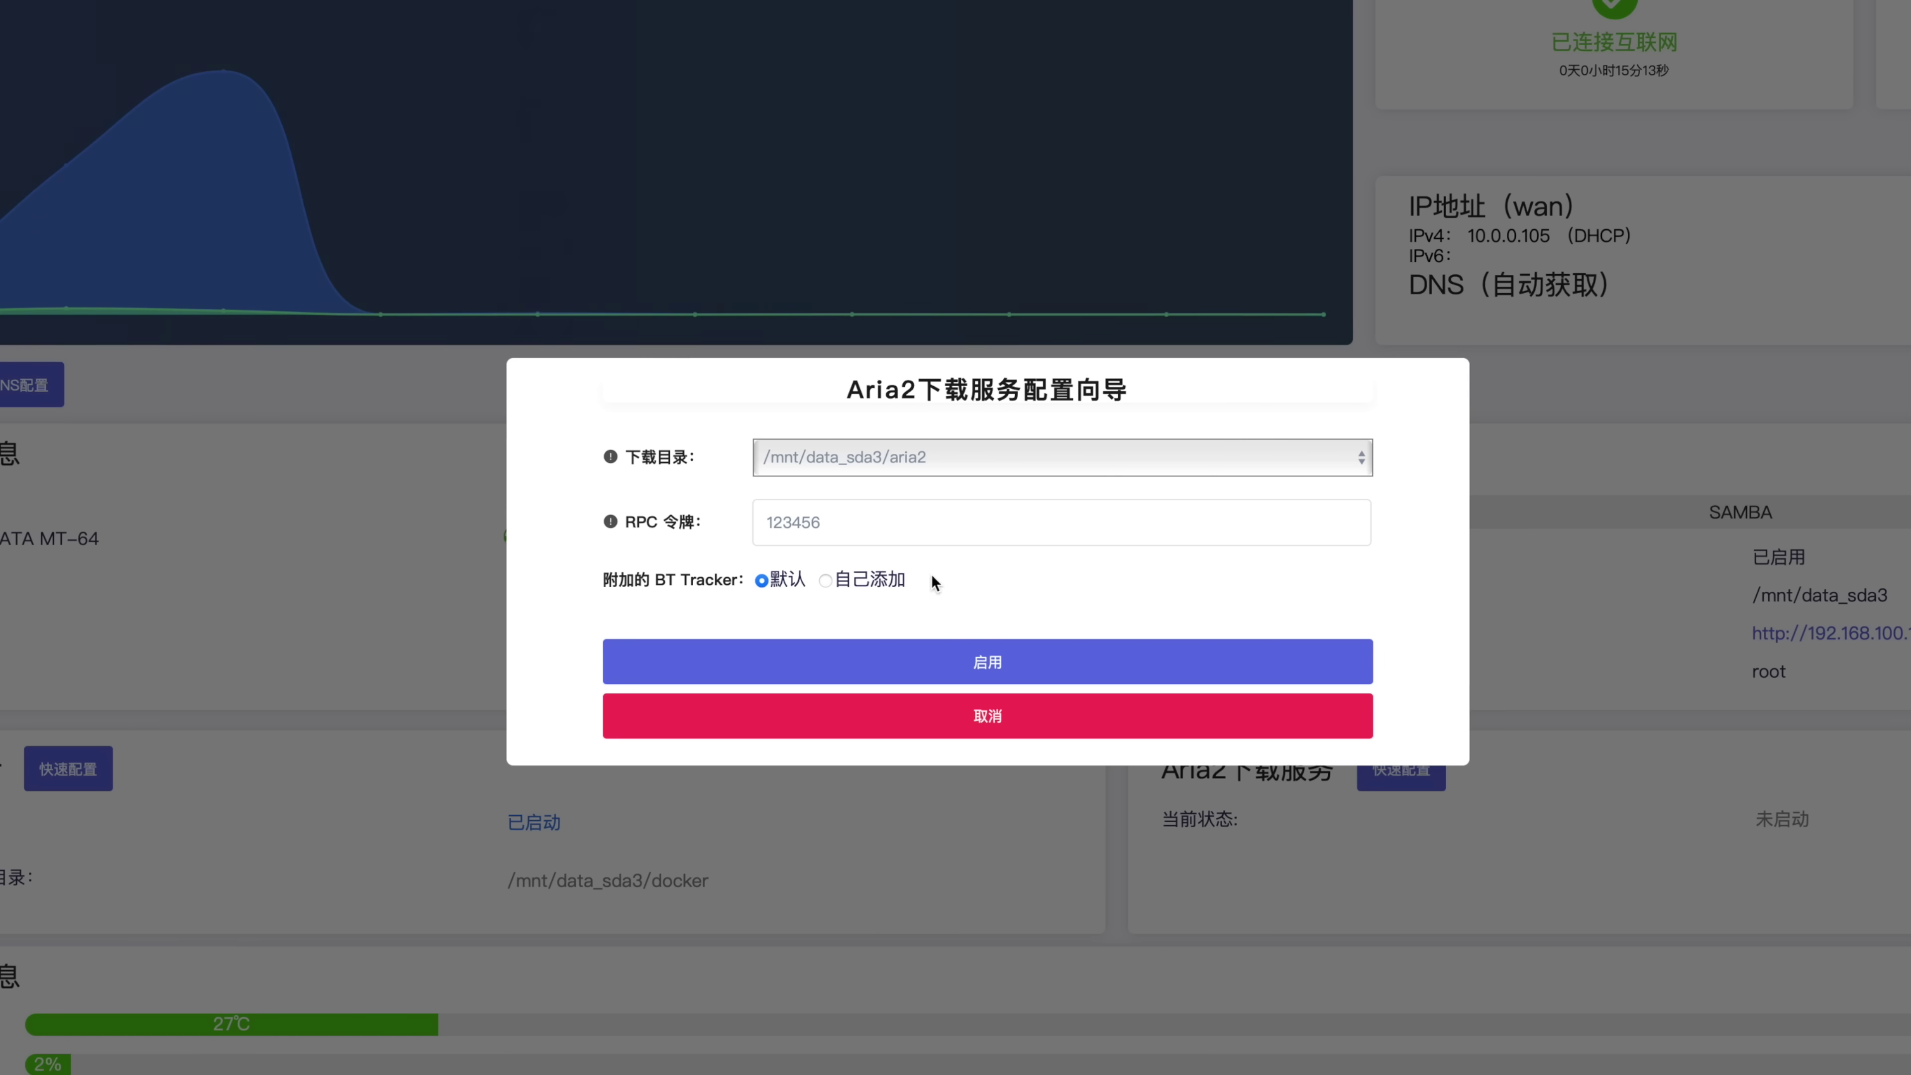
{"action": "left_click", "coordinate": [1008, 664]}
{"action": "left_click", "coordinate": [978, 677]}
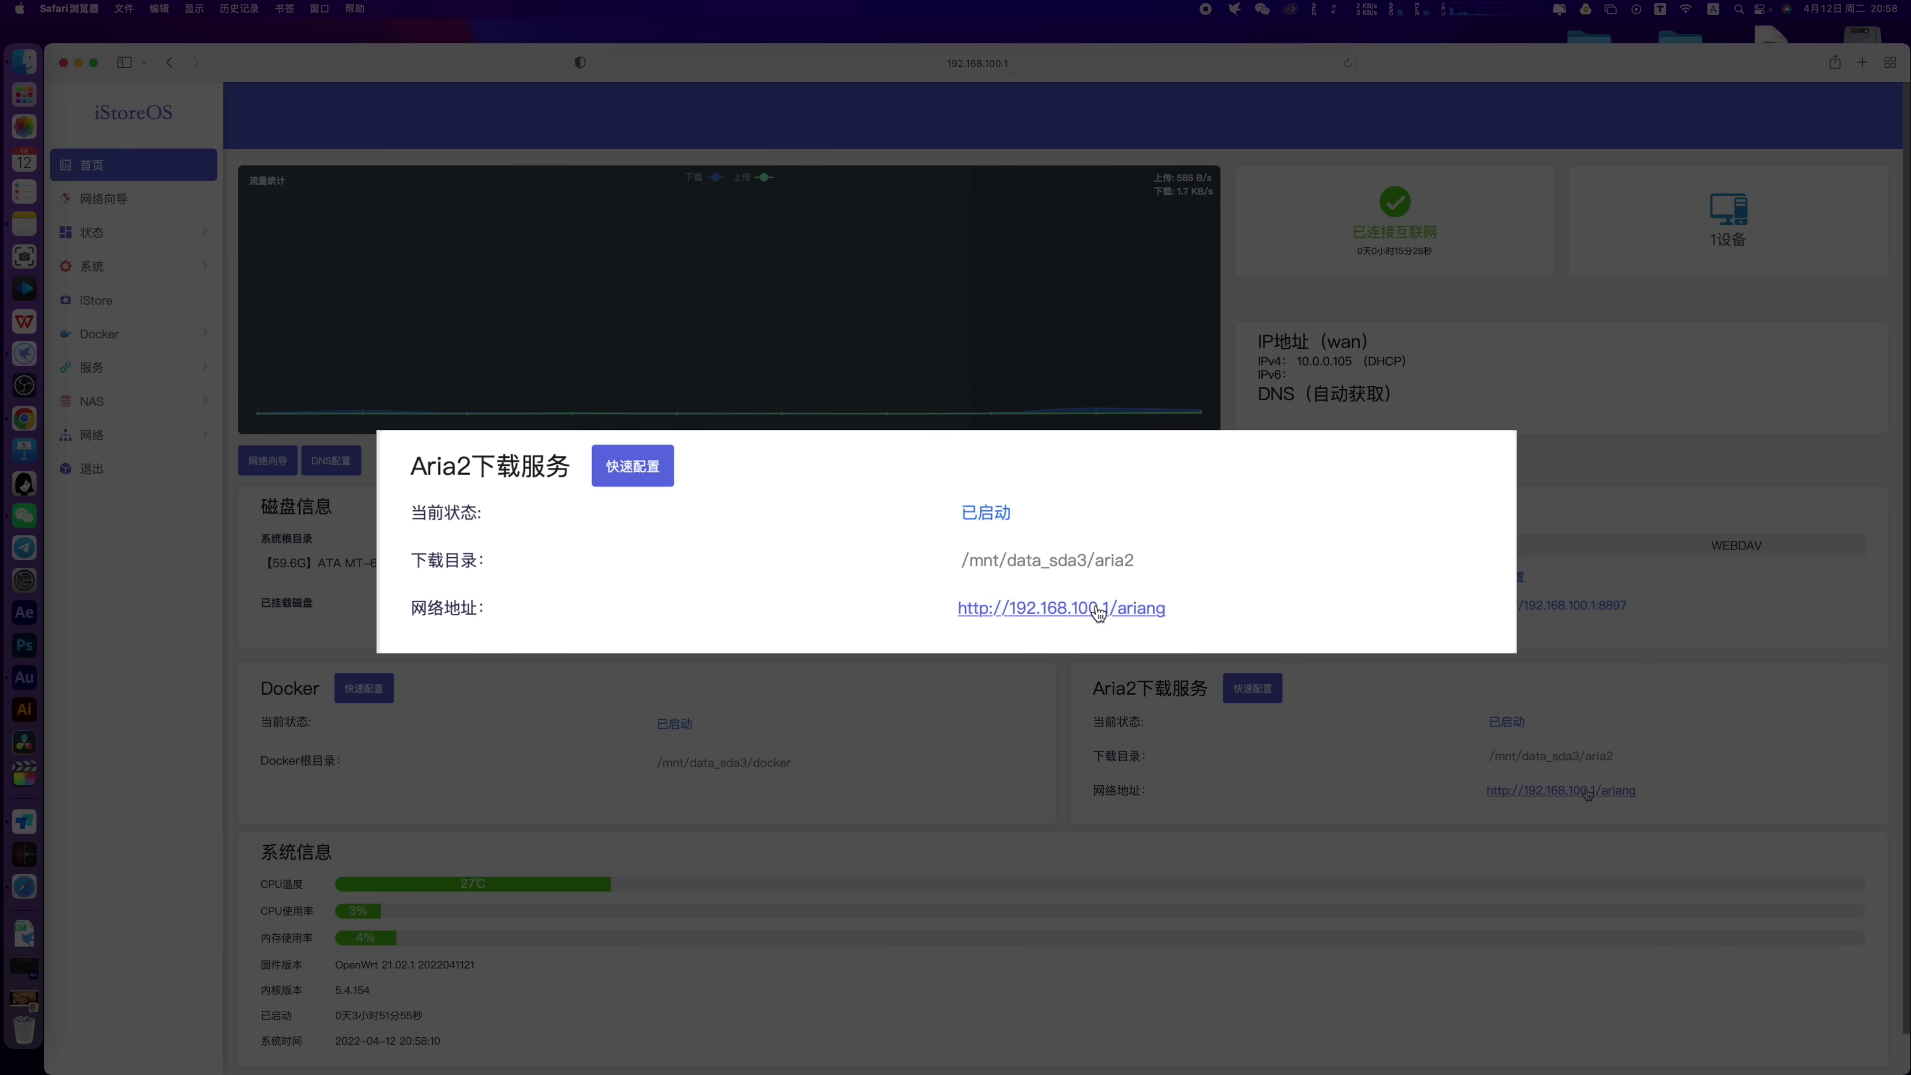
{"action": "left_click", "coordinate": [1586, 792]}
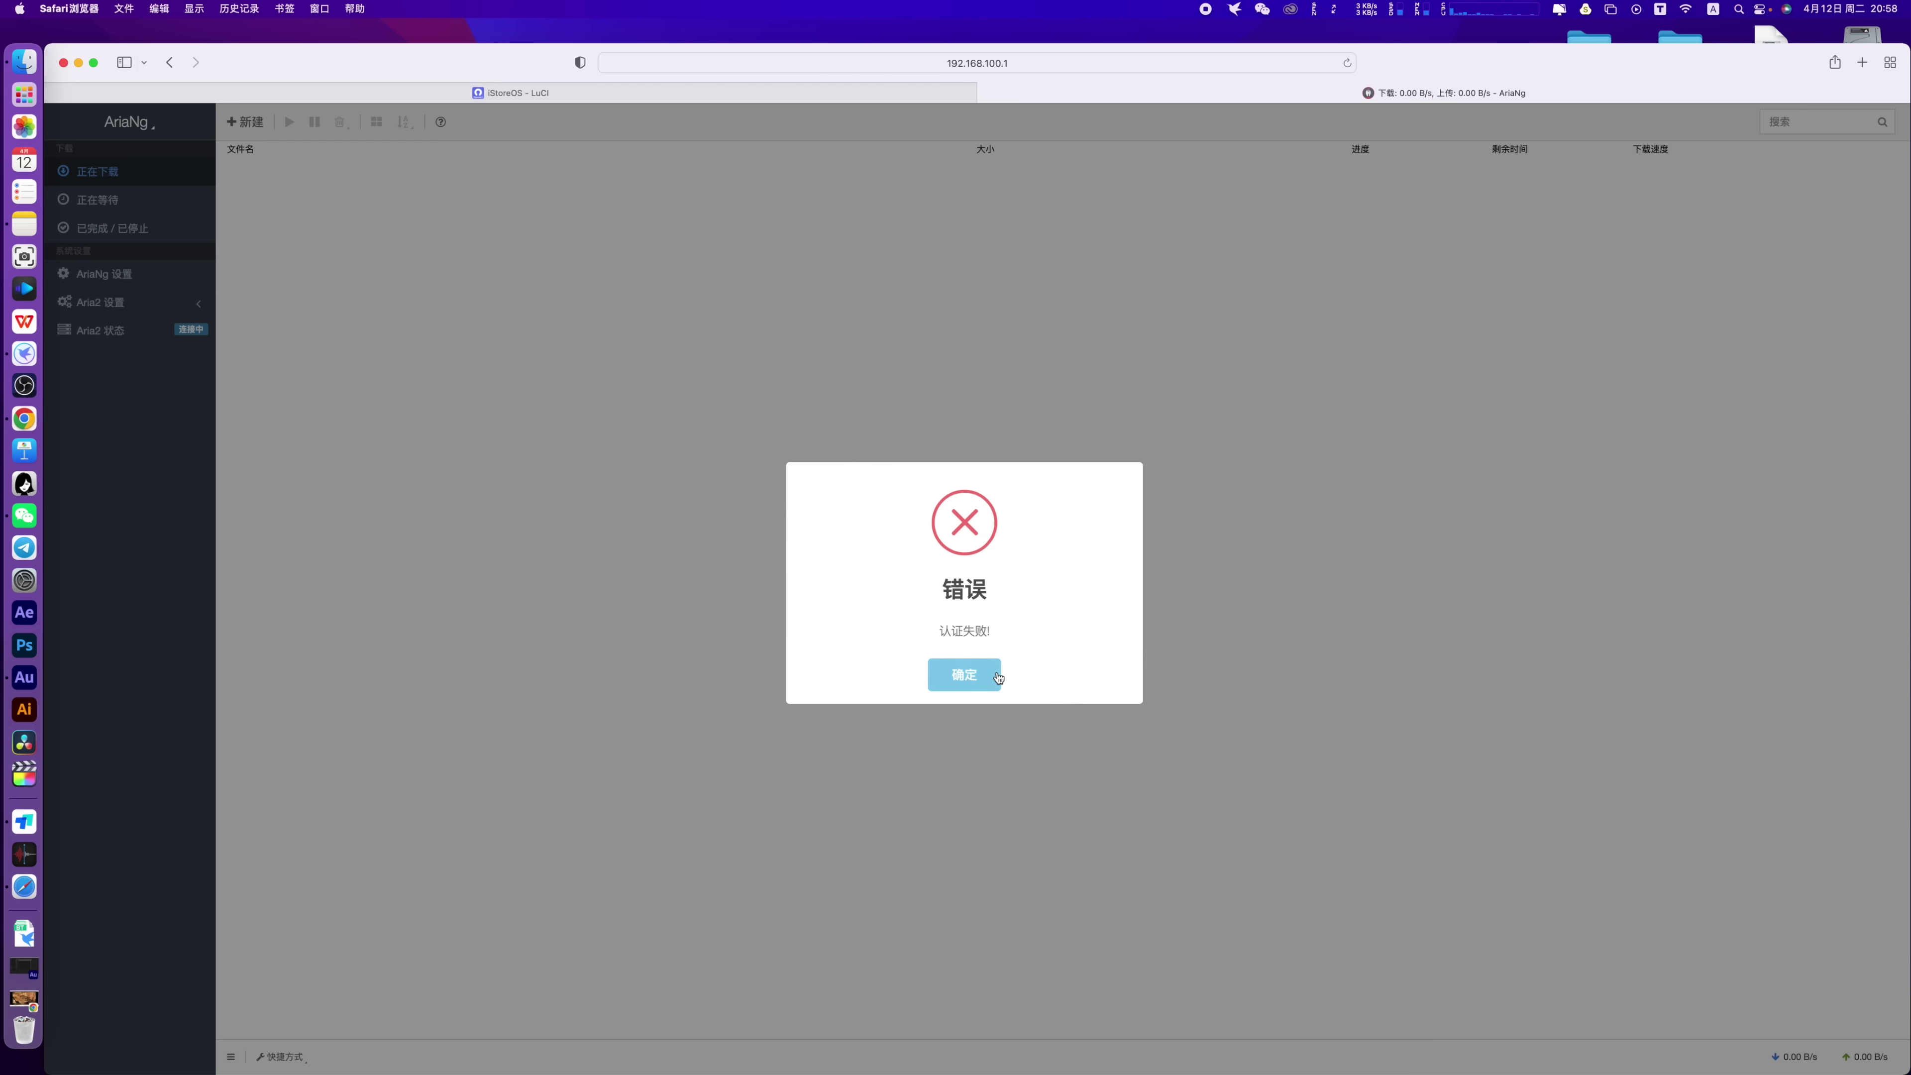
Switch AriaNg's RPC protocol to WebSocket, enter the RPC secret, reload, and close the tab
{"action": "left_click", "coordinate": [964, 676]}
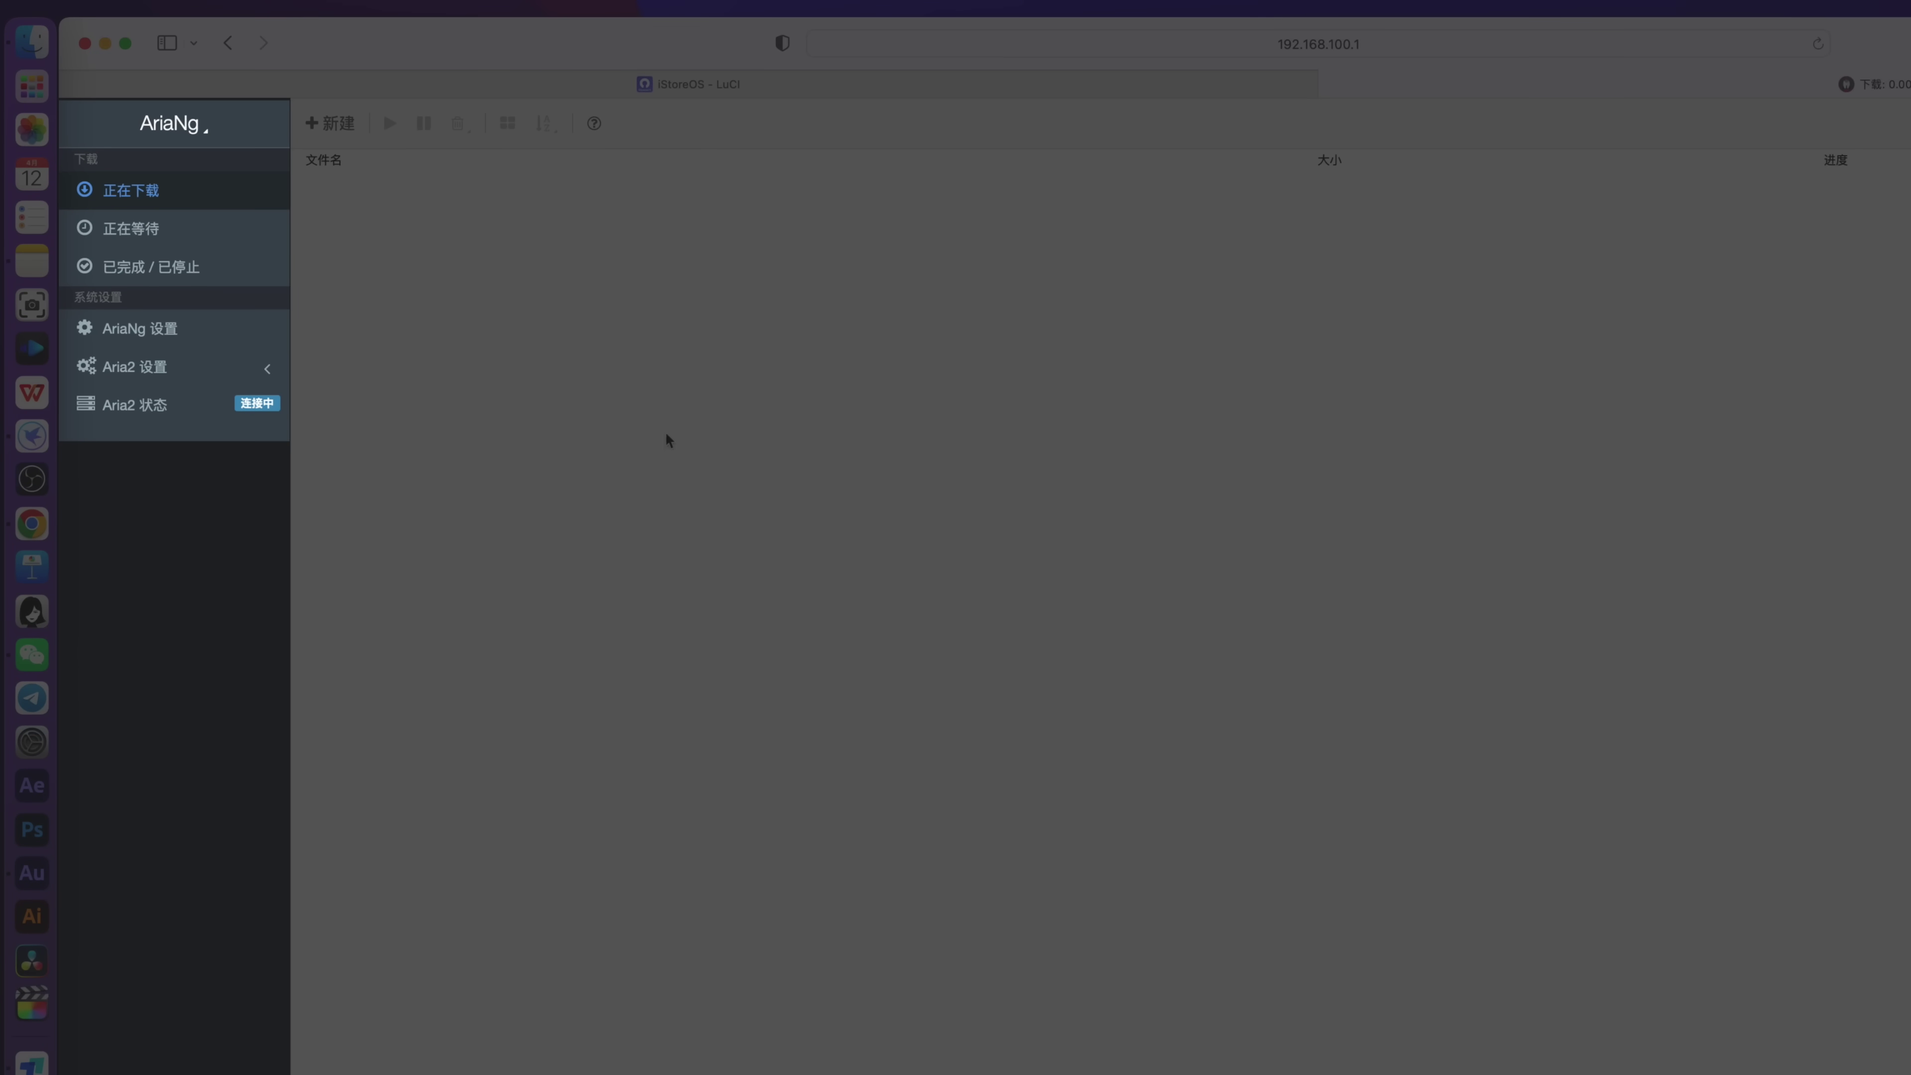
{"action": "left_click", "coordinate": [161, 344]}
{"action": "left_click", "coordinate": [452, 159]}
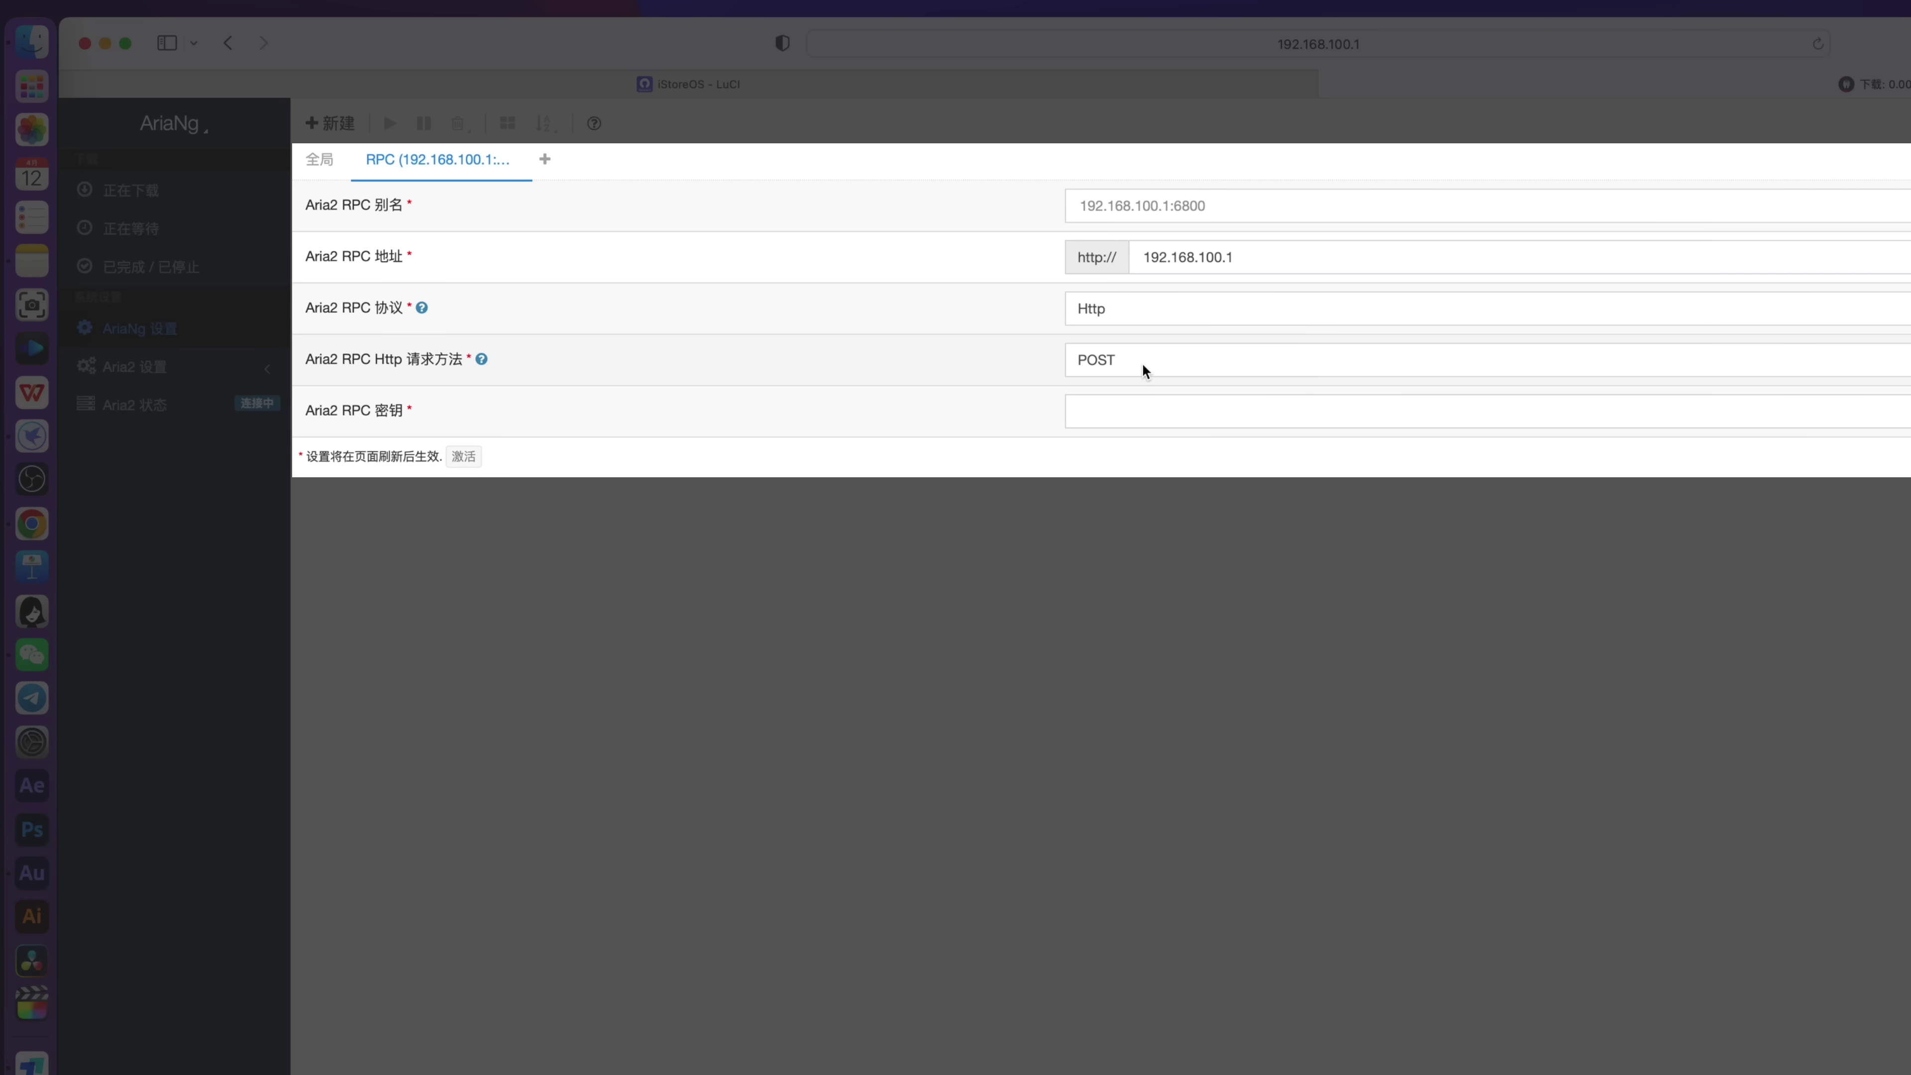
{"action": "left_click", "coordinate": [1137, 314]}
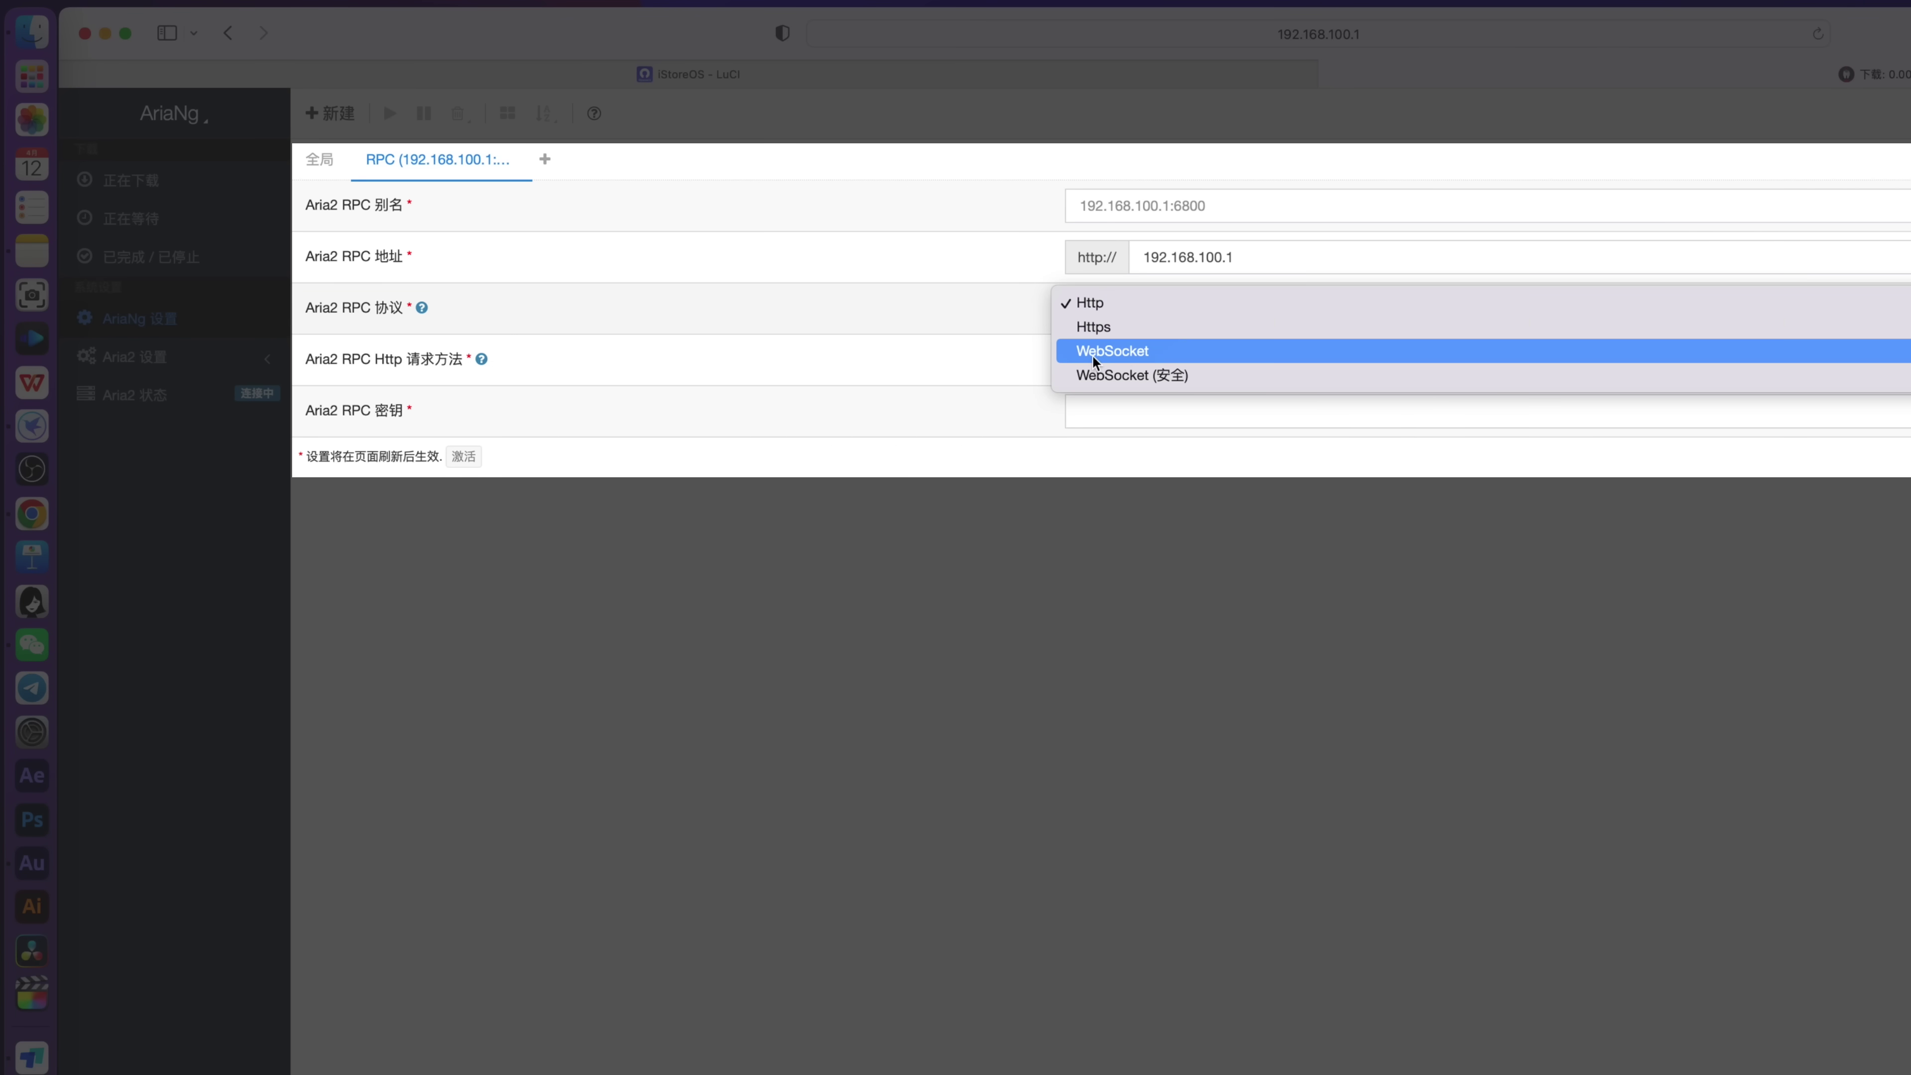
{"action": "left_click", "coordinate": [1141, 351]}
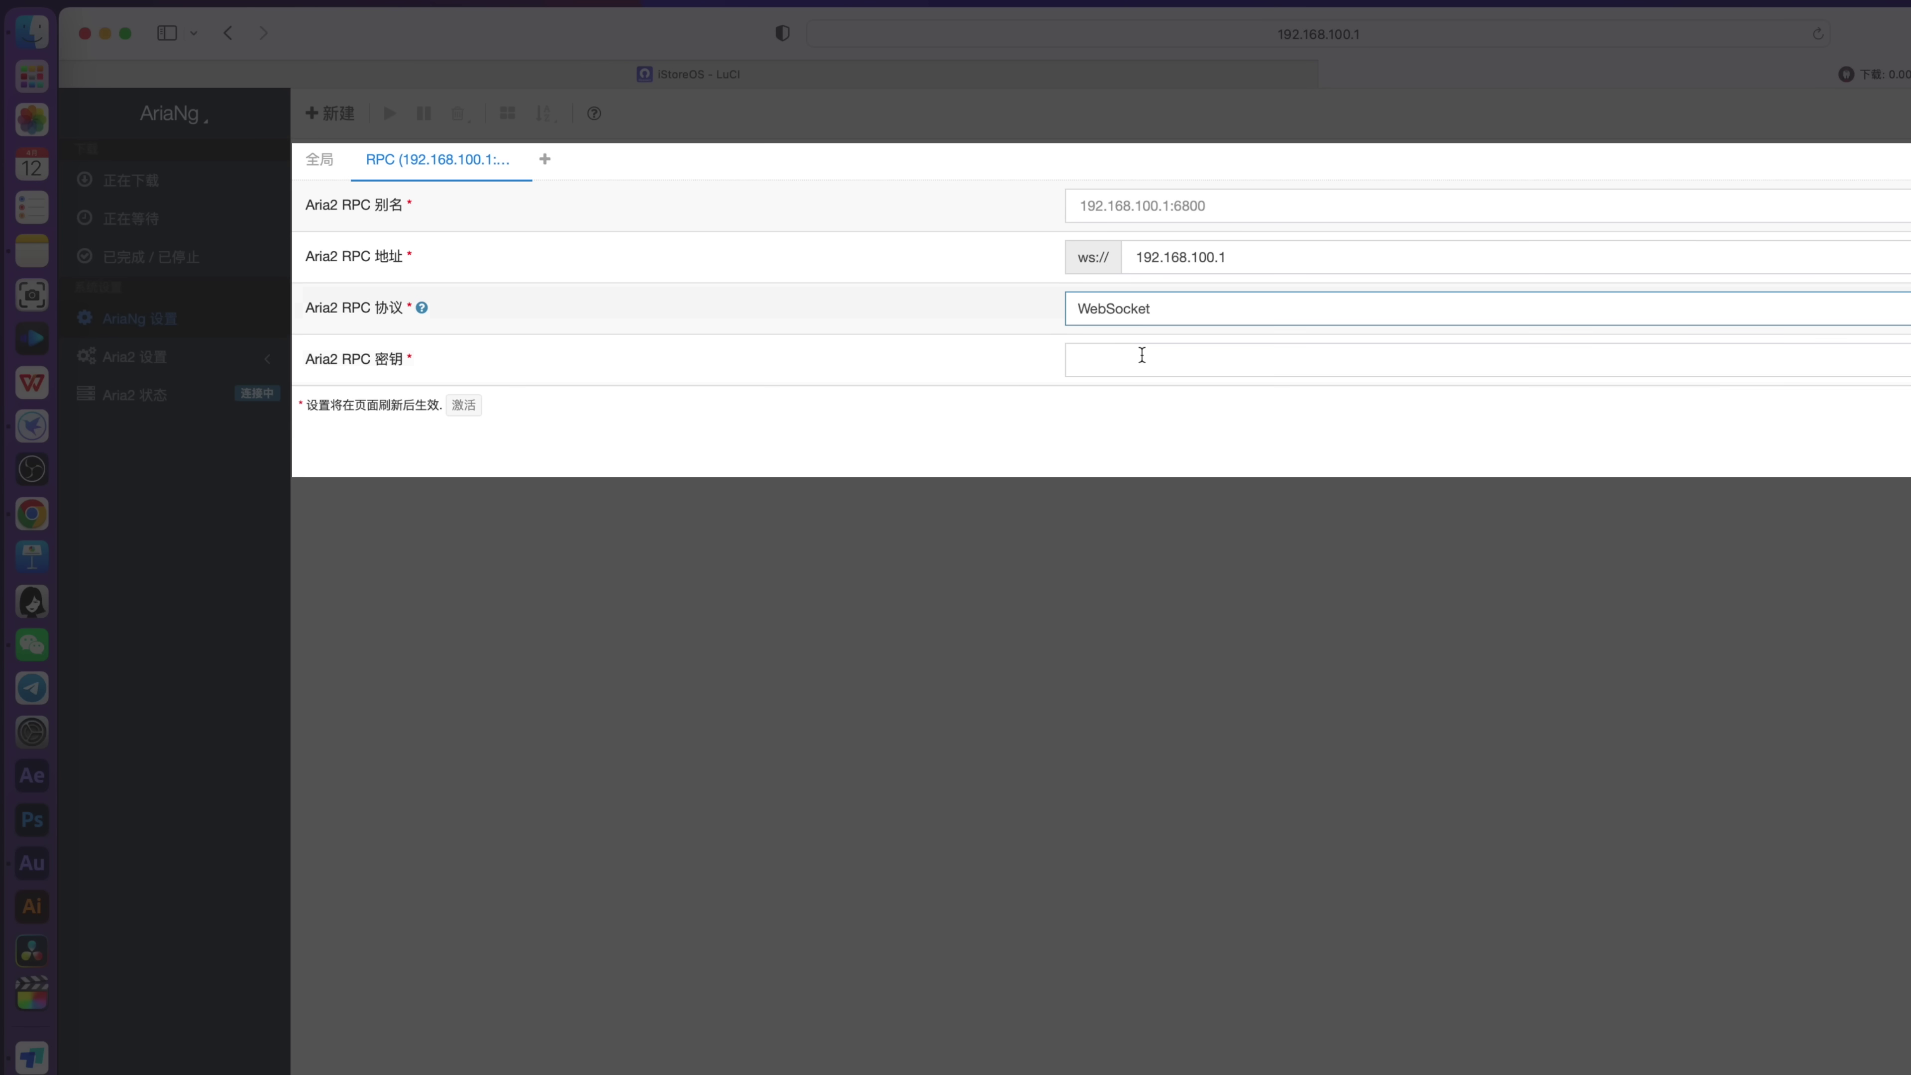
{"action": "left_click", "coordinate": [1135, 358]}
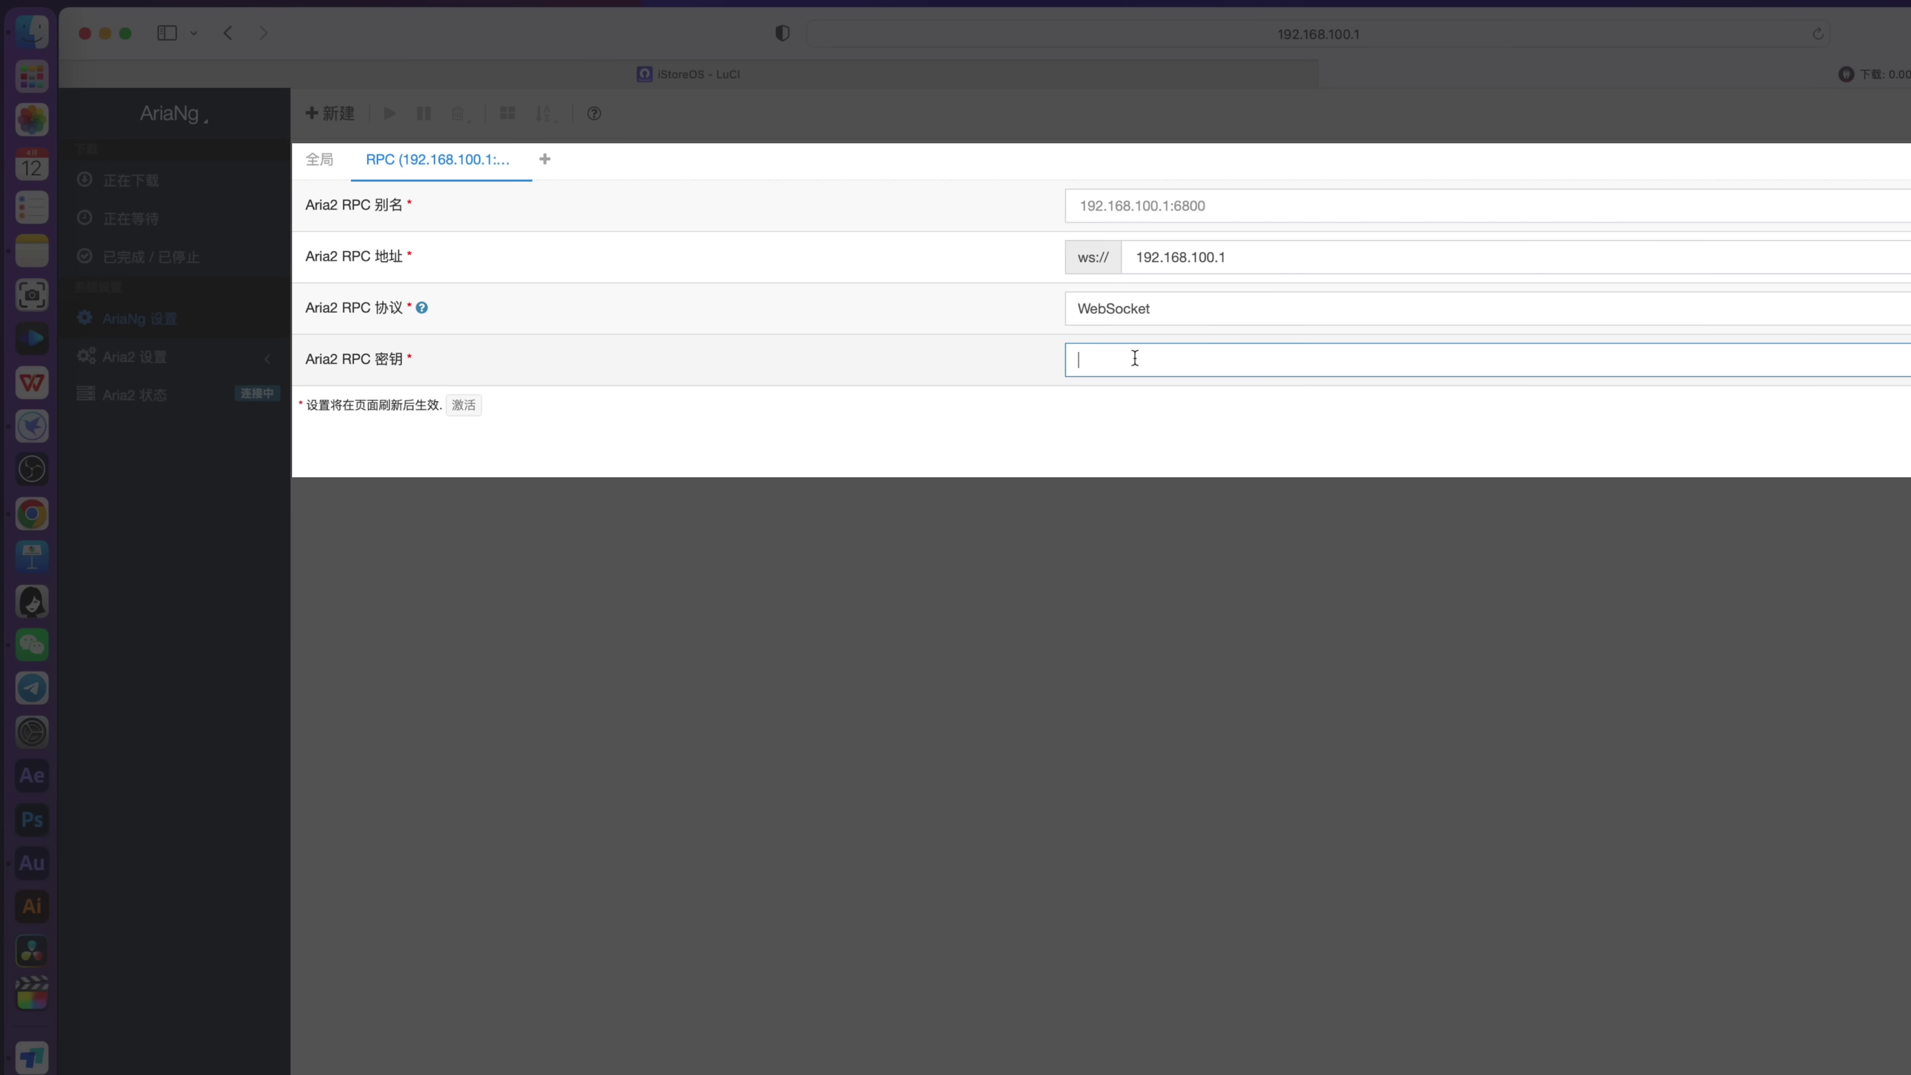
{"action": "type", "text": "12"}
{"action": "left_click", "coordinate": [463, 405]}
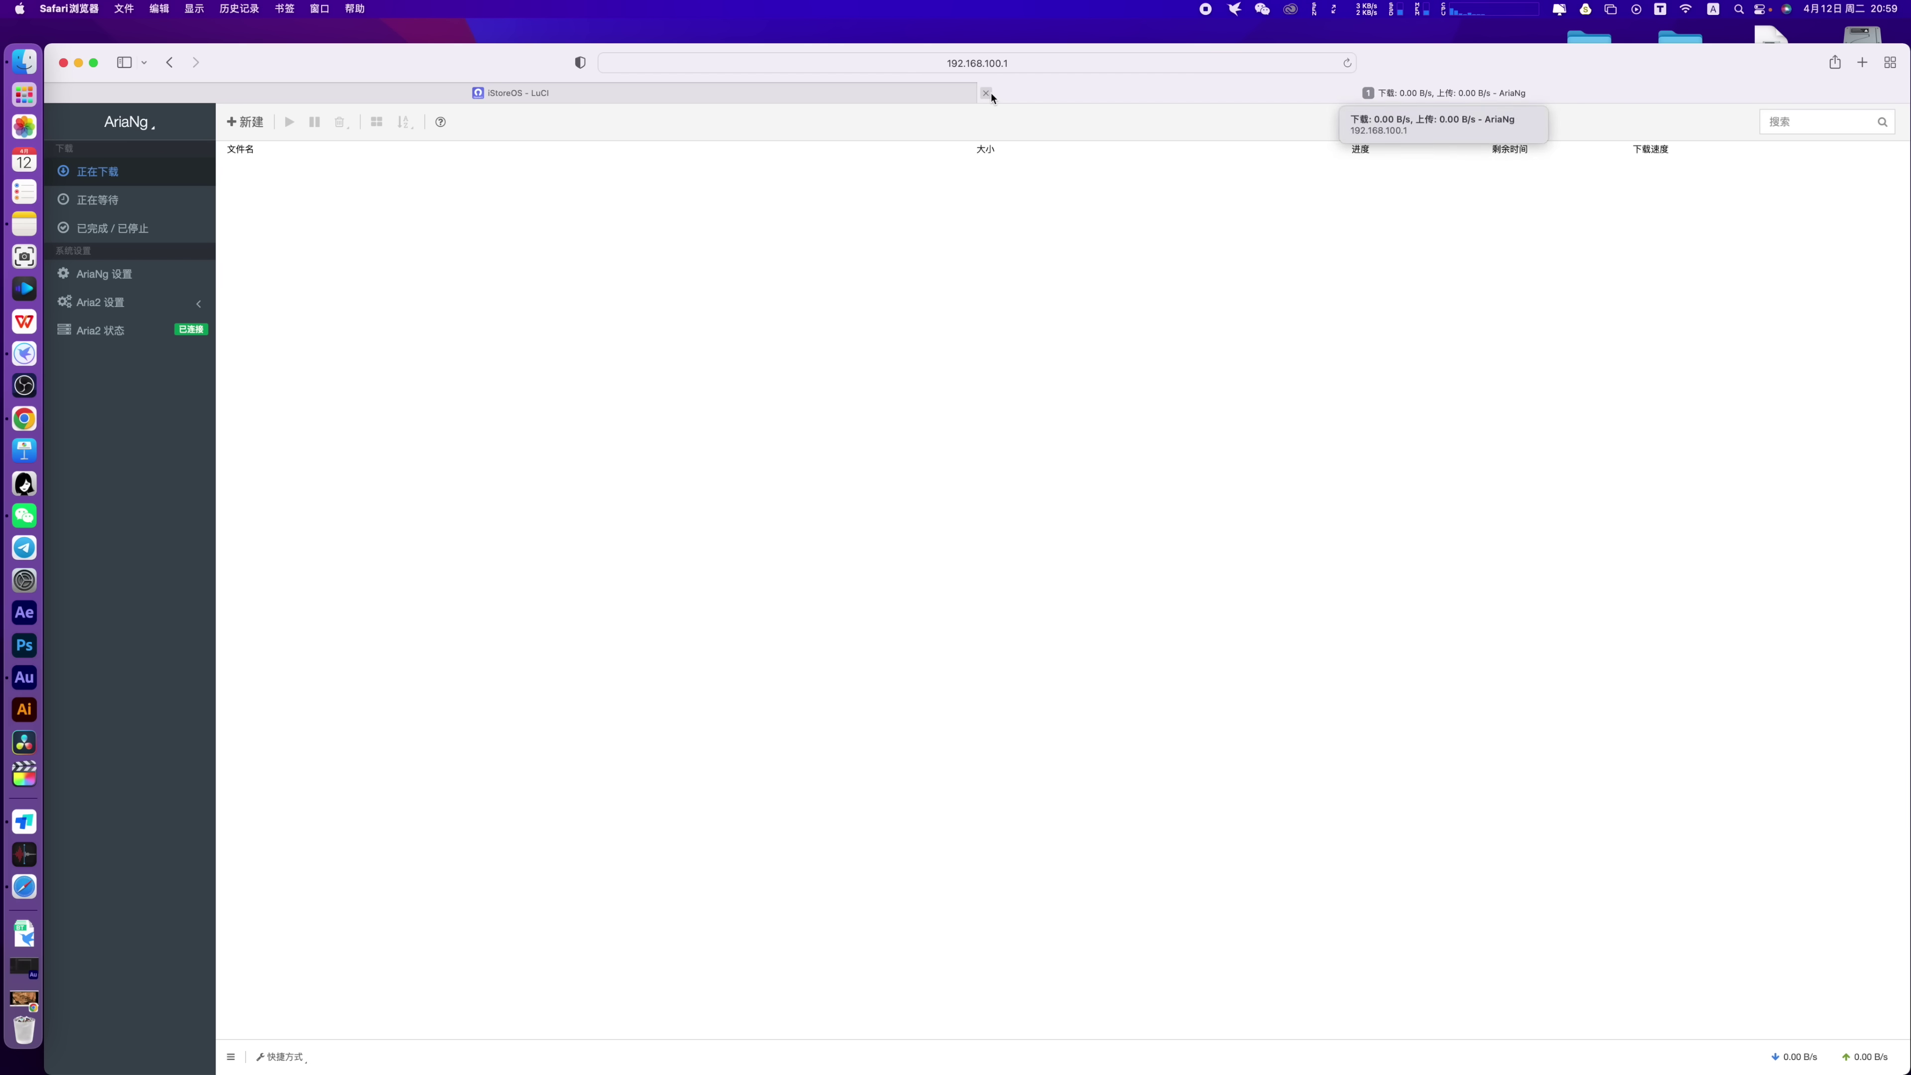
{"action": "left_click", "coordinate": [986, 93]}
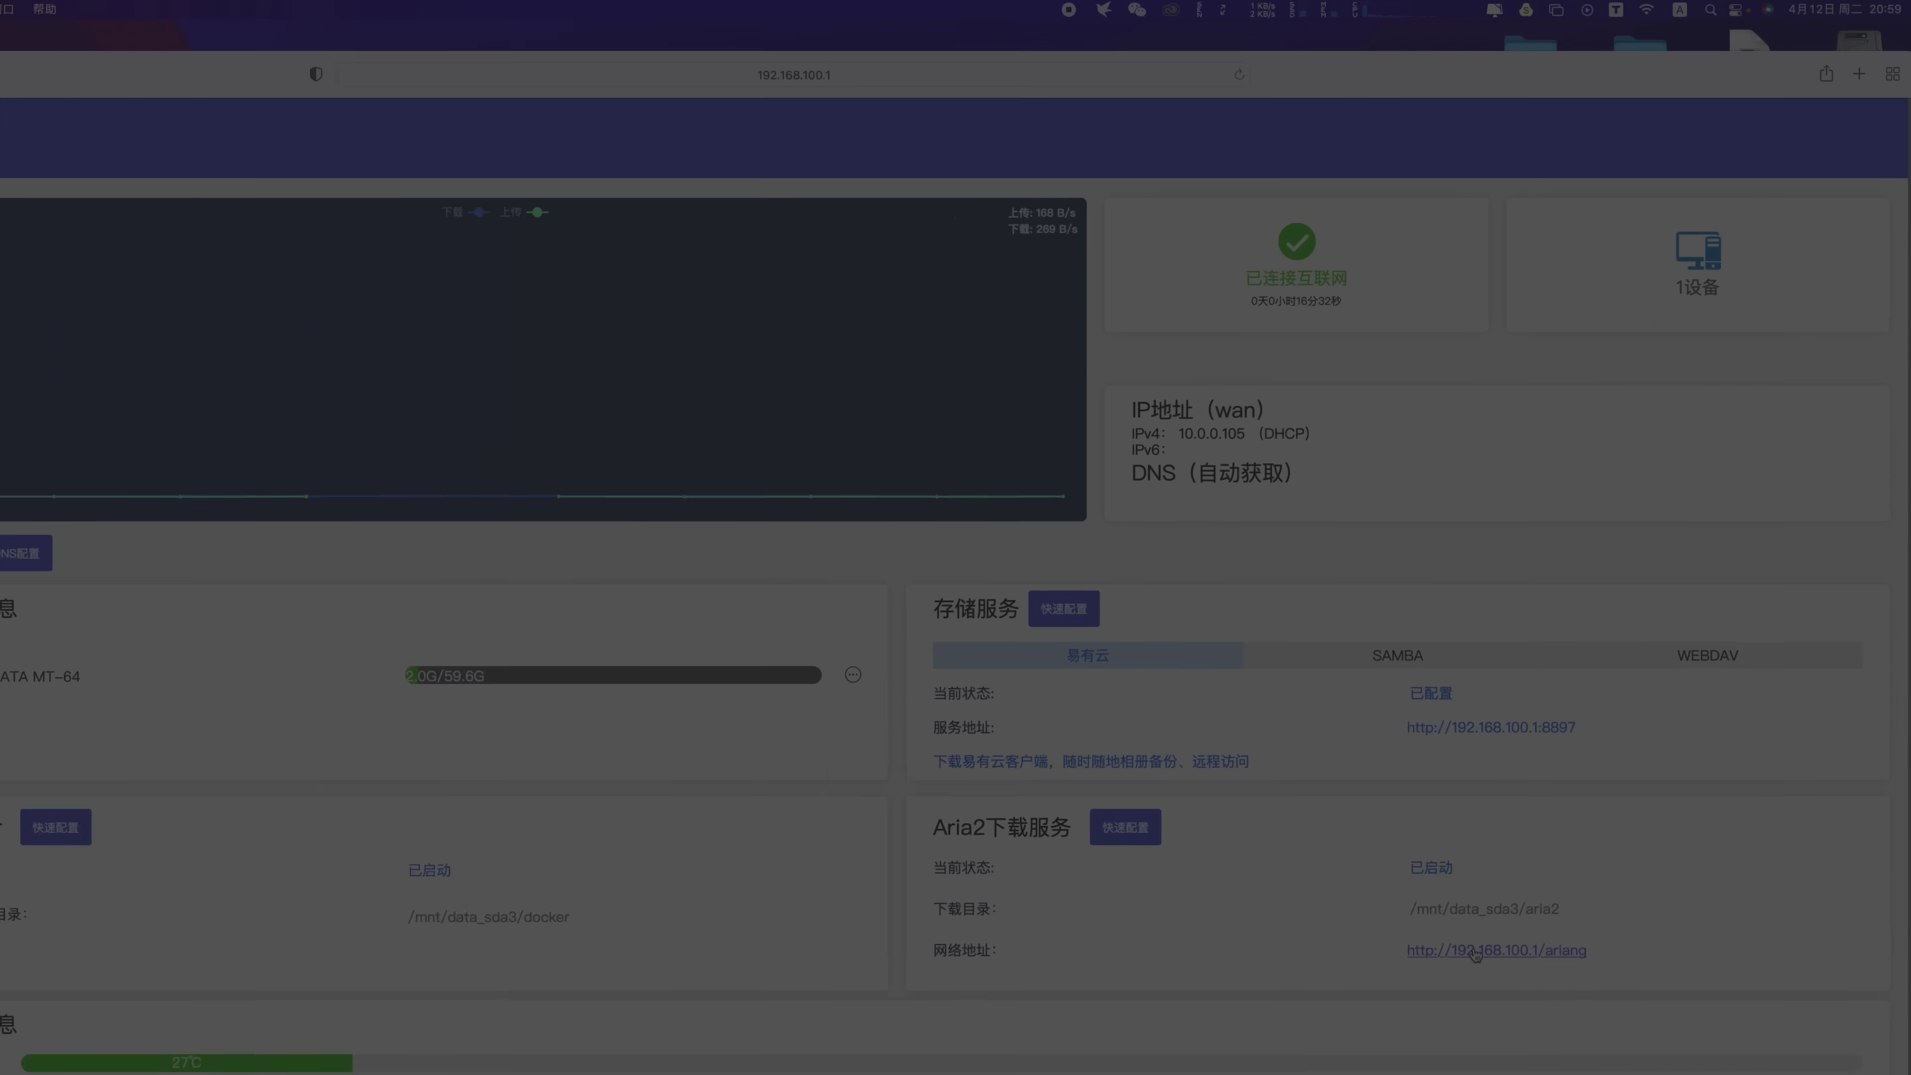
Reopen AriaNg from the dashboard's ariang link to confirm it connects
{"action": "left_click", "coordinate": [1474, 951]}
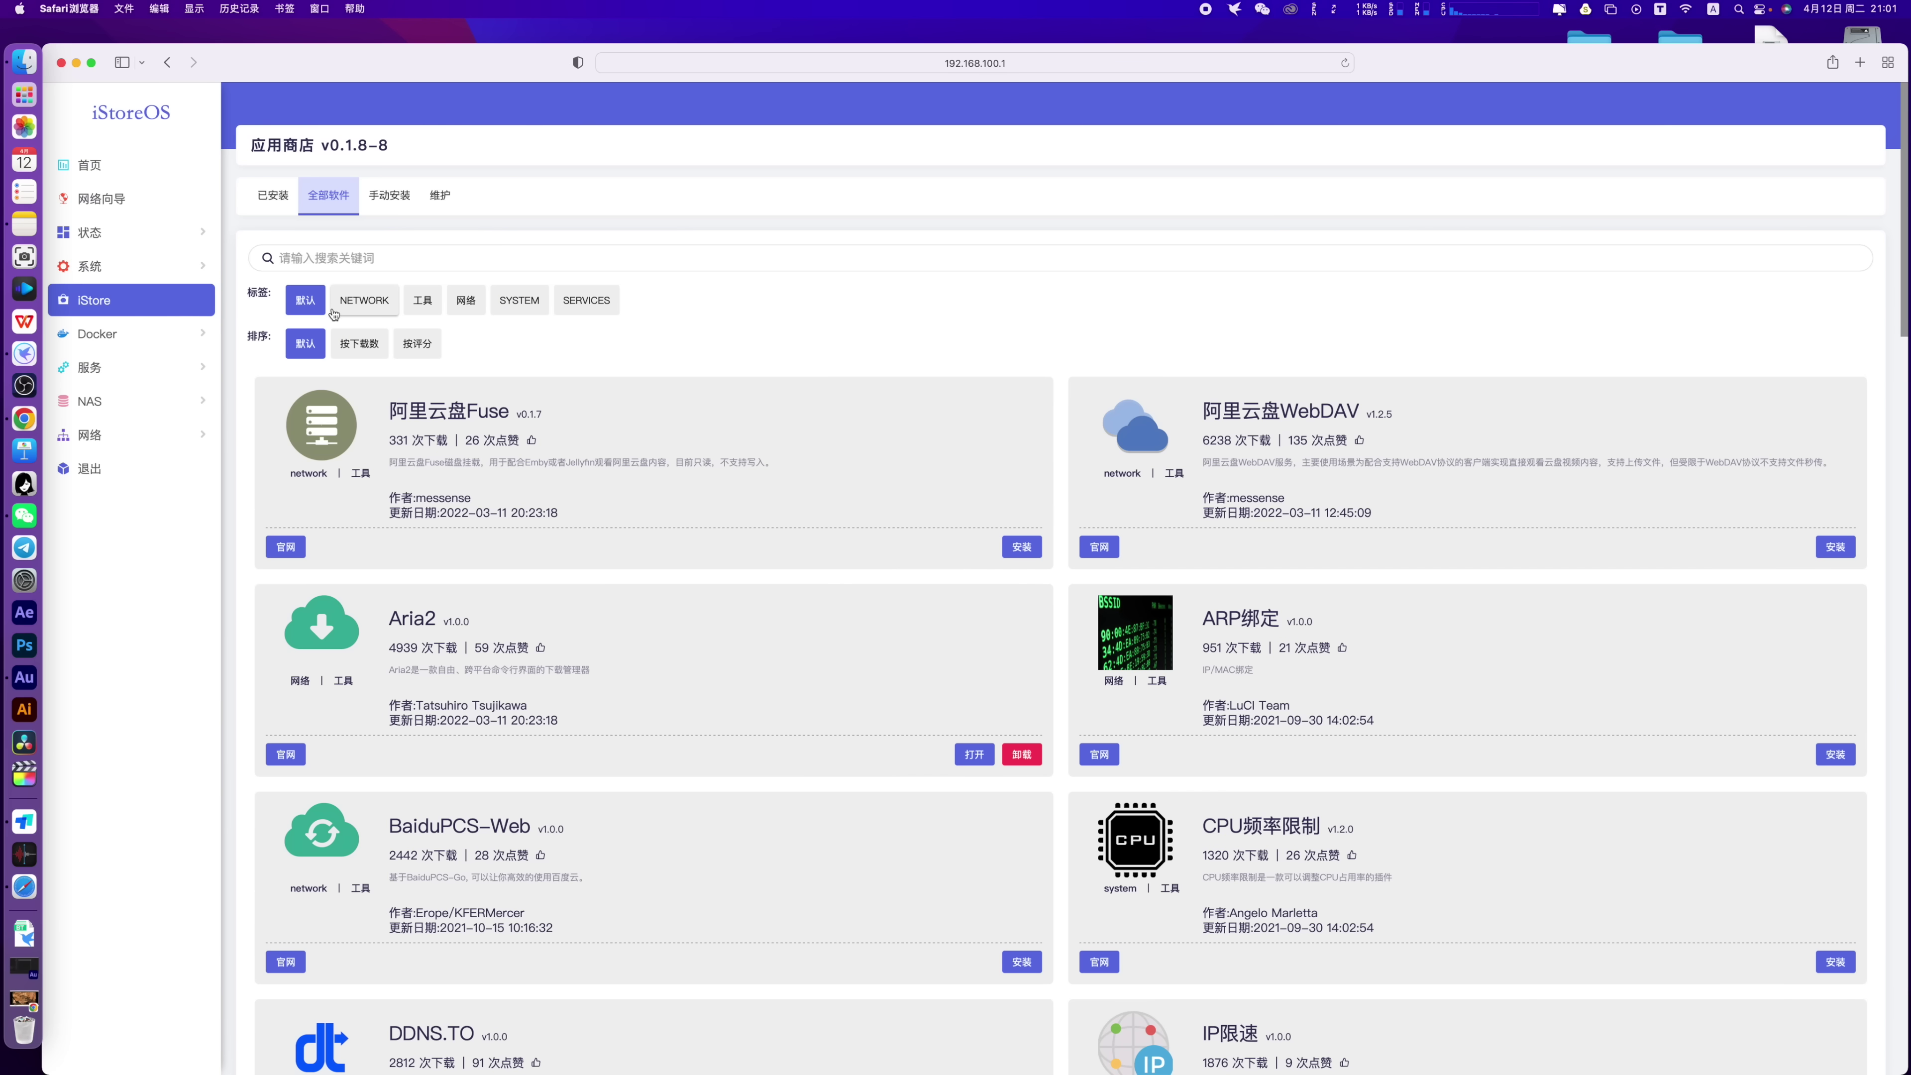
Try the NETWORK, 工具, 网络, SYSTEM filters and download/rating sorts, then reset to defaults
{"action": "left_click", "coordinate": [368, 307]}
{"action": "left_click", "coordinate": [422, 307]}
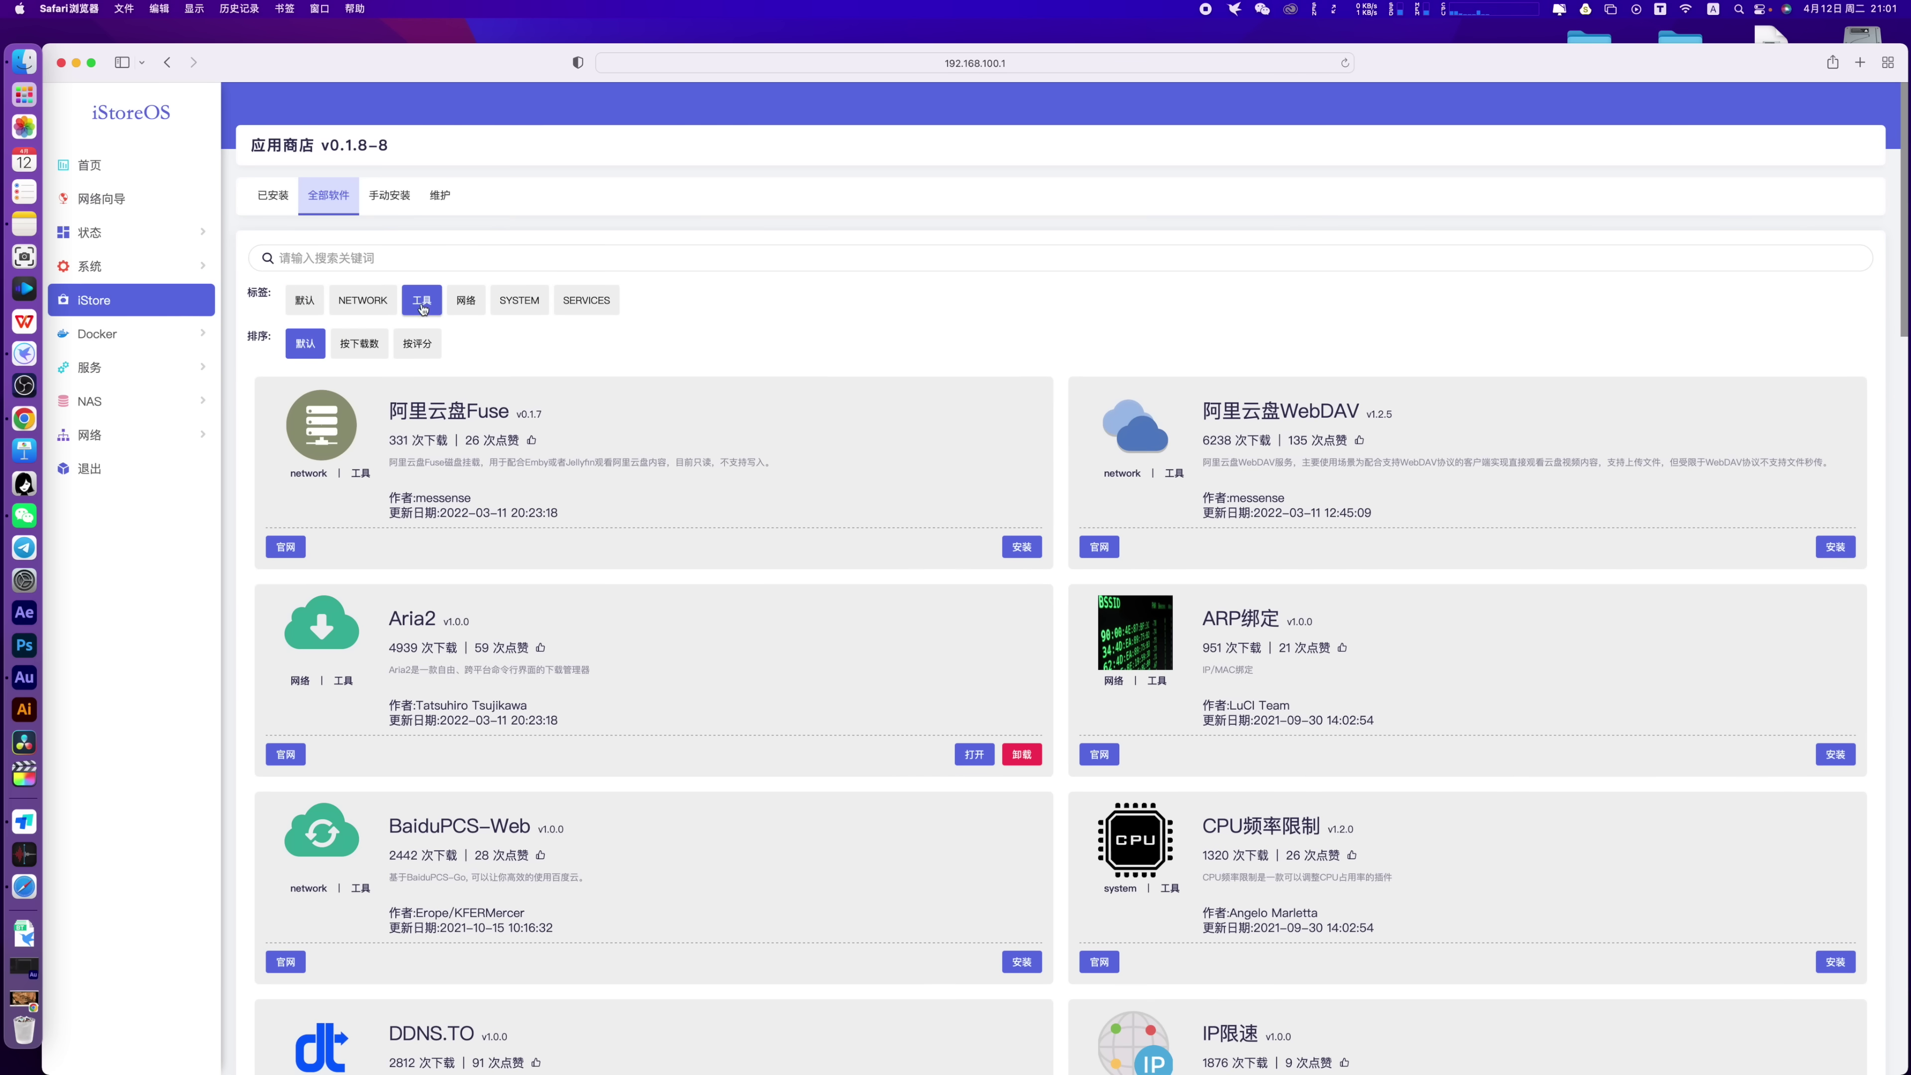
{"action": "left_click", "coordinate": [465, 304]}
{"action": "left_click", "coordinate": [518, 301]}
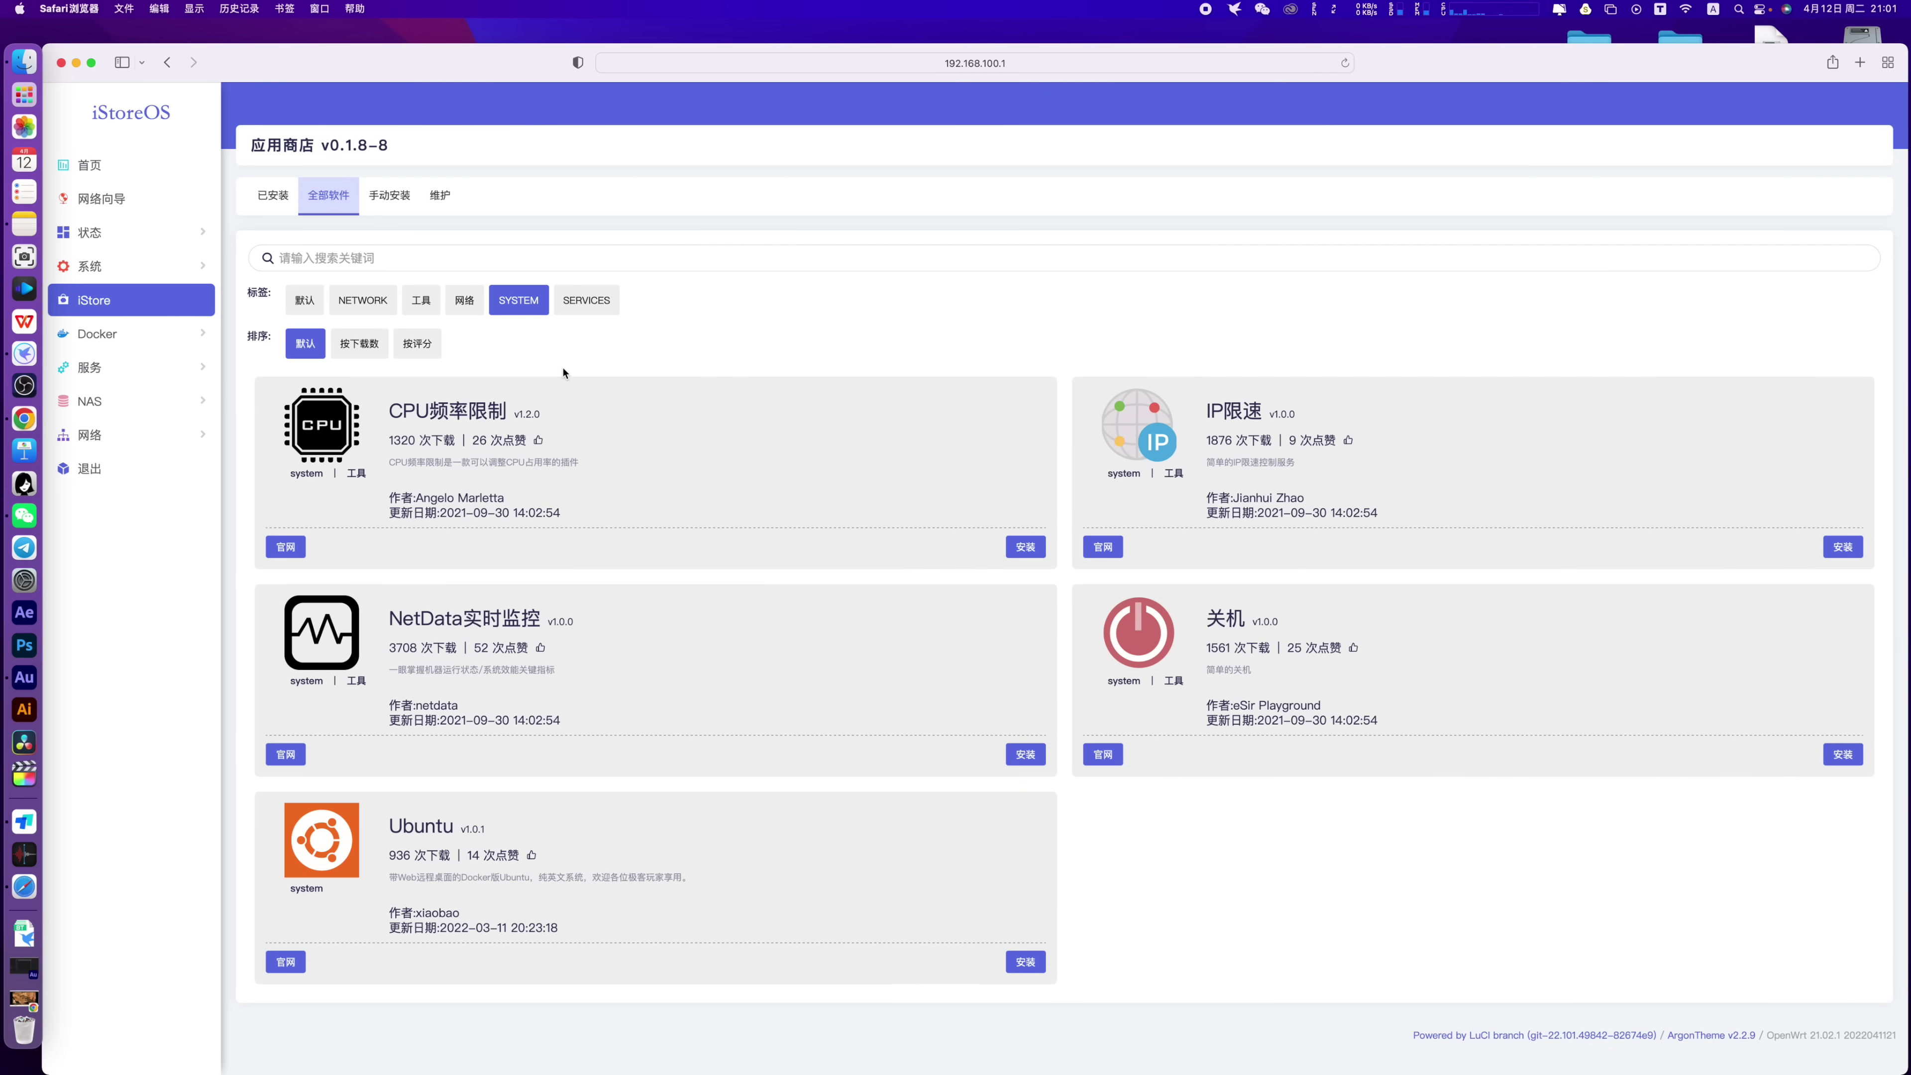
{"action": "left_click", "coordinate": [359, 344]}
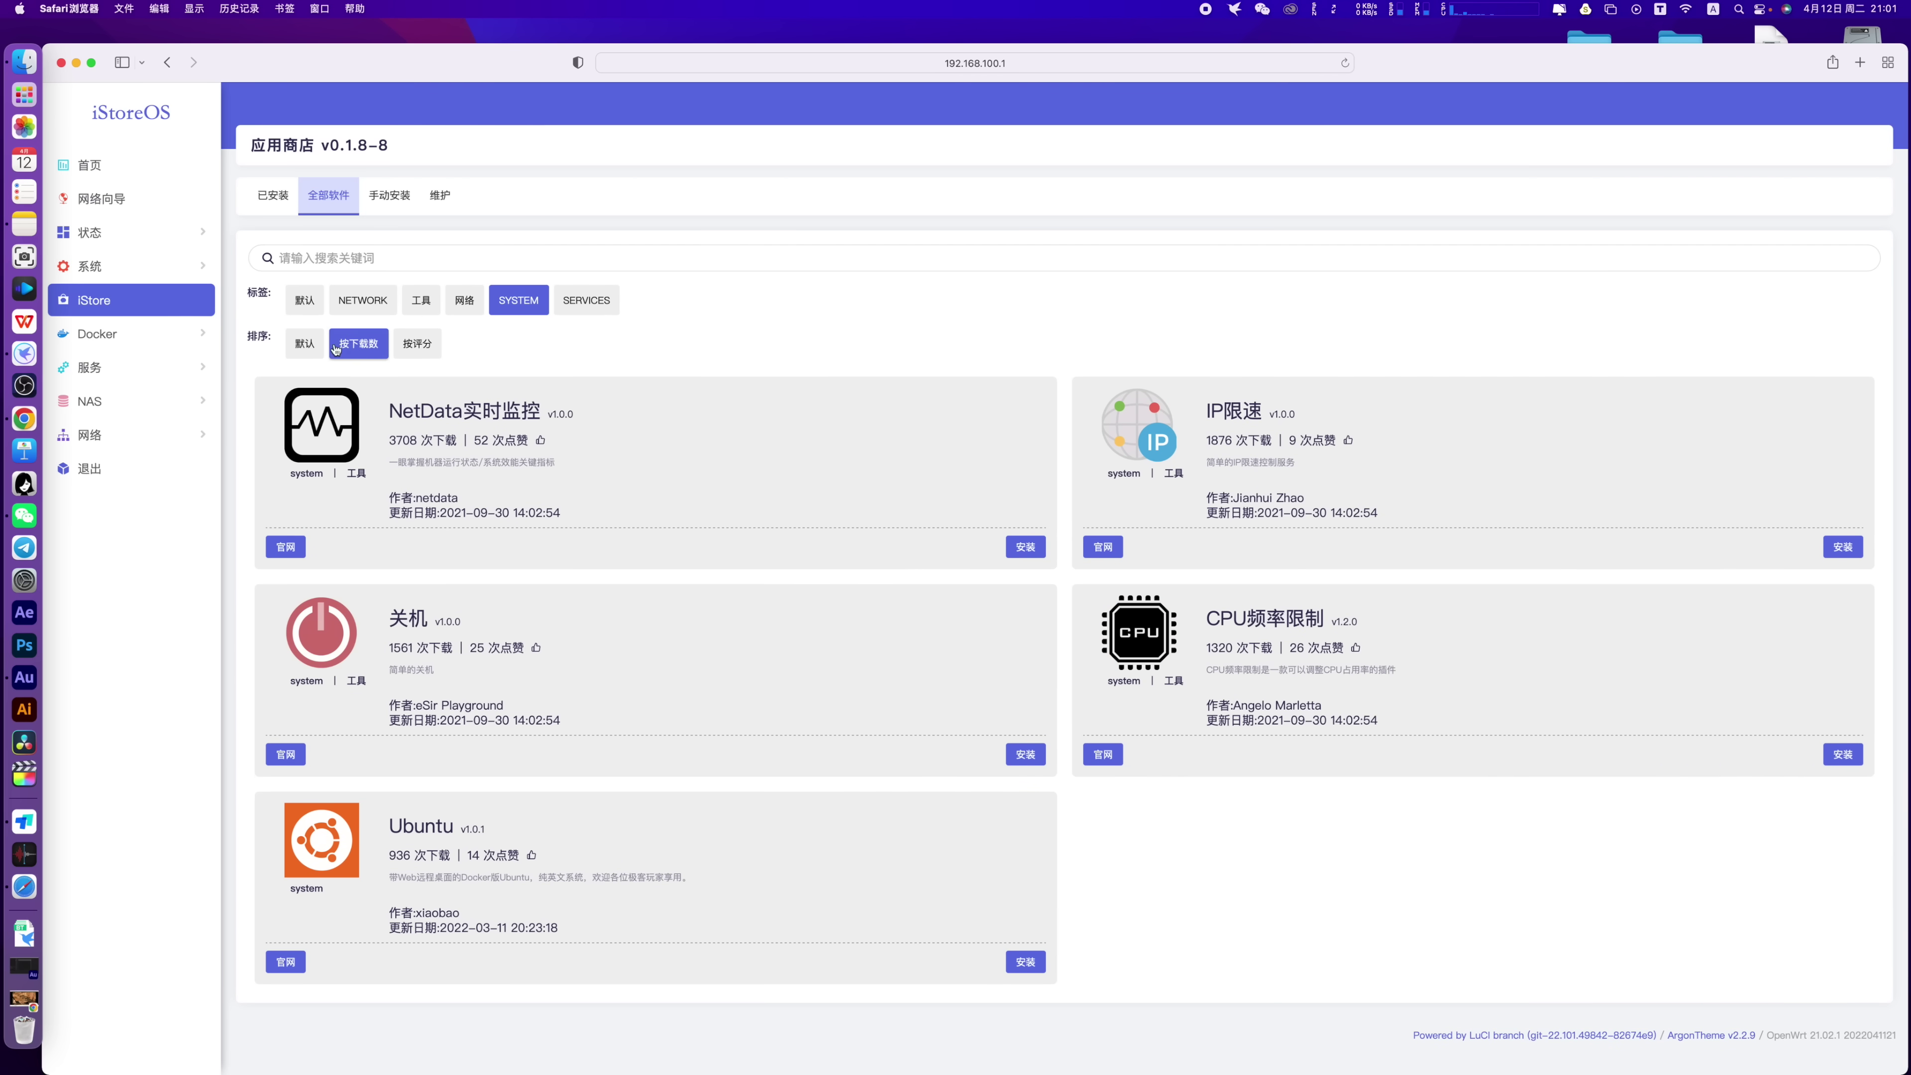
{"action": "left_click", "coordinate": [426, 345]}
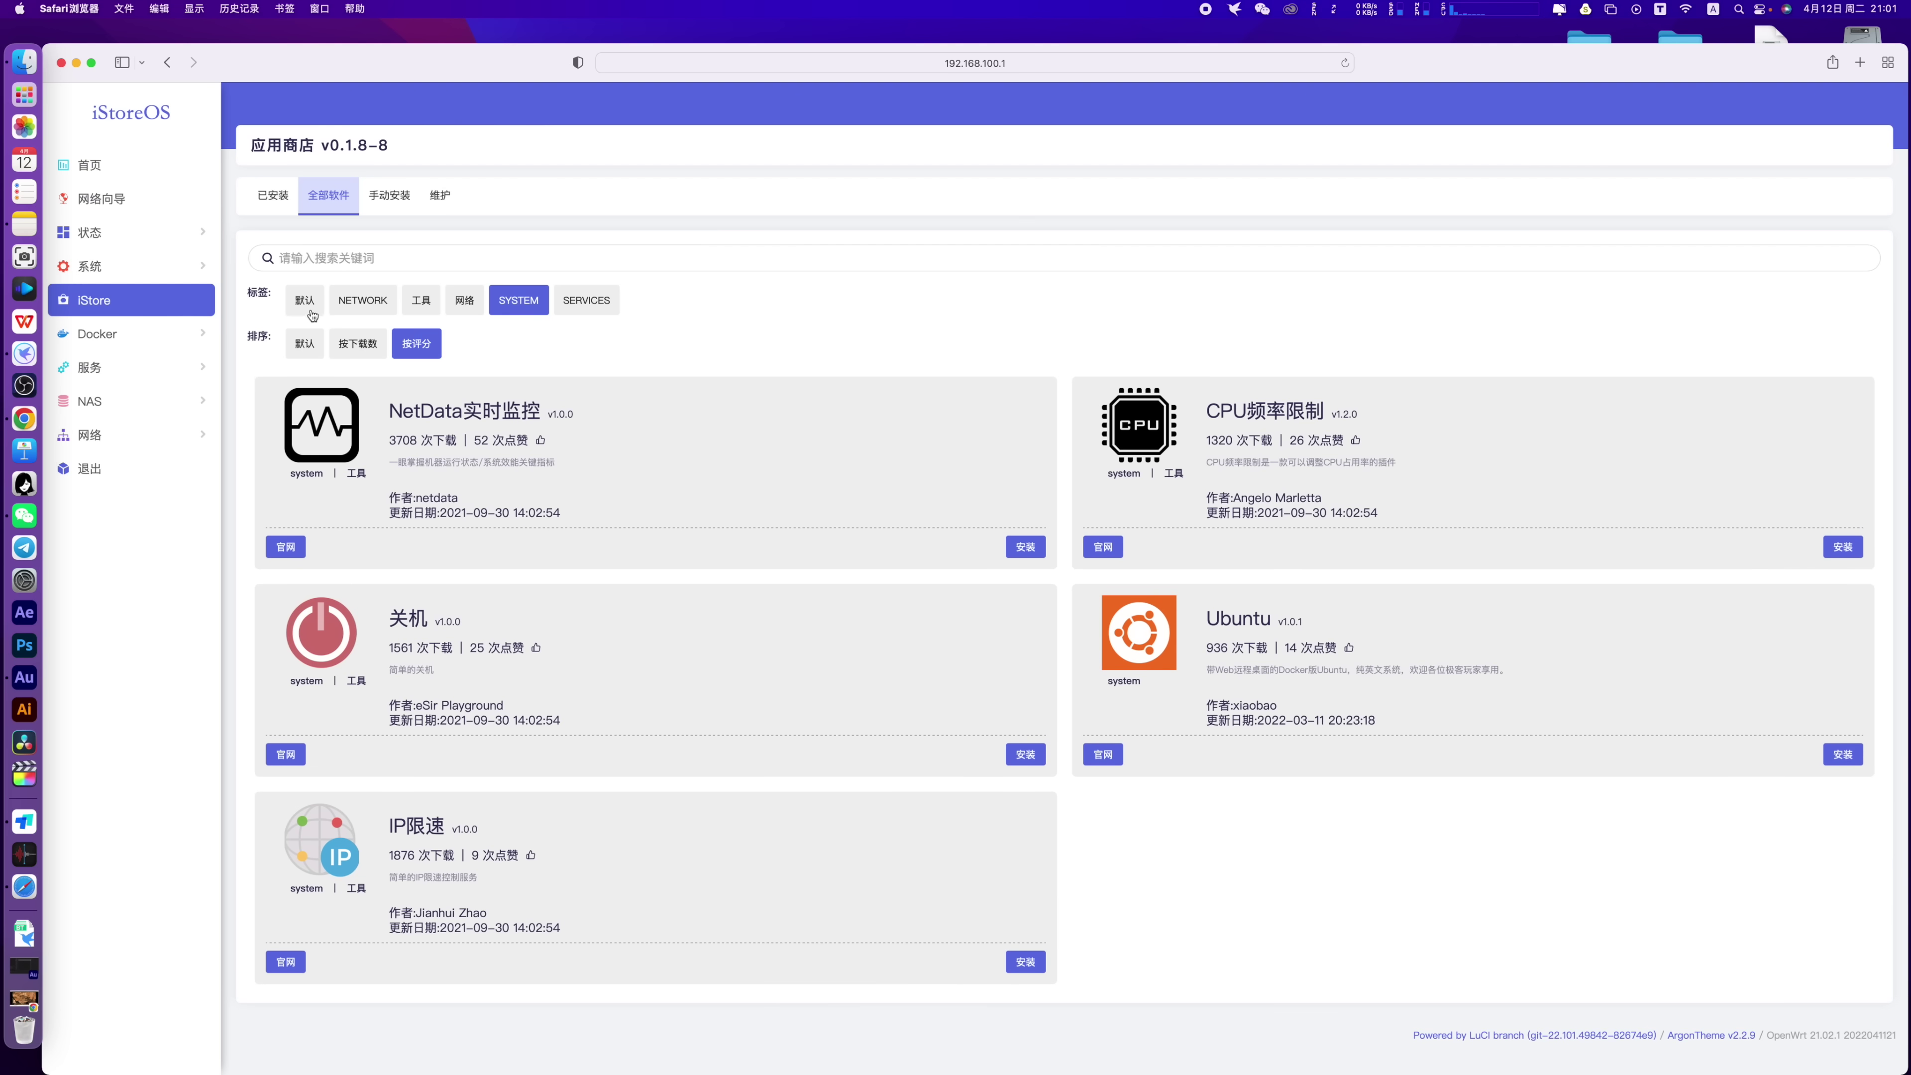
{"action": "left_click", "coordinate": [307, 308]}
{"action": "left_click", "coordinate": [309, 343]}
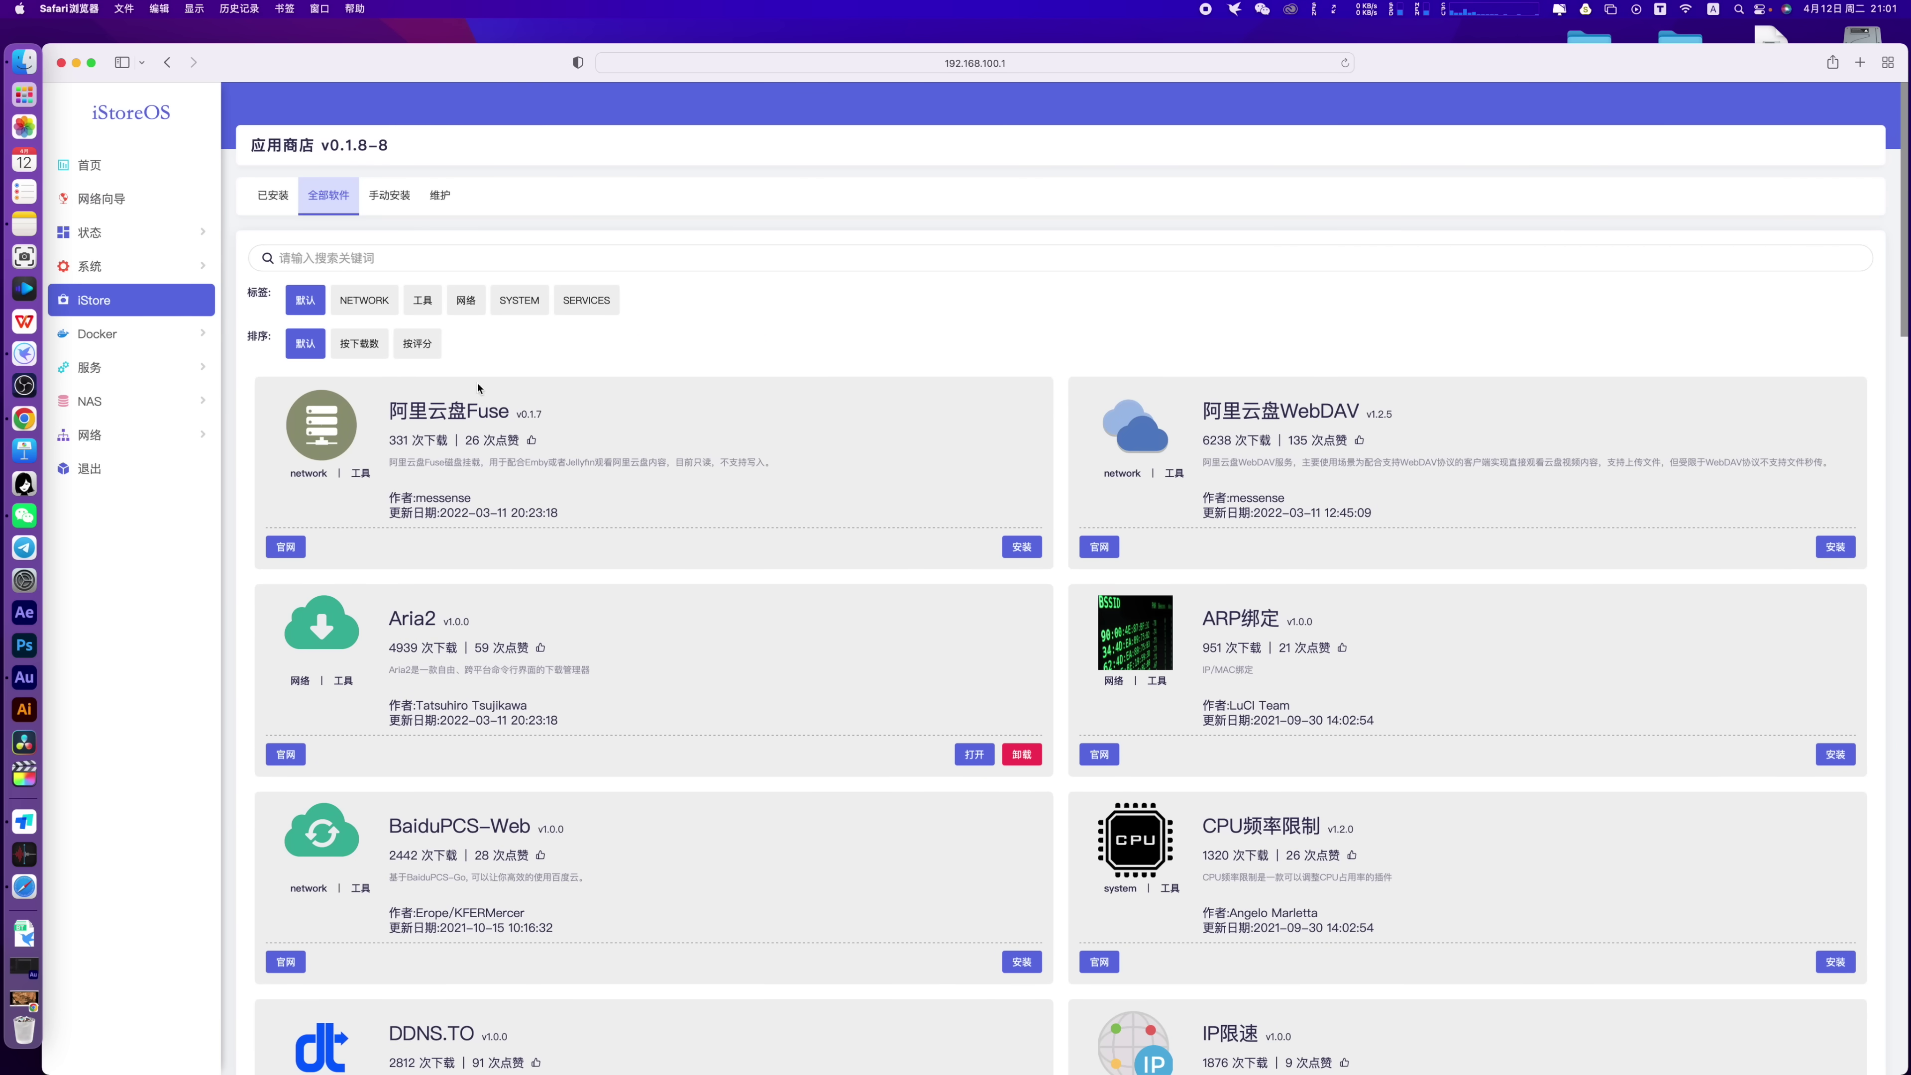
Install the 关机 power-off plugin and close its install log
{"action": "scroll", "coordinate": [784, 407], "scroll_direction": "down", "scroll_amount": 15}
{"action": "left_click_drag", "start_coordinate": [503, 627], "coordinate": [391, 630]}
{"action": "left_click", "coordinate": [613, 611]}
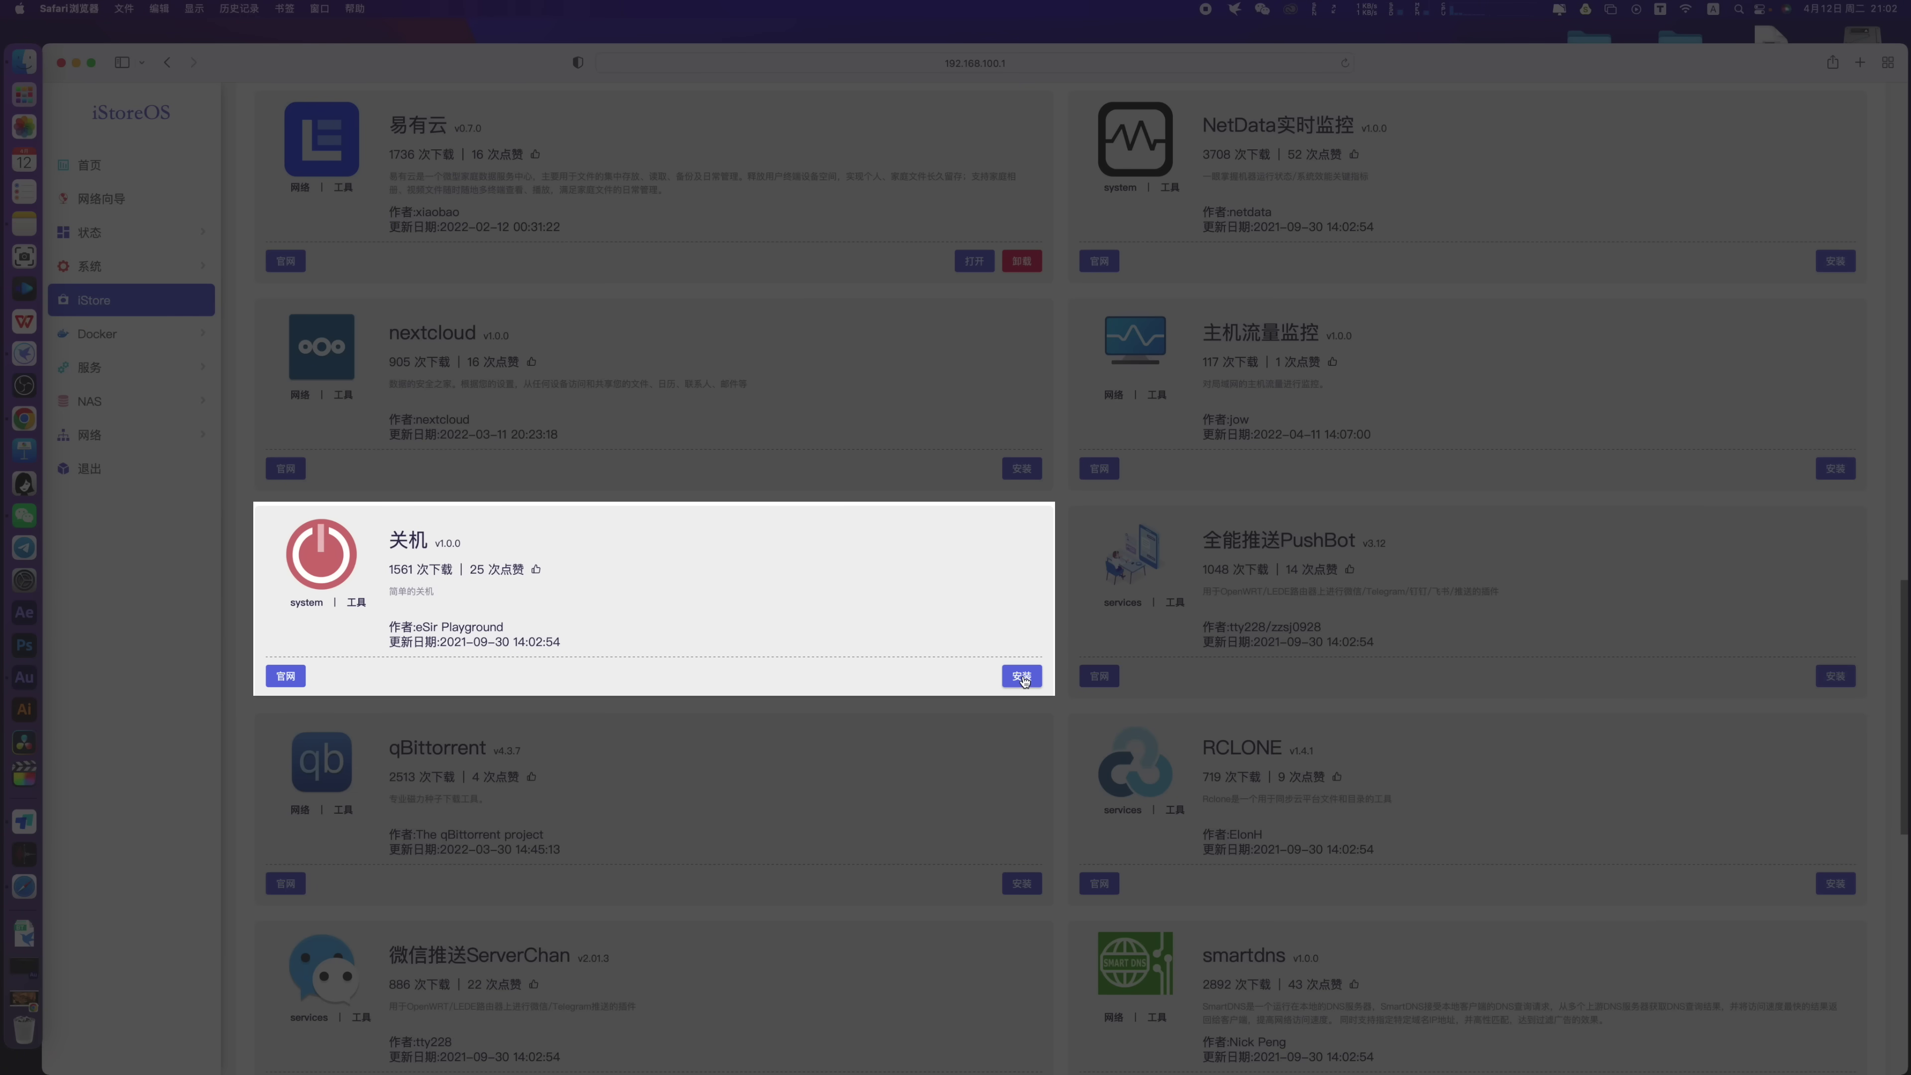
{"action": "left_click", "coordinate": [1022, 676]}
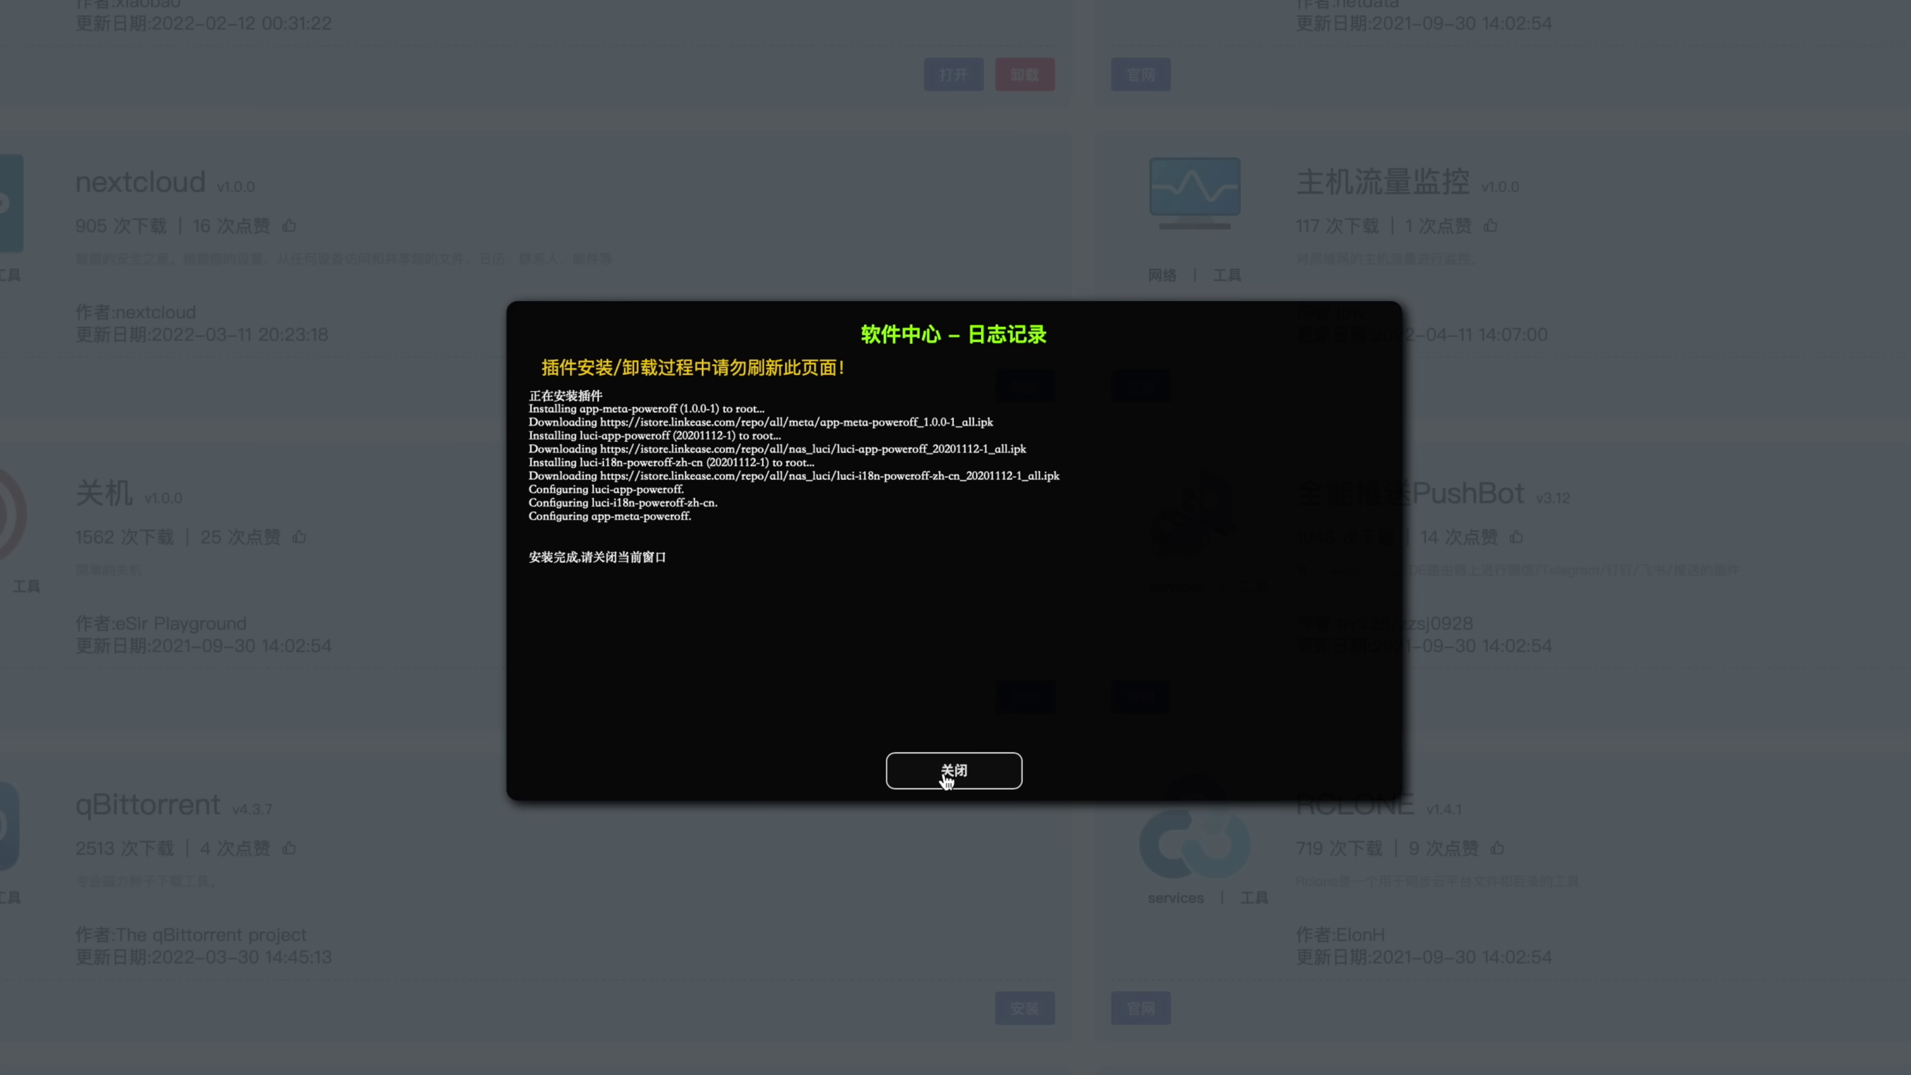
{"action": "left_click", "coordinate": [949, 775]}
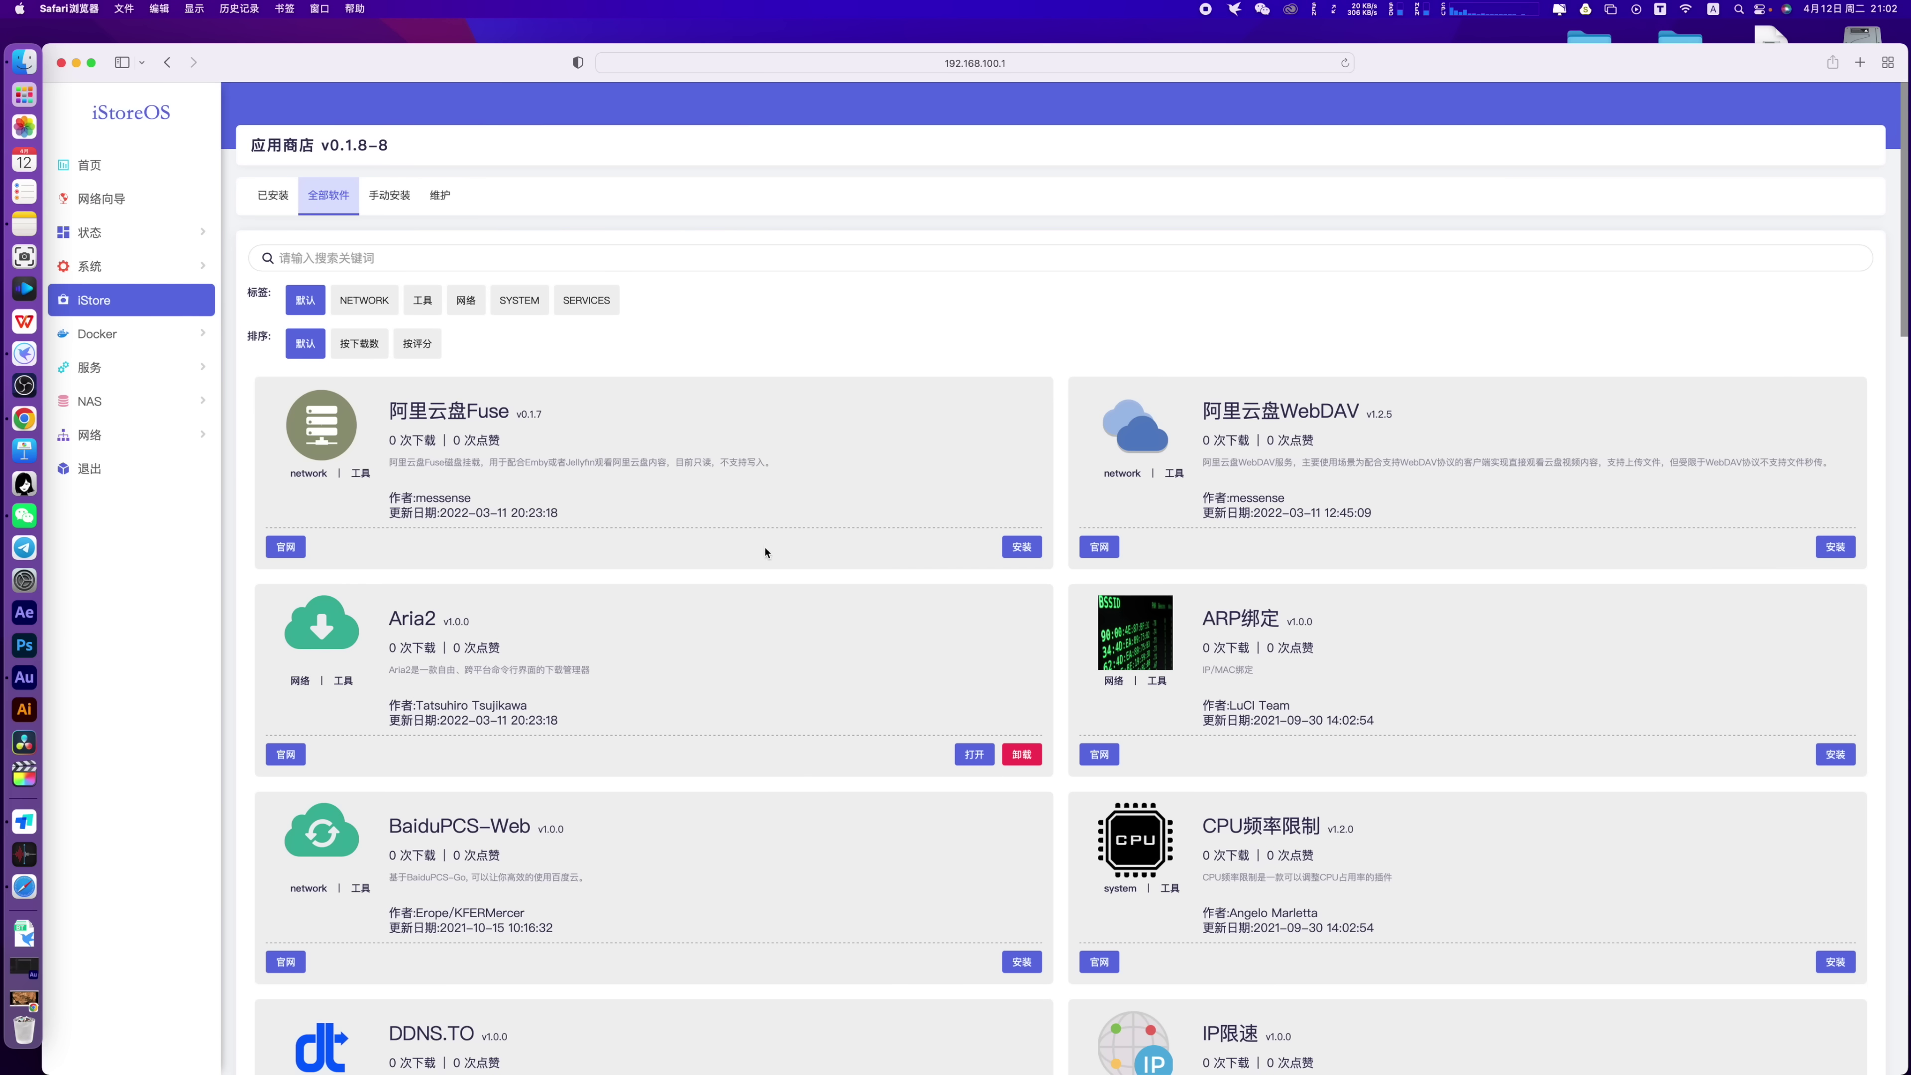
Manually upload ikoolproxy_x86.run from Downloads/插件测试 and confirm the offline install succeeded
{"action": "left_click", "coordinate": [271, 199]}
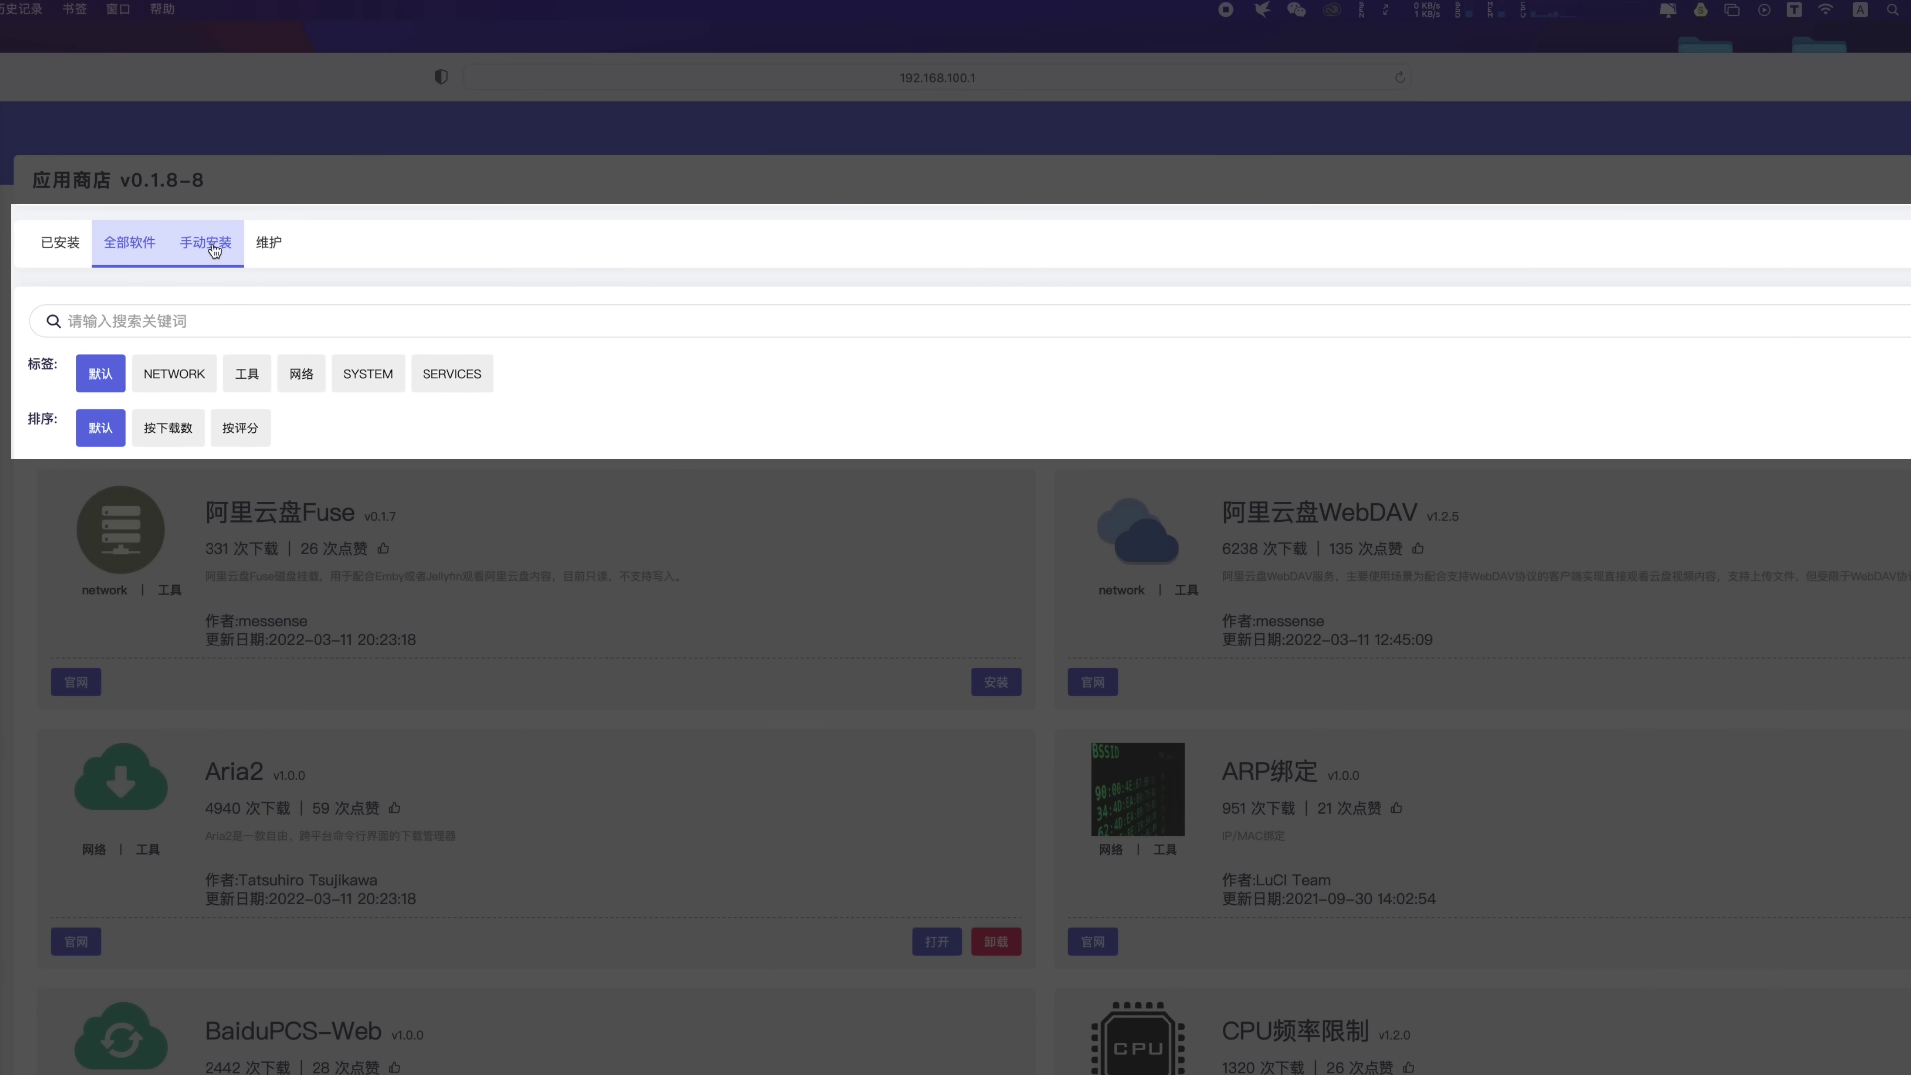
{"action": "left_click", "coordinate": [214, 251]}
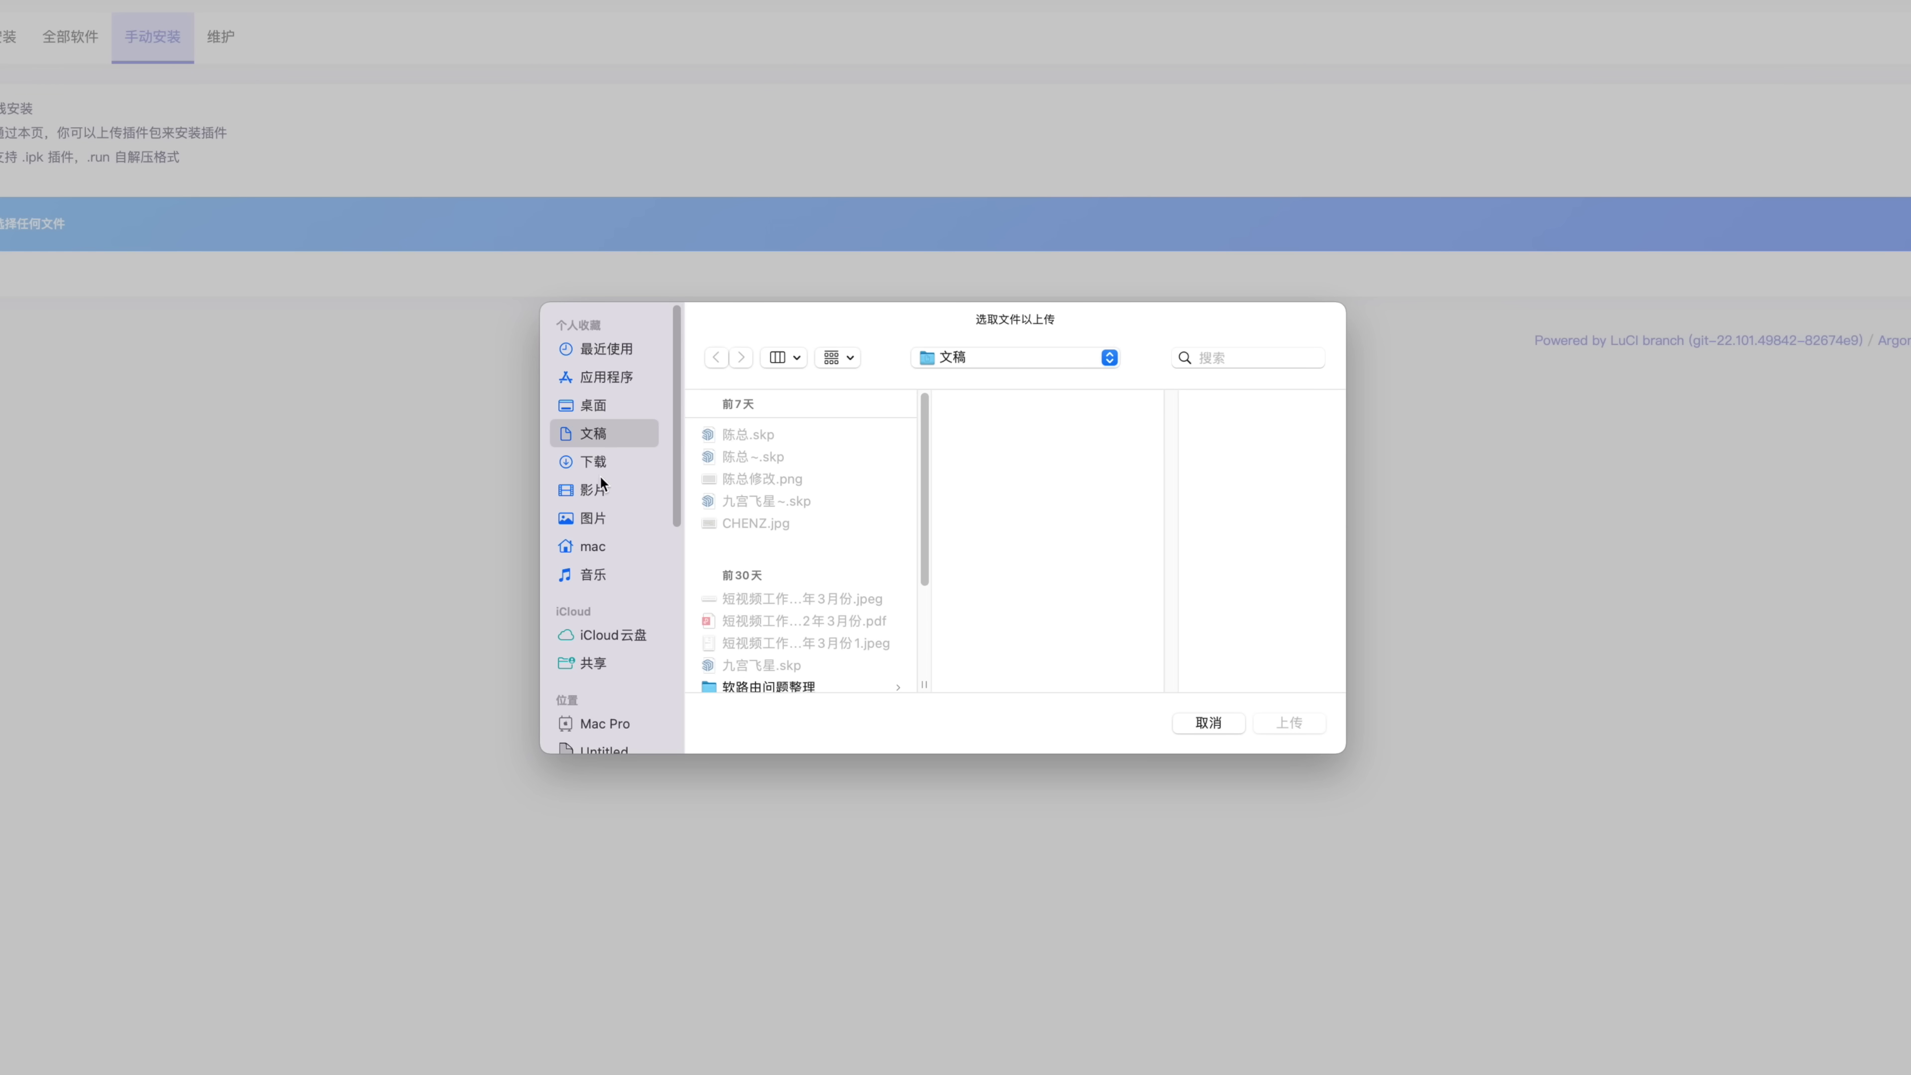
{"action": "left_click", "coordinate": [601, 463]}
{"action": "scroll", "coordinate": [924, 493], "scroll_direction": "down", "scroll_amount": 3}
{"action": "left_click", "coordinate": [750, 480]}
{"action": "left_click", "coordinate": [1052, 438]}
{"action": "left_click", "coordinate": [1288, 723]}
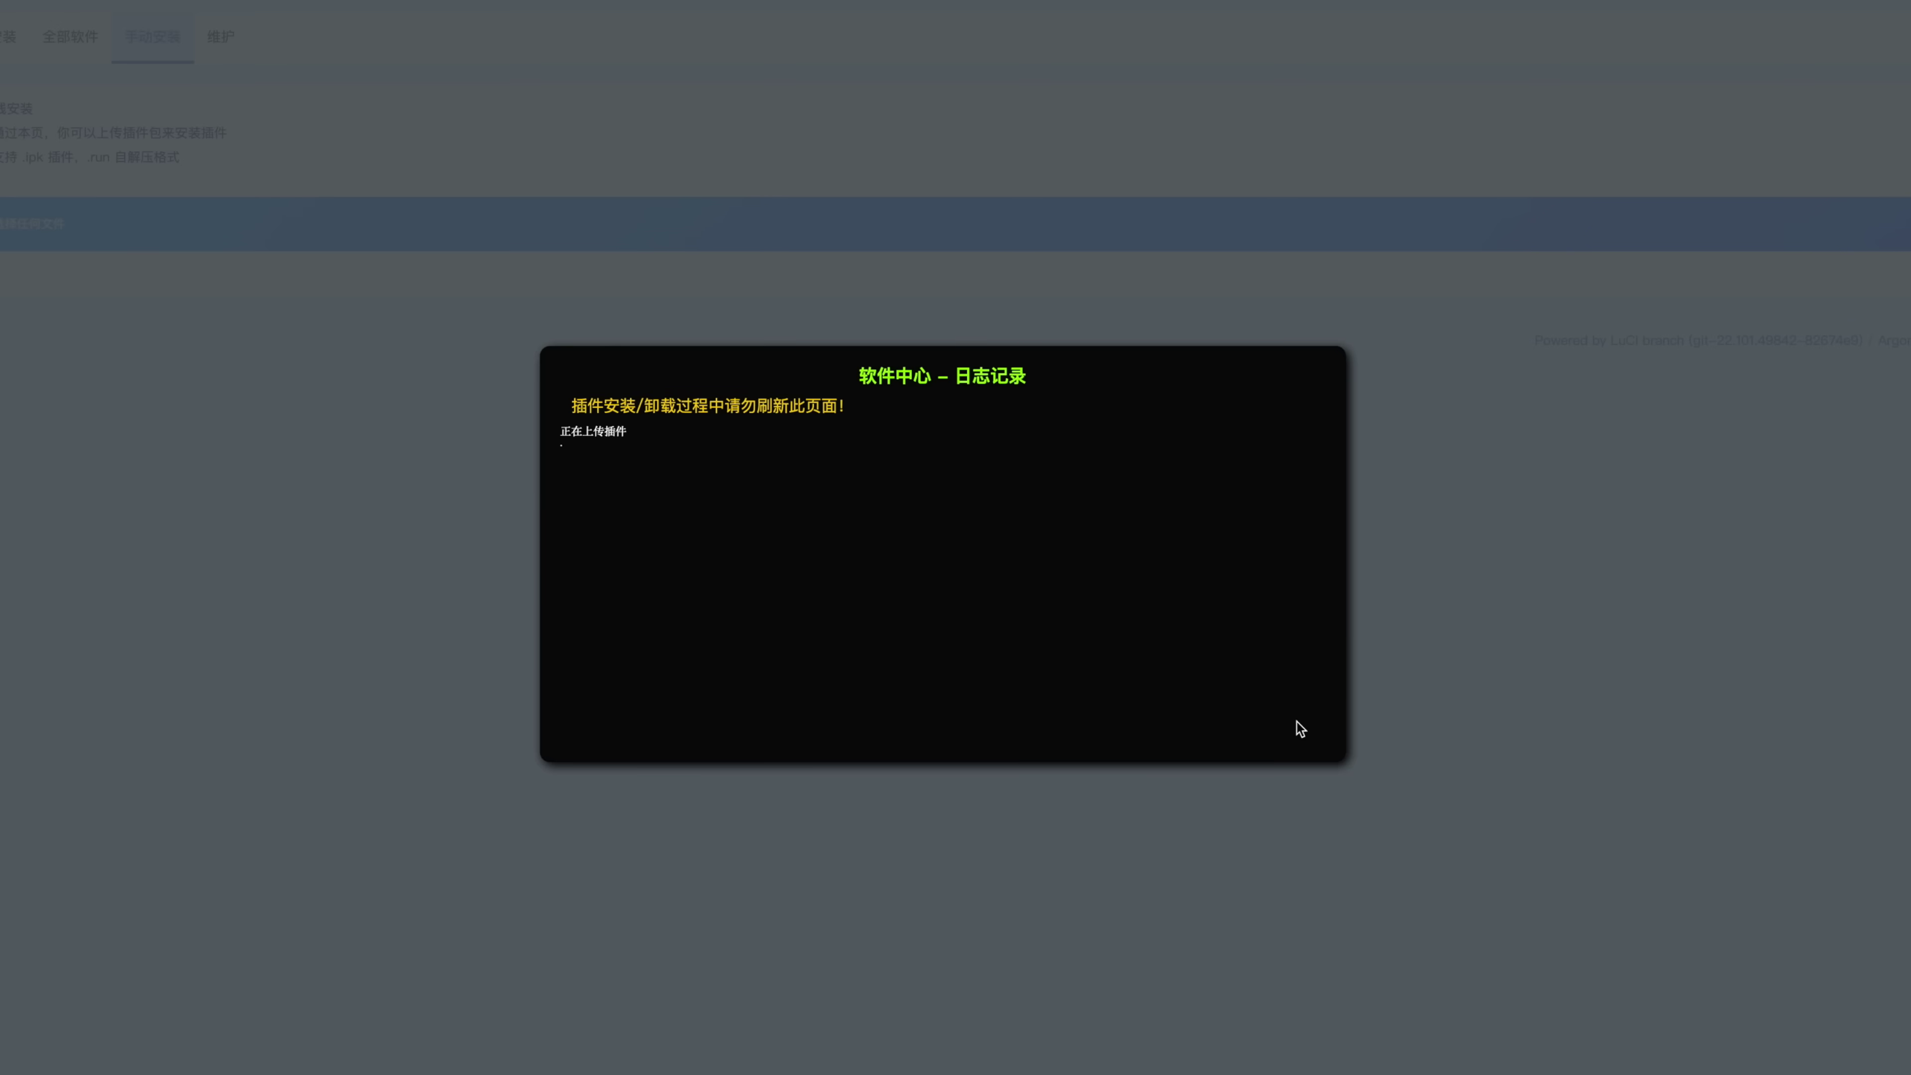
{"action": "left_click_drag", "start_coordinate": [593, 537], "coordinate": [734, 536]}
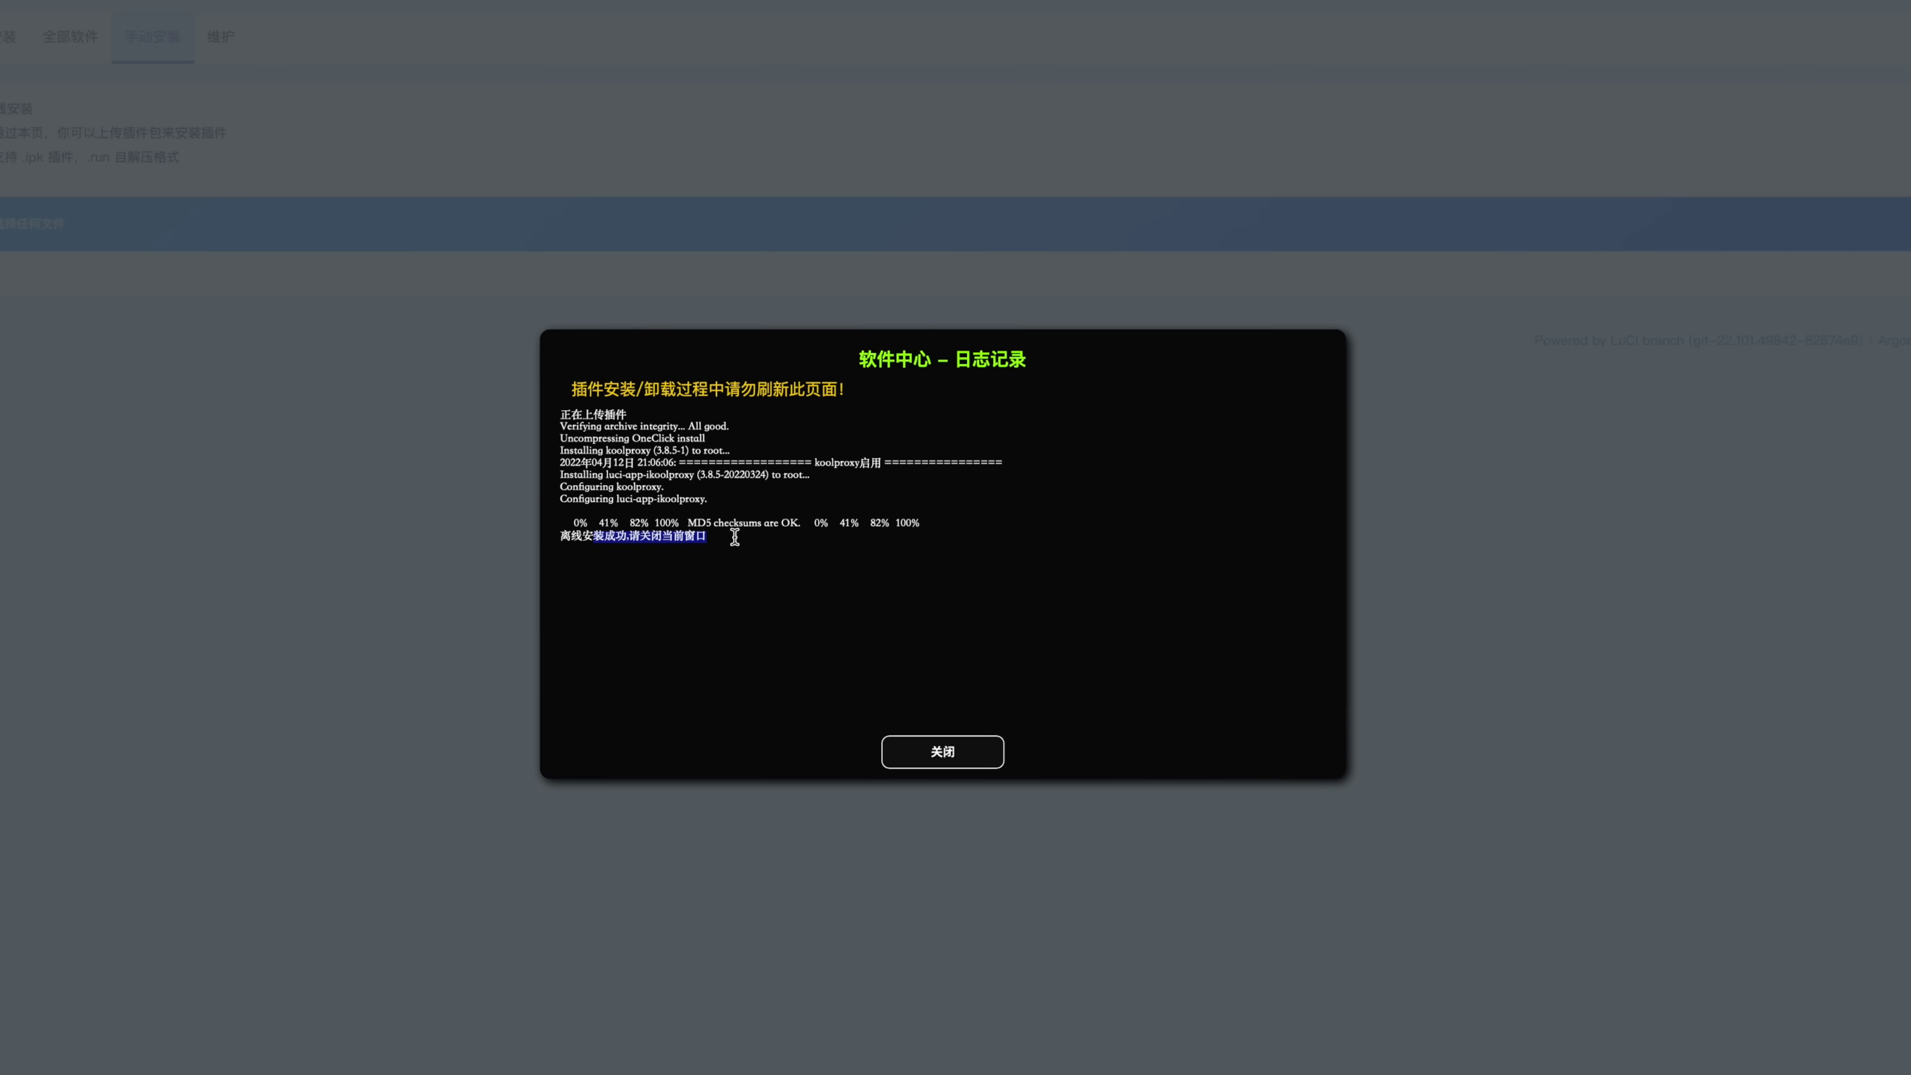